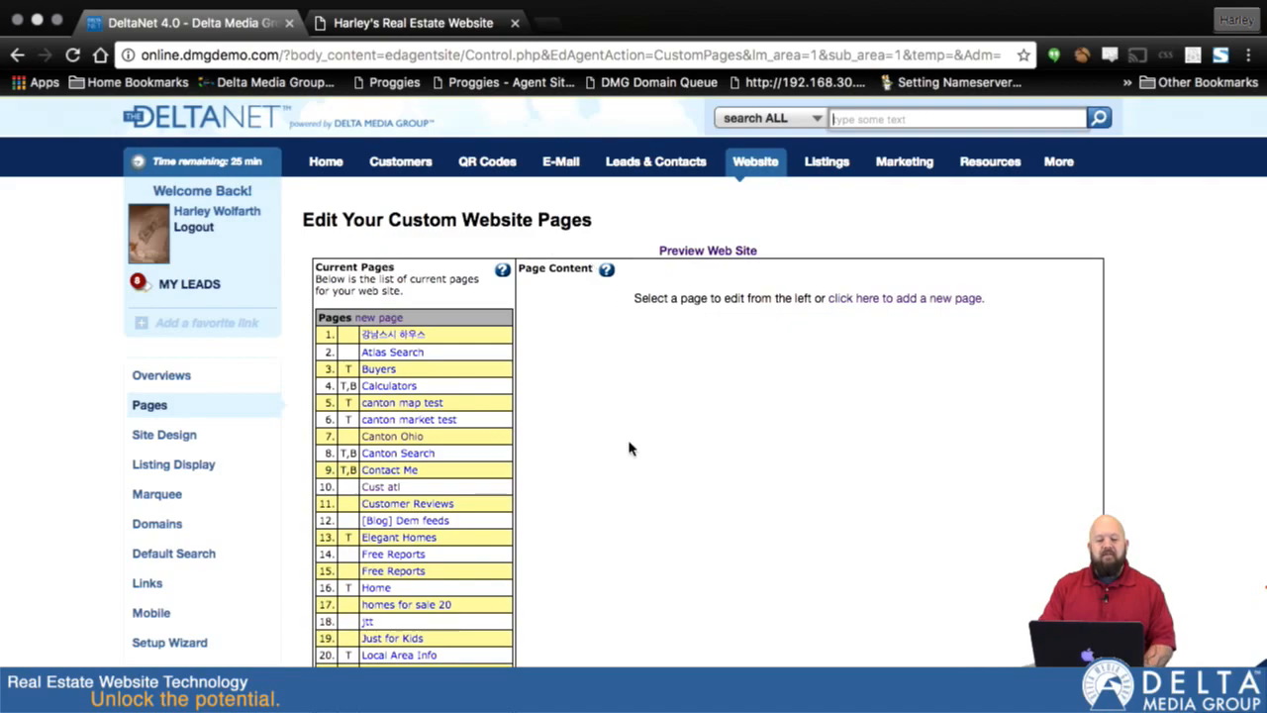
- Add a new pre-defined website page and set its page link type to Sold Listings
{"action": "scroll", "coordinate": [628, 445], "scroll_direction": "up", "scroll_amount": 5}
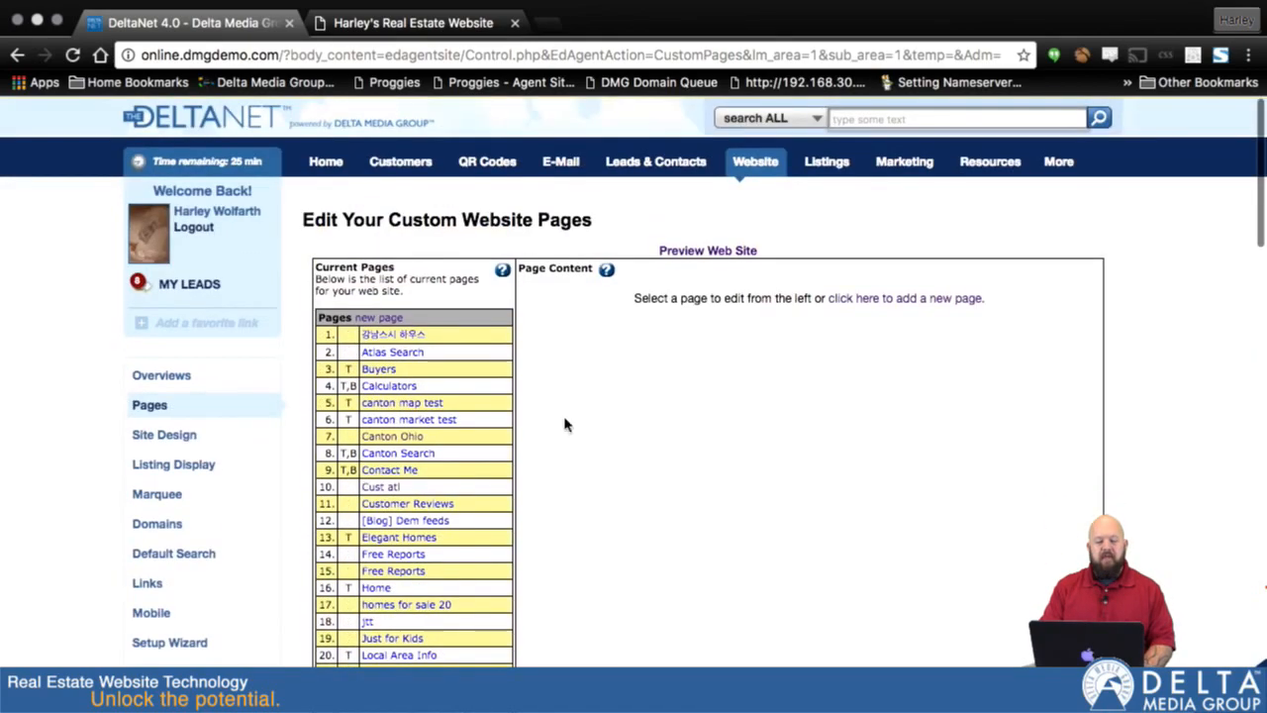
{"action": "left_click", "coordinate": [374, 319]}
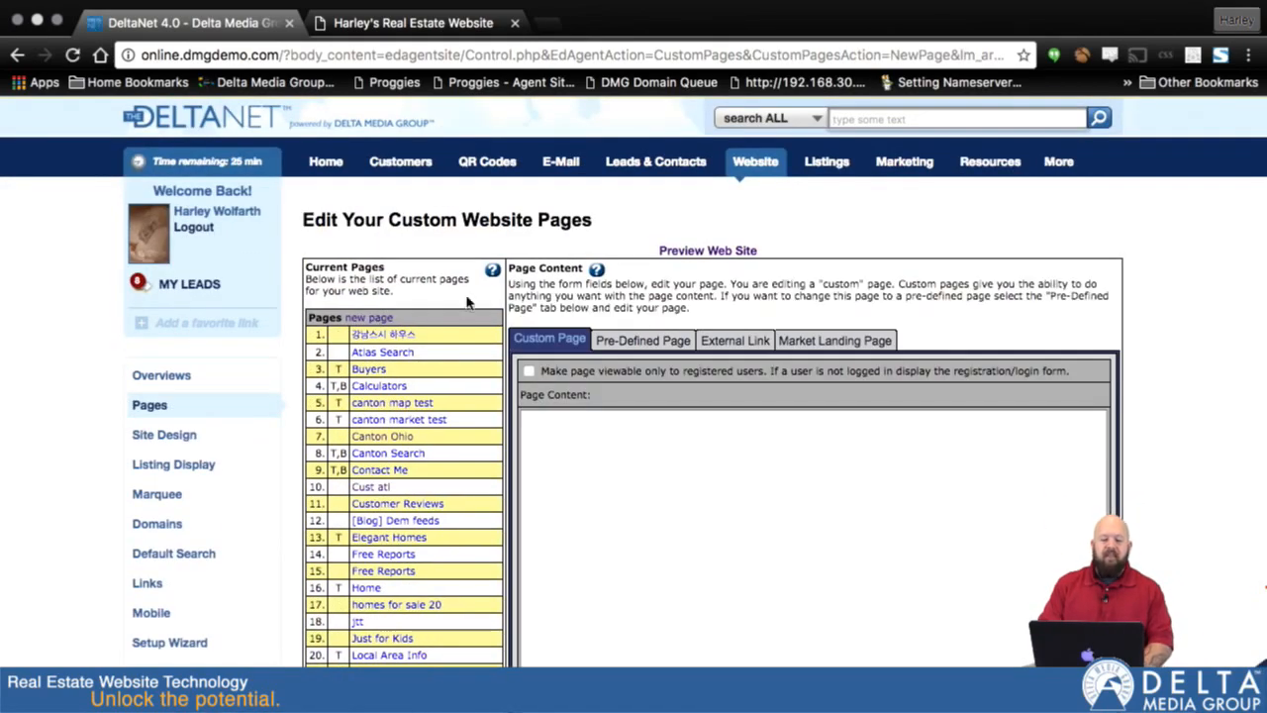
{"action": "left_click", "coordinate": [643, 330]}
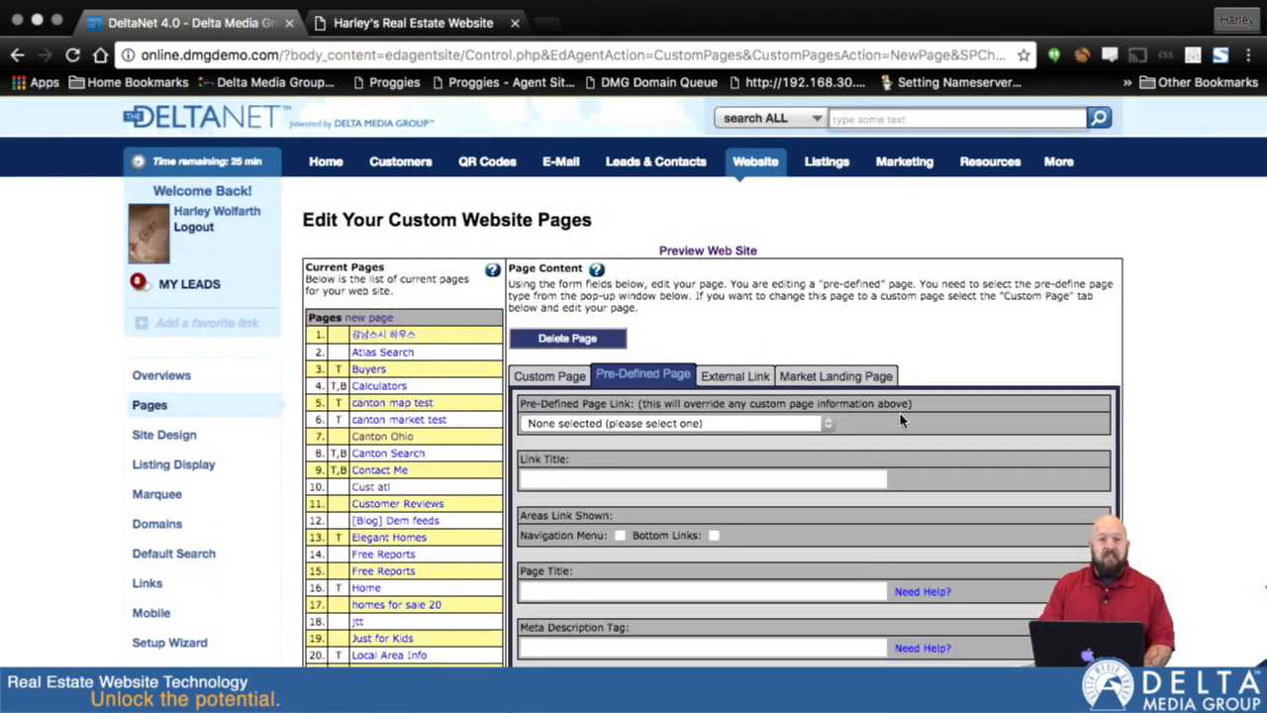
{"action": "scroll", "coordinate": [834, 426], "scroll_direction": "down", "scroll_amount": 3}
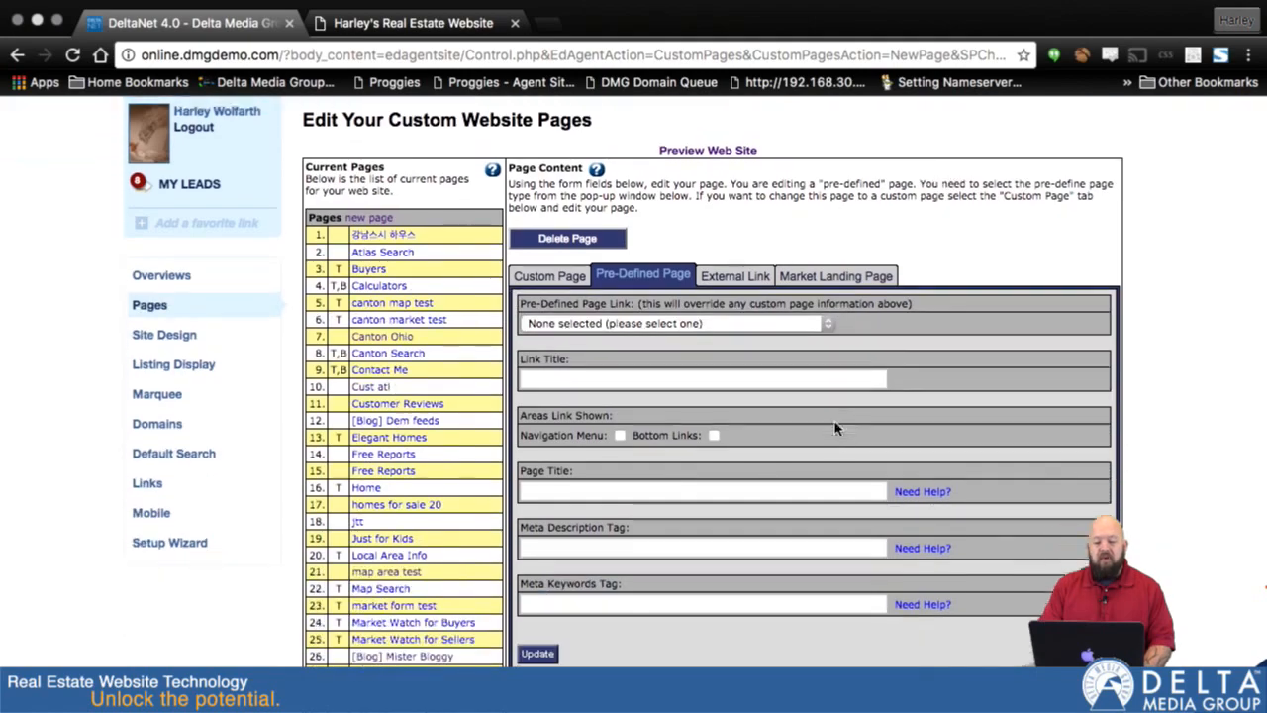
{"action": "left_click", "coordinate": [830, 313]}
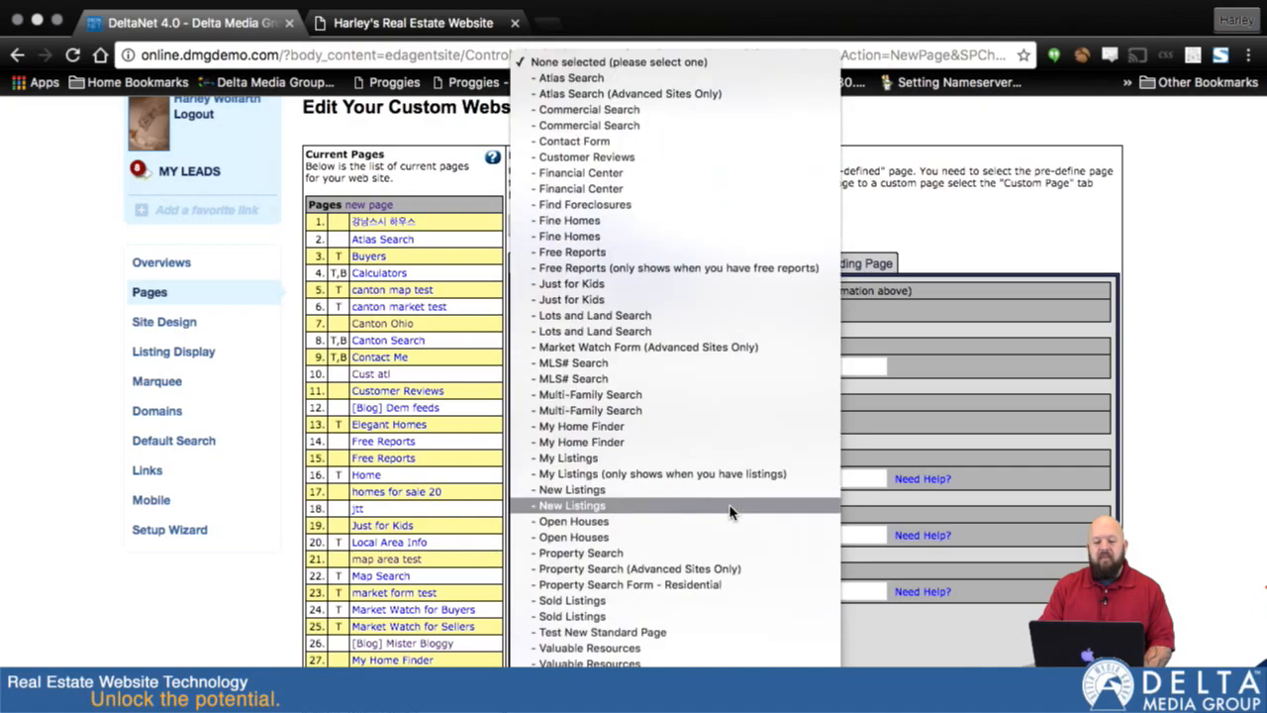
{"action": "left_click", "coordinate": [663, 604]}
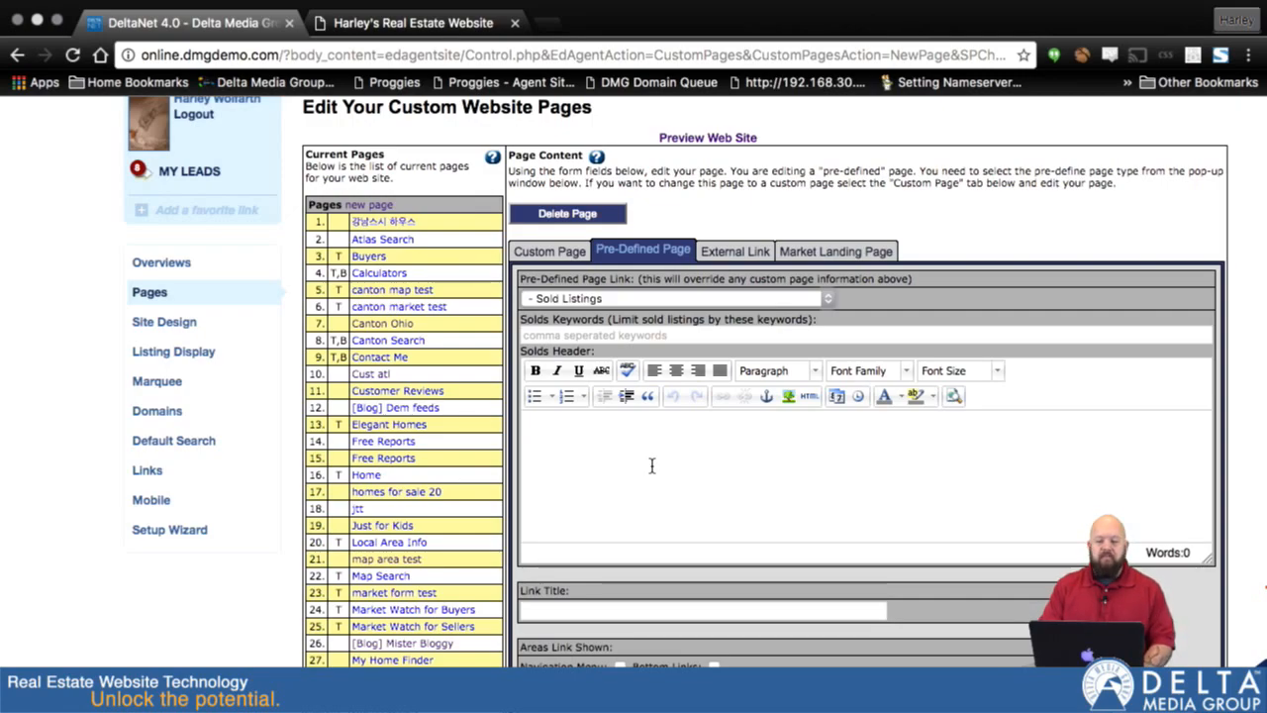
- Enter "These are my sold listings." as the Solds Header text
{"action": "scroll", "coordinate": [655, 479], "scroll_direction": "down", "scroll_amount": 1}
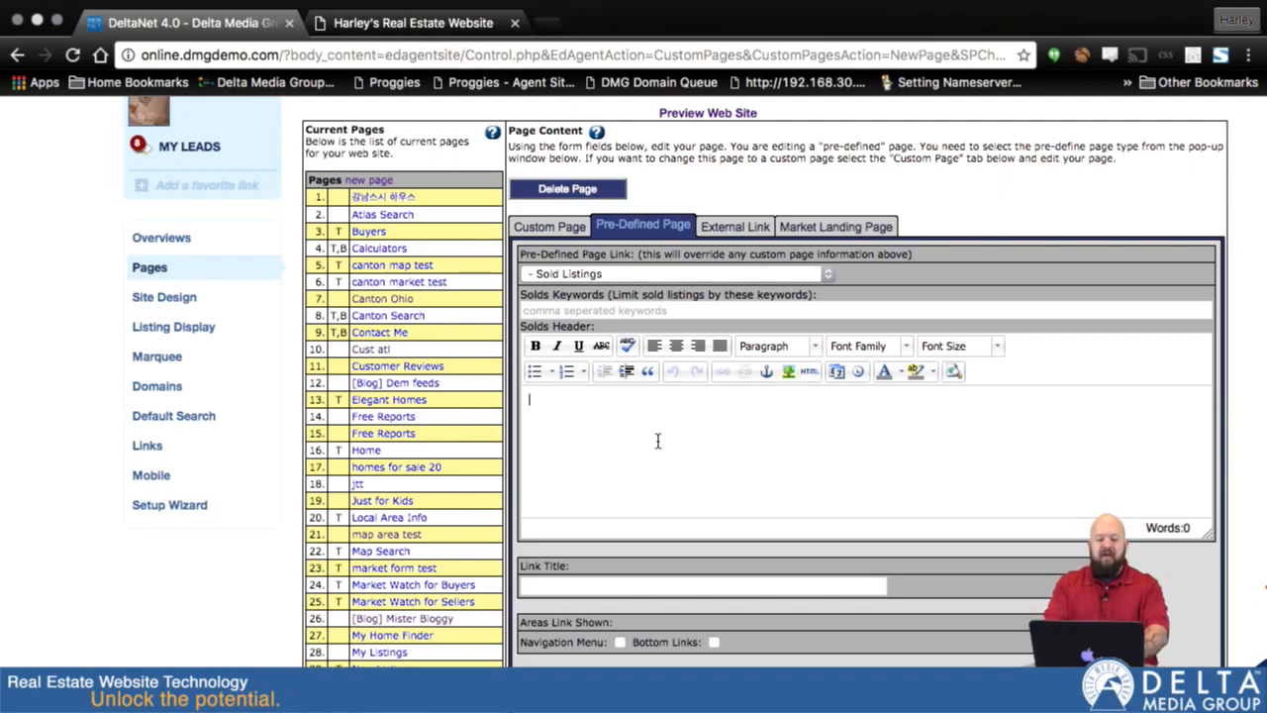
{"action": "type", "text": "Thse"}
{"action": "type", "text": "se are my sold "}
{"action": "type", "text": "listings."}
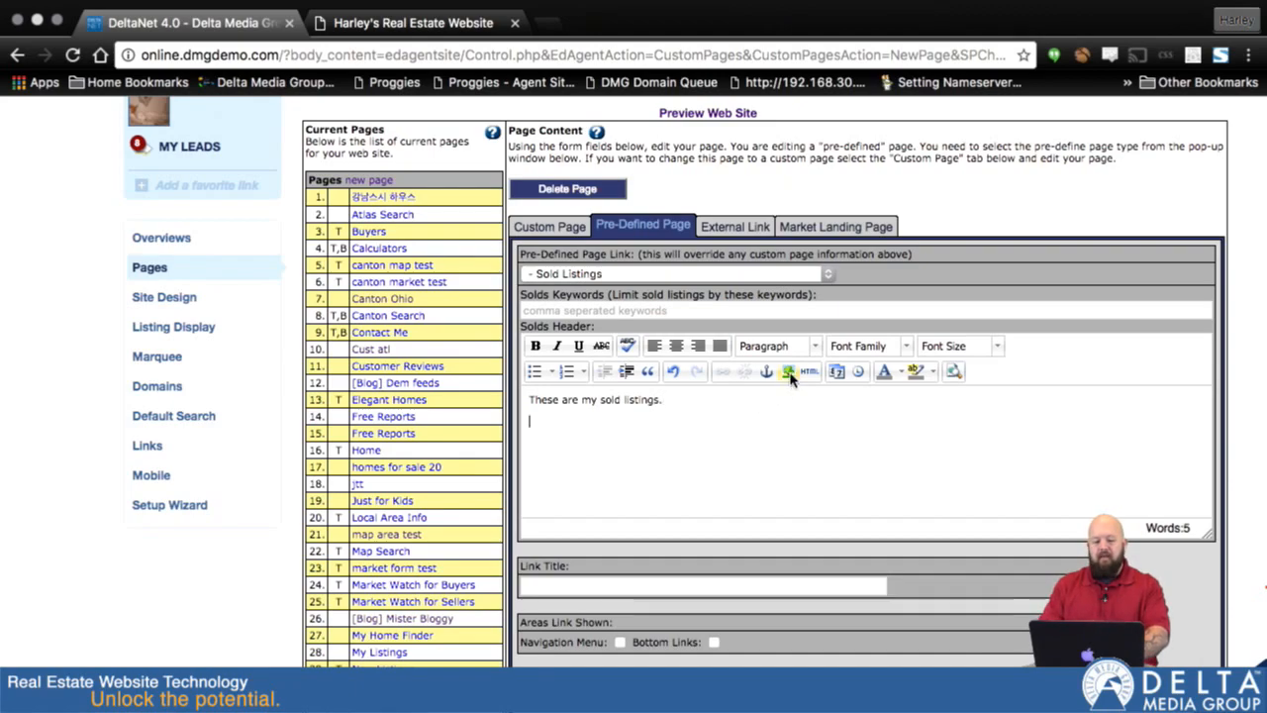
- Insert the poor_dog_face image from the image manager below the Solds Header text
{"action": "left_click", "coordinate": [789, 371]}
{"action": "left_click", "coordinate": [780, 338]}
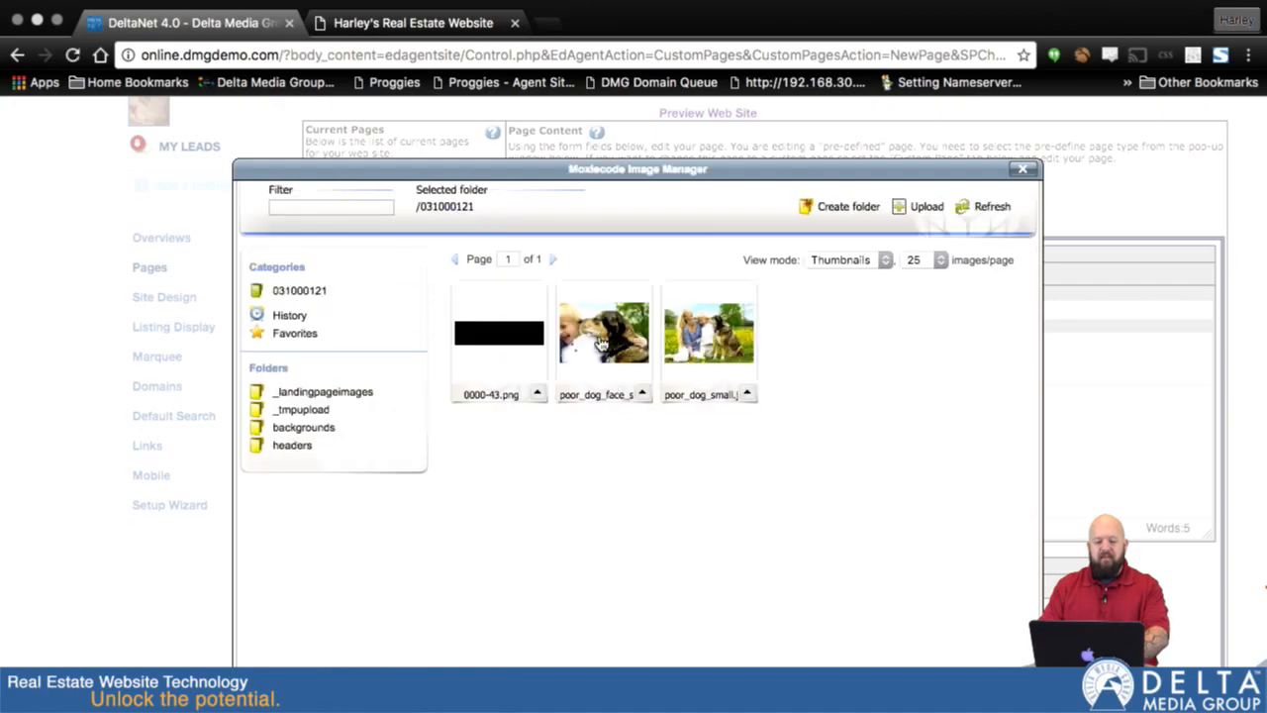
{"action": "left_click", "coordinate": [597, 335]}
{"action": "left_click", "coordinate": [515, 550]}
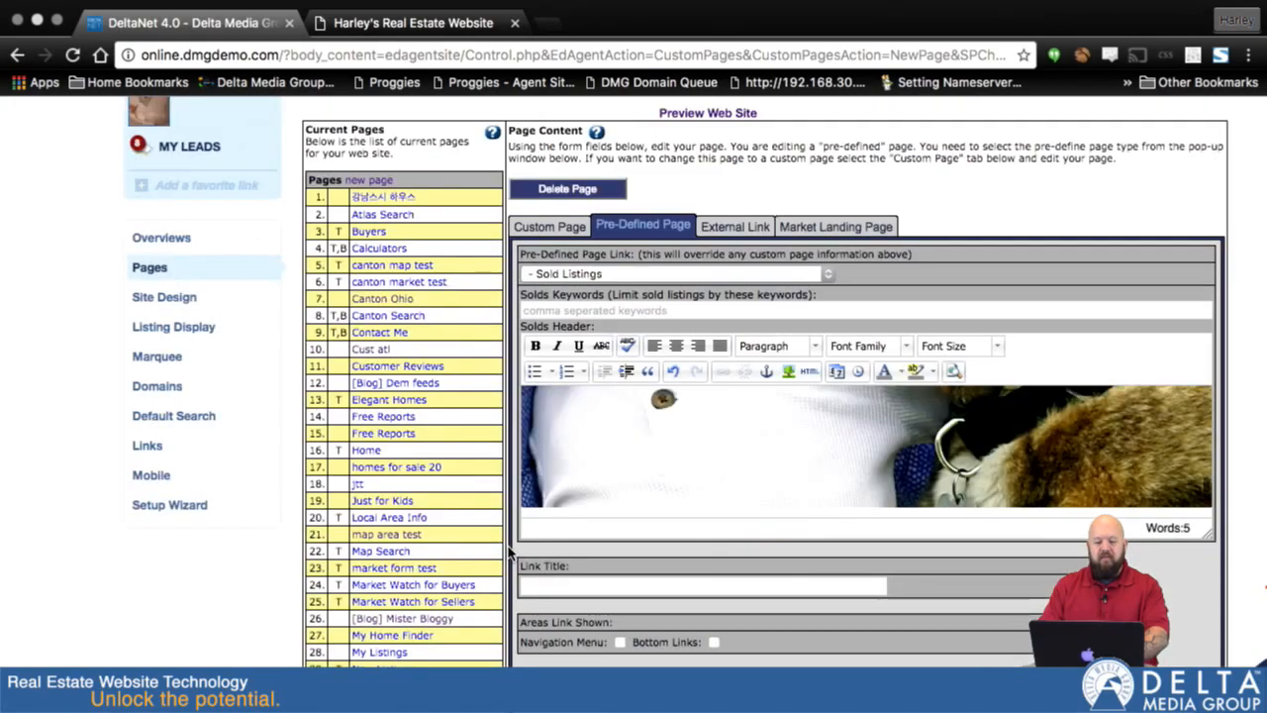
- Shrink the inserted dog image proportionally to about one third of the header editor's width
{"action": "left_click", "coordinate": [880, 459]}
{"action": "scroll", "coordinate": [881, 458], "scroll_direction": "up", "scroll_amount": 5}
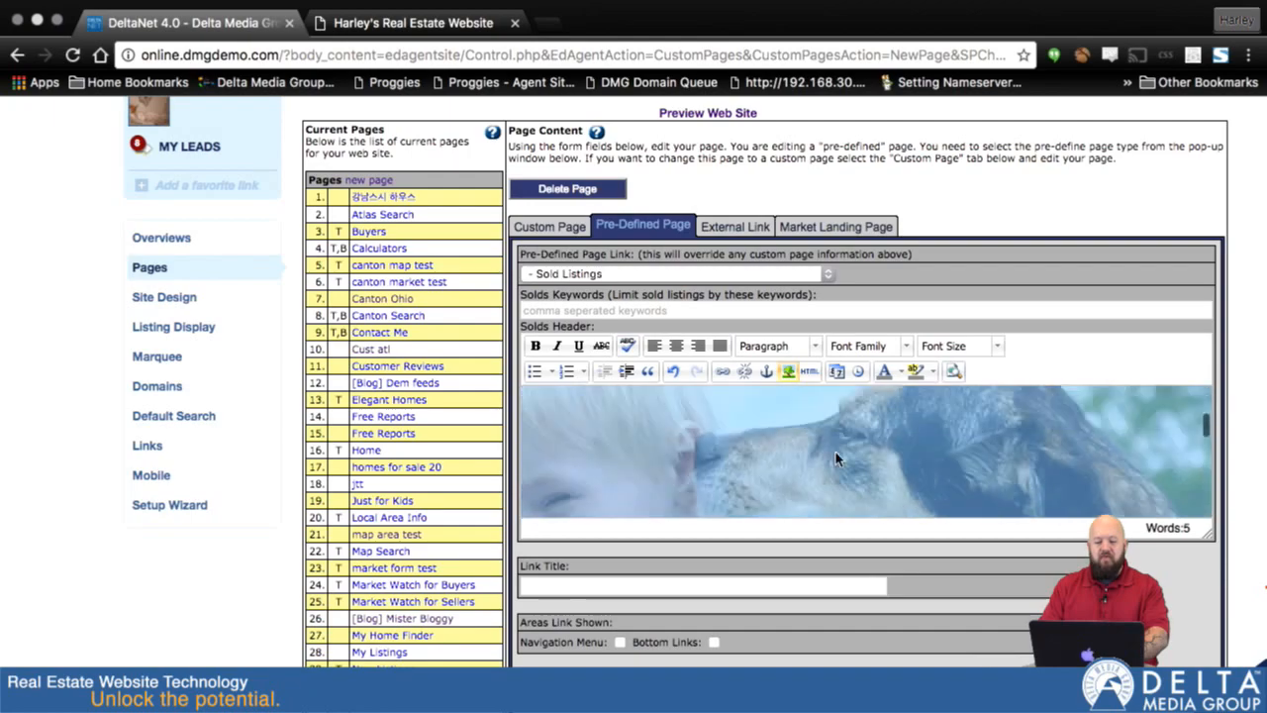
{"action": "scroll", "coordinate": [591, 577], "scroll_direction": "left", "scroll_amount": 2}
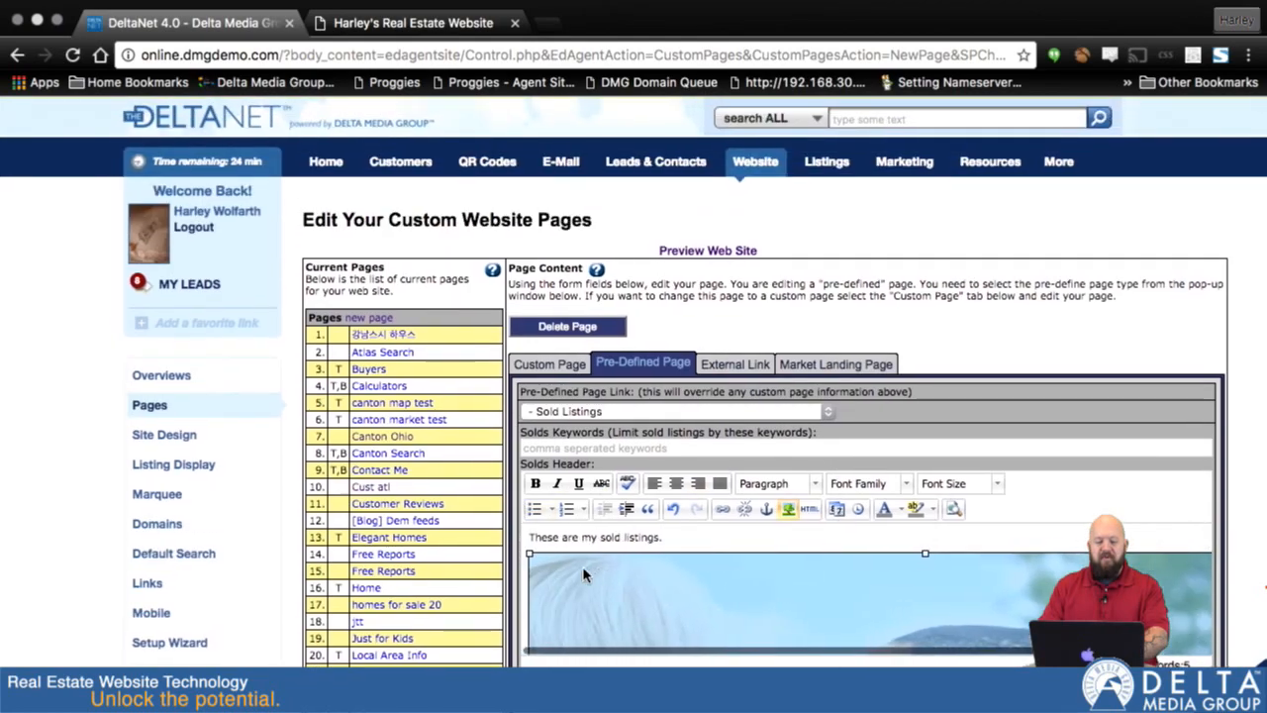
{"action": "left_click_drag", "start_coordinate": [528, 552], "coordinate": [687, 661]}
{"action": "left_click_drag", "start_coordinate": [529, 552], "coordinate": [758, 660]}
{"action": "left_click_drag", "start_coordinate": [529, 553], "coordinate": [782, 648]}
{"action": "left_click_drag", "start_coordinate": [528, 552], "coordinate": [633, 623]}
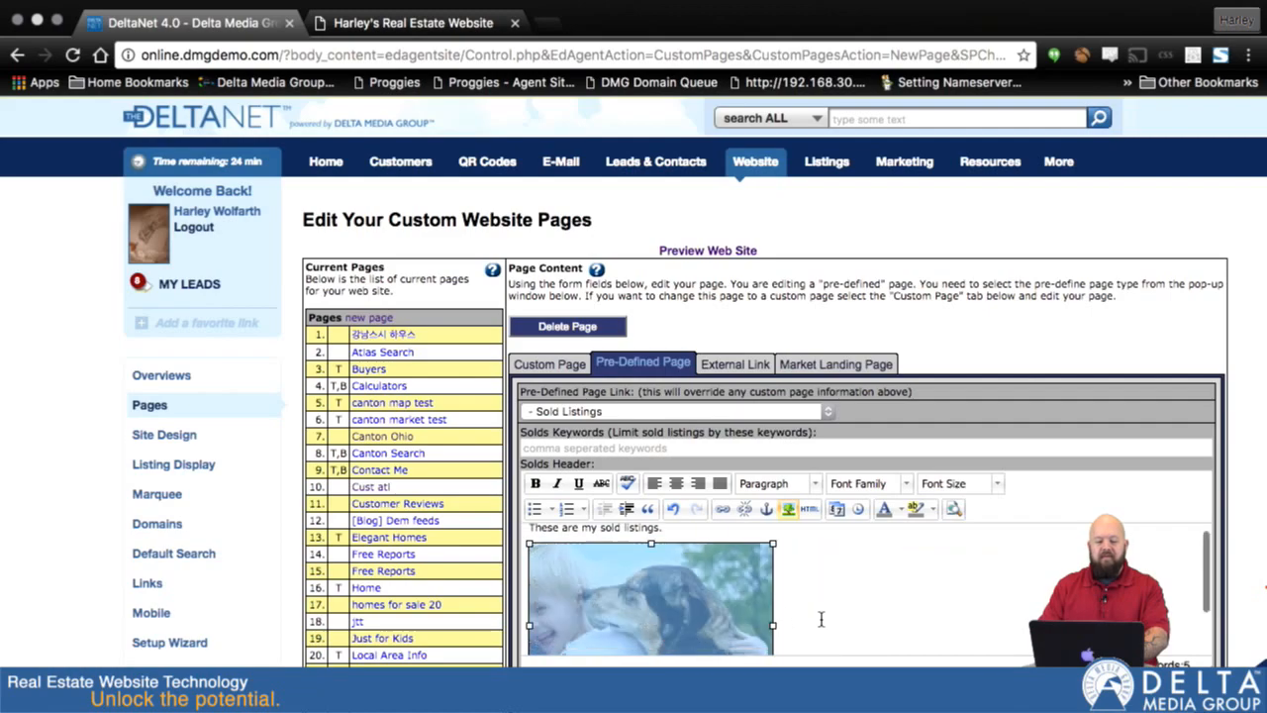
- Set the link title to "All Sold Listings" and show the page link in the Navigation Menu
{"action": "scroll", "coordinate": [821, 619], "scroll_direction": "down", "scroll_amount": 4}
{"action": "scroll", "coordinate": [821, 619], "scroll_direction": "down", "scroll_amount": 3}
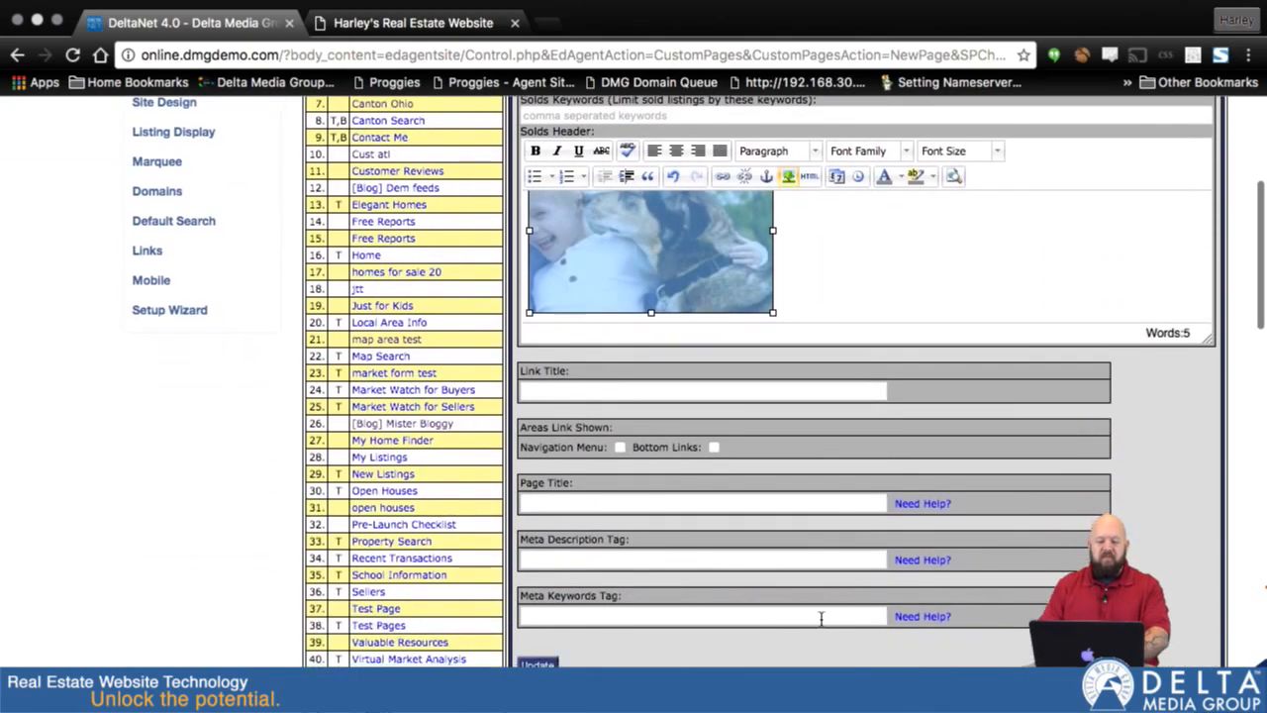
{"action": "left_click", "coordinate": [681, 391]}
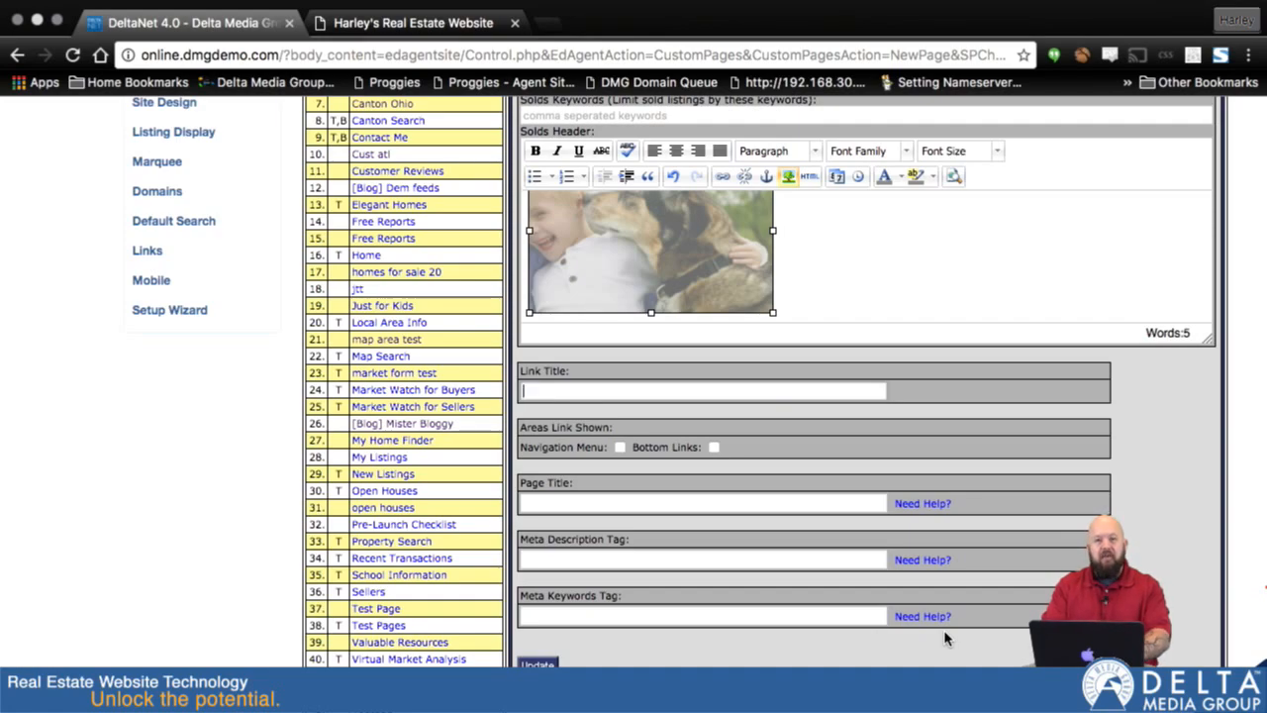
{"action": "type", "text": "All So"}
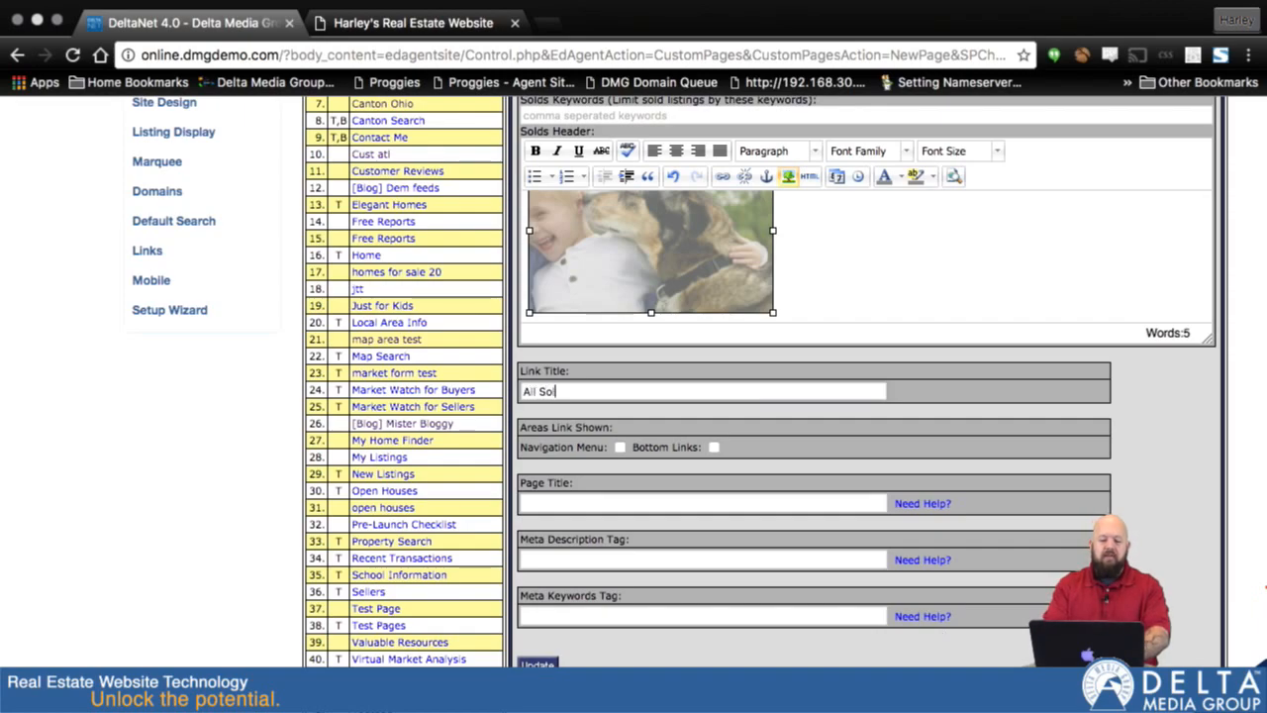
{"action": "type", "text": "ld Listings"}
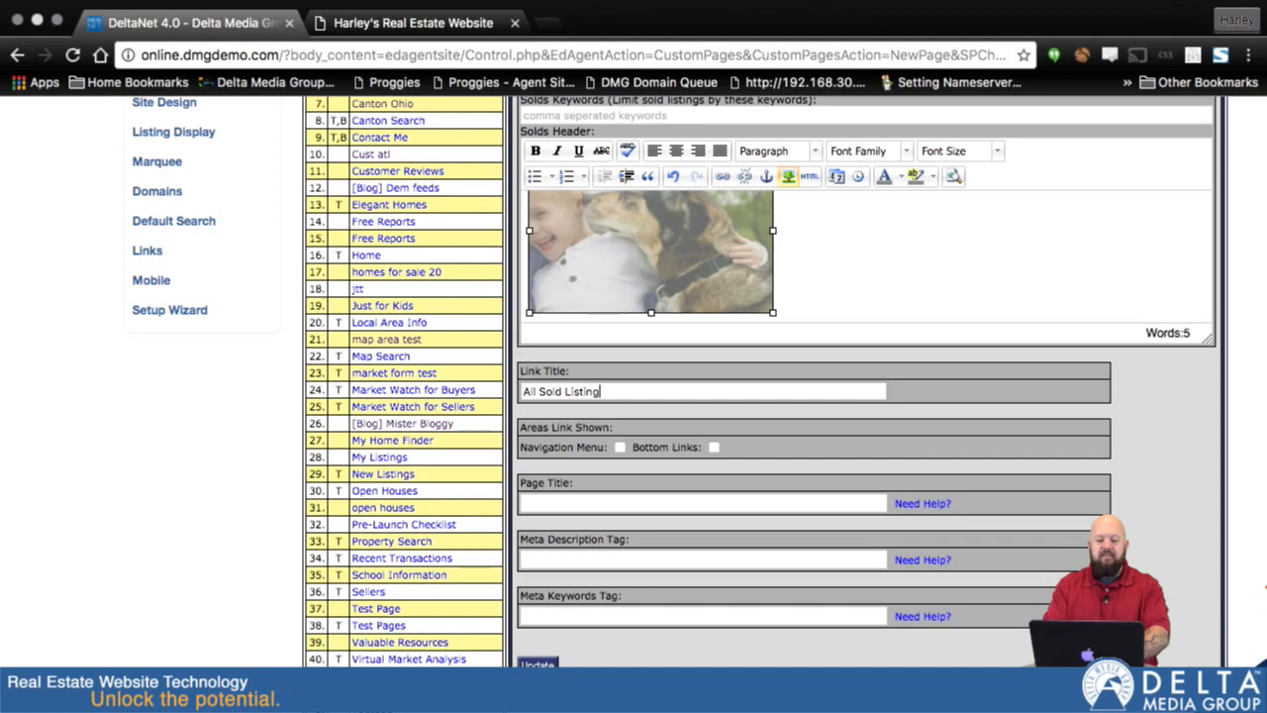
{"action": "left_click", "coordinate": [621, 448]}
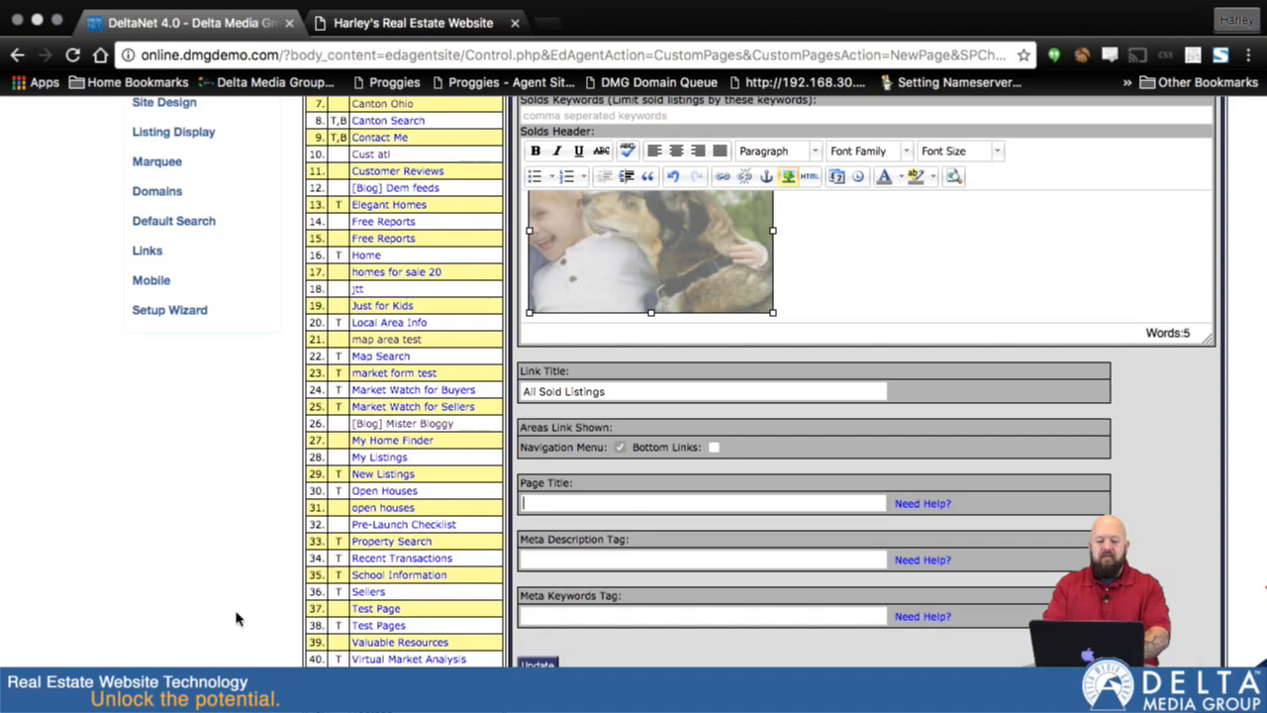
- Set the page title to the agent's first name in possessive form followed by "Sold listings in Northeast Ohio"
{"action": "type", "text": "Harley's Sold "}
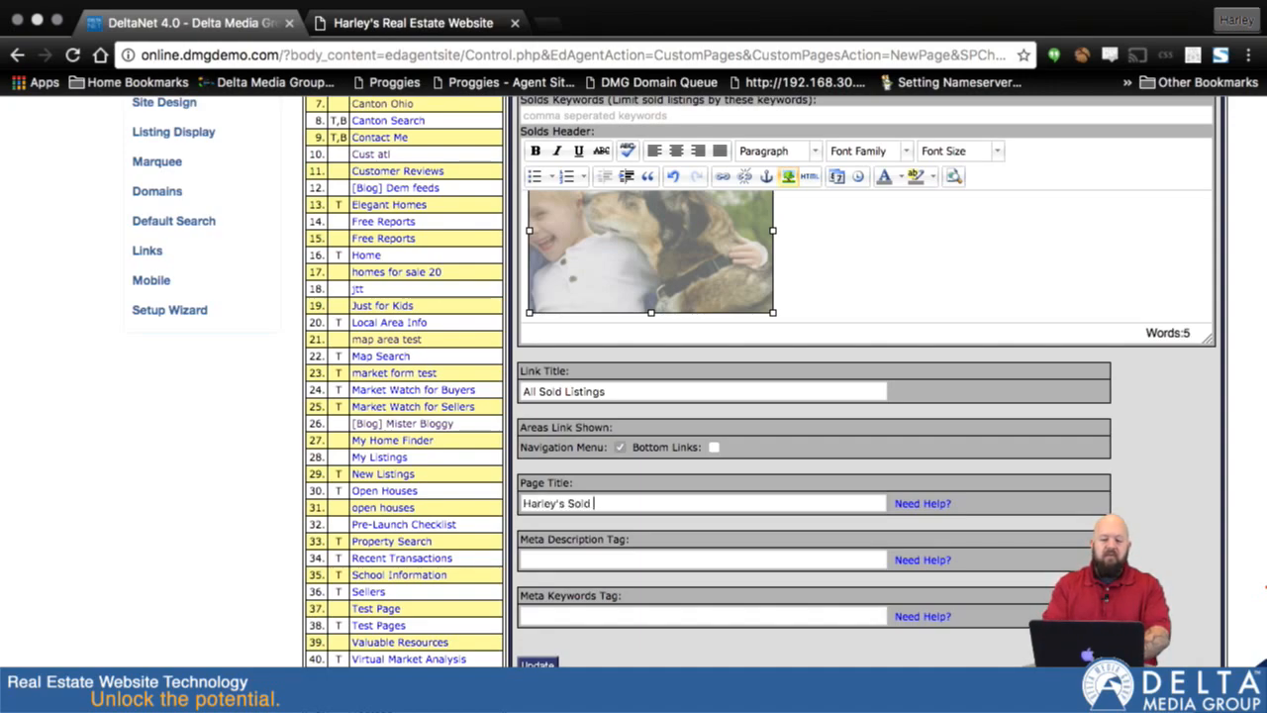
{"action": "type", "text": "listings in "}
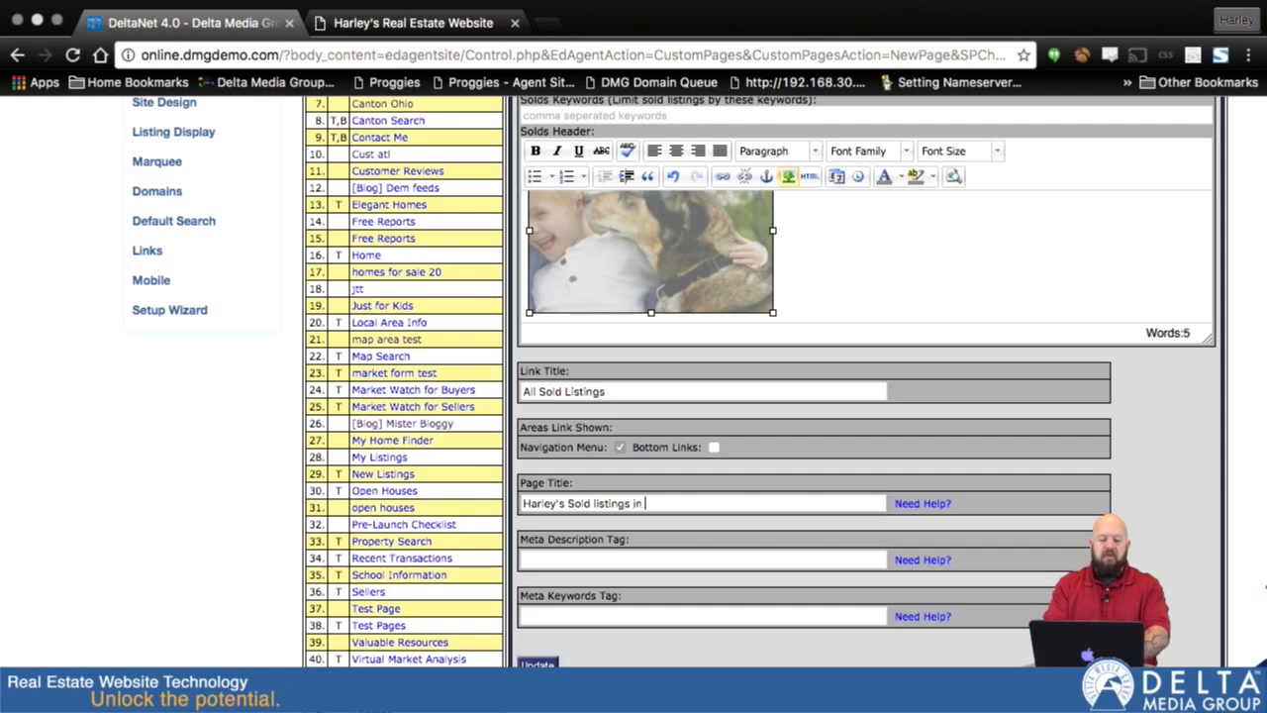
{"action": "type", "text": "Northeast Ohio"}
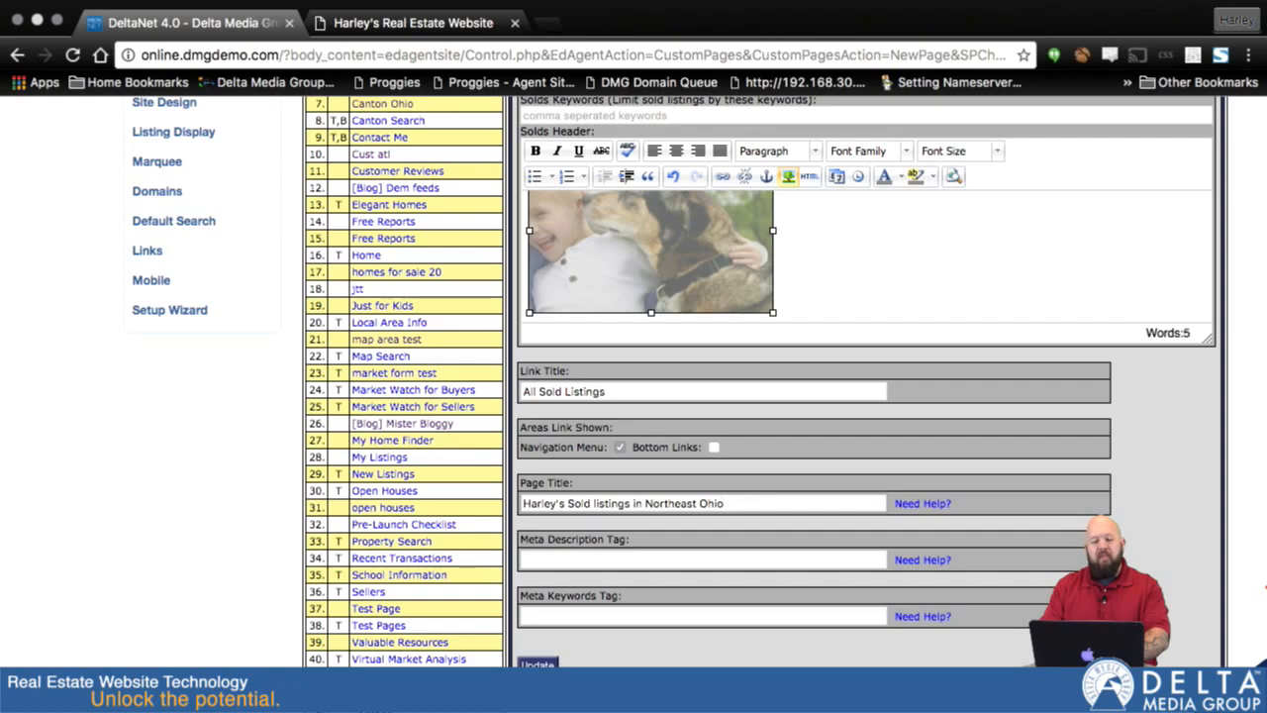
{"action": "key", "text": "super+a"}
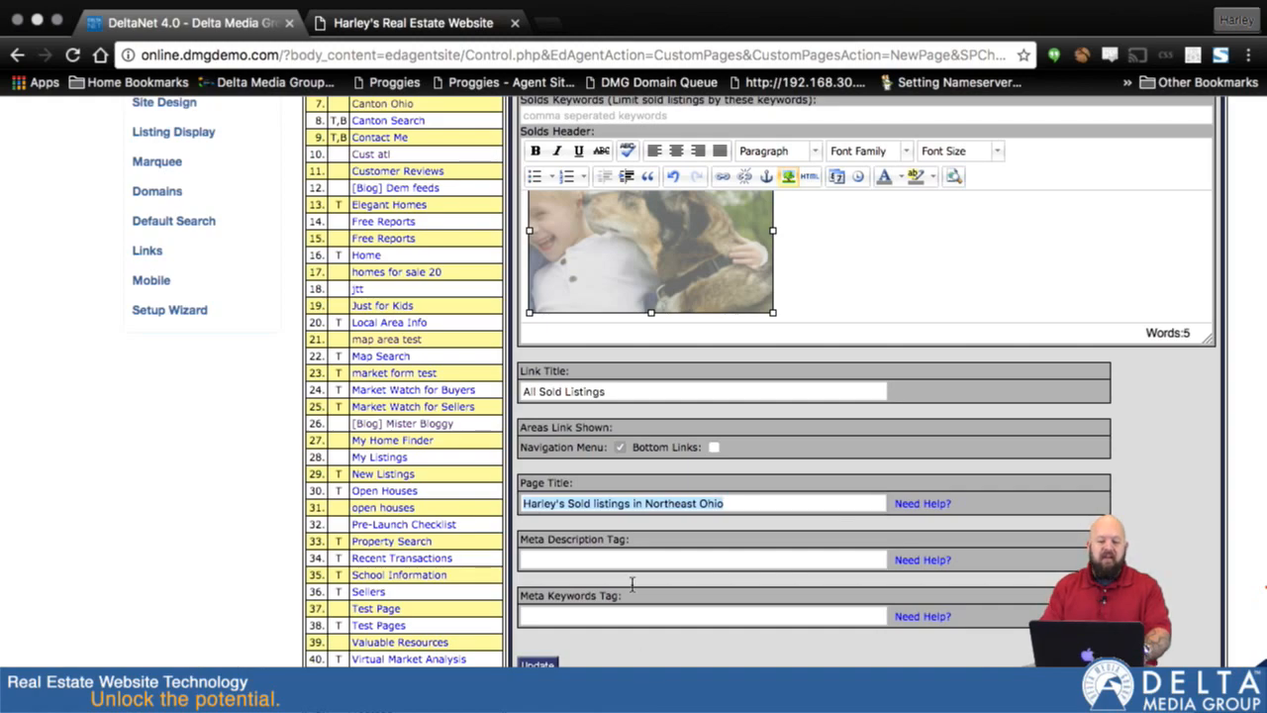
- Set the meta description to the agent's first name in possessive form followed by "sold real estate."
{"action": "left_click", "coordinate": [613, 561]}
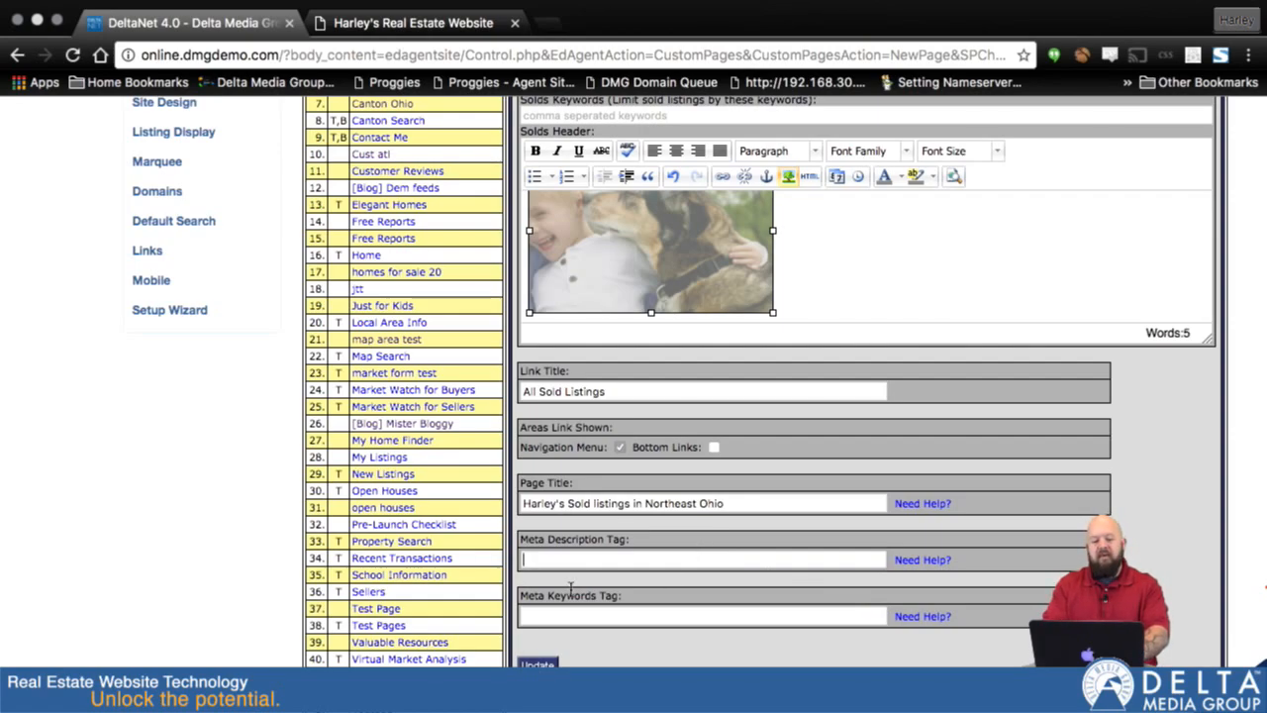
{"action": "type", "text": "Harley's"}
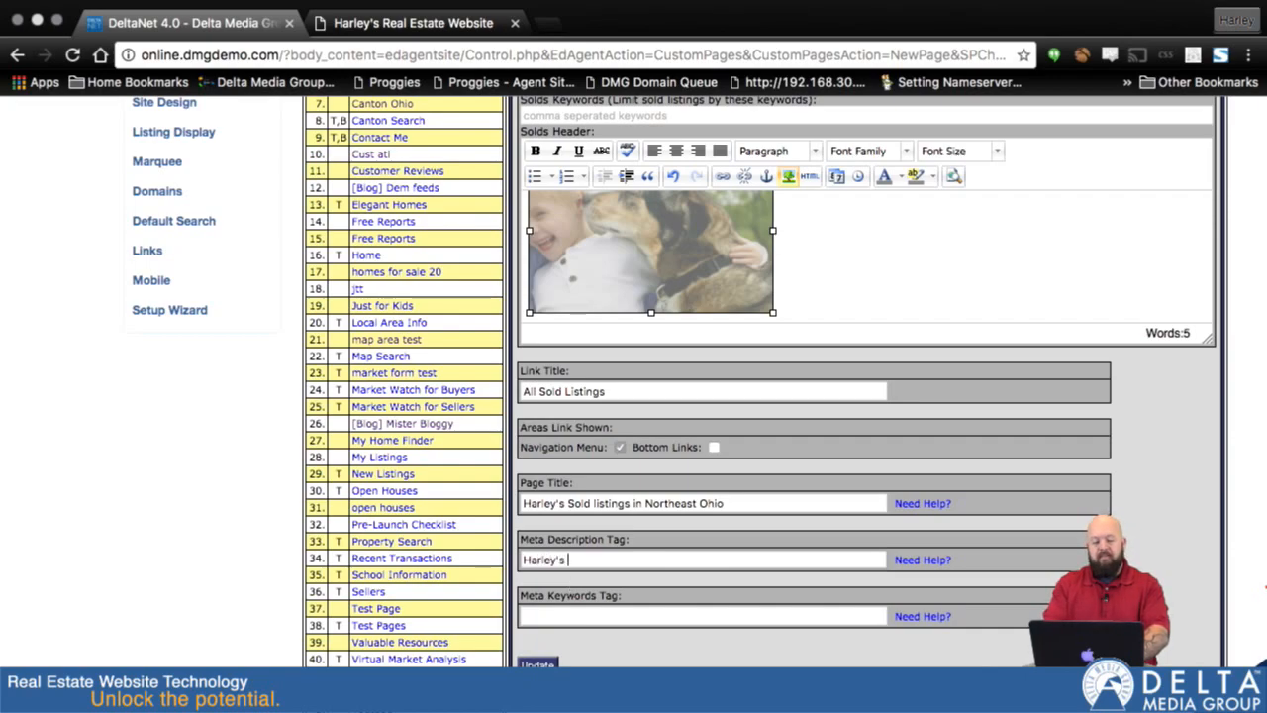
{"action": "type", "text": " sold real estate."}
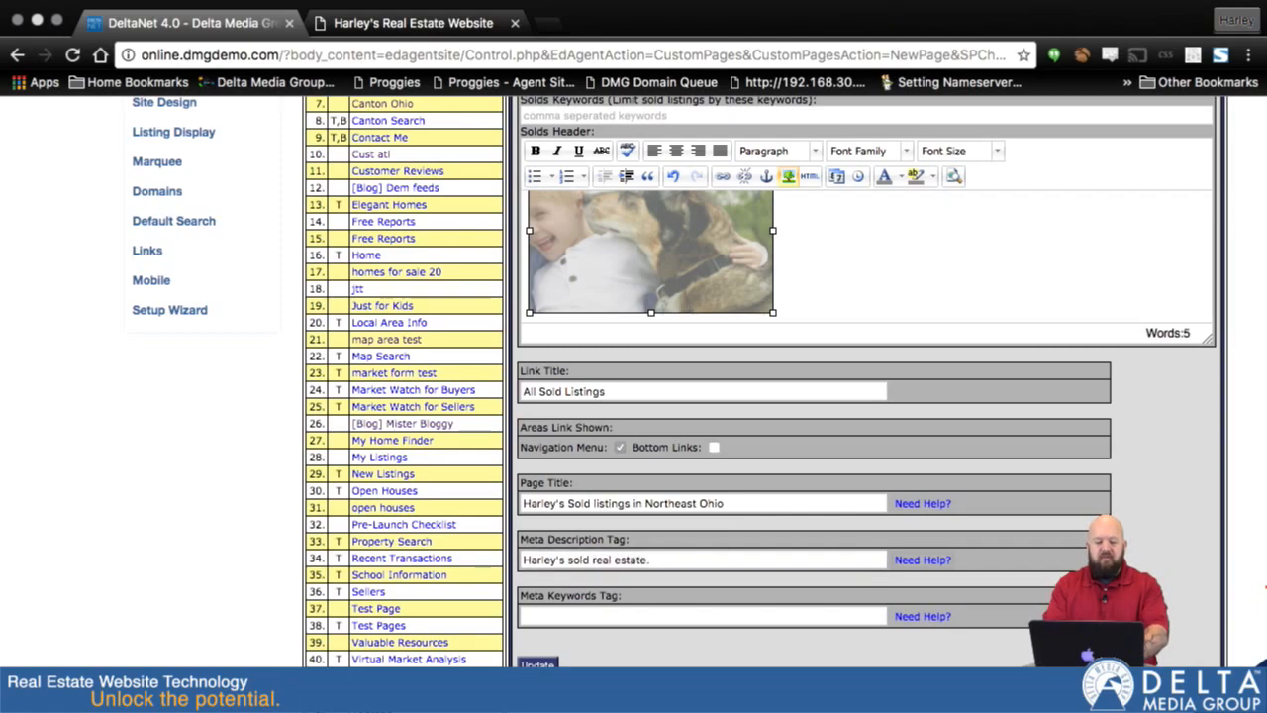
- Set the meta keywords to "Sold Listings, canton ohio, massillon ohio,"
{"action": "left_click", "coordinate": [584, 615]}
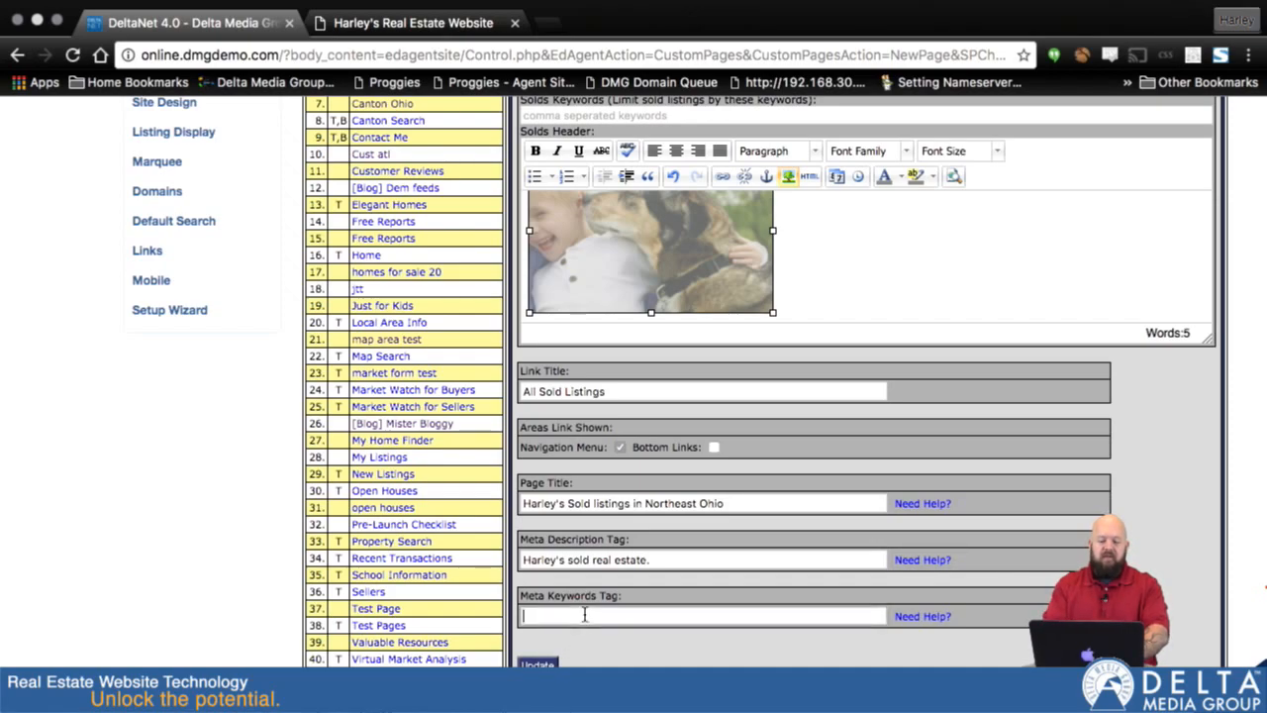
{"action": "type", "text": "Sold Listings, canton"}
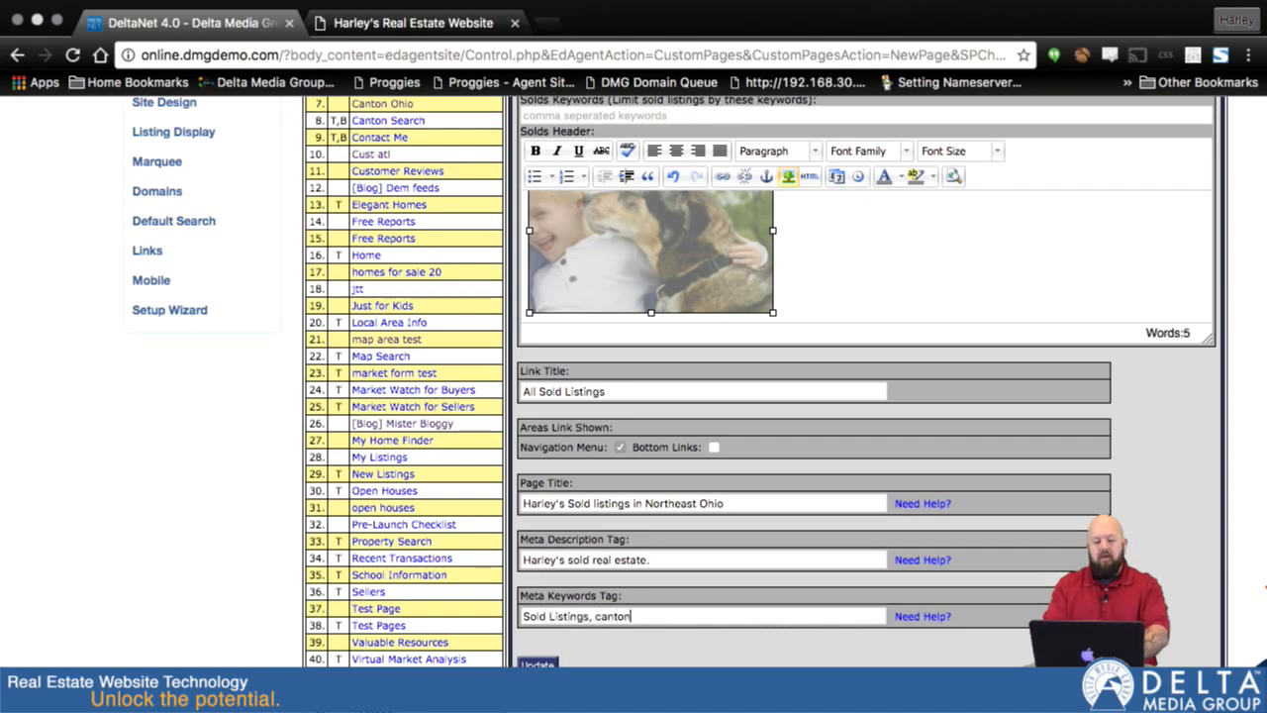
{"action": "type", "text": " ohio, massillon "}
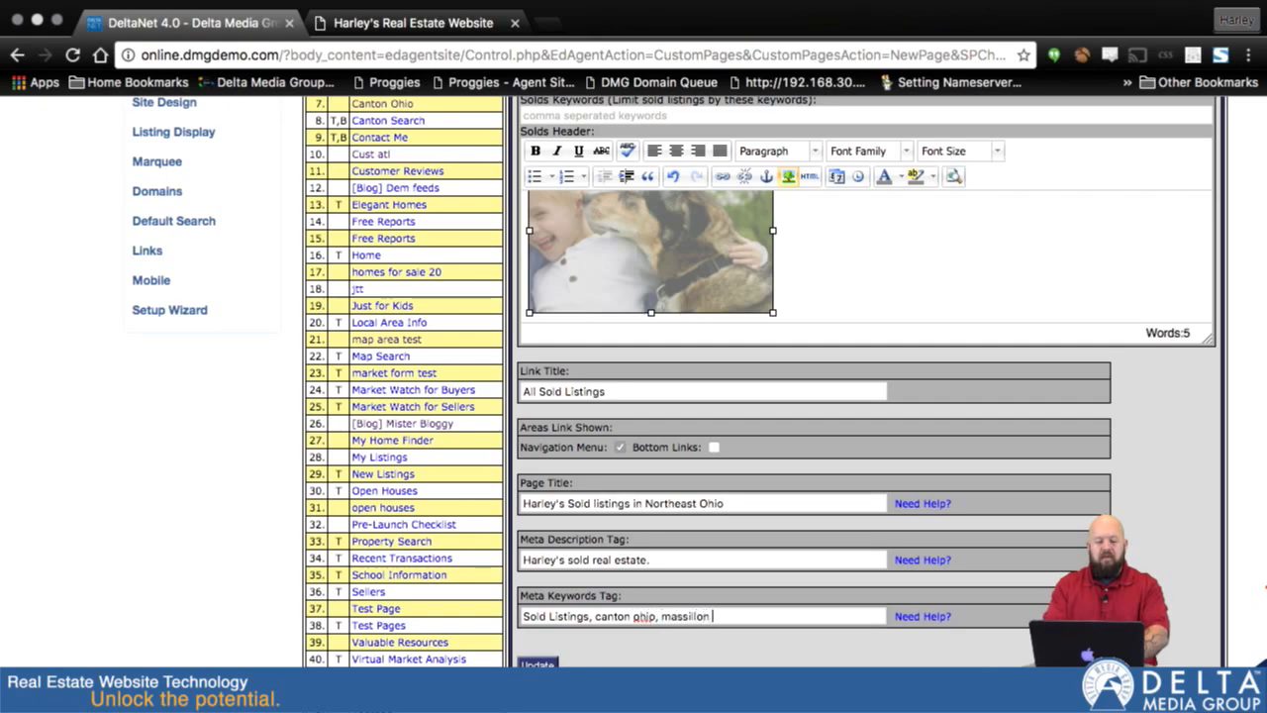
{"action": "type", "text": "ohio,"}
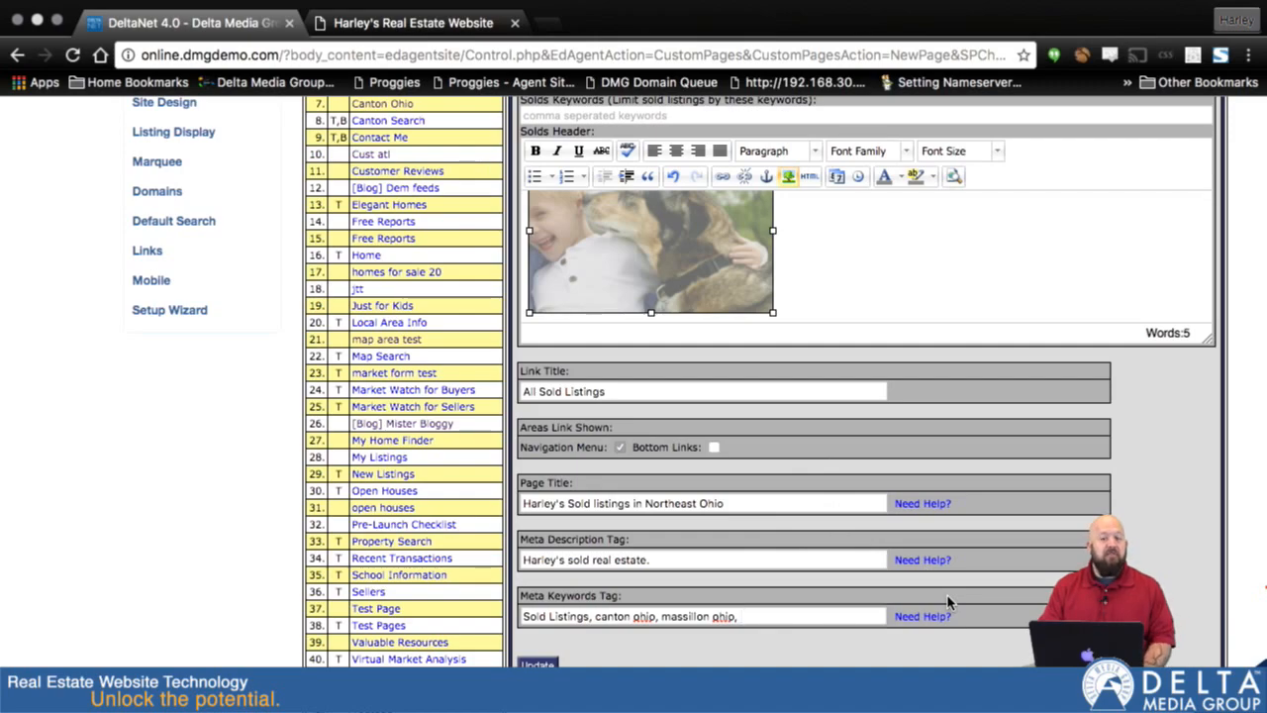
- Review the completed page form and save the All Sold Listings page
{"action": "scroll", "coordinate": [1087, 447], "scroll_direction": "up", "scroll_amount": 5}
{"action": "scroll", "coordinate": [1087, 448], "scroll_direction": "down", "scroll_amount": 2}
{"action": "scroll", "coordinate": [1001, 416], "scroll_direction": "down", "scroll_amount": 5}
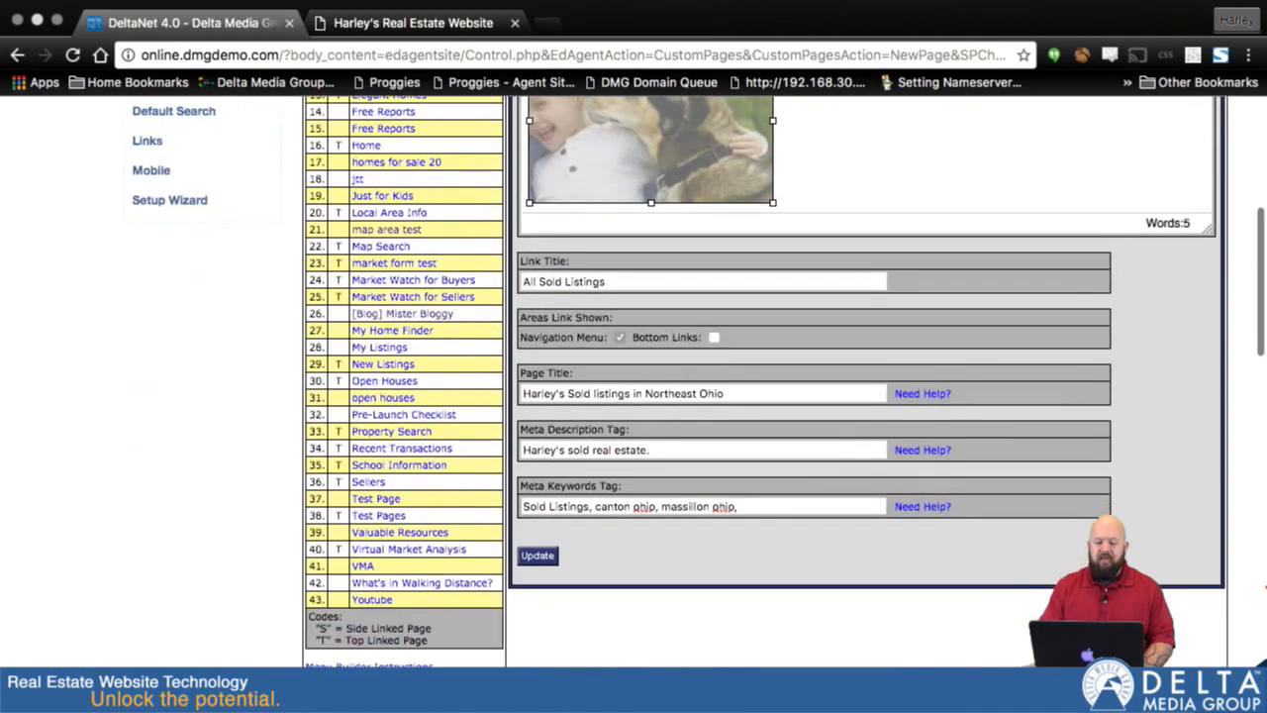
{"action": "left_click", "coordinate": [538, 561]}
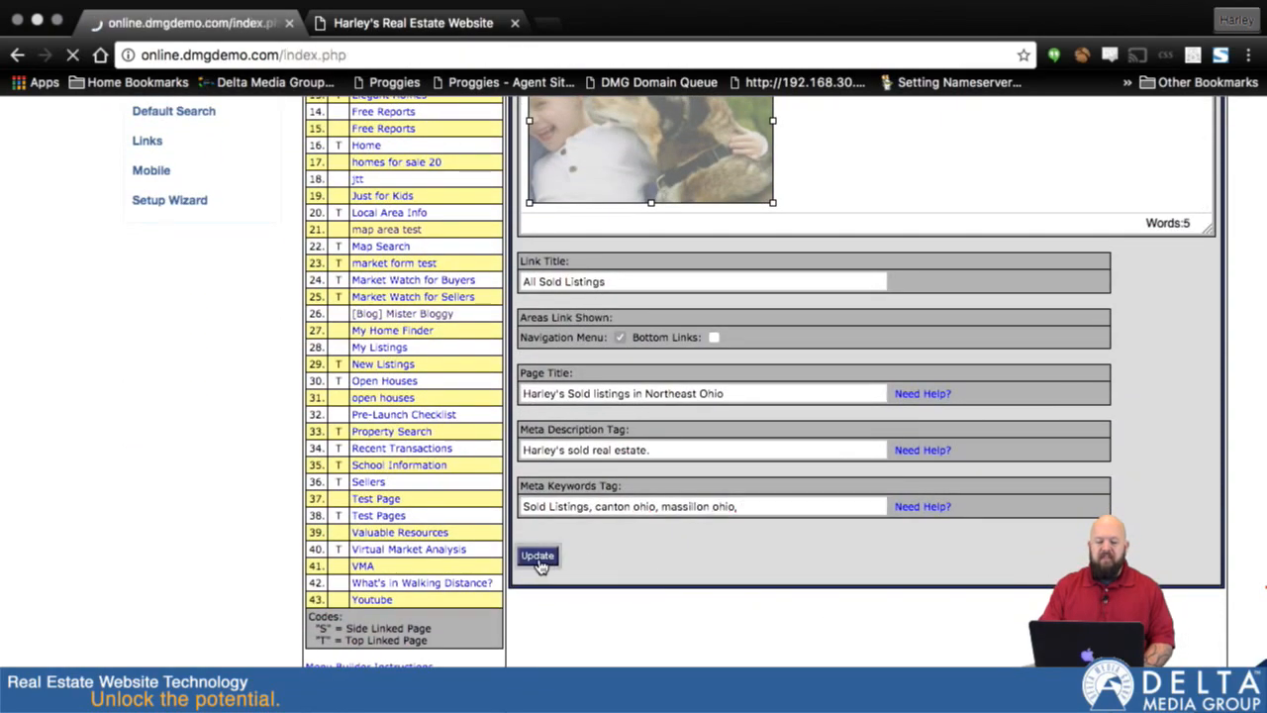
- Examine the saved All Sold Listings page, its link and its position in the navigation menu order
{"action": "scroll", "coordinate": [409, 549], "scroll_direction": "down", "scroll_amount": 5}
{"action": "scroll", "coordinate": [416, 558], "scroll_direction": "down", "scroll_amount": 1}
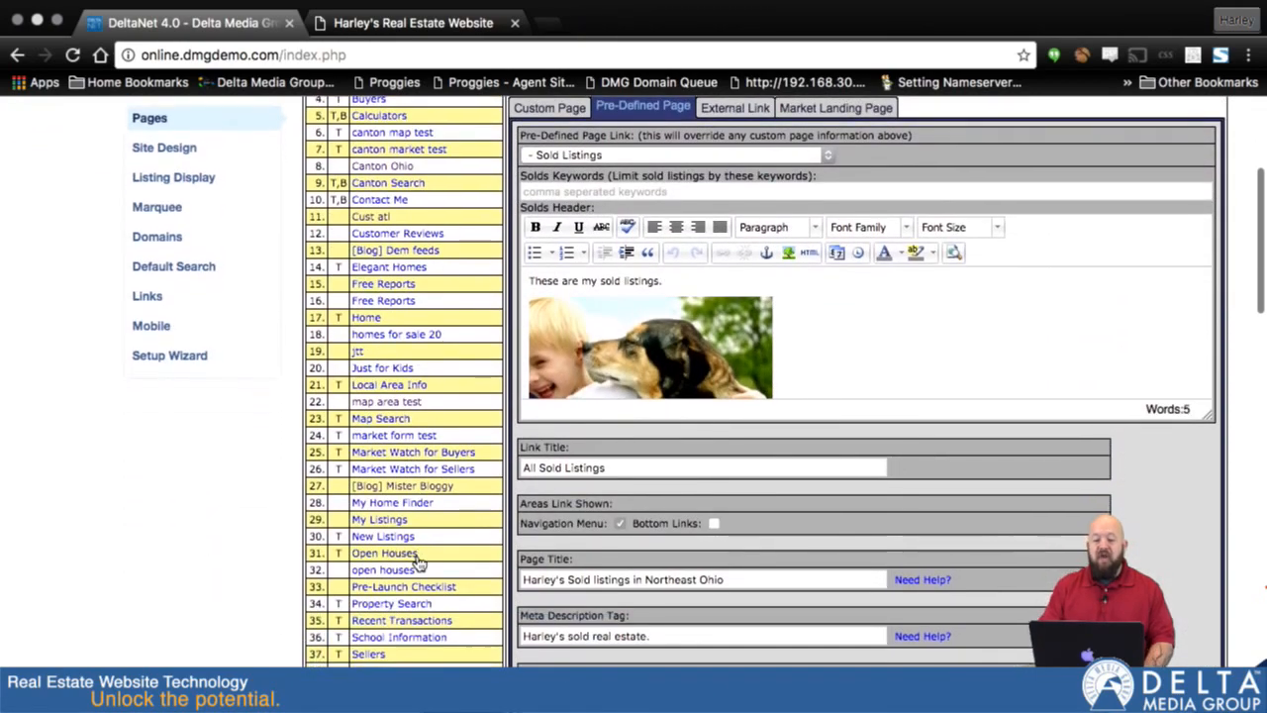
{"action": "scroll", "coordinate": [418, 563], "scroll_direction": "up", "scroll_amount": 3}
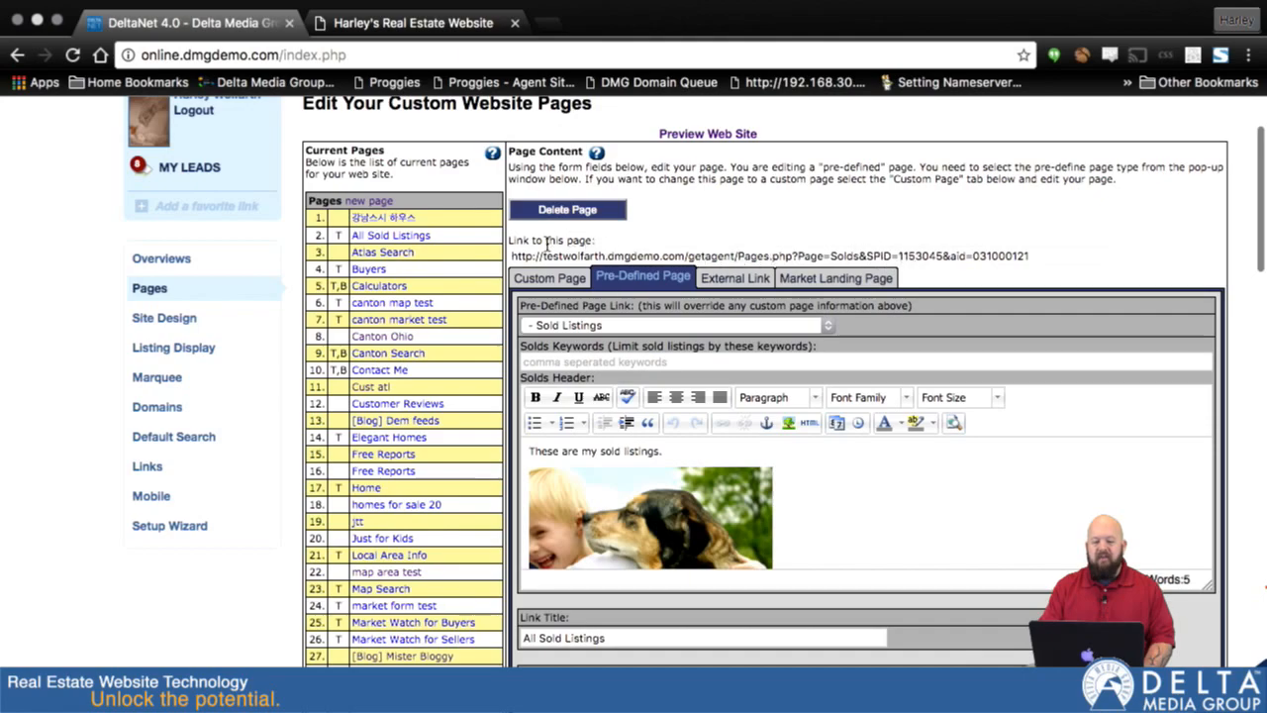
{"action": "scroll", "coordinate": [383, 465], "scroll_direction": "down", "scroll_amount": 10}
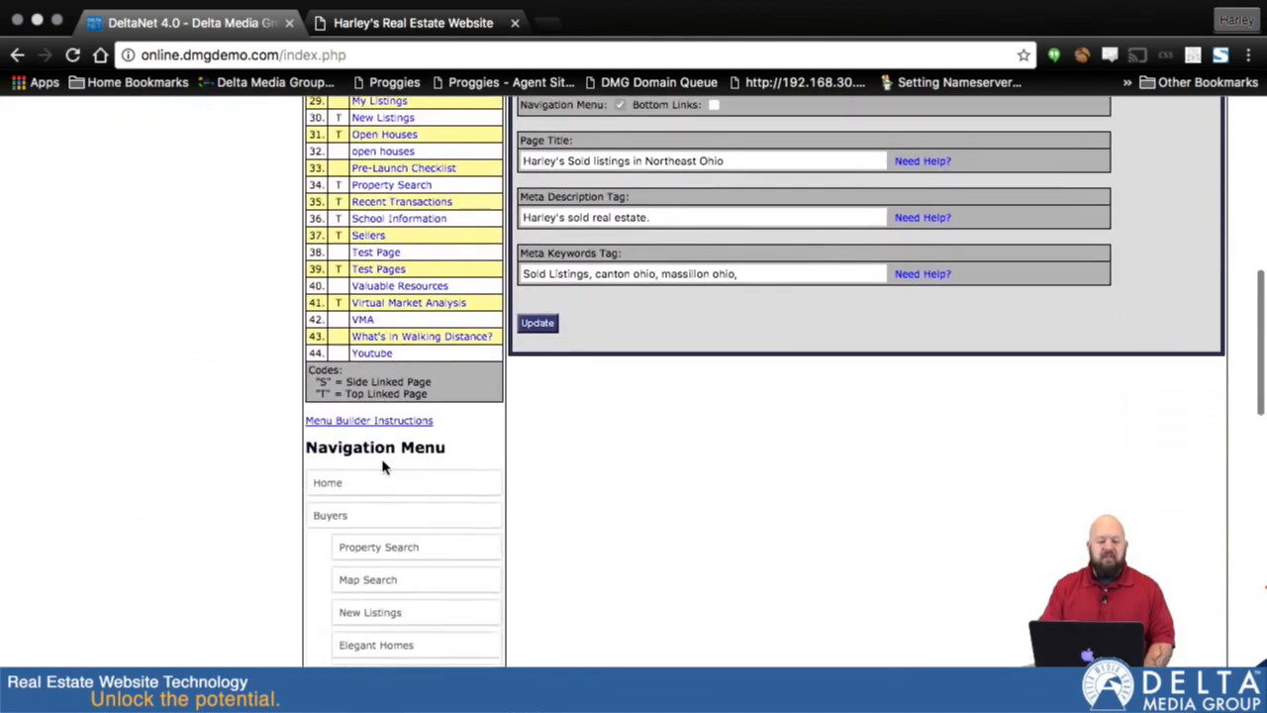
{"action": "scroll", "coordinate": [383, 461], "scroll_direction": "up", "scroll_amount": 2}
{"action": "scroll", "coordinate": [384, 450], "scroll_direction": "up", "scroll_amount": 2}
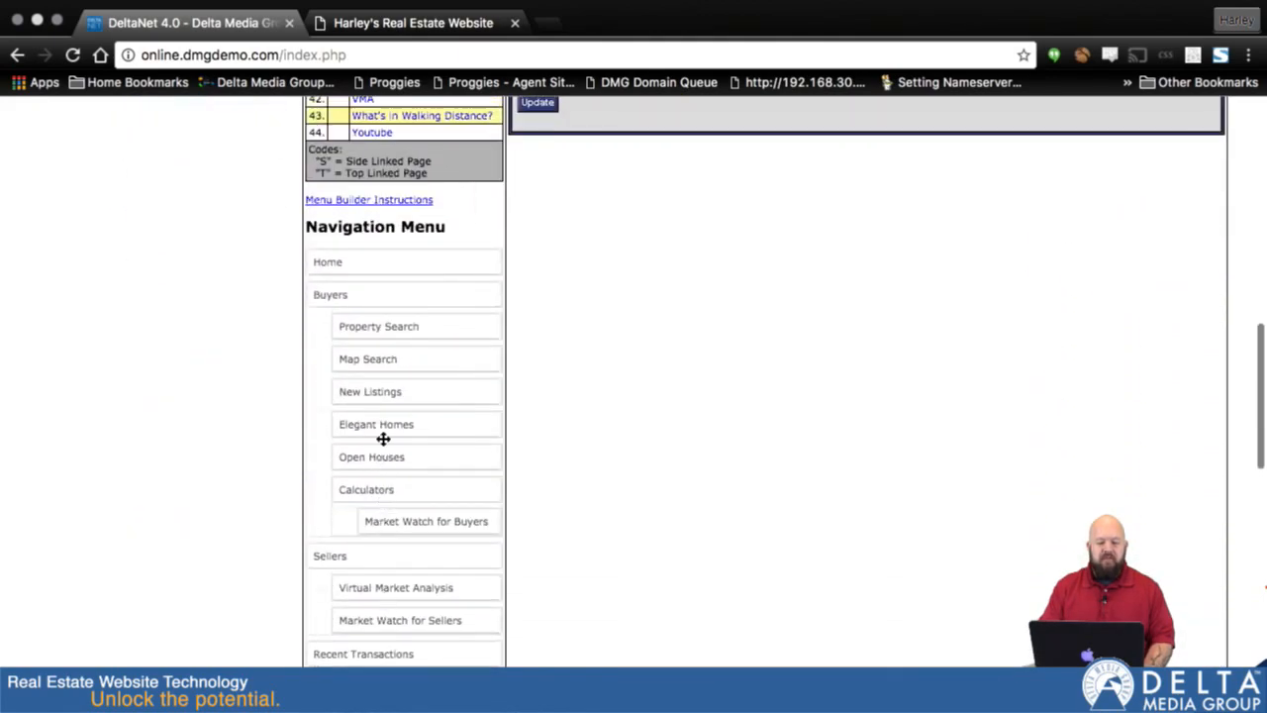
{"action": "scroll", "coordinate": [430, 453], "scroll_direction": "down", "scroll_amount": 8}
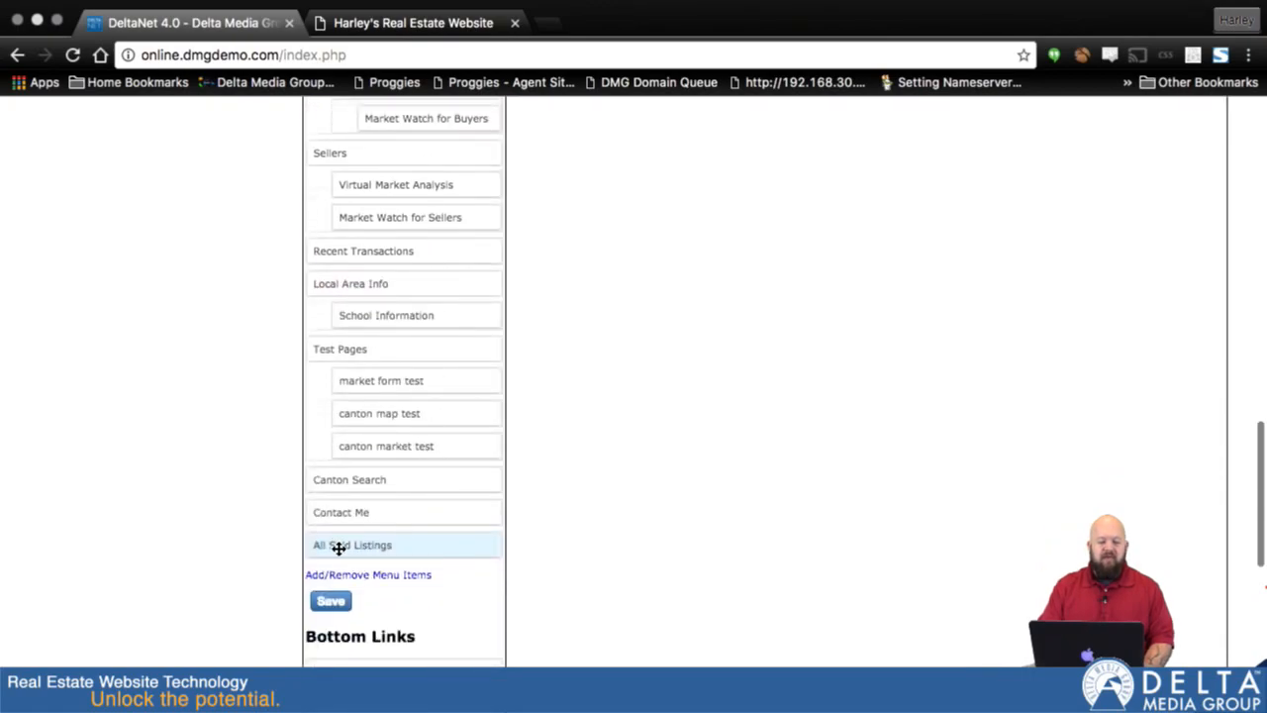
{"action": "scroll", "coordinate": [448, 324], "scroll_direction": "up", "scroll_amount": 3}
{"action": "scroll", "coordinate": [451, 324], "scroll_direction": "down", "scroll_amount": 2}
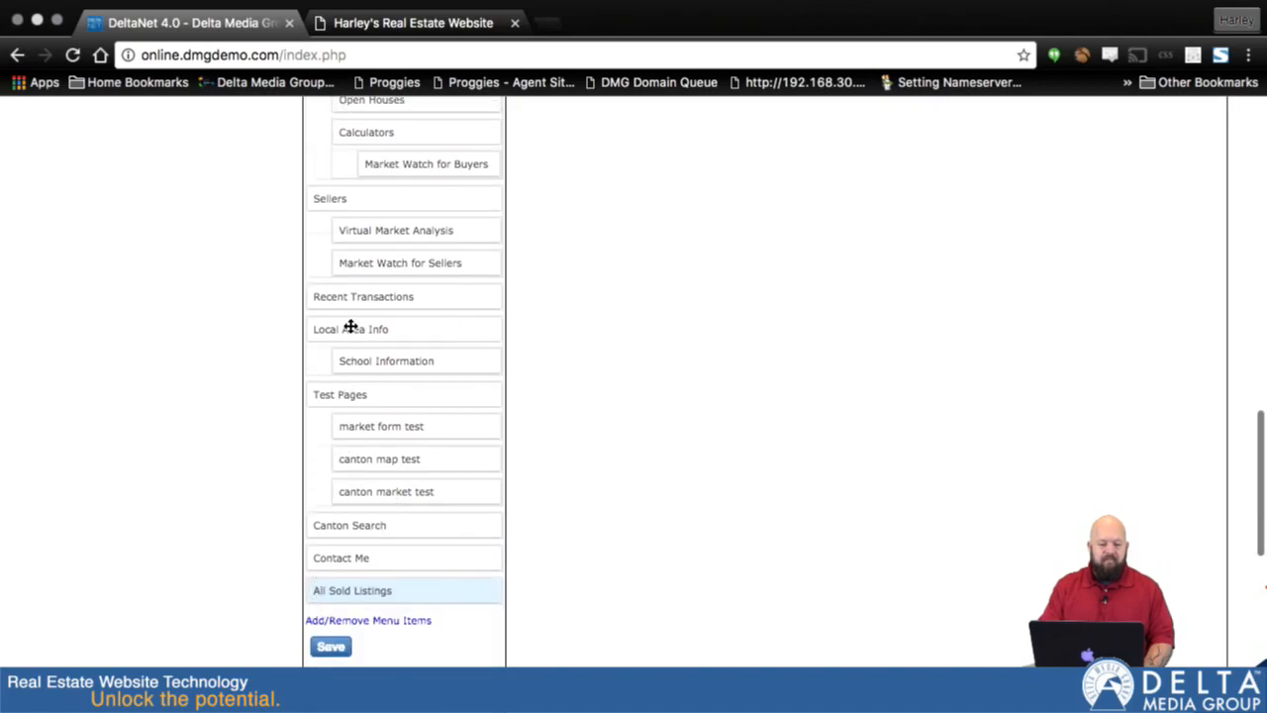
- Preview the website to check how the navigation bar lays out its links, and return to the page editor
{"action": "scroll", "coordinate": [406, 319], "scroll_direction": "up", "scroll_amount": 6}
{"action": "scroll", "coordinate": [407, 320], "scroll_direction": "up", "scroll_amount": 20}
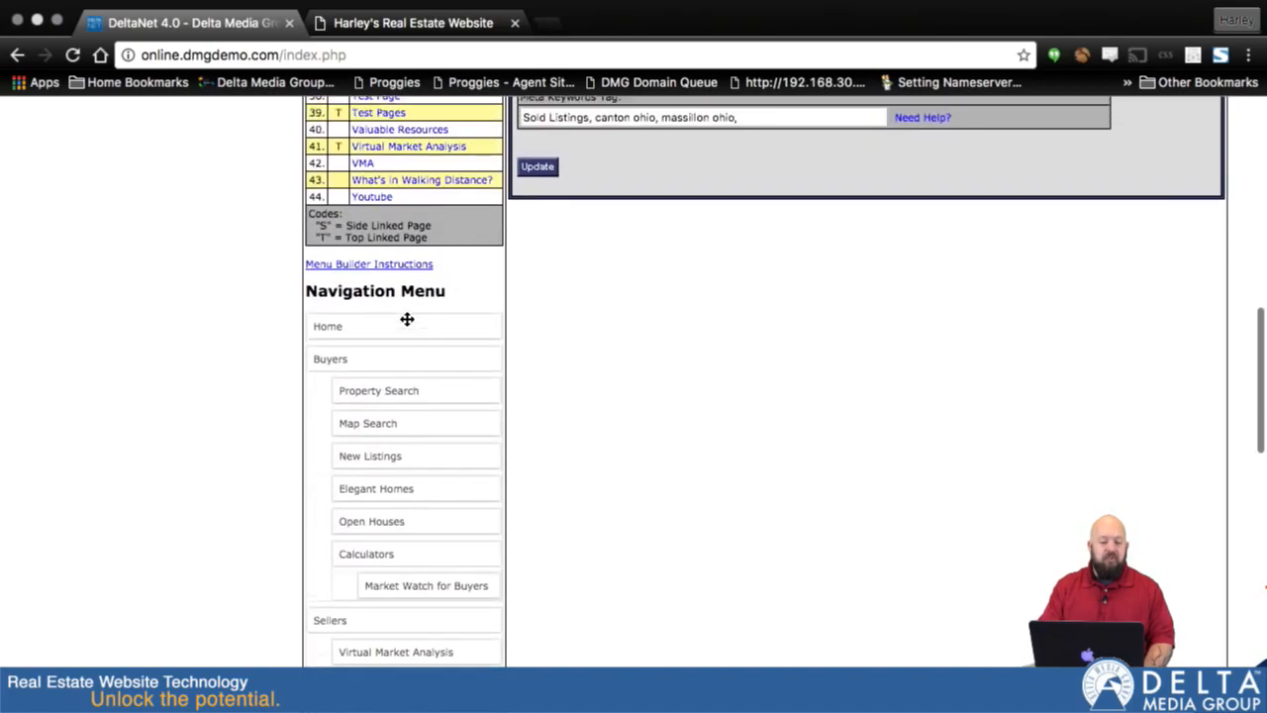
{"action": "scroll", "coordinate": [407, 324], "scroll_direction": "up", "scroll_amount": 5}
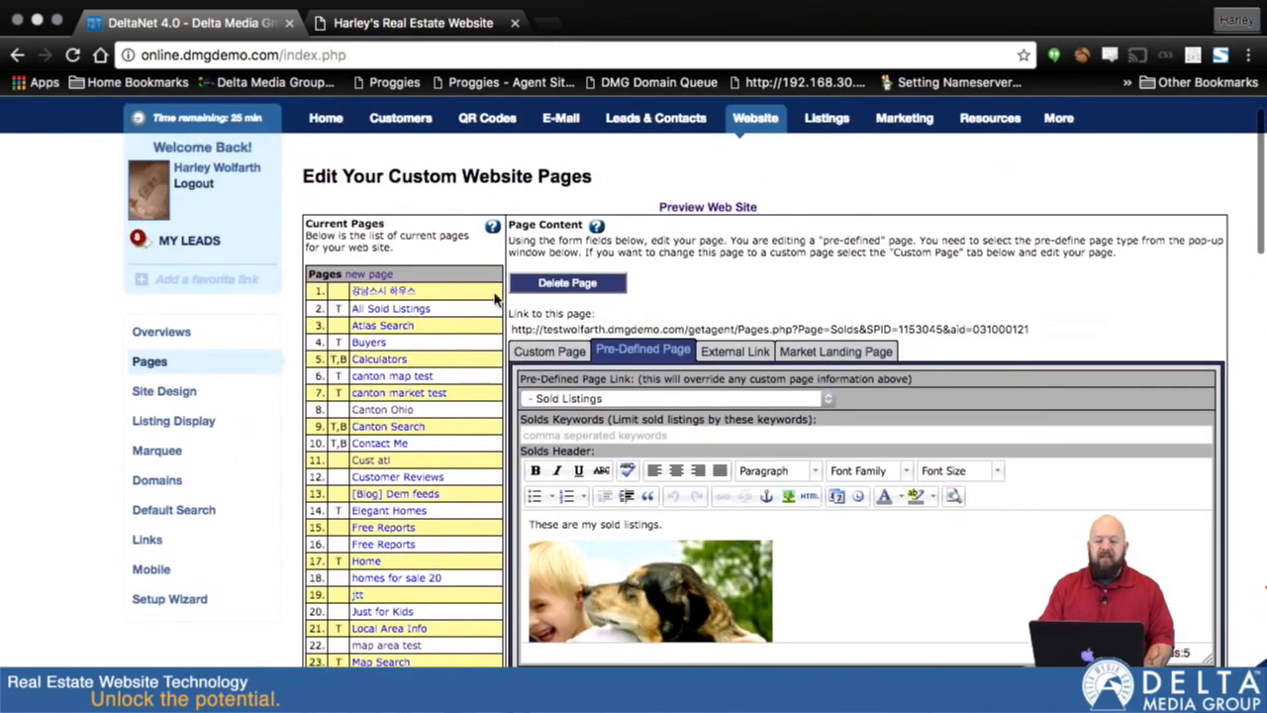
{"action": "left_click", "coordinate": [707, 208]}
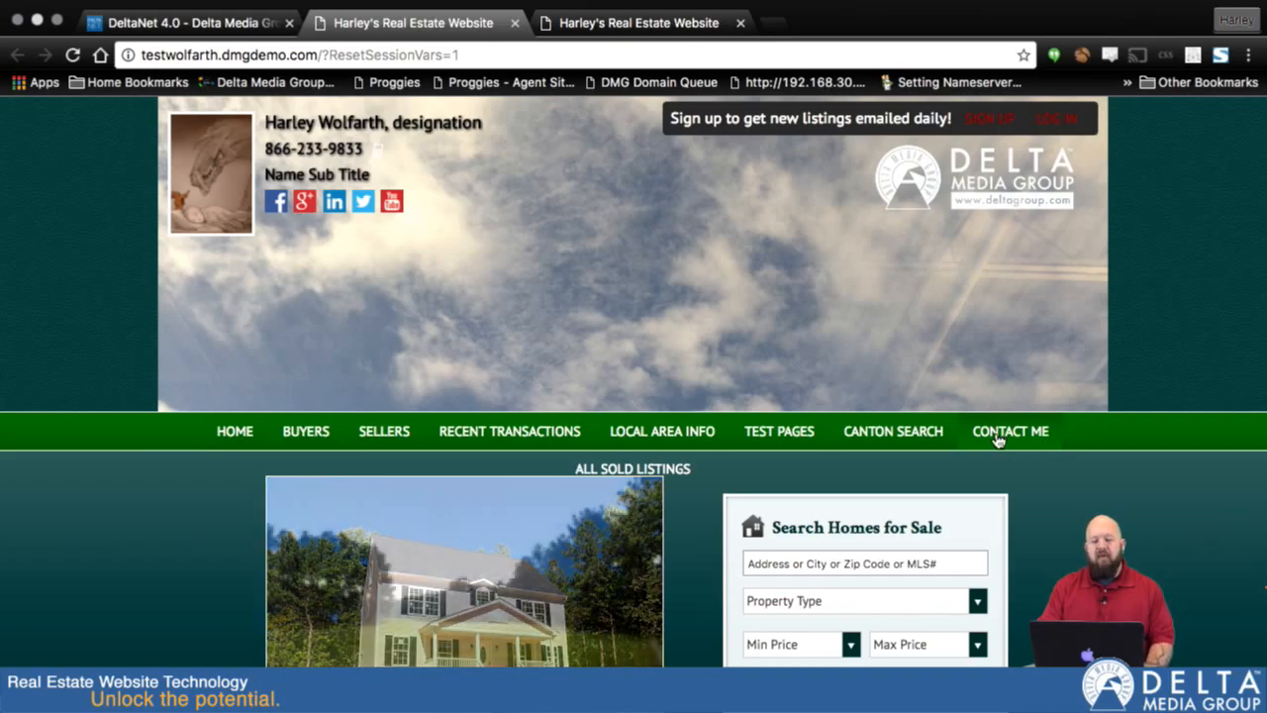
{"action": "left_click", "coordinate": [278, 20]}
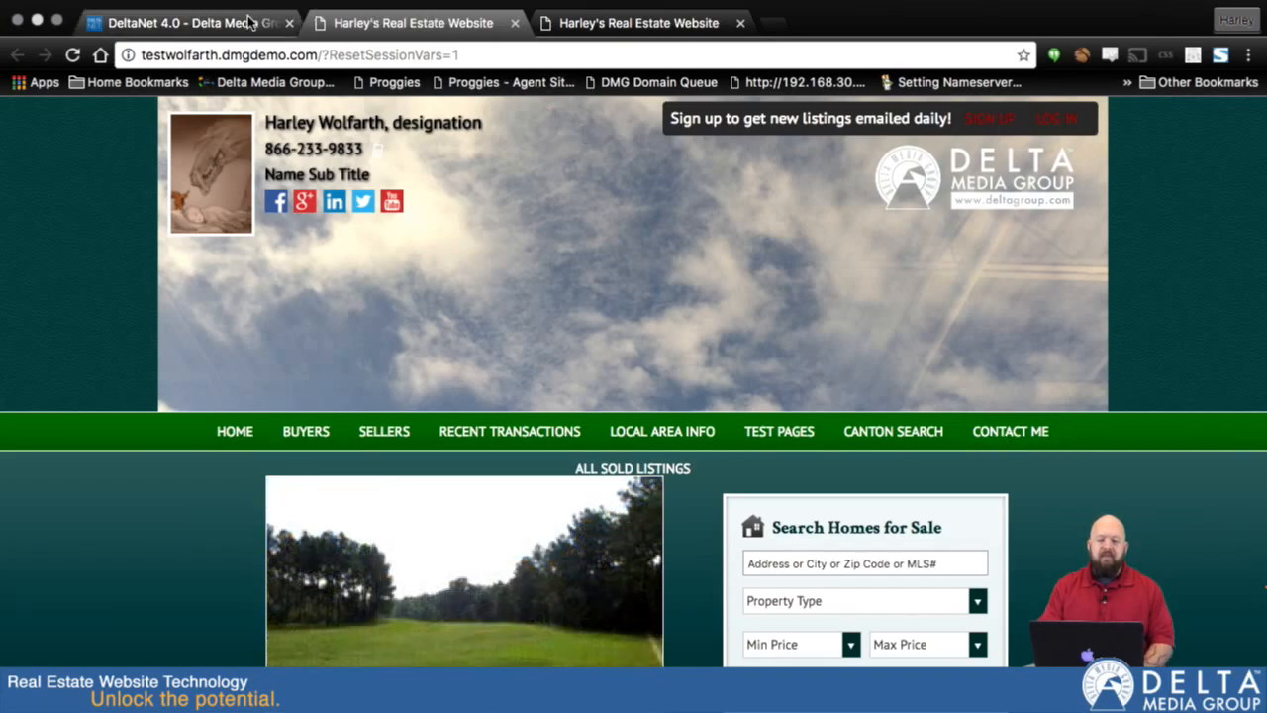
- Remove Recent Transactions from the included navigation menu items and apply the selection
{"action": "scroll", "coordinate": [597, 354], "scroll_direction": "down", "scroll_amount": 15}
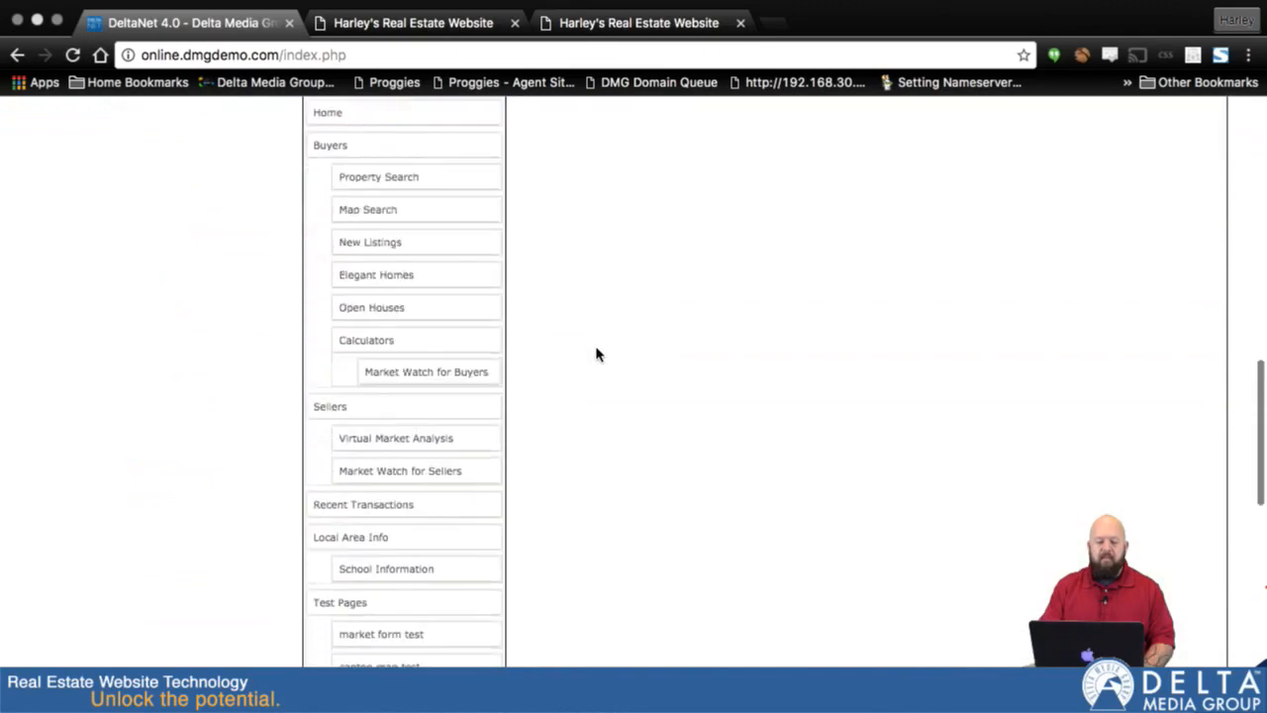
{"action": "scroll", "coordinate": [597, 354], "scroll_direction": "down", "scroll_amount": 5}
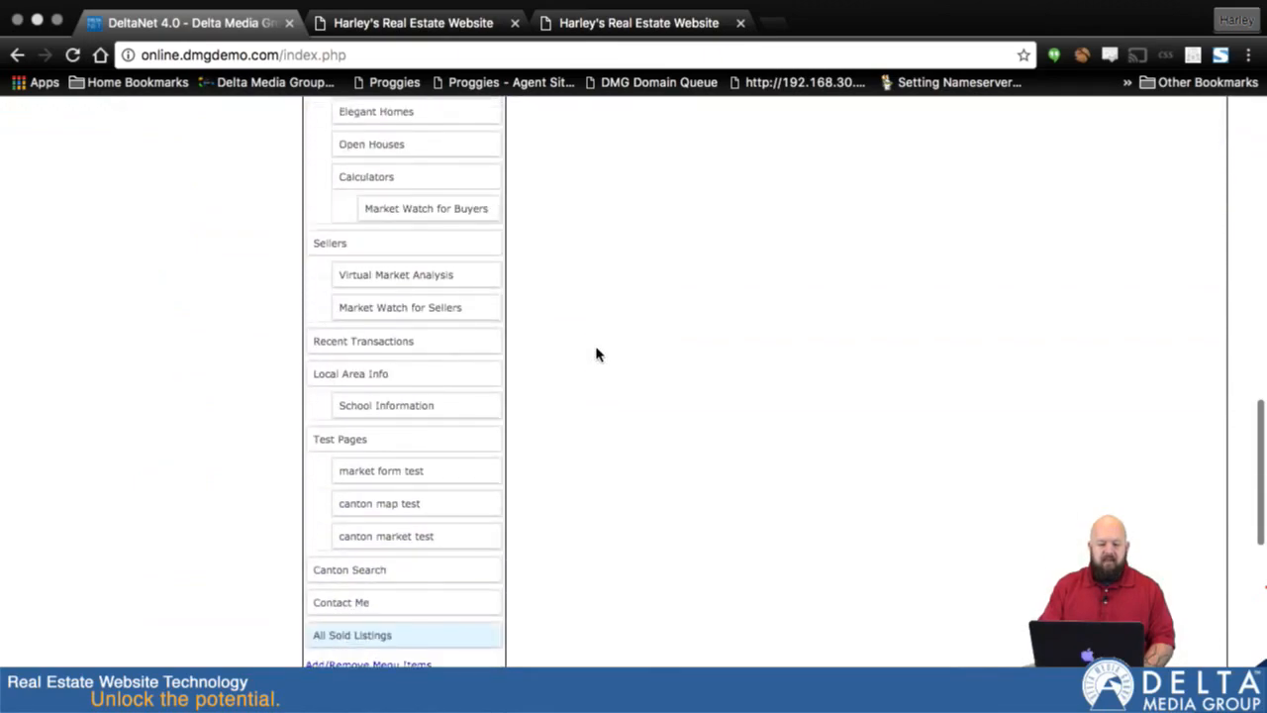
{"action": "scroll", "coordinate": [594, 325], "scroll_direction": "down", "scroll_amount": 1}
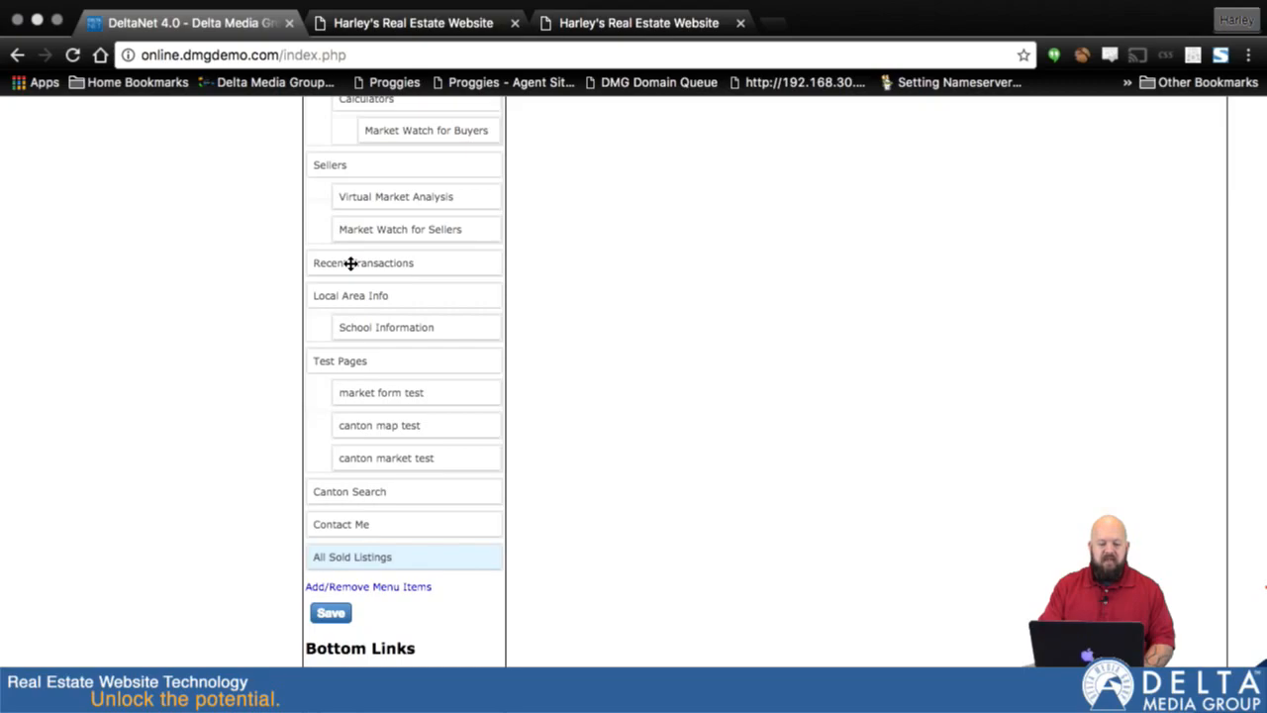
{"action": "left_click", "coordinate": [354, 590]}
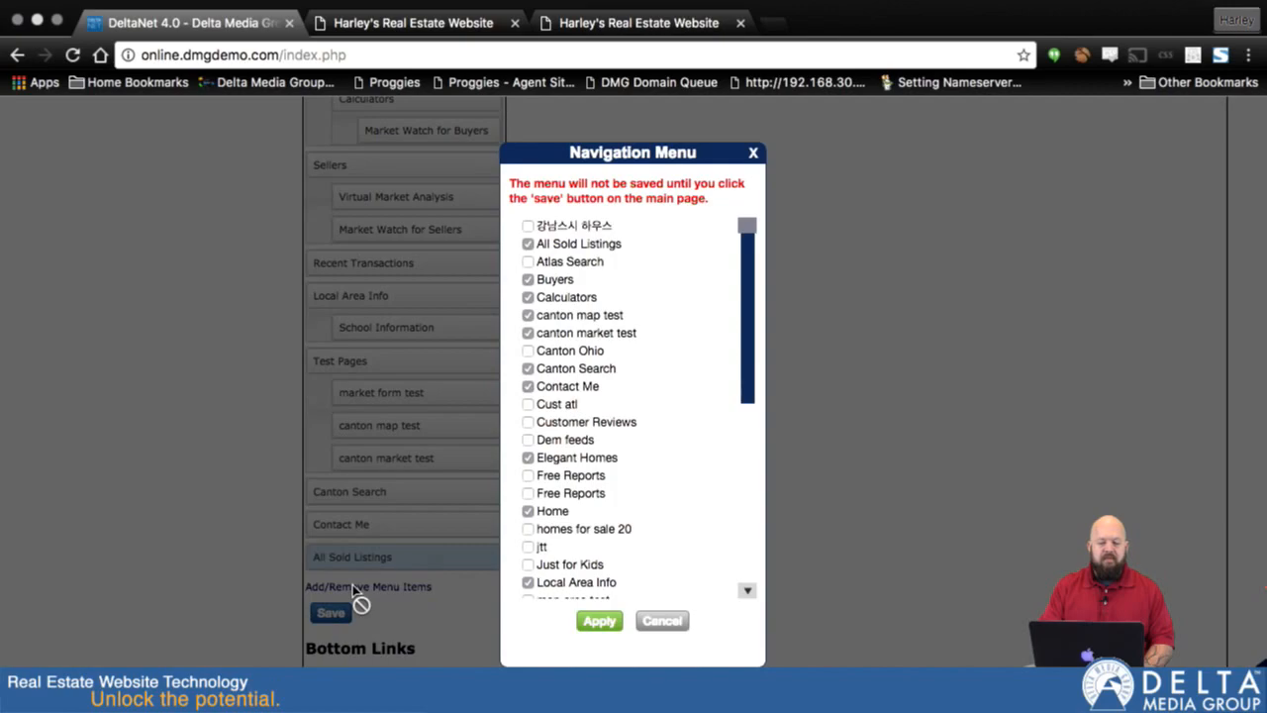
{"action": "scroll", "coordinate": [668, 396], "scroll_direction": "down", "scroll_amount": 5}
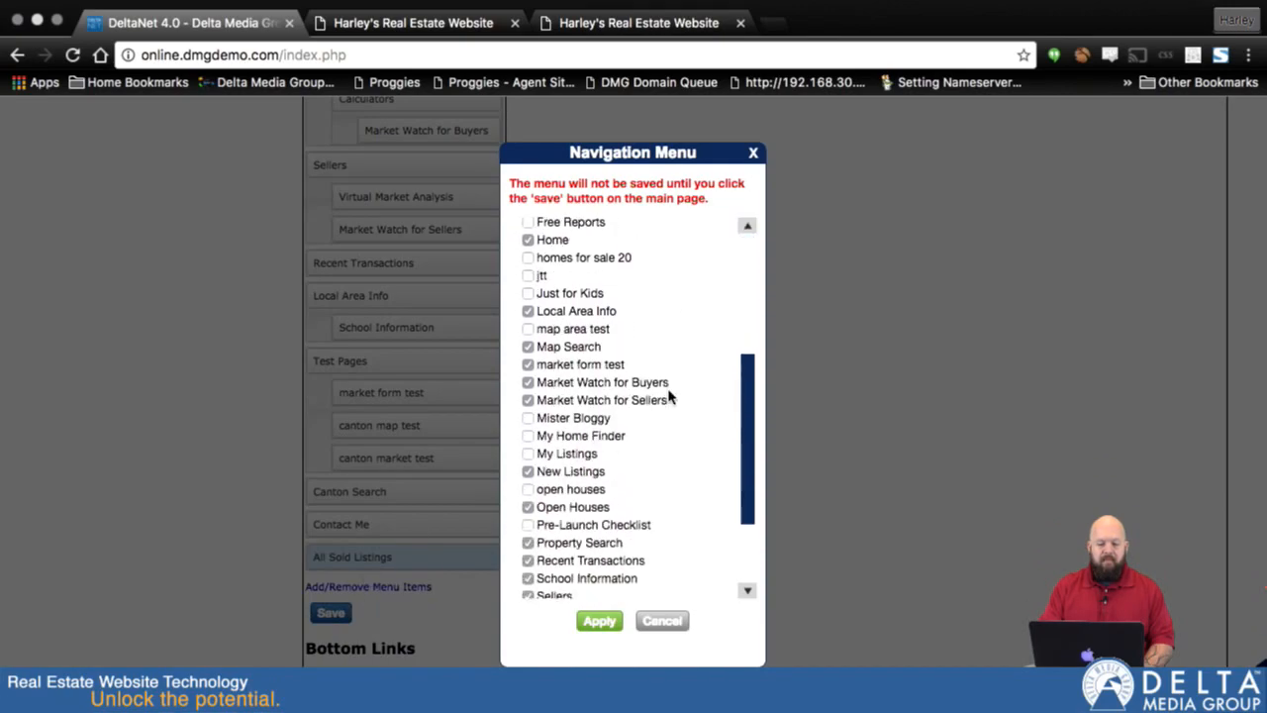
{"action": "scroll", "coordinate": [668, 396], "scroll_direction": "down", "scroll_amount": 3}
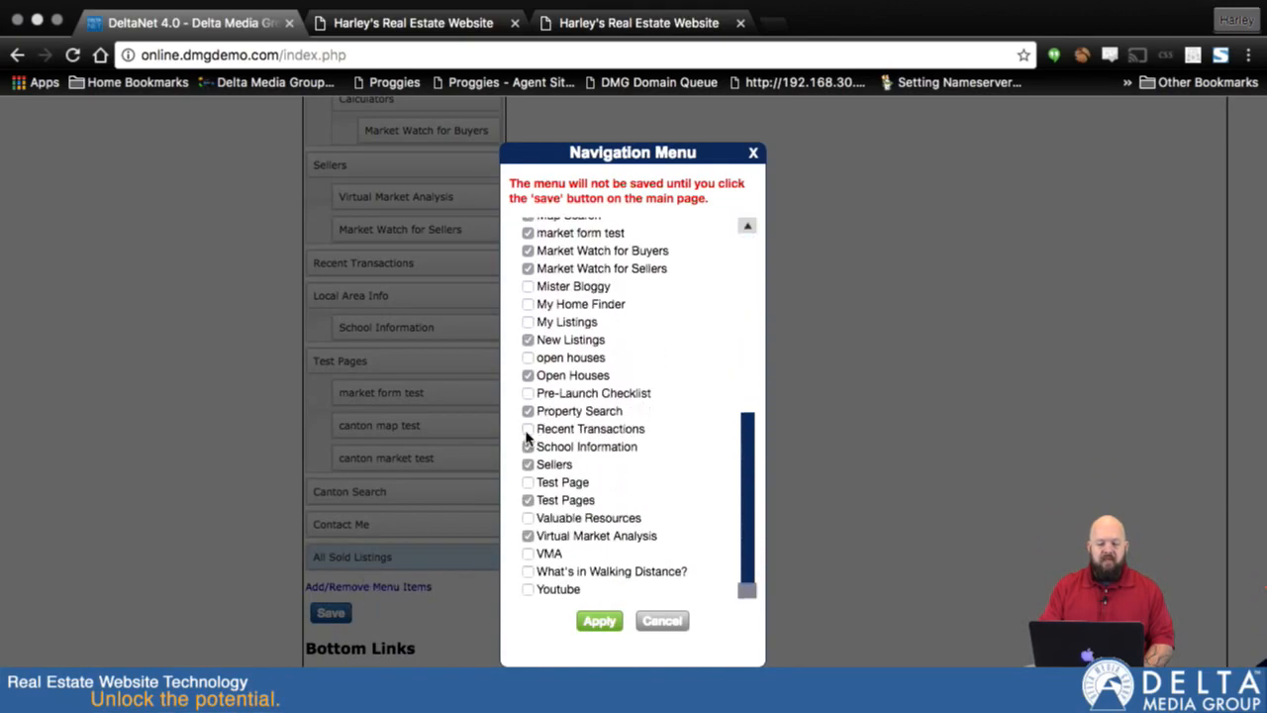
{"action": "left_click", "coordinate": [599, 621]}
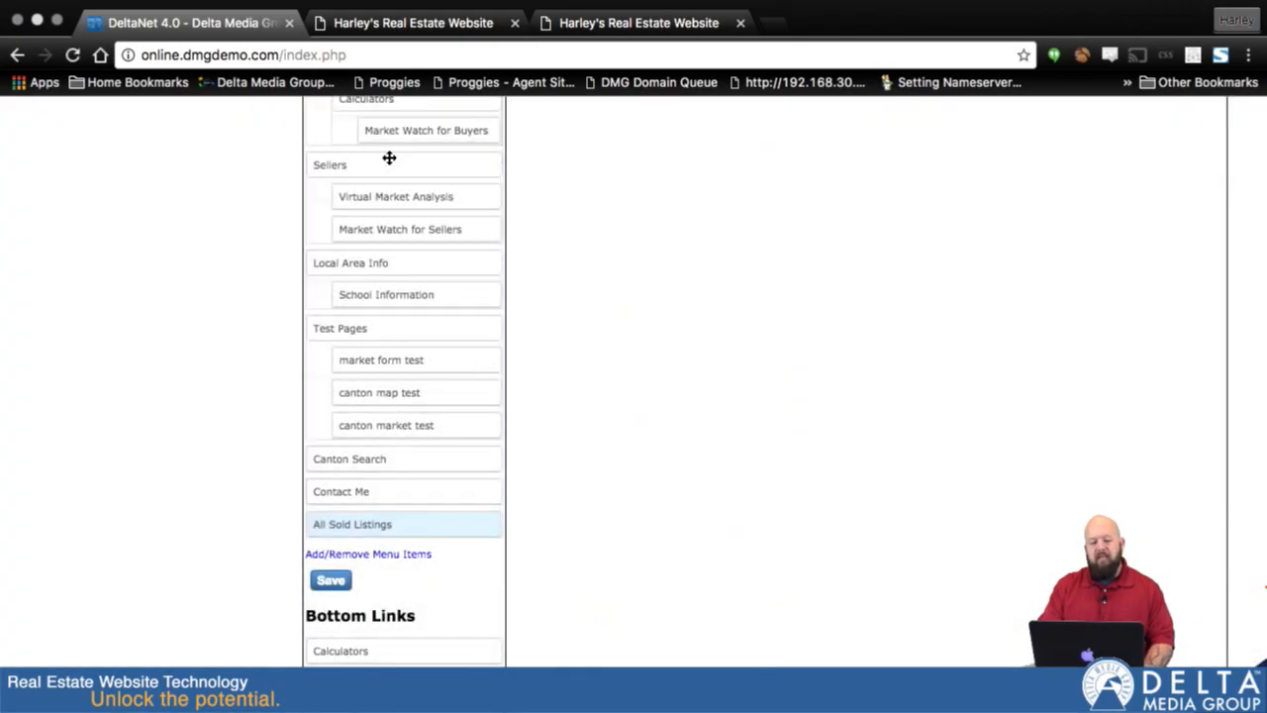
- Open the Recent Transactions page, exclude its link from the navigation menu and update the page
{"action": "scroll", "coordinate": [412, 207], "scroll_direction": "up", "scroll_amount": 2}
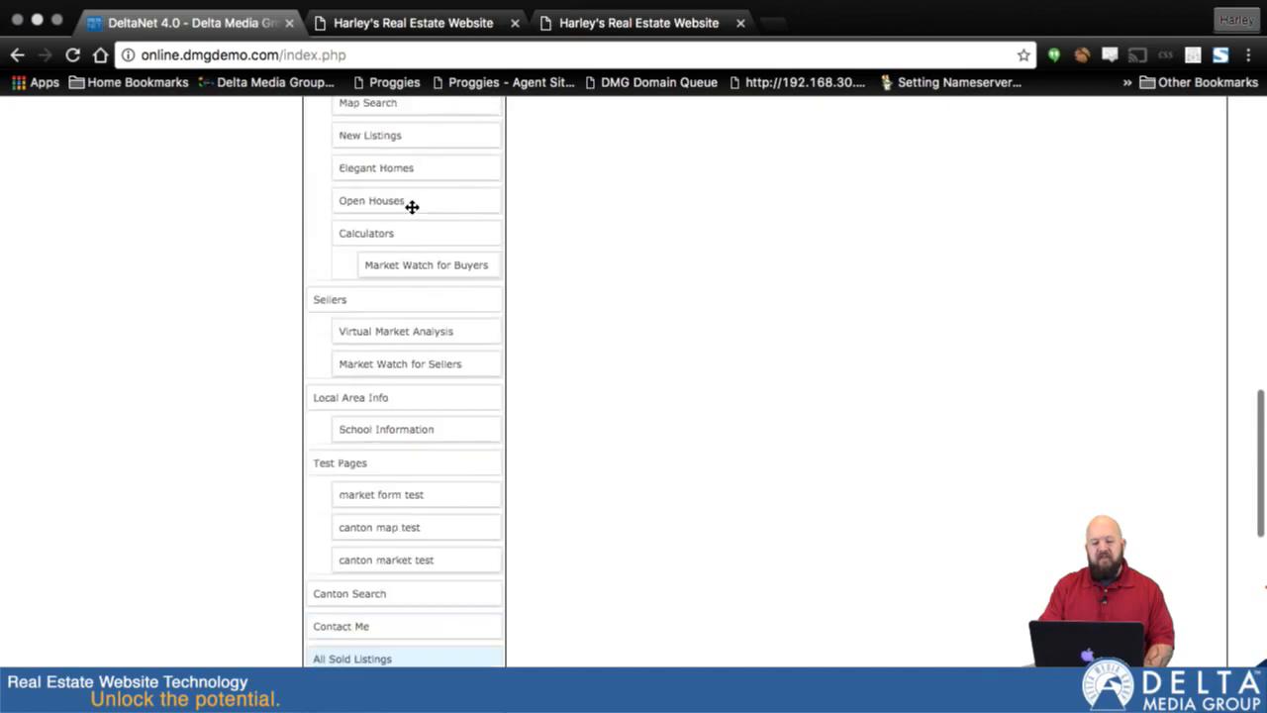
{"action": "scroll", "coordinate": [412, 207], "scroll_direction": "up", "scroll_amount": 10}
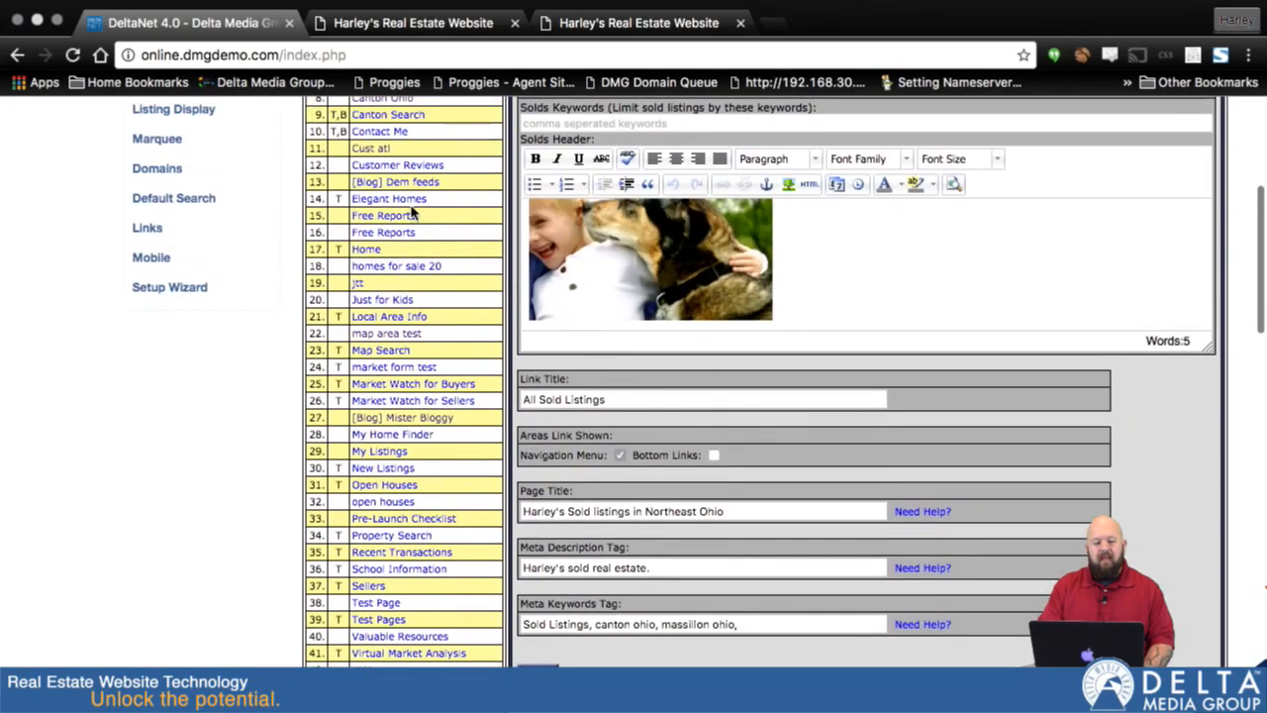
{"action": "scroll", "coordinate": [412, 213], "scroll_direction": "up", "scroll_amount": 4}
{"action": "scroll", "coordinate": [413, 213], "scroll_direction": "down", "scroll_amount": 7}
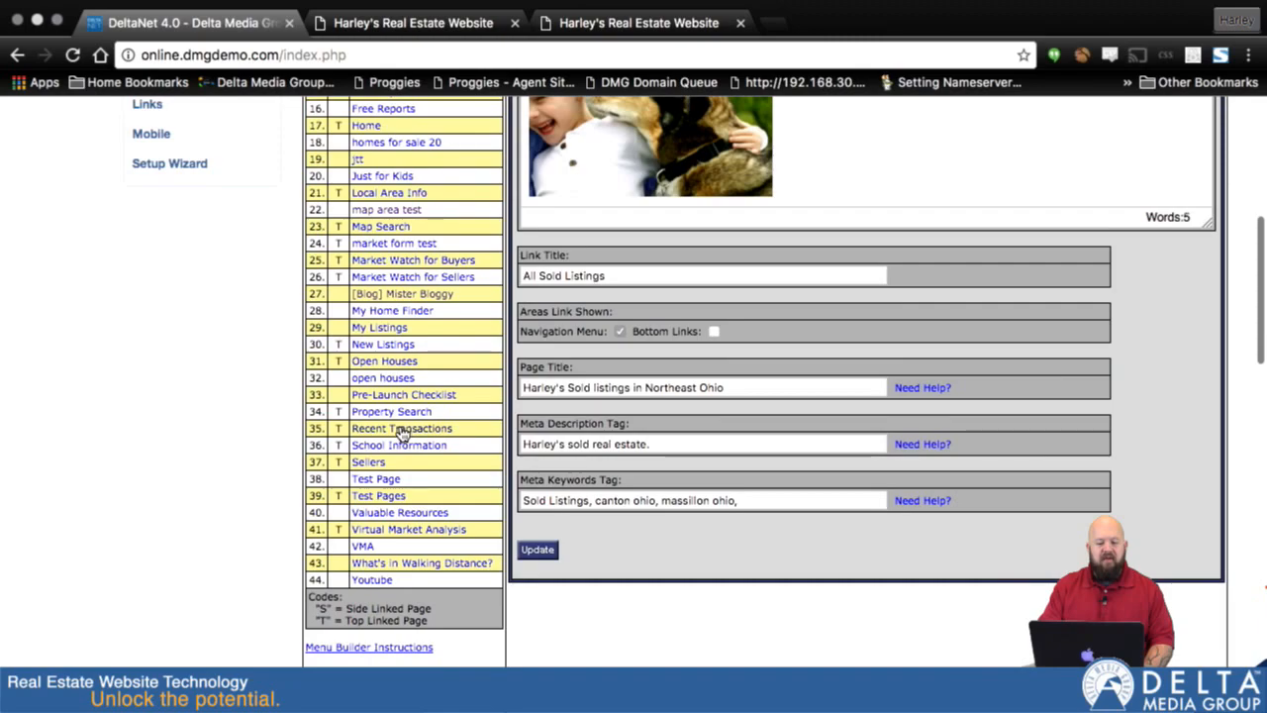
{"action": "left_click", "coordinate": [400, 439]}
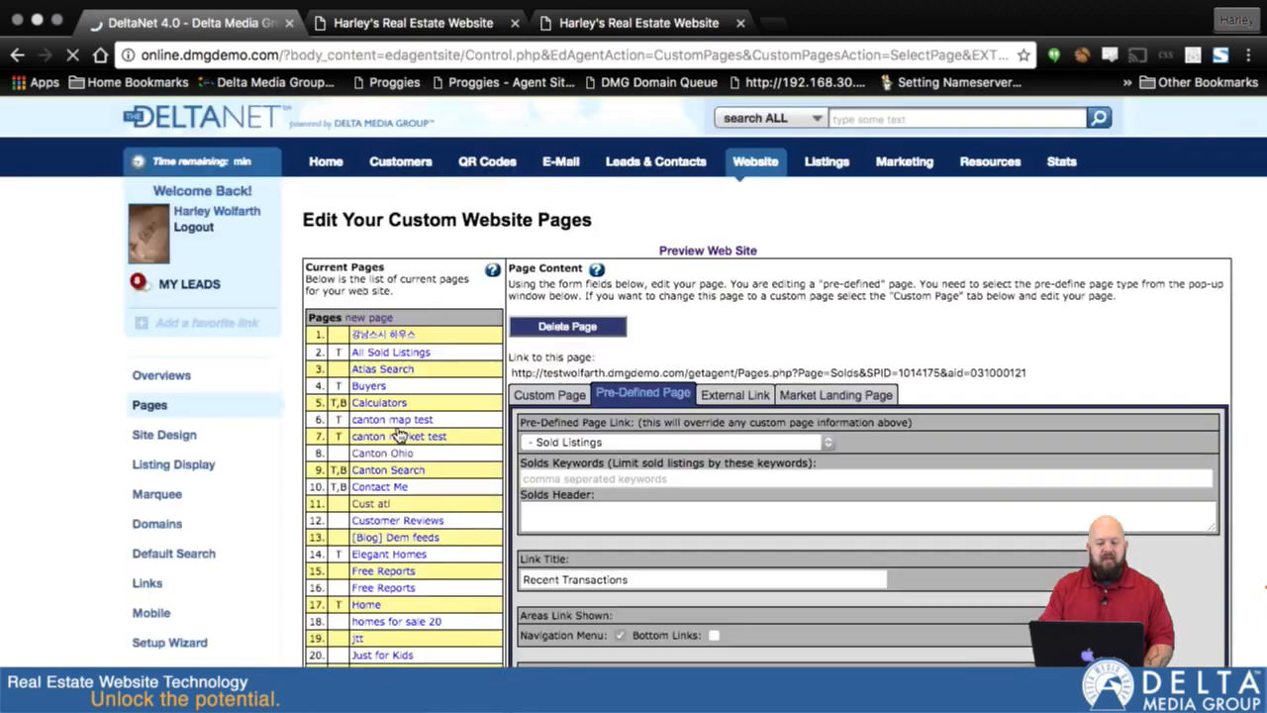
{"action": "scroll", "coordinate": [634, 485], "scroll_direction": "down", "scroll_amount": 4}
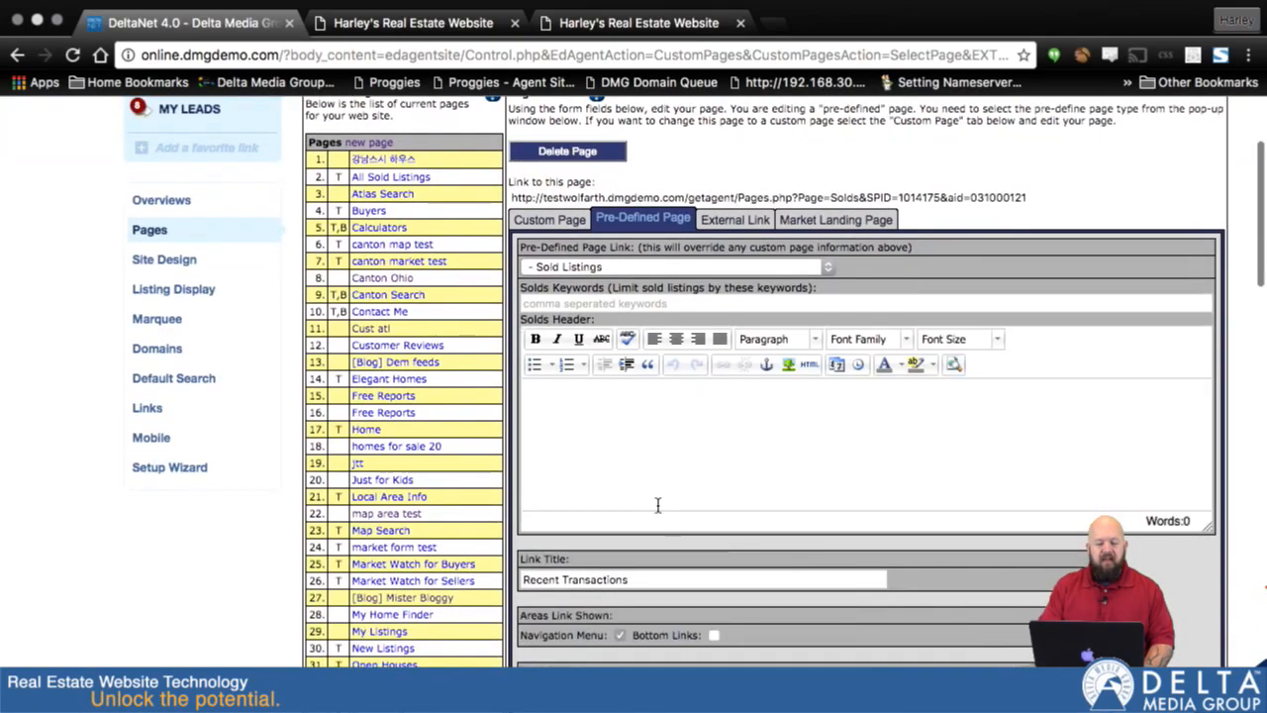
{"action": "scroll", "coordinate": [639, 490], "scroll_direction": "down", "scroll_amount": 3}
{"action": "left_click", "coordinate": [619, 524]}
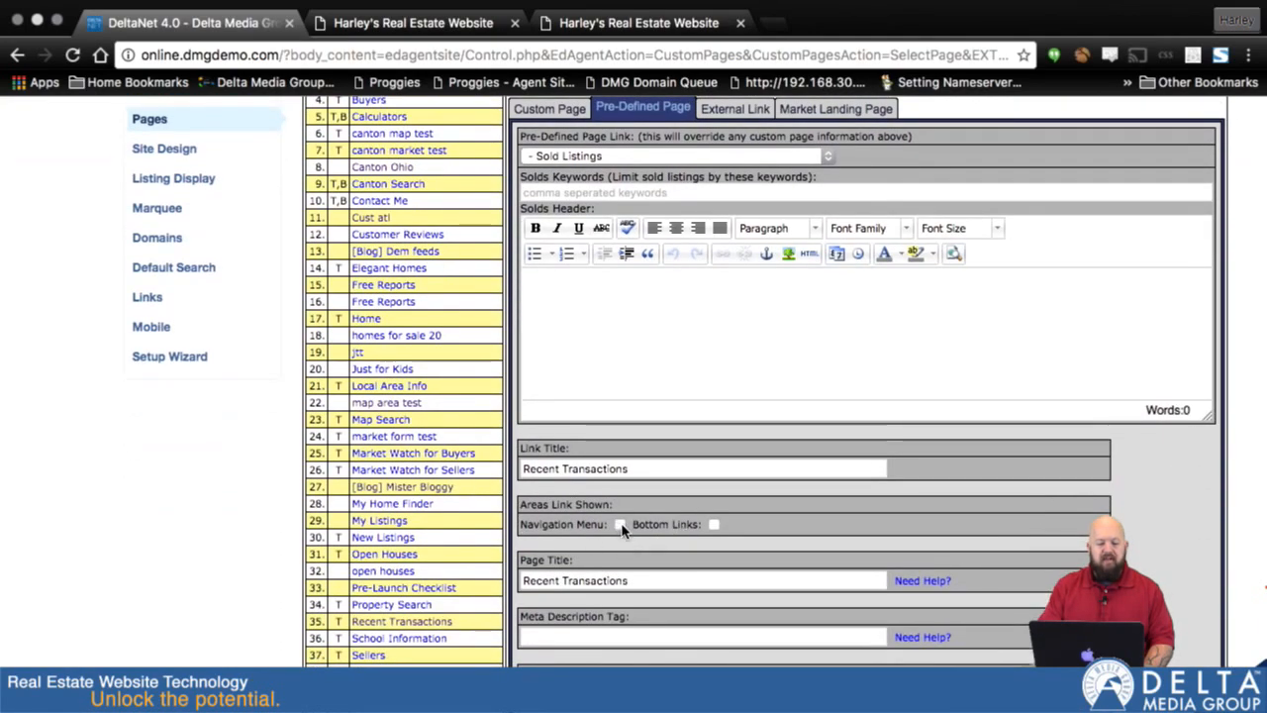
{"action": "scroll", "coordinate": [622, 530], "scroll_direction": "down", "scroll_amount": 6}
{"action": "left_click", "coordinate": [537, 484]}
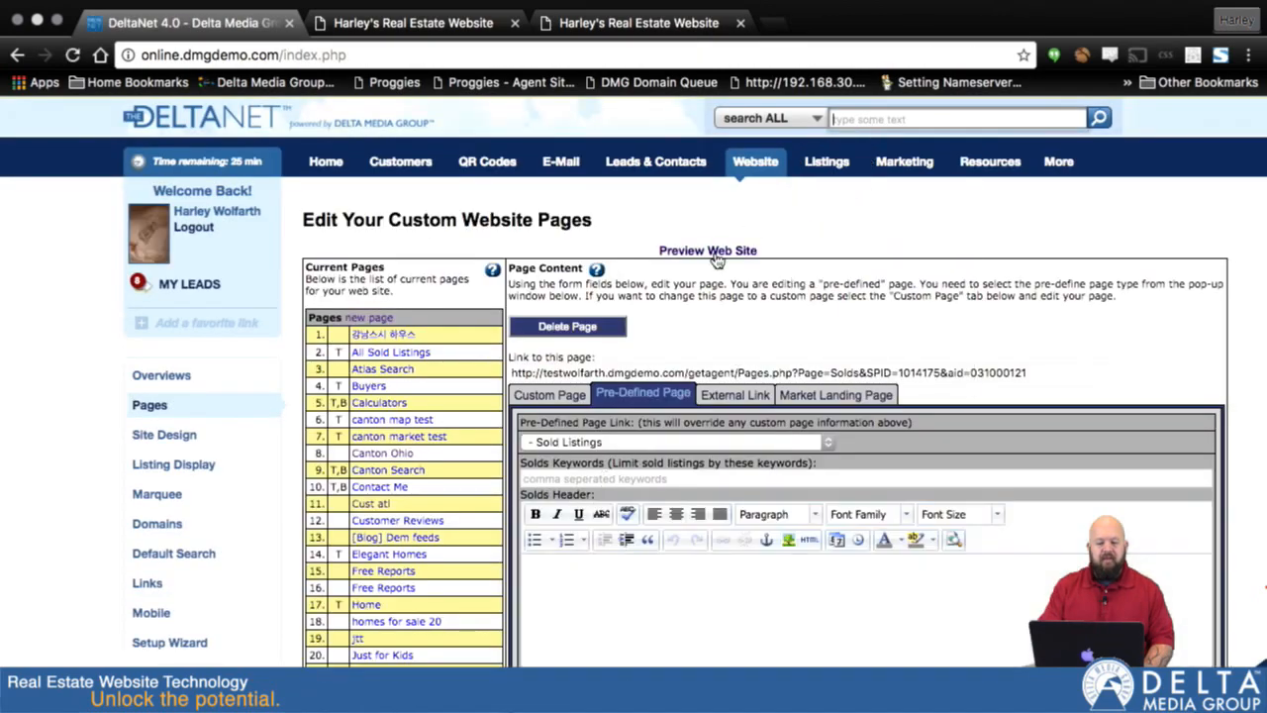
- Preview the website to check the navigation bar without Recent Transactions, and return to the page editor
{"action": "left_click", "coordinate": [714, 253]}
{"action": "mouse_move", "coordinate": [557, 423]}
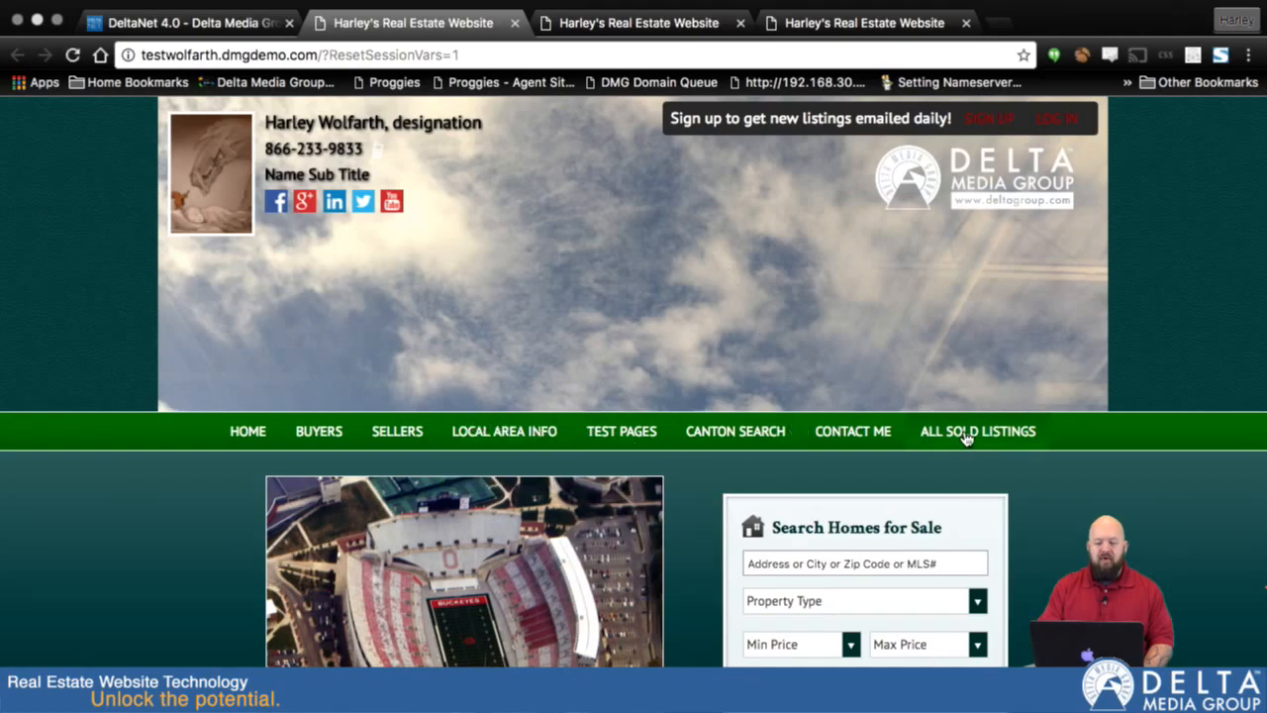
{"action": "left_click", "coordinate": [190, 45]}
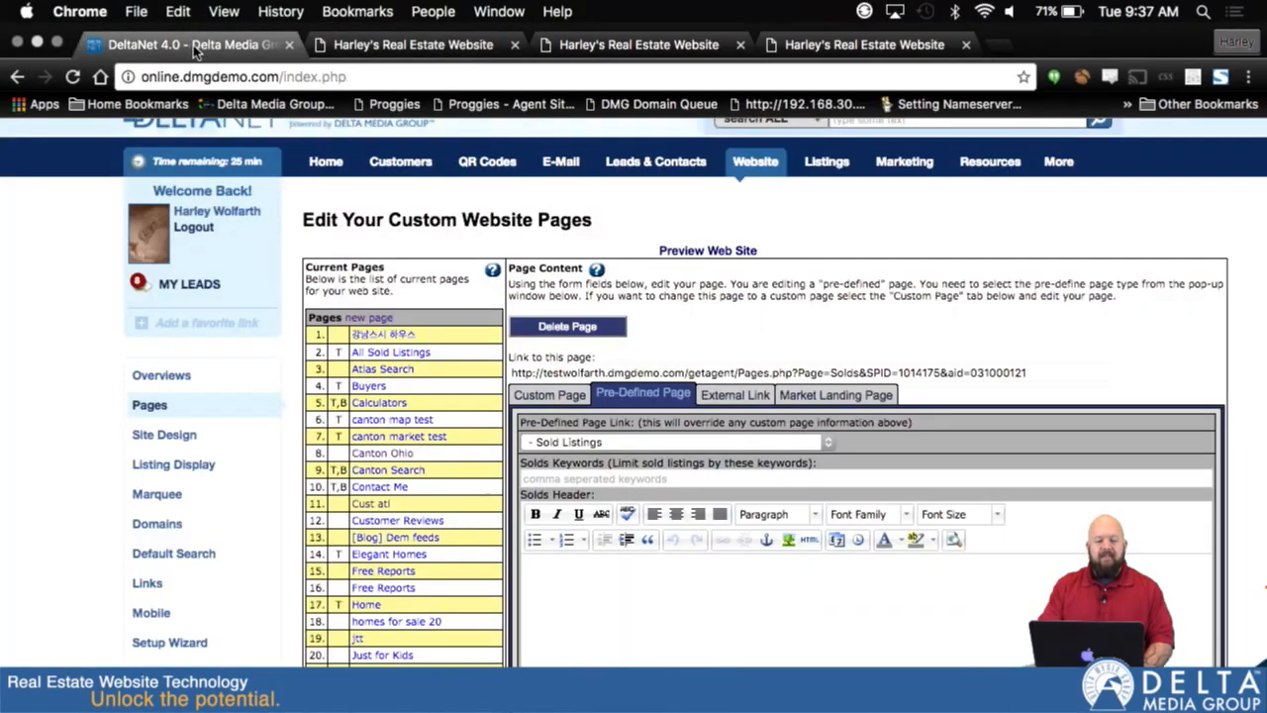
- Move All Sold Listings directly above Contact Me in the navigation menu and save the menu order
{"action": "scroll", "coordinate": [614, 480], "scroll_direction": "down", "scroll_amount": 15}
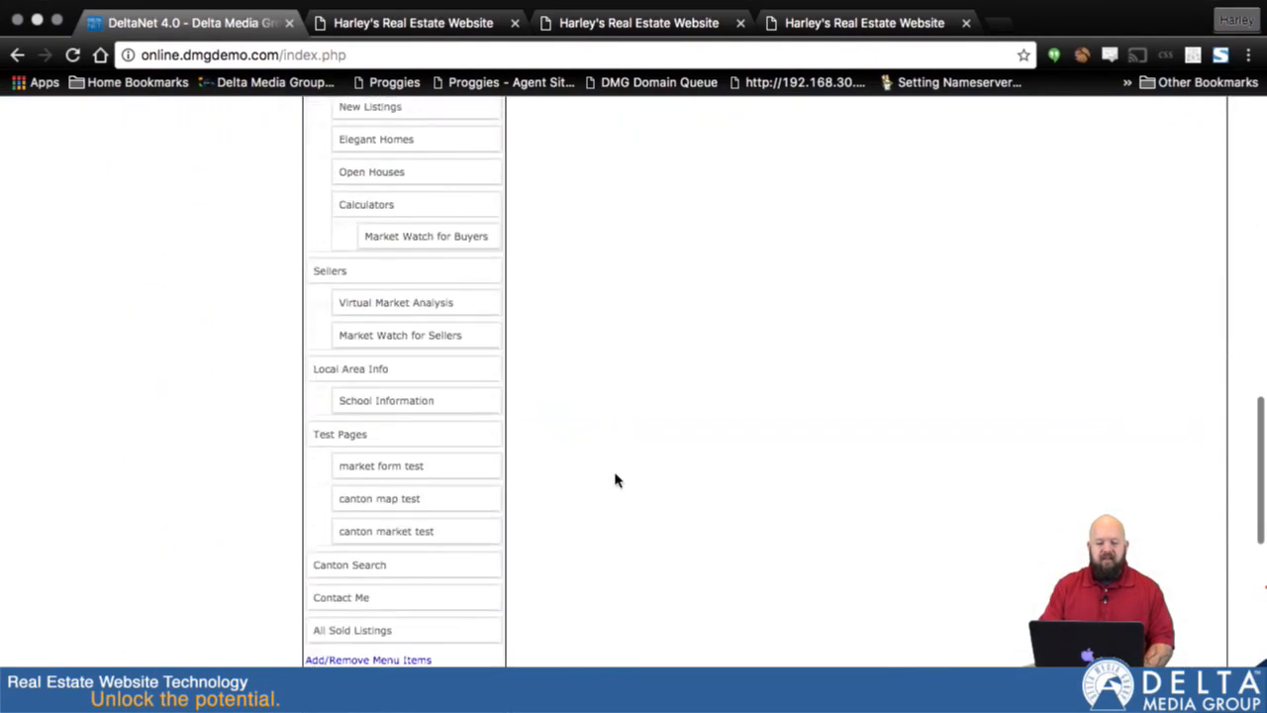
{"action": "scroll", "coordinate": [615, 480], "scroll_direction": "down", "scroll_amount": 5}
{"action": "left_click_drag", "start_coordinate": [425, 393], "coordinate": [388, 358]}
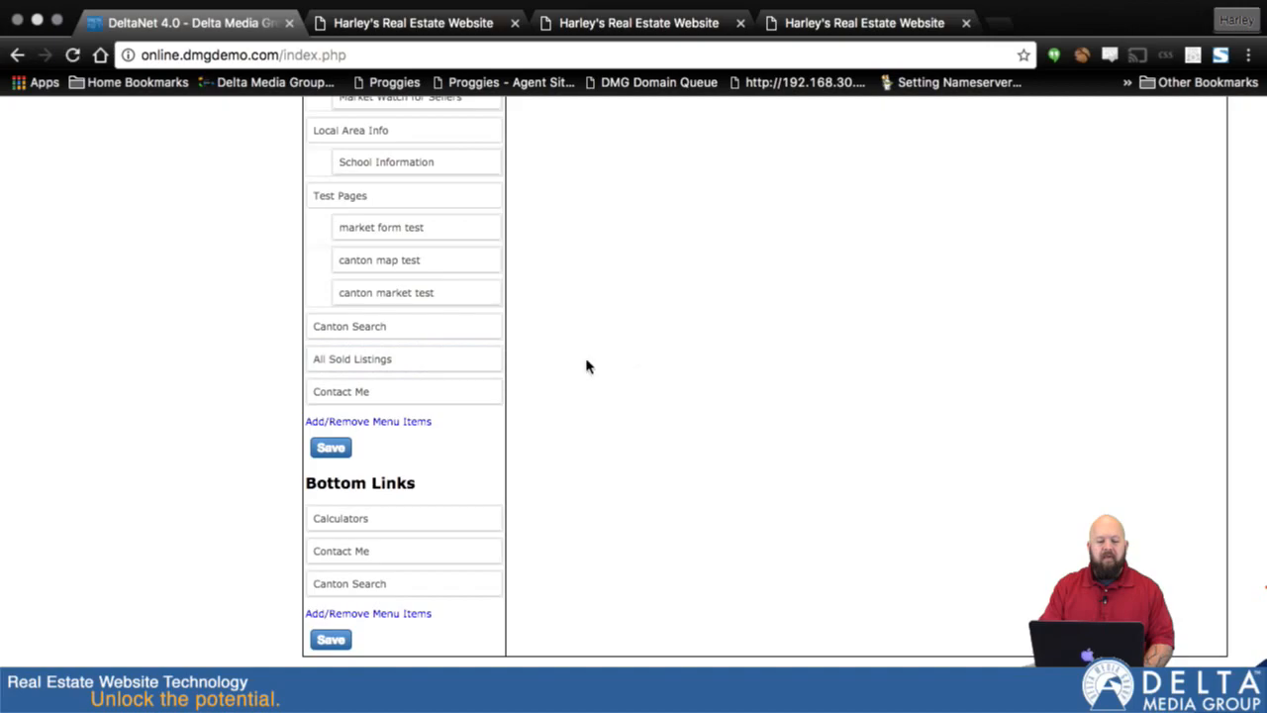
{"action": "left_click", "coordinate": [346, 451]}
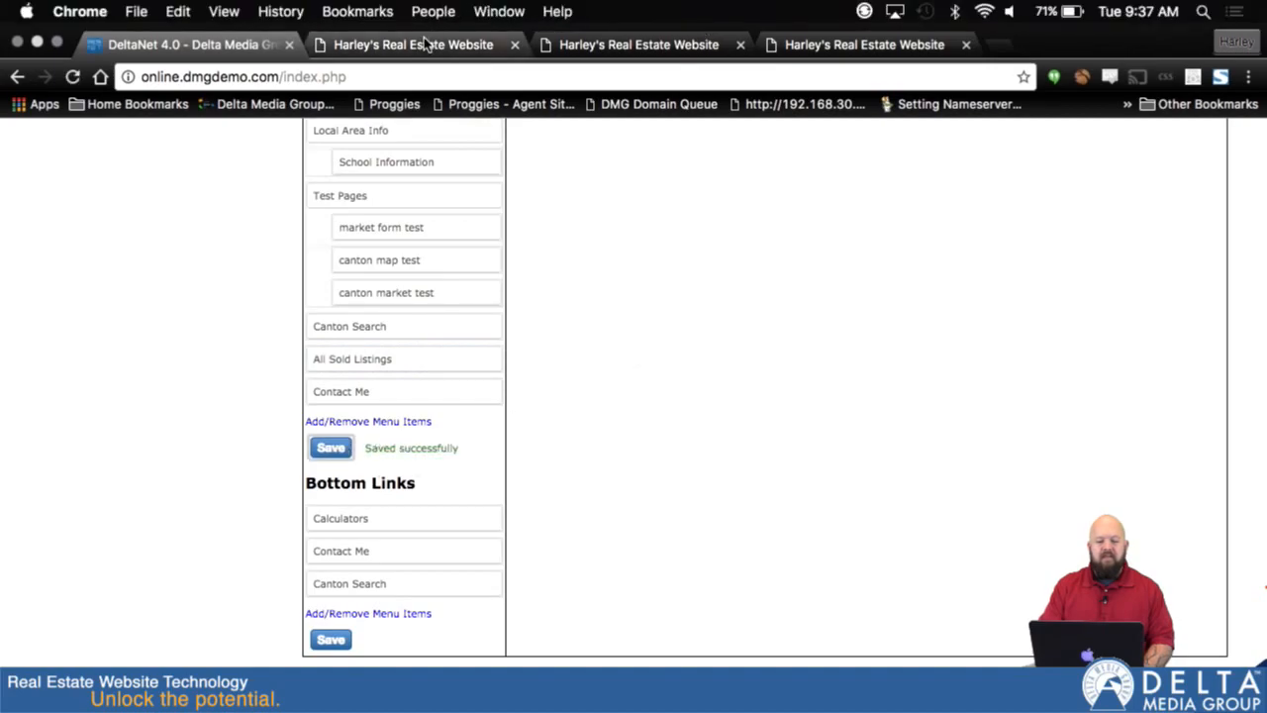
- Reload the website preview to check the reordered navigation bar, and return to the page editor
{"action": "left_click", "coordinate": [423, 44]}
{"action": "key", "text": "super+r"}
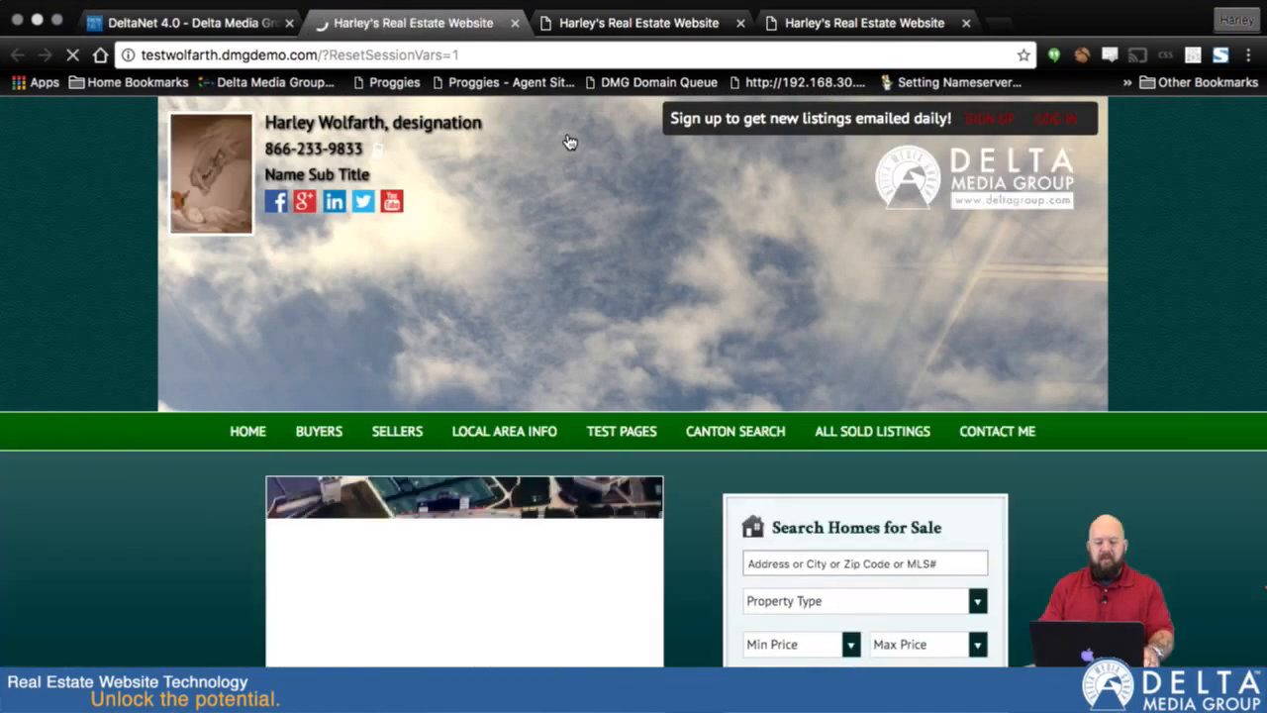
{"action": "mouse_move", "coordinate": [487, 434]}
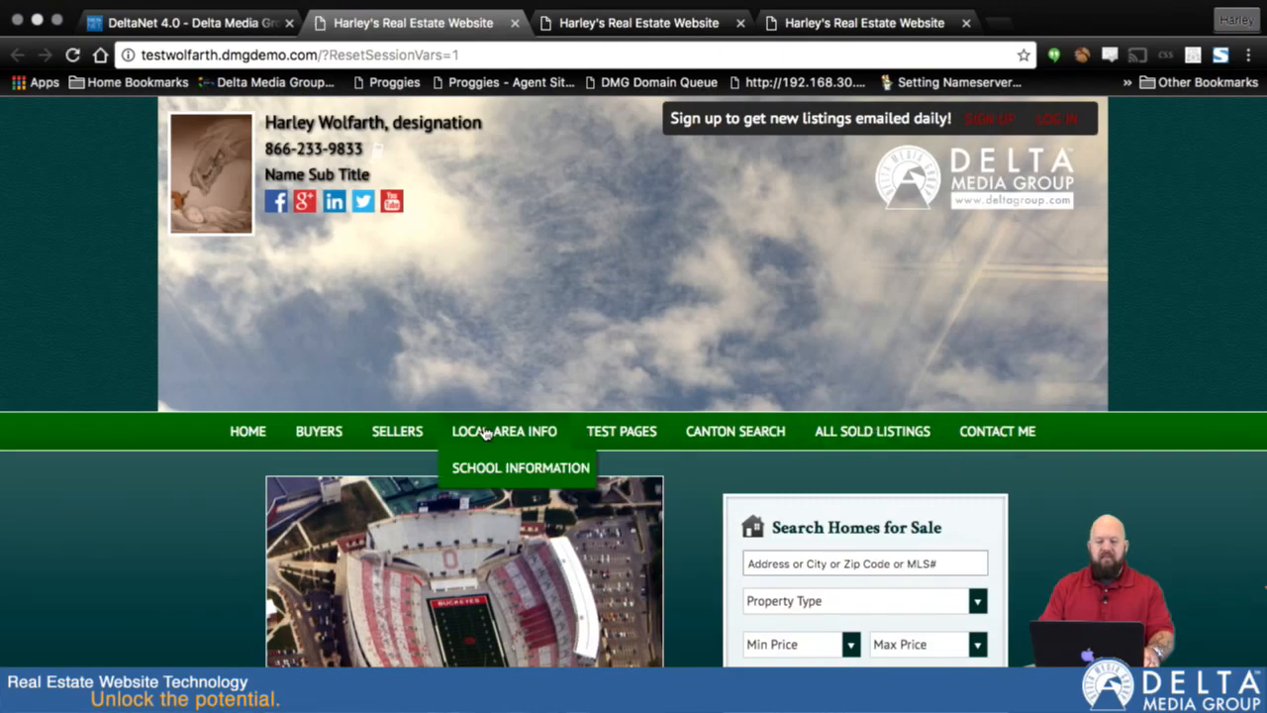
{"action": "left_click", "coordinate": [174, 30]}
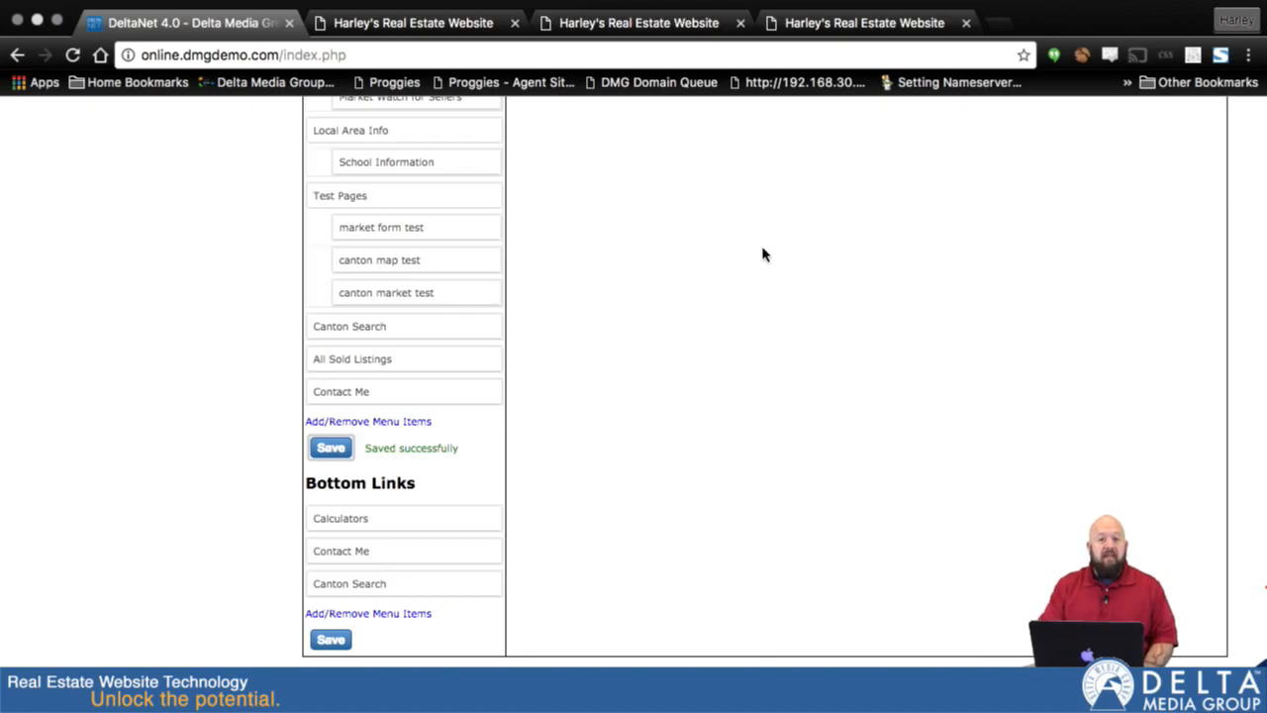
- Open the Sold Listings management page for the agent's listings
{"action": "scroll", "coordinate": [763, 255], "scroll_direction": "up", "scroll_amount": 10}
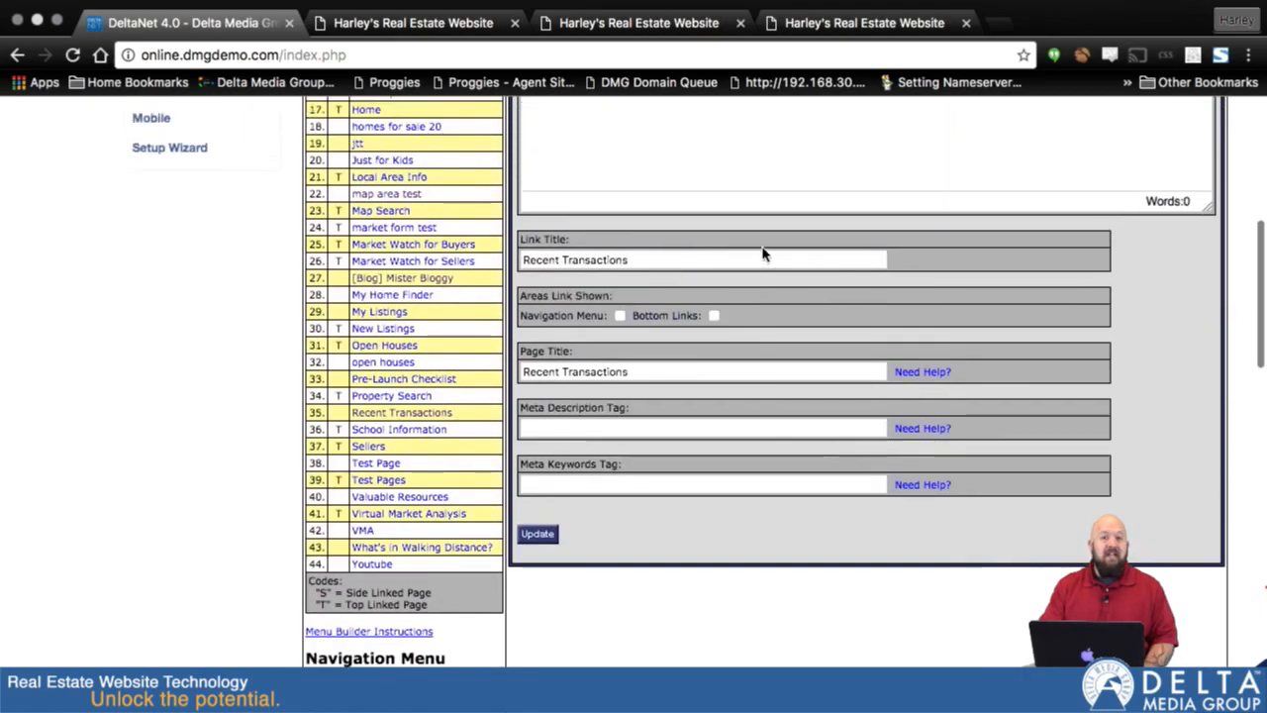
{"action": "scroll", "coordinate": [762, 255], "scroll_direction": "up", "scroll_amount": 6}
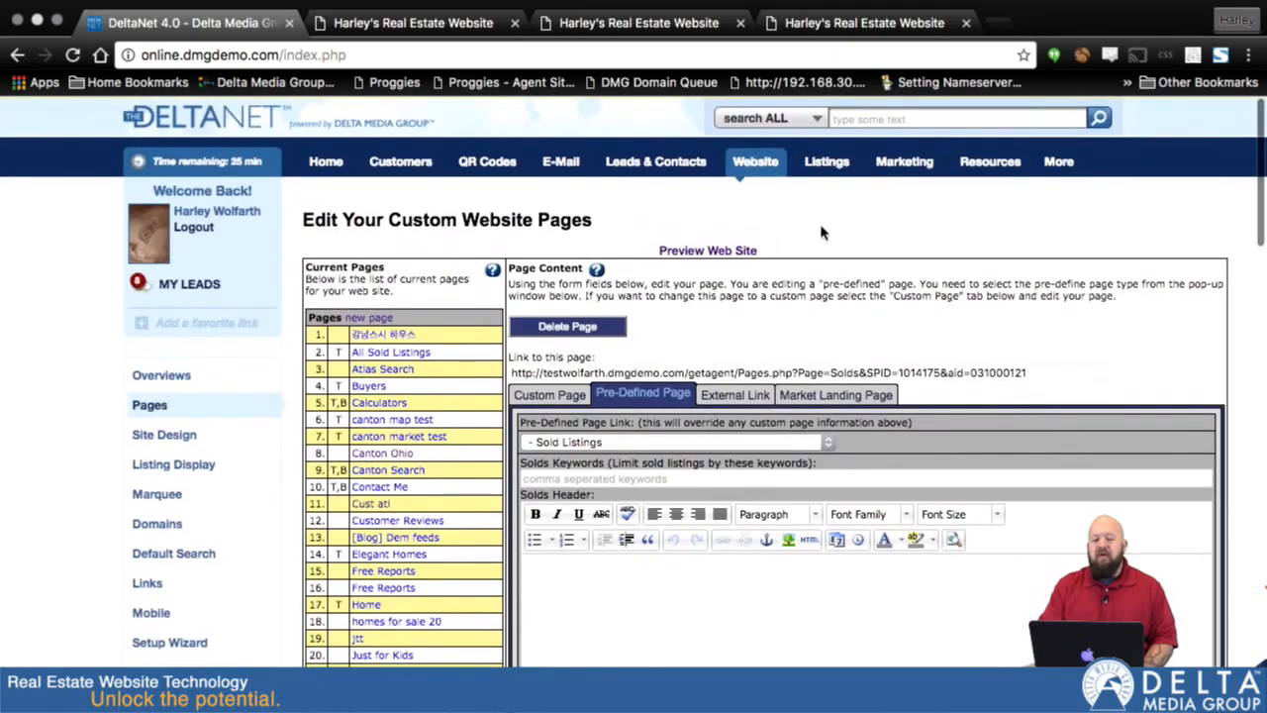
{"action": "mouse_move", "coordinate": [832, 164]}
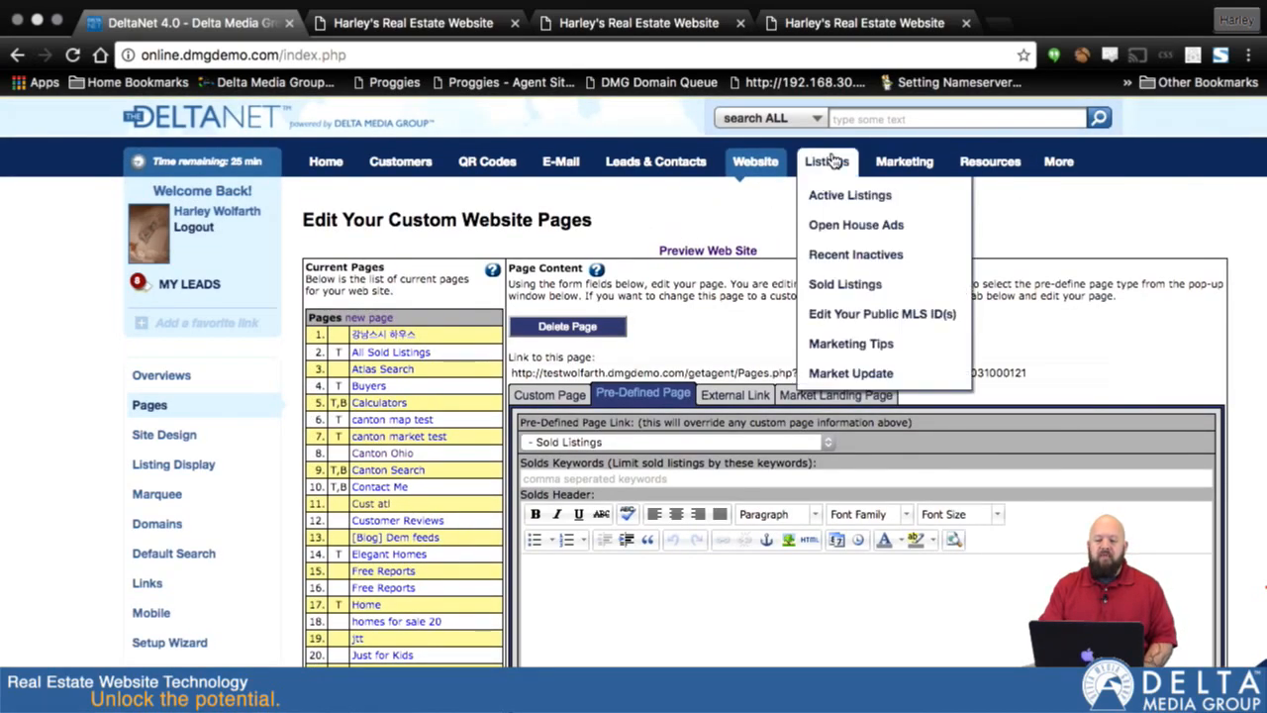
{"action": "left_click", "coordinate": [840, 285]}
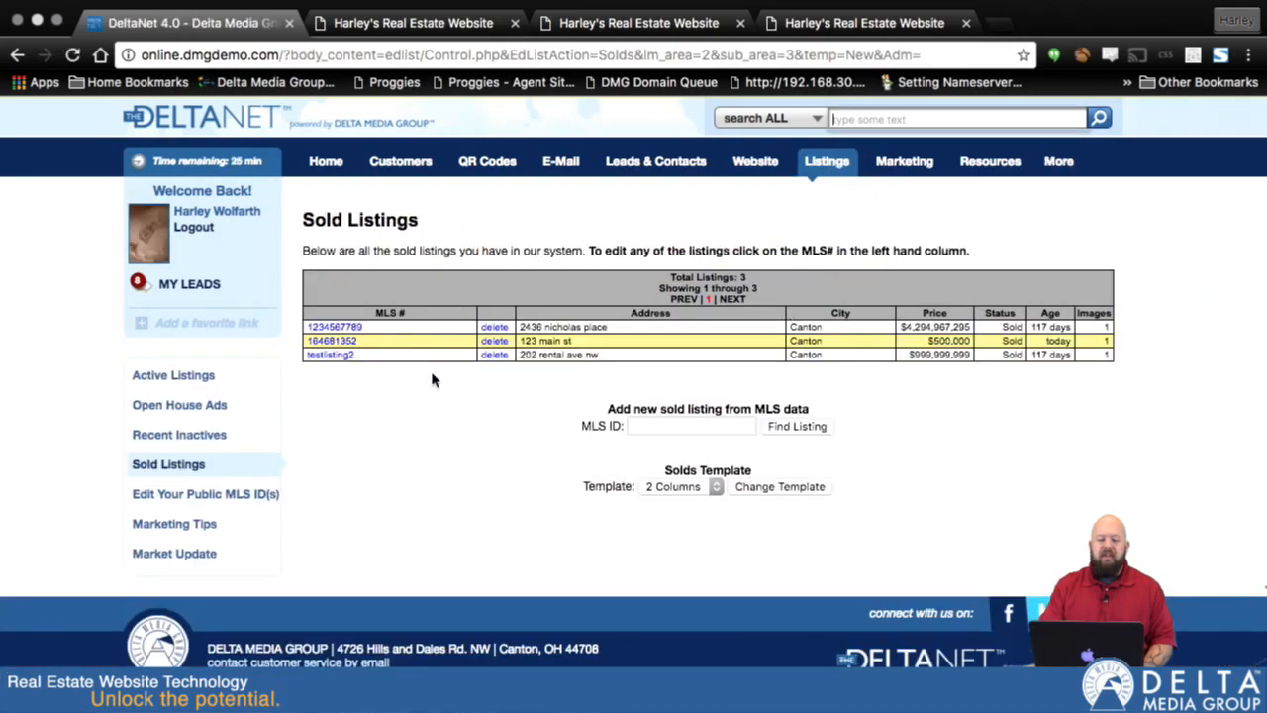
- Find the listing with MLS ID 12345 in the MLS data for adding as a sold listing
{"action": "left_click", "coordinate": [660, 424]}
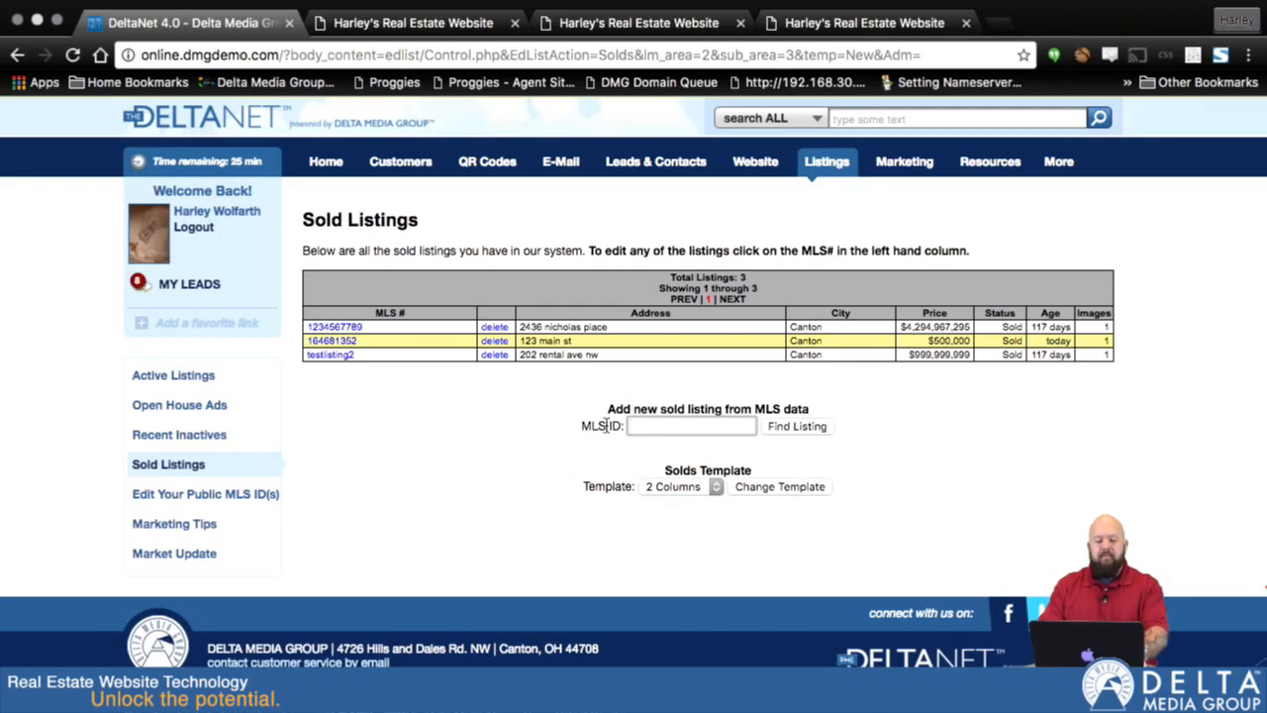
{"action": "type", "text": "1234"}
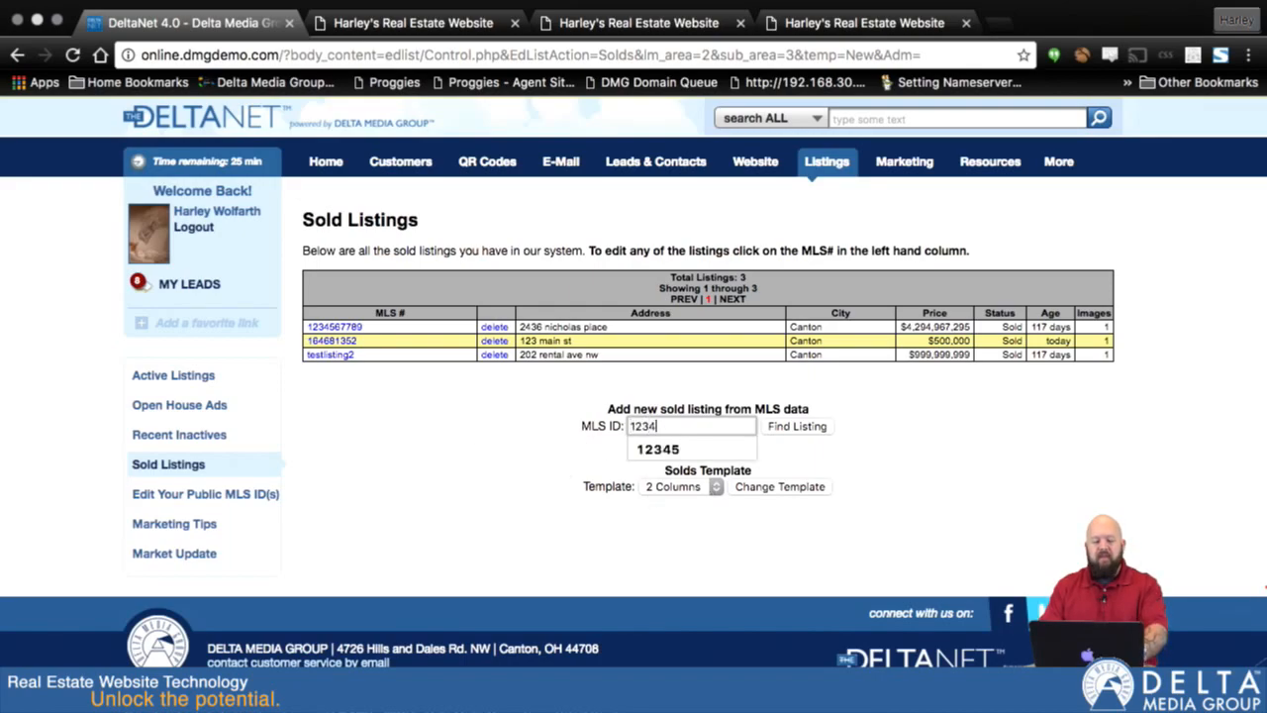
{"action": "left_click", "coordinate": [792, 427]}
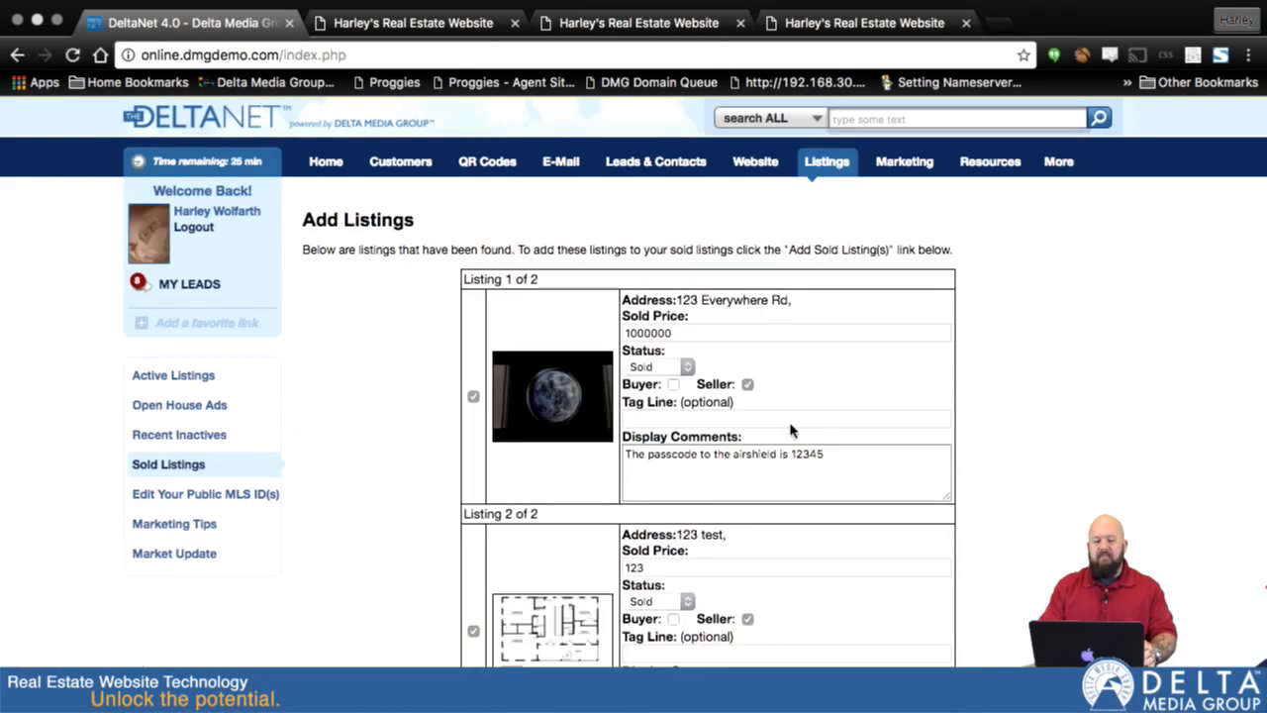
- Exclude the 123 test listing, and set the sold price of 123 Everywhere Rd to 265739 while keeping its status as Sold
{"action": "scroll", "coordinate": [792, 431], "scroll_direction": "down", "scroll_amount": 2}
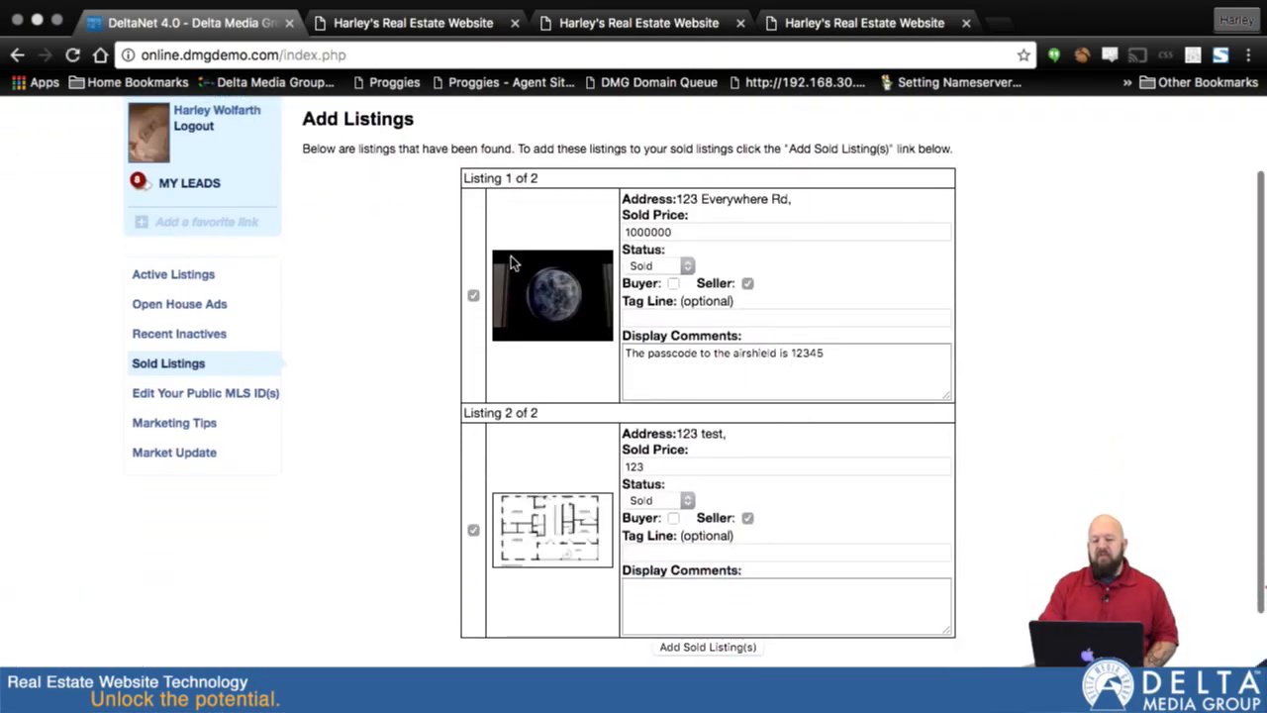
{"action": "left_click", "coordinate": [473, 533]}
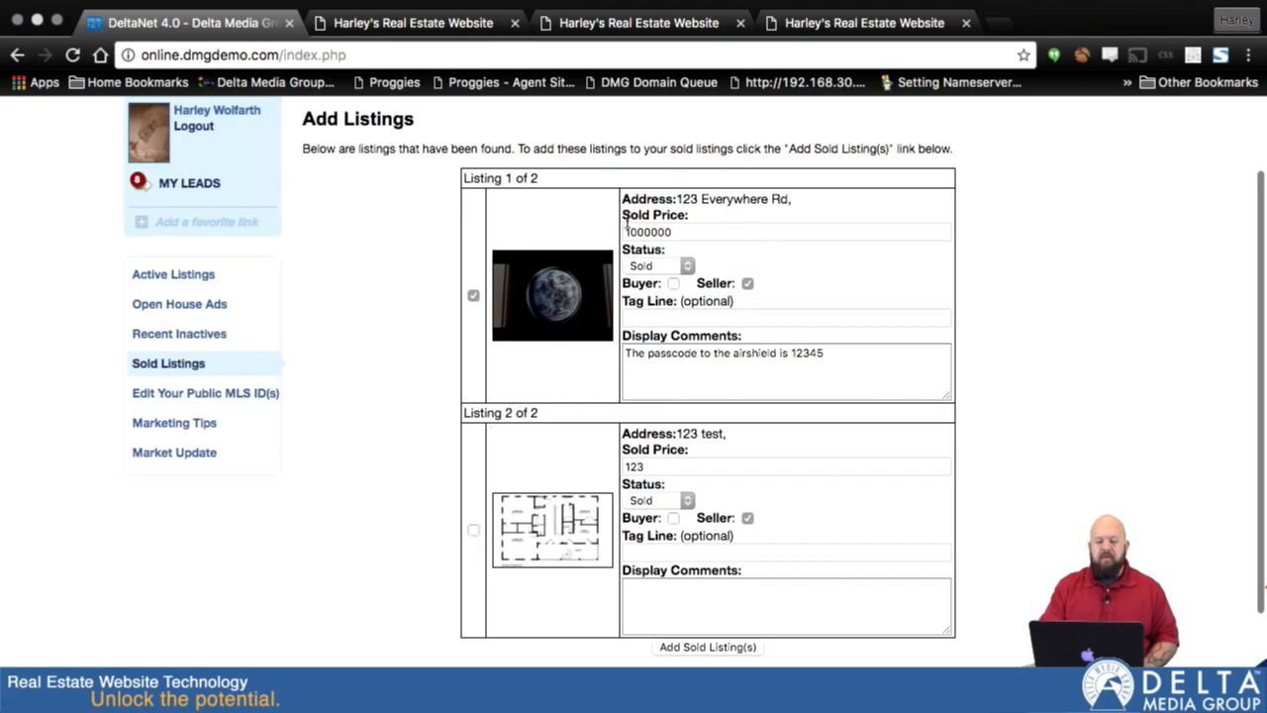
{"action": "left_click_drag", "start_coordinate": [685, 231], "coordinate": [607, 233]}
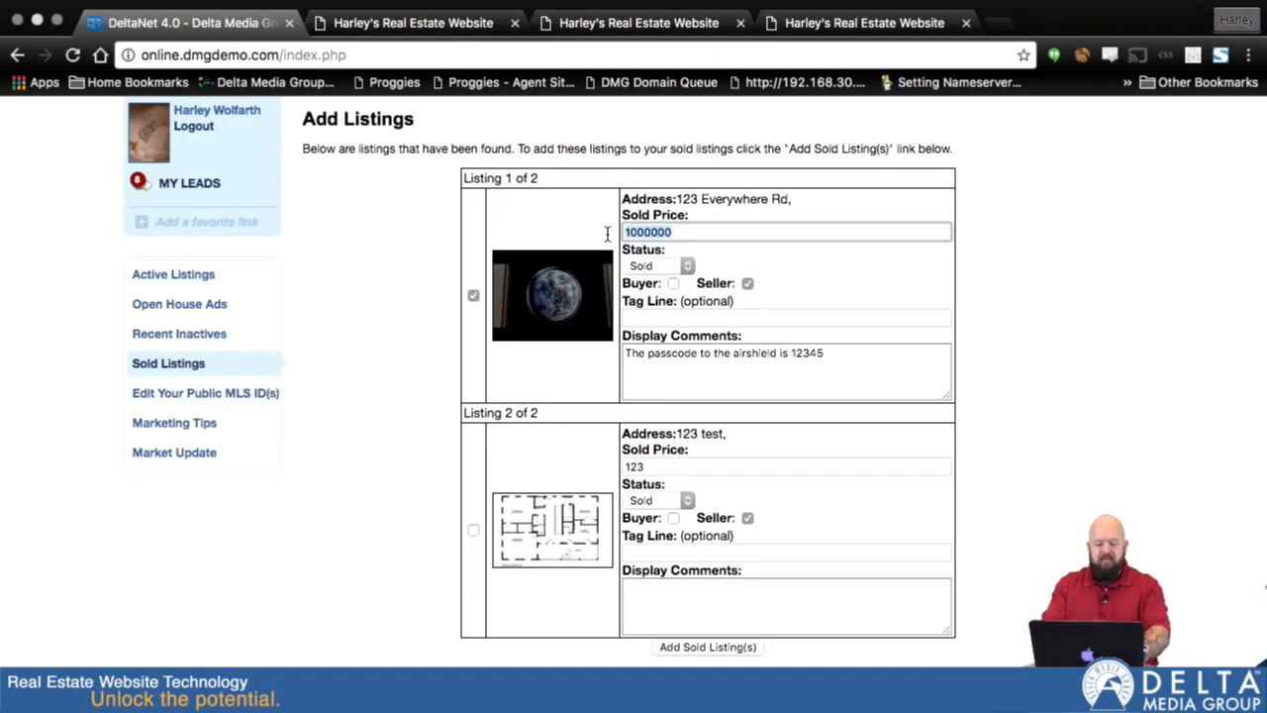
{"action": "type", "text": "265739"}
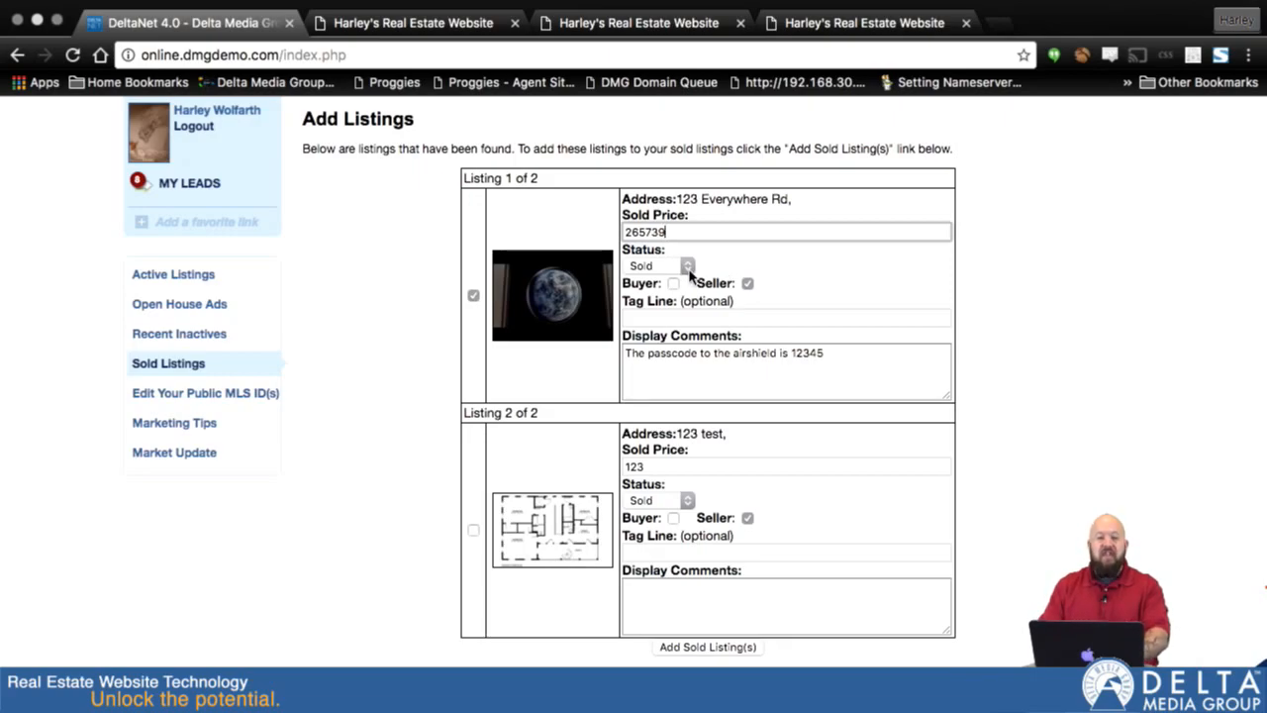
{"action": "left_click", "coordinate": [688, 267]}
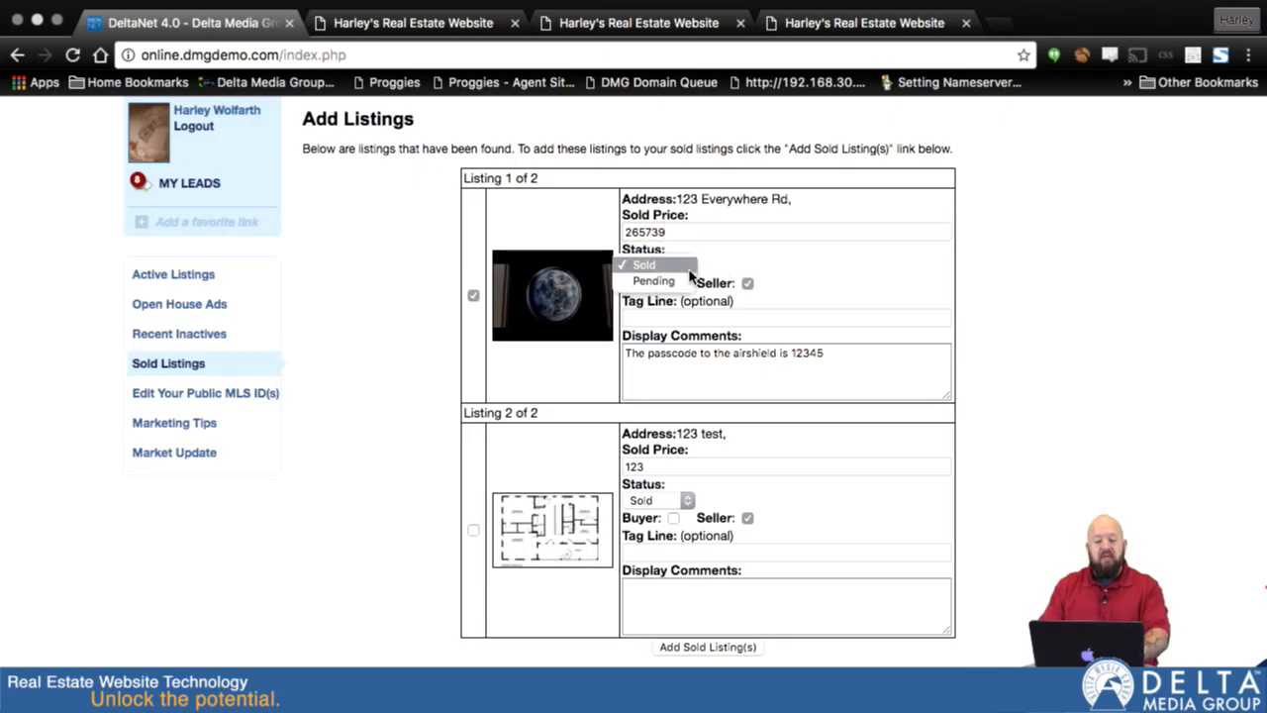
{"action": "left_click", "coordinate": [722, 262]}
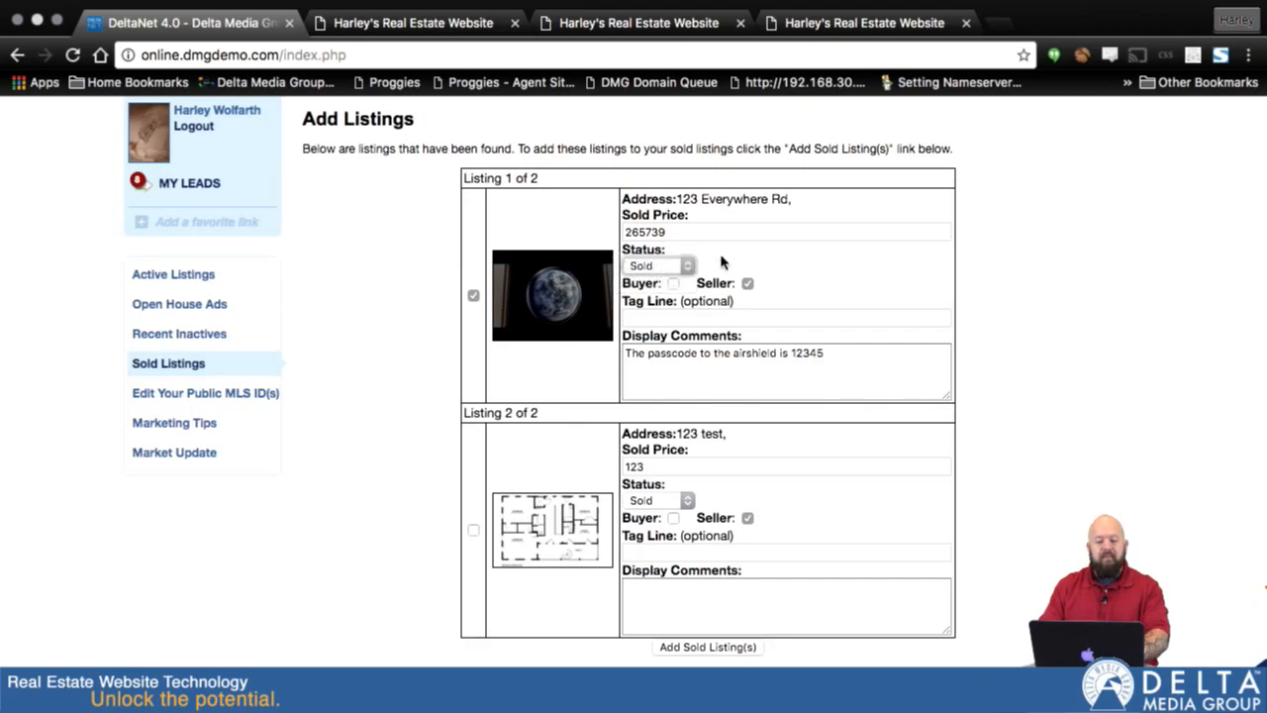
{"action": "left_click", "coordinate": [673, 284]}
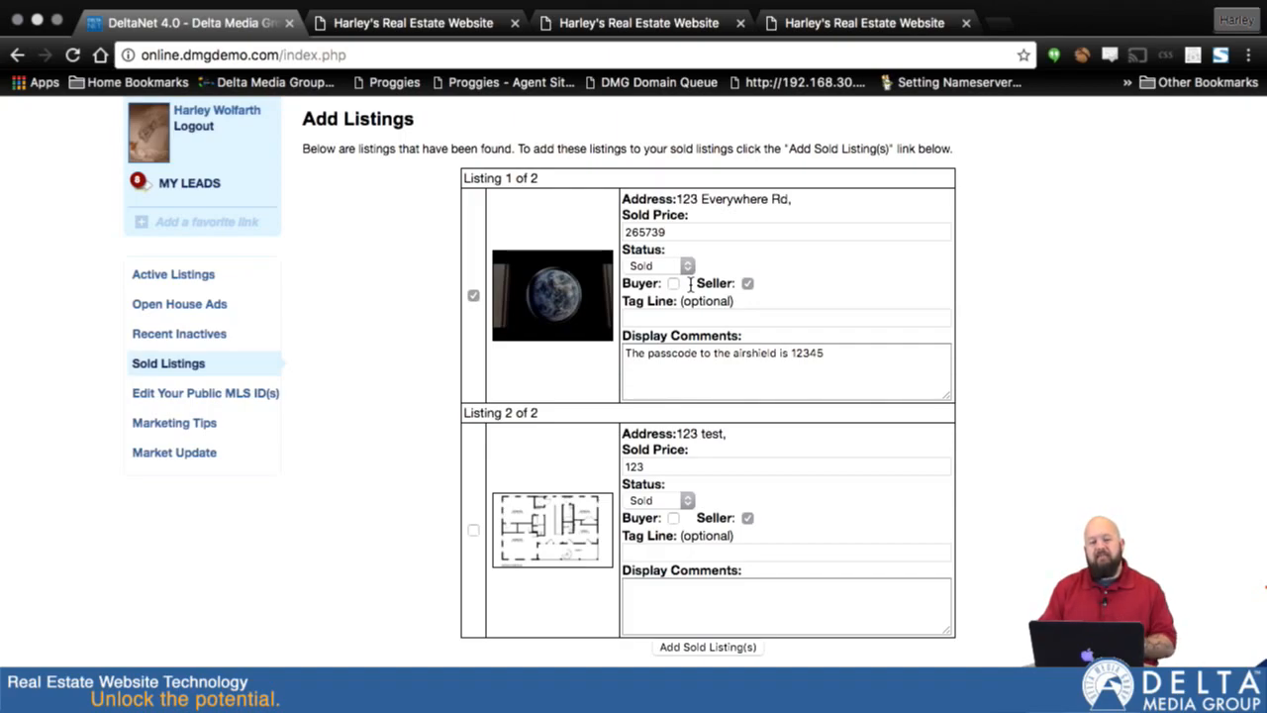
- Give 123 Everywhere Rd the tag line "Tag Line" and display comments "See this great planet of Druidia.", and add it to the sold listings
{"action": "scroll", "coordinate": [683, 314], "scroll_direction": "down", "scroll_amount": 2}
{"action": "left_click", "coordinate": [650, 260]}
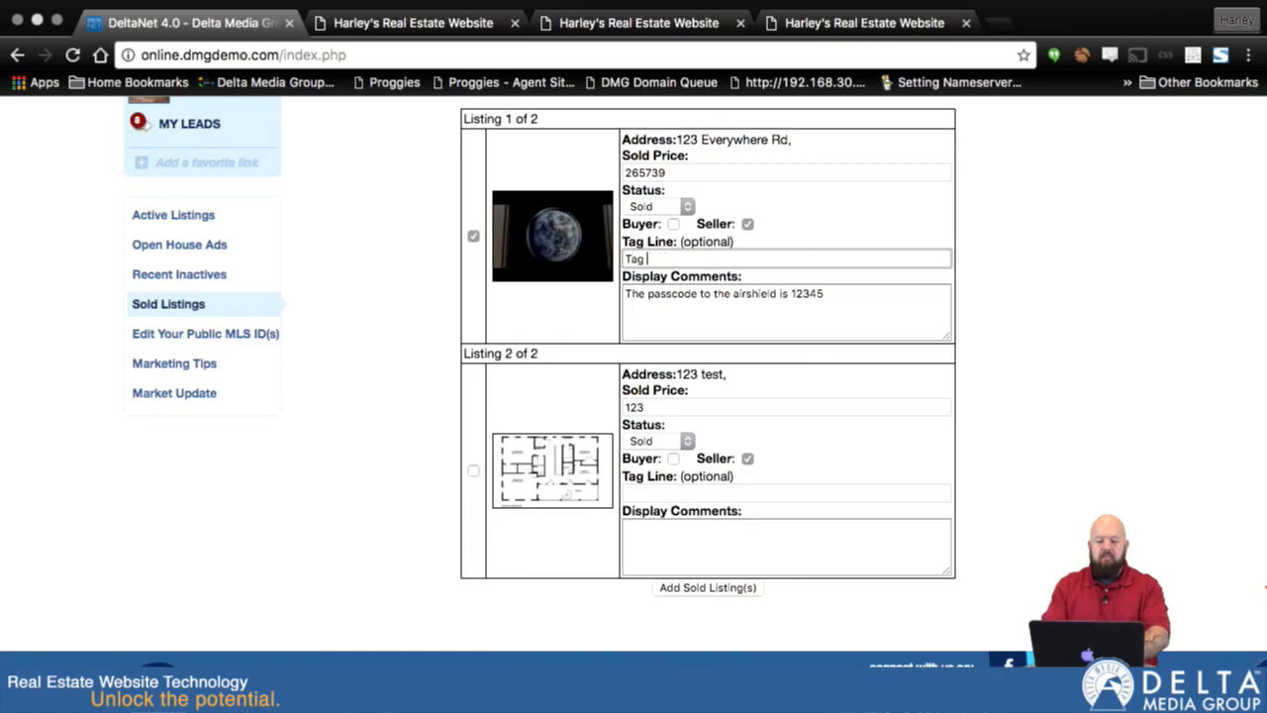
{"action": "left_click", "coordinate": [707, 303]}
{"action": "key", "text": "super+a"}
{"action": "key", "text": "BackSpace"}
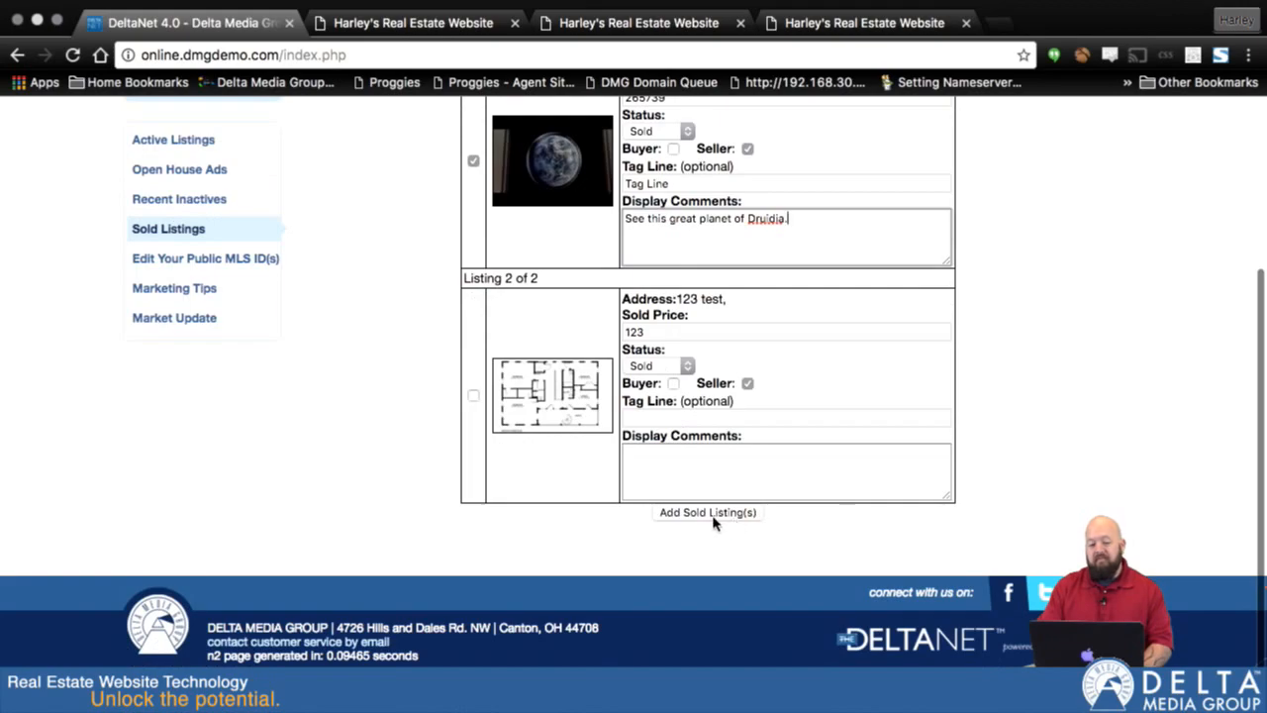
{"action": "left_click", "coordinate": [707, 513]}
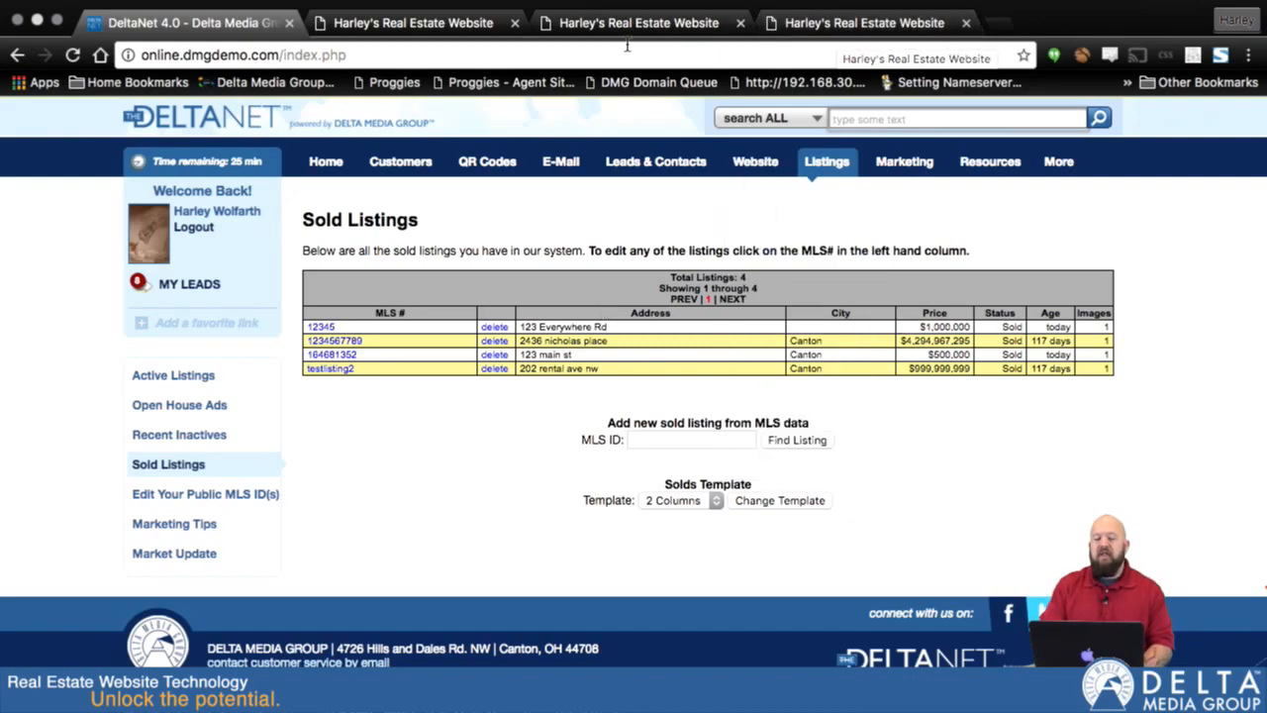
- Close the two surplus website previews and review the All Sold Listings page on the agent website with the added listing
{"action": "left_click", "coordinate": [966, 22]}
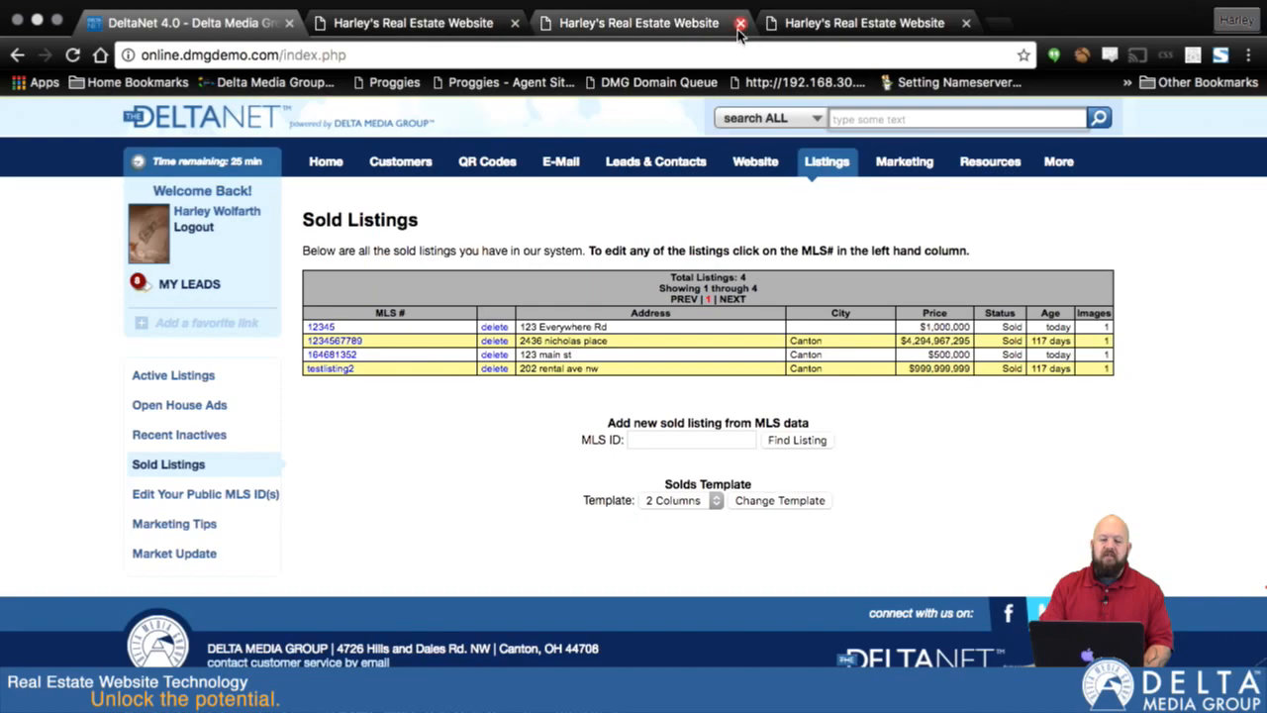
{"action": "left_click", "coordinate": [739, 22]}
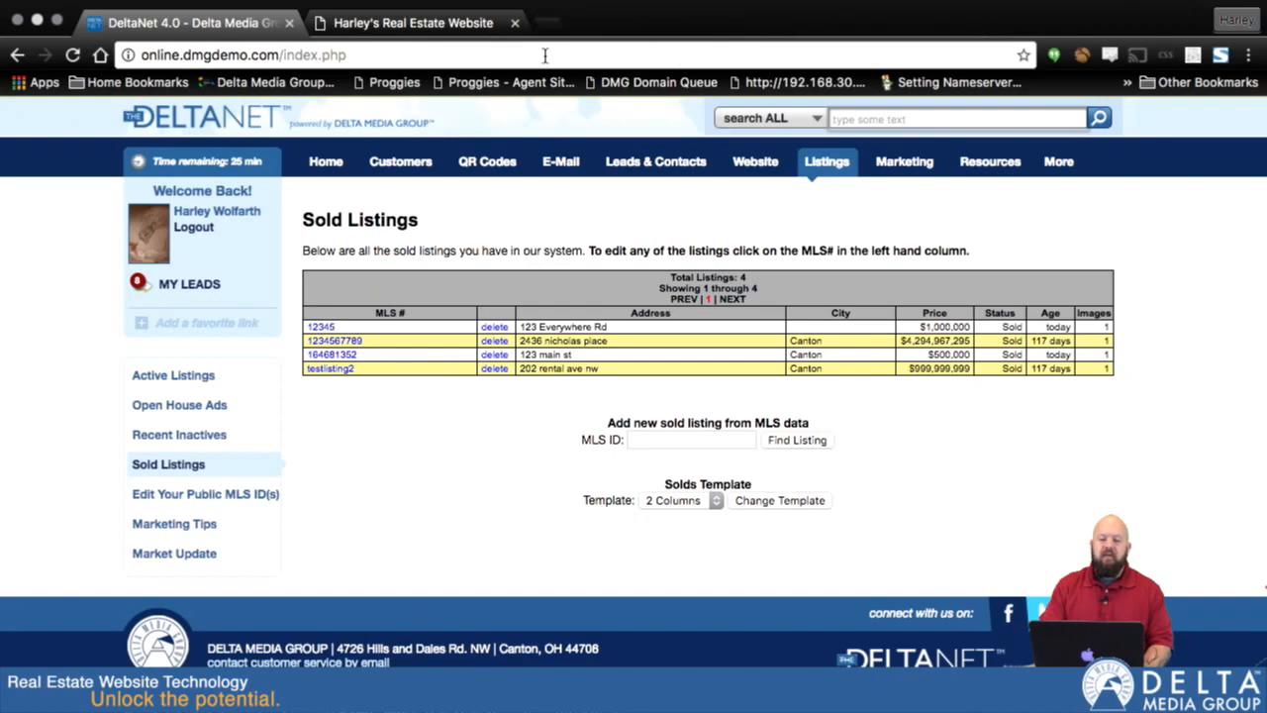
{"action": "left_click", "coordinate": [414, 24]}
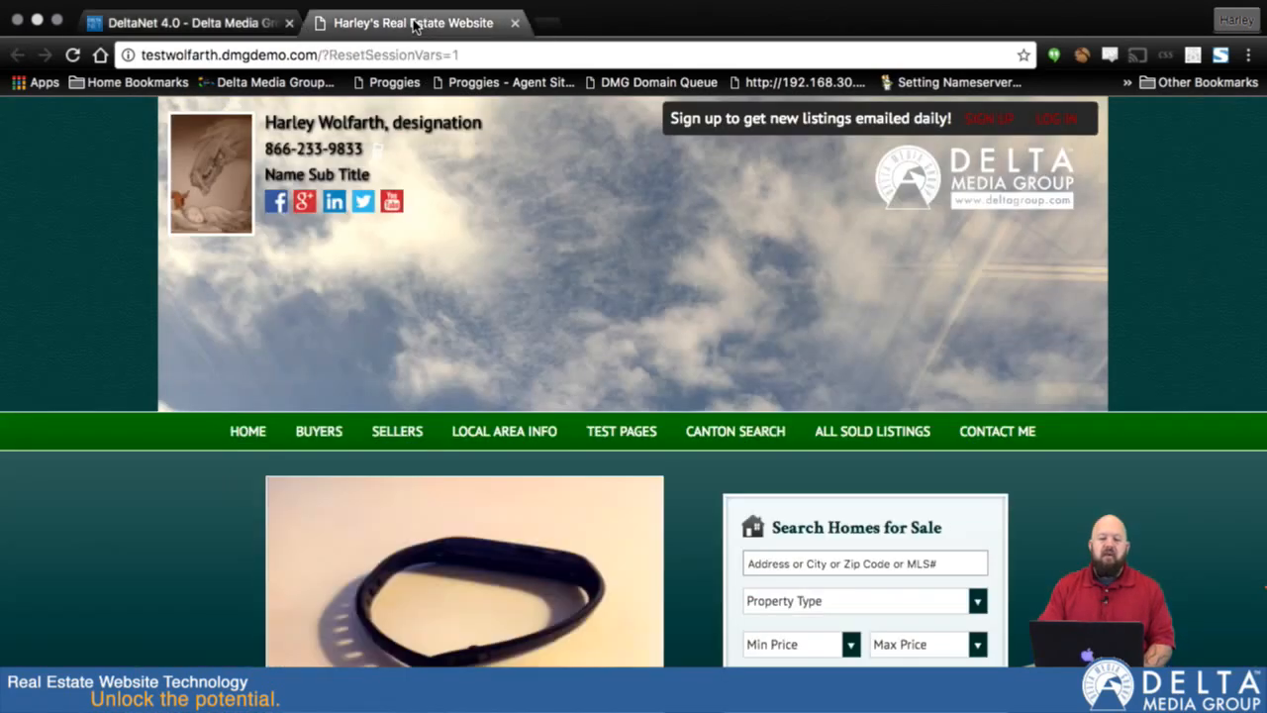
{"action": "left_click", "coordinate": [861, 441]}
{"action": "scroll", "coordinate": [861, 442], "scroll_direction": "down", "scroll_amount": 2}
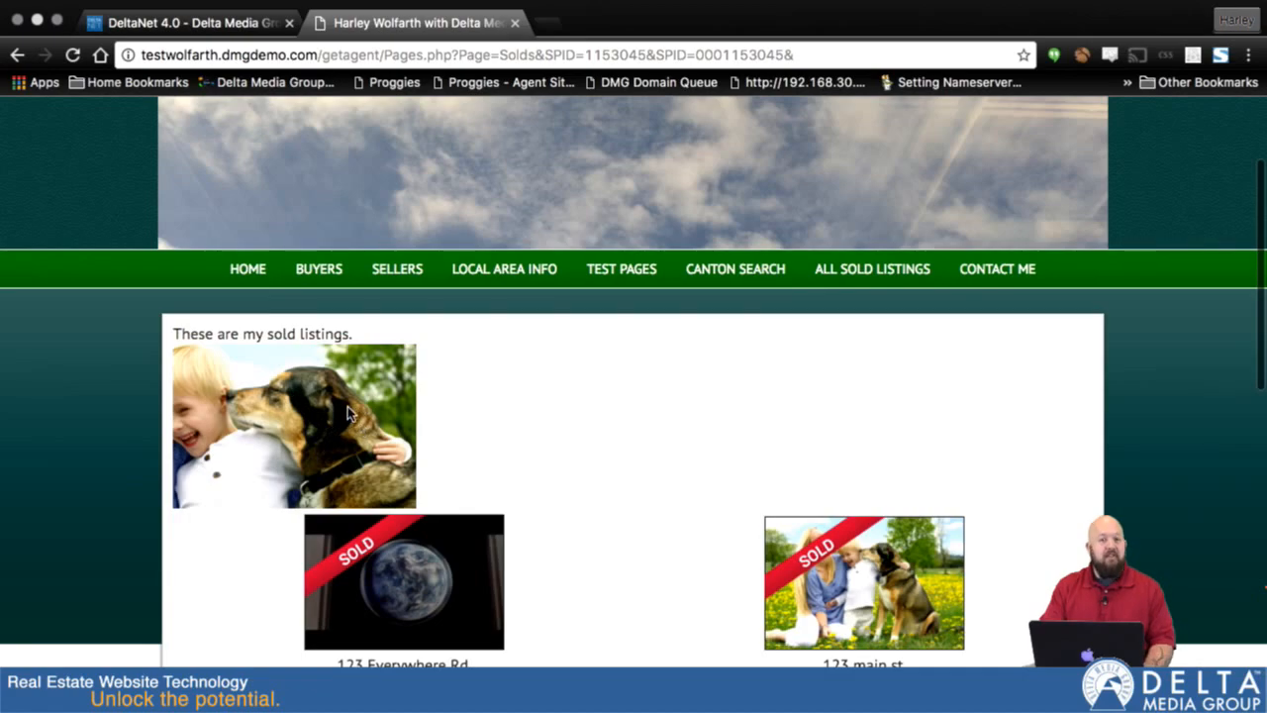
{"action": "scroll", "coordinate": [670, 504], "scroll_direction": "down", "scroll_amount": 5}
{"action": "scroll", "coordinate": [670, 504], "scroll_direction": "down", "scroll_amount": 3}
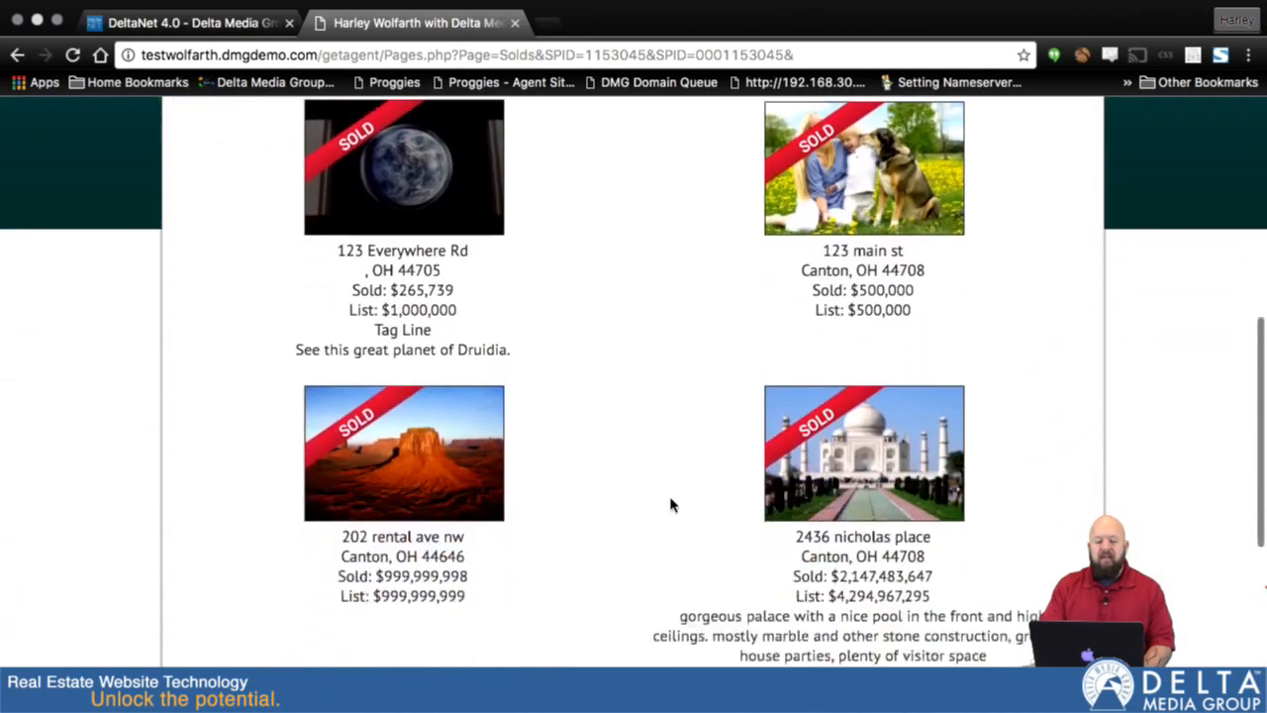
{"action": "scroll", "coordinate": [670, 504], "scroll_direction": "up", "scroll_amount": 3}
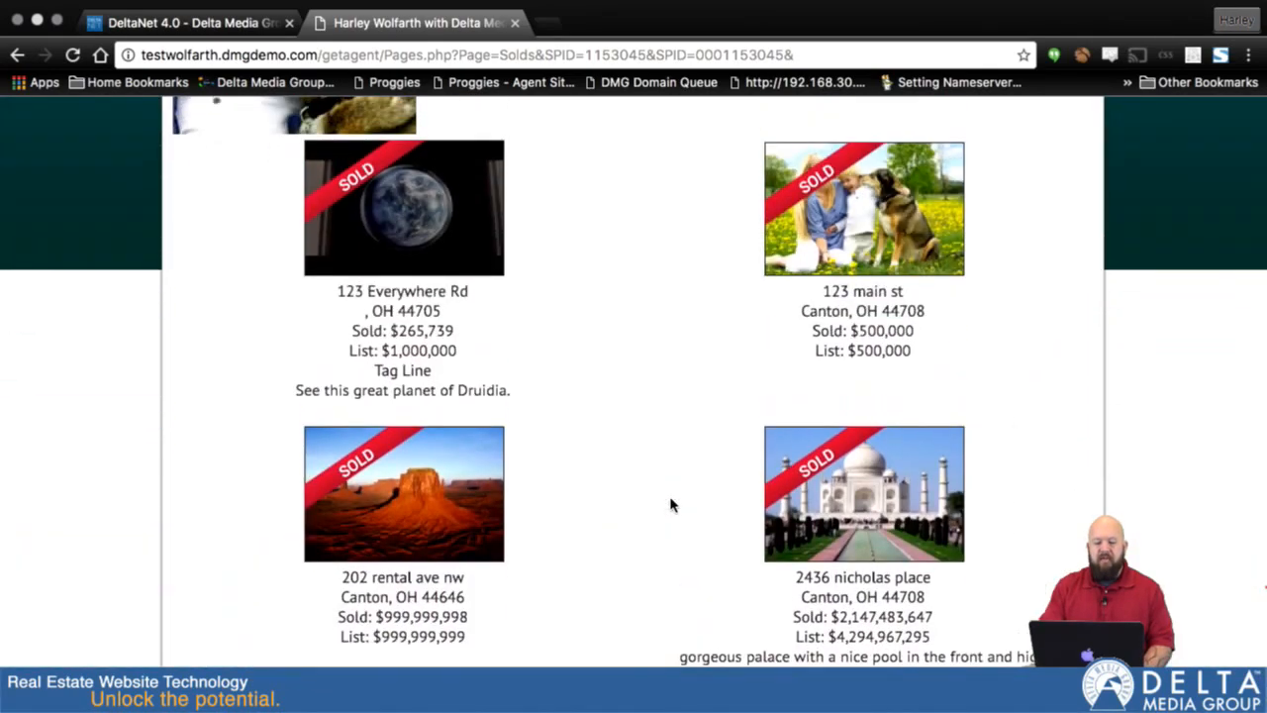
{"action": "scroll", "coordinate": [670, 504], "scroll_direction": "up", "scroll_amount": 1}
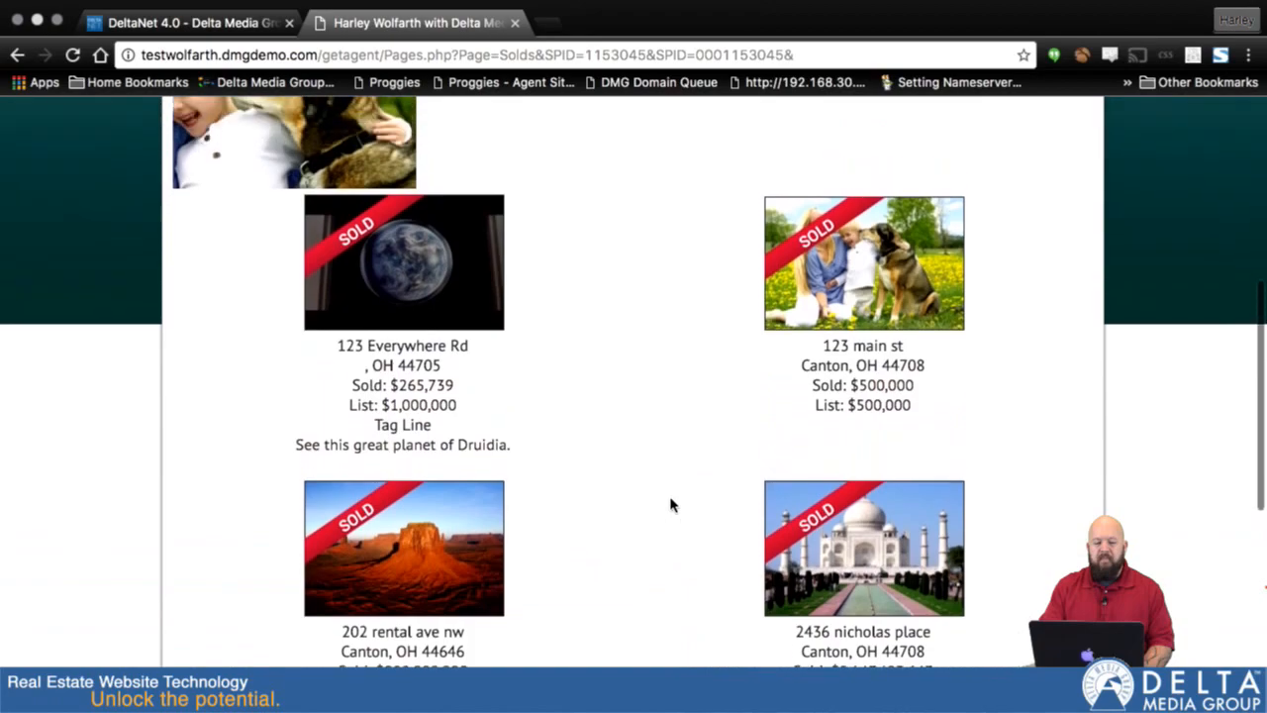
- Return to the Sold Listings management page and change the solds template to 1 Columns
{"action": "left_click", "coordinate": [192, 26]}
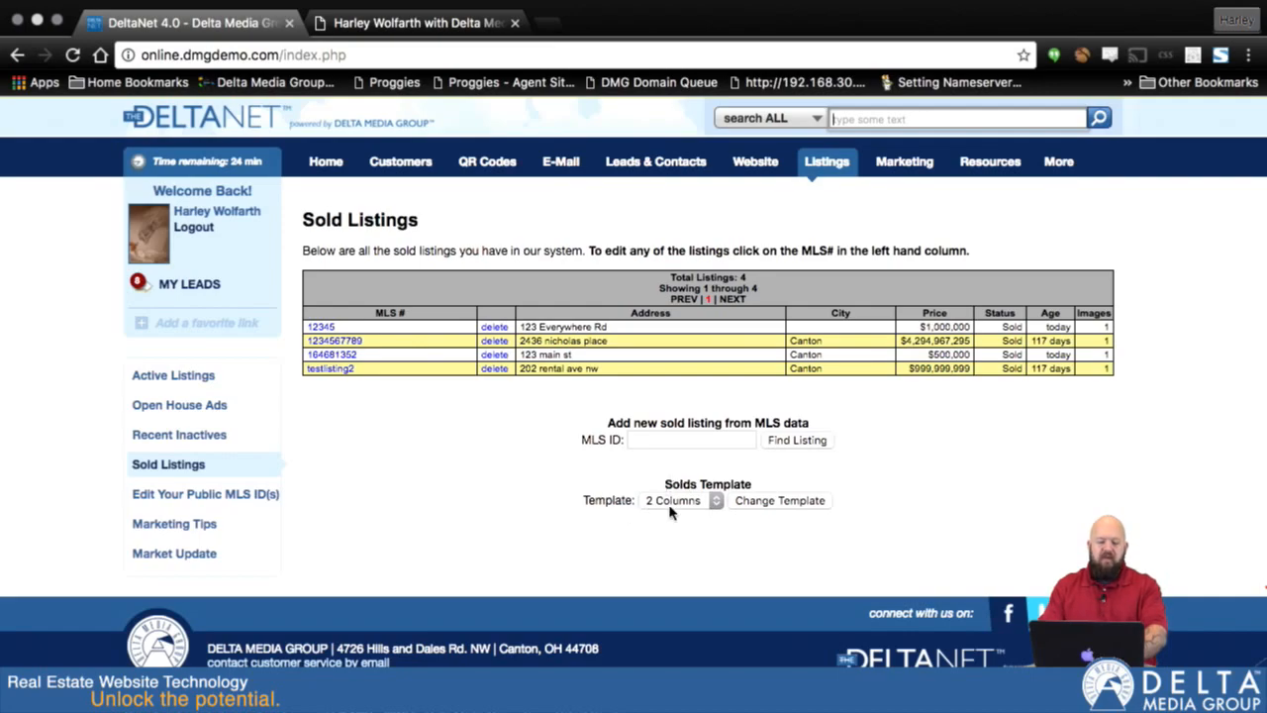
{"action": "left_click", "coordinate": [713, 502]}
{"action": "left_click", "coordinate": [710, 516]}
{"action": "left_click", "coordinate": [778, 500]}
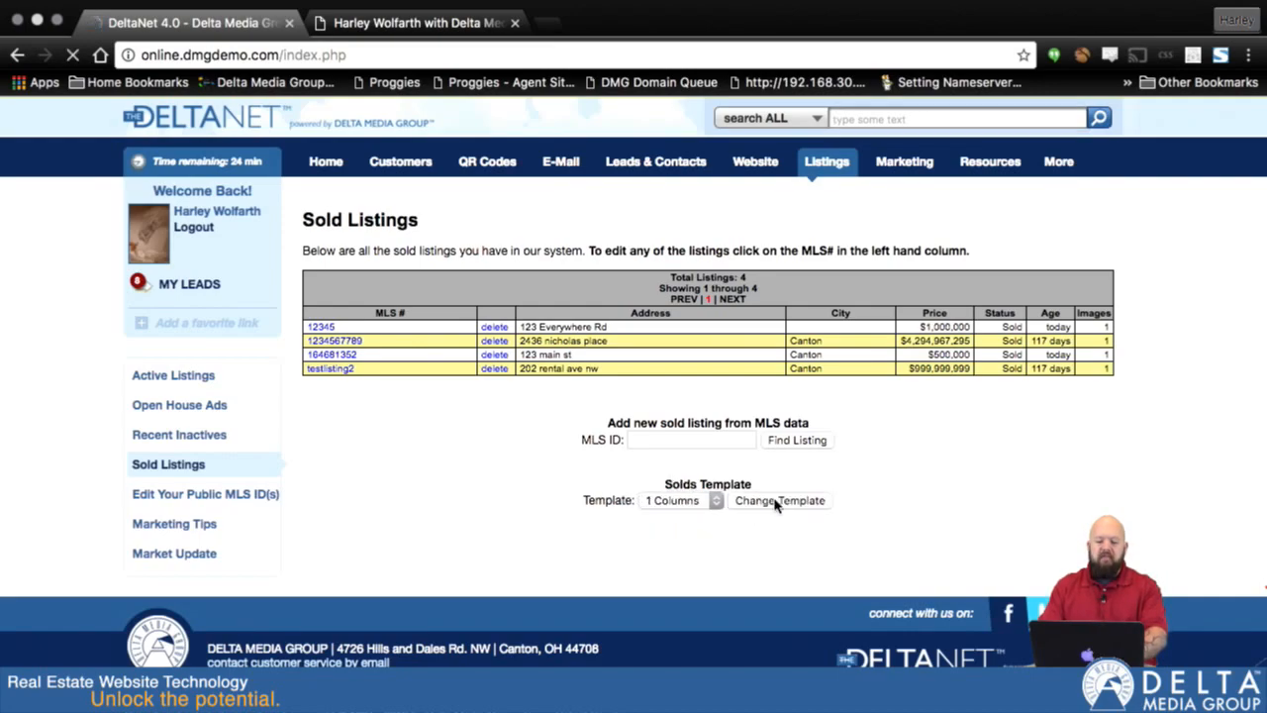
- Reload the All Sold Listings page on the agent website and examine the one-column layout and listing details
{"action": "left_click", "coordinate": [436, 28]}
{"action": "key", "text": "super+r"}
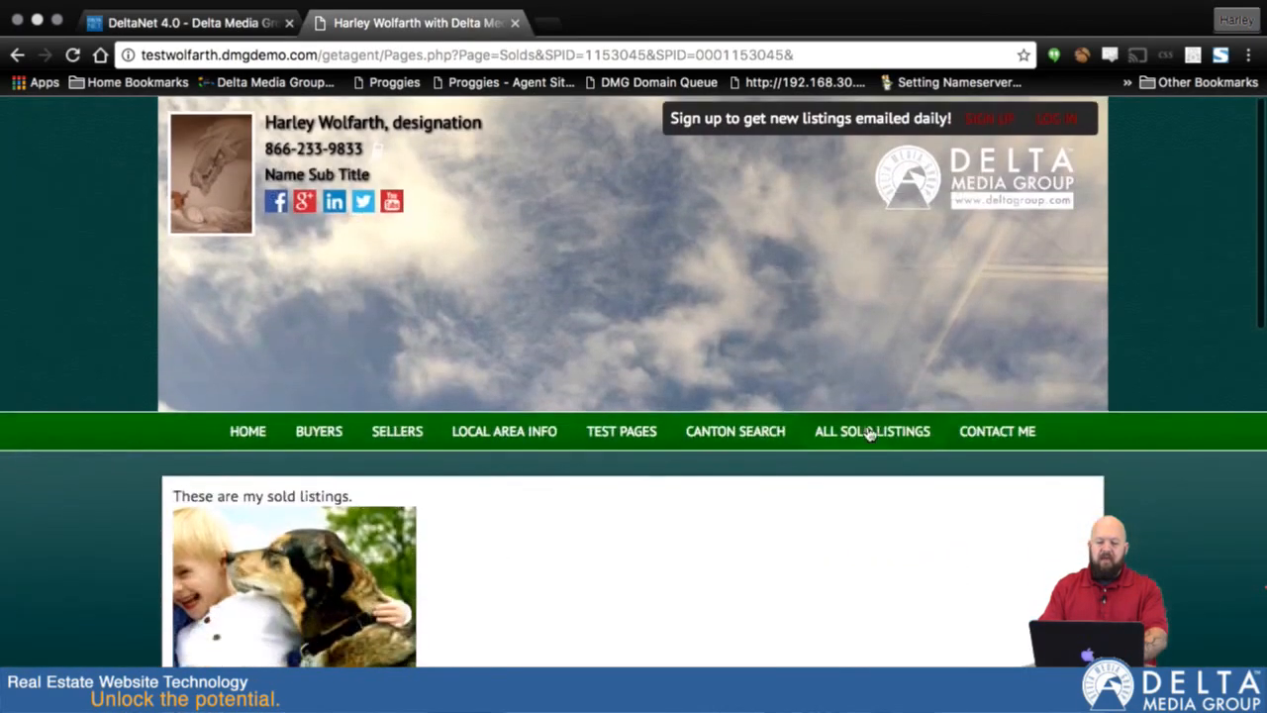
{"action": "left_click", "coordinate": [875, 433]}
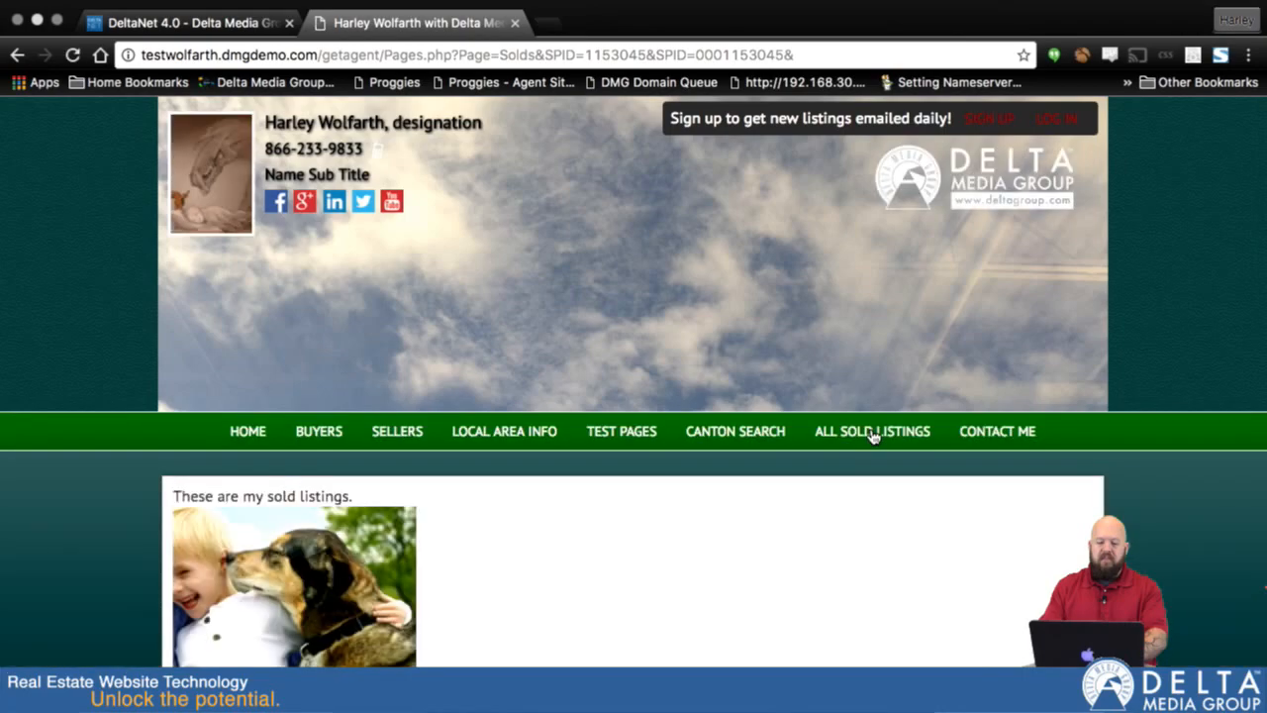
{"action": "scroll", "coordinate": [875, 433], "scroll_direction": "down", "scroll_amount": 7}
{"action": "scroll", "coordinate": [873, 437], "scroll_direction": "down", "scroll_amount": 2}
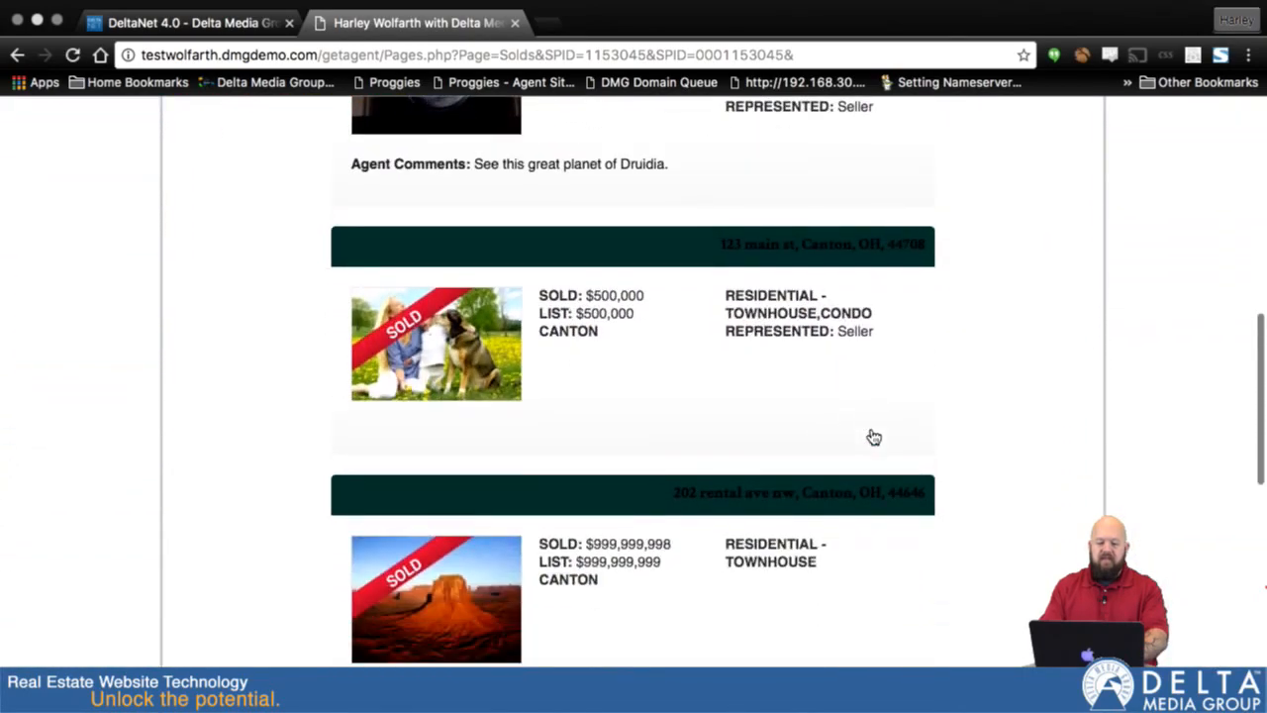
{"action": "scroll", "coordinate": [871, 441], "scroll_direction": "up", "scroll_amount": 3}
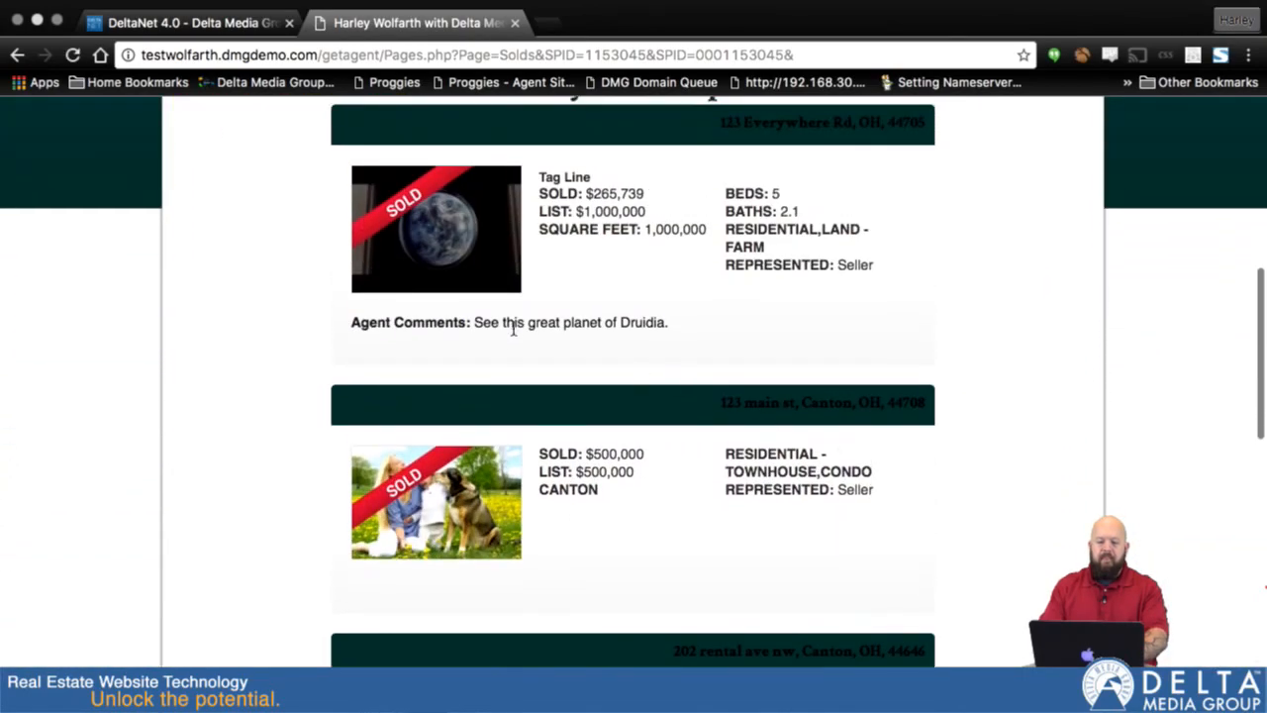
{"action": "scroll", "coordinate": [708, 302], "scroll_direction": "up", "scroll_amount": 1}
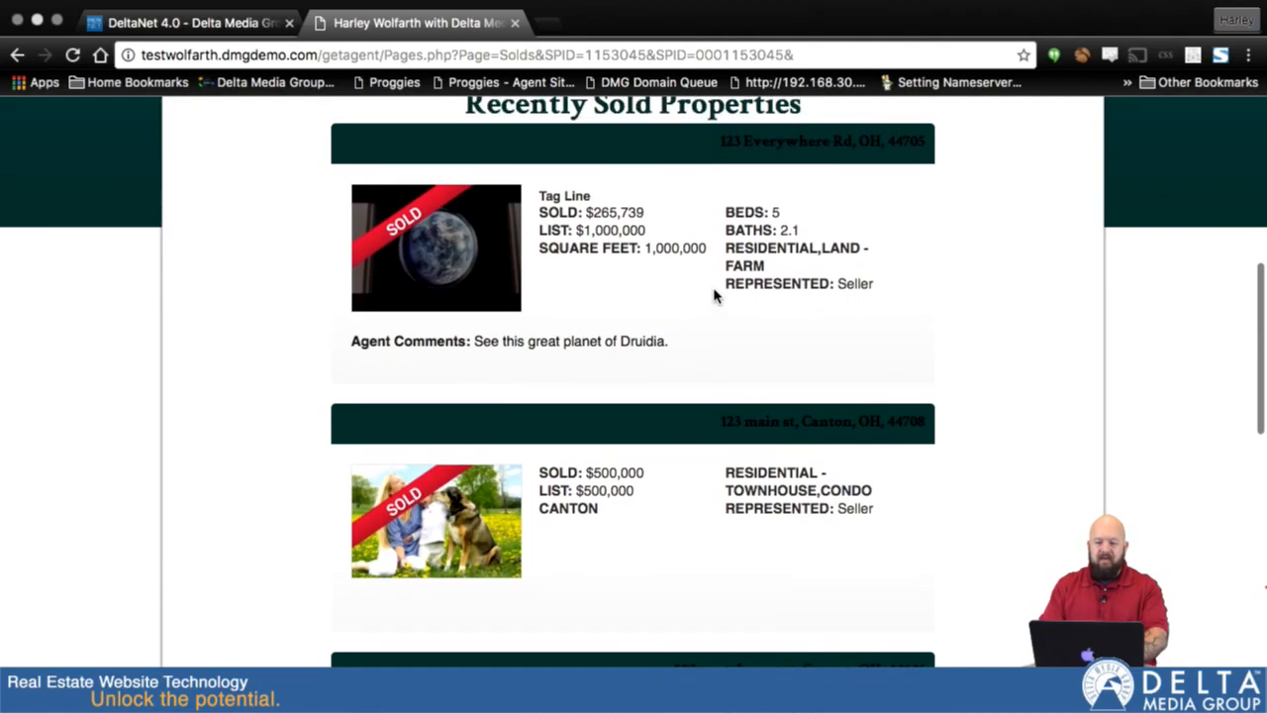
{"action": "scroll", "coordinate": [715, 296], "scroll_direction": "down", "scroll_amount": 3}
{"action": "scroll", "coordinate": [715, 296], "scroll_direction": "down", "scroll_amount": 5}
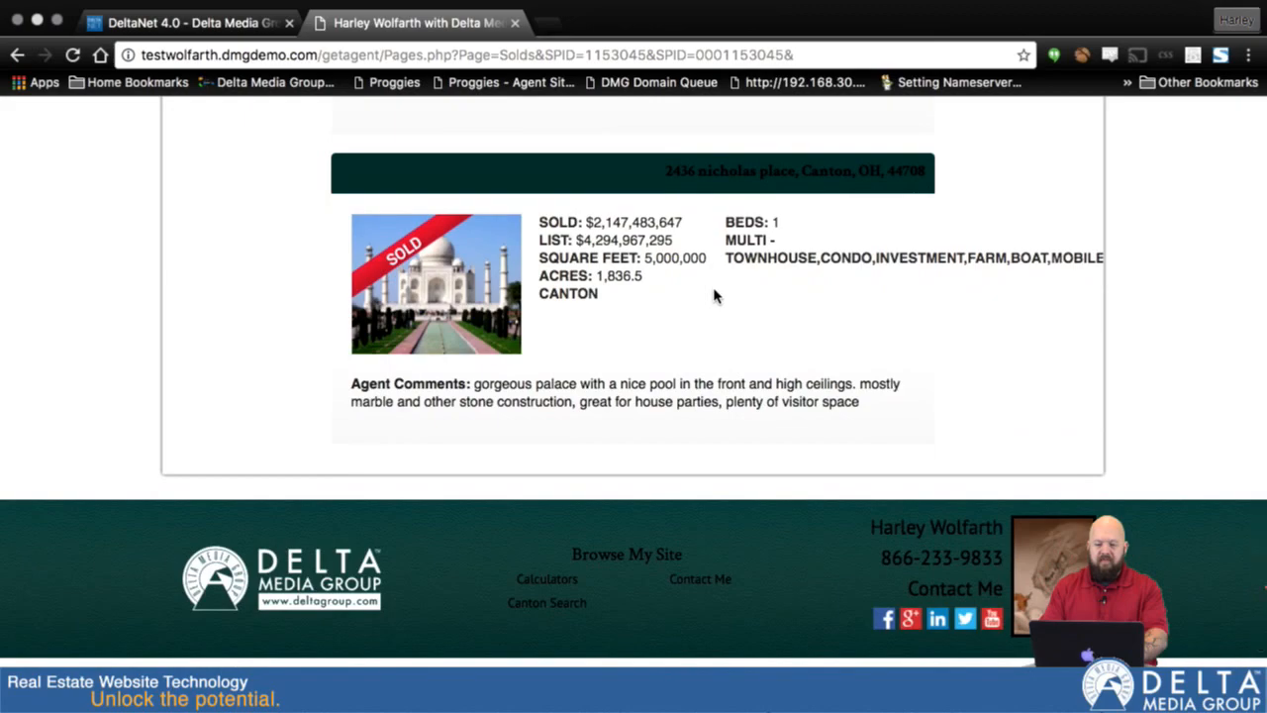
{"action": "scroll", "coordinate": [715, 296], "scroll_direction": "down", "scroll_amount": 2}
{"action": "scroll", "coordinate": [715, 296], "scroll_direction": "up", "scroll_amount": 15}
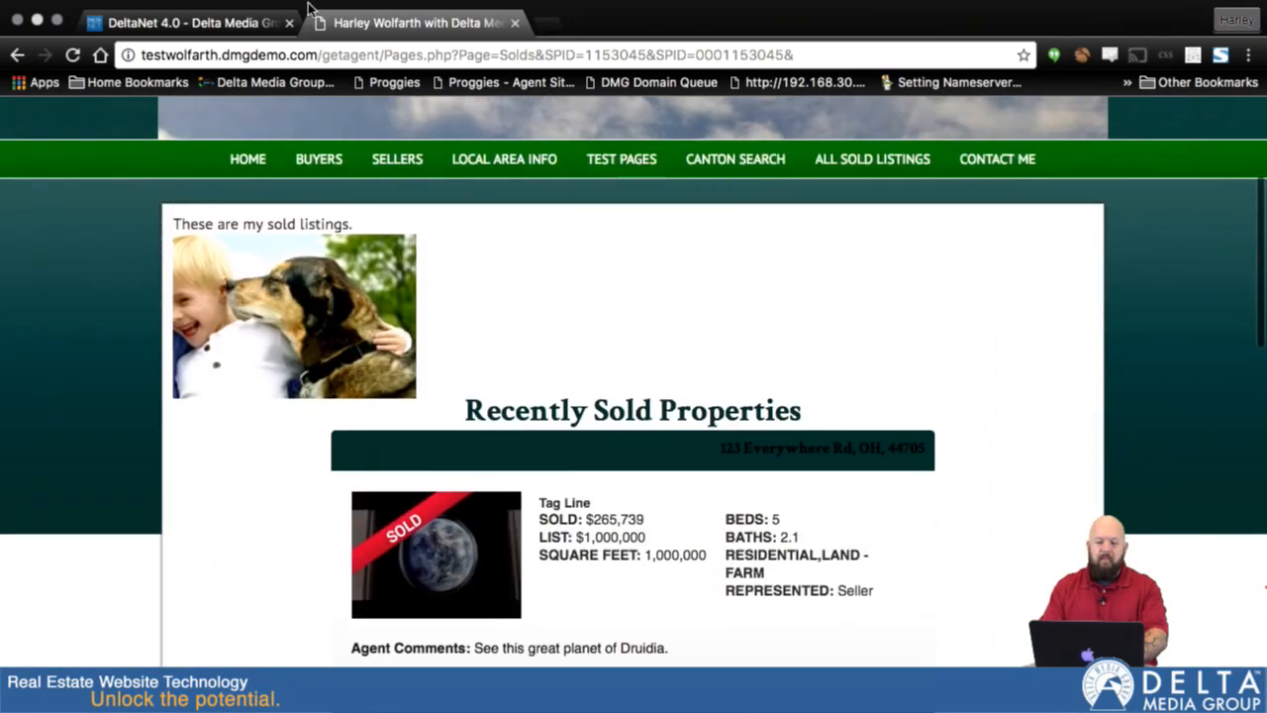
- Go back to the Sold Listings management page and change the solds template to 2 Columns
{"action": "left_click", "coordinate": [188, 22]}
{"action": "left_click", "coordinate": [673, 500]}
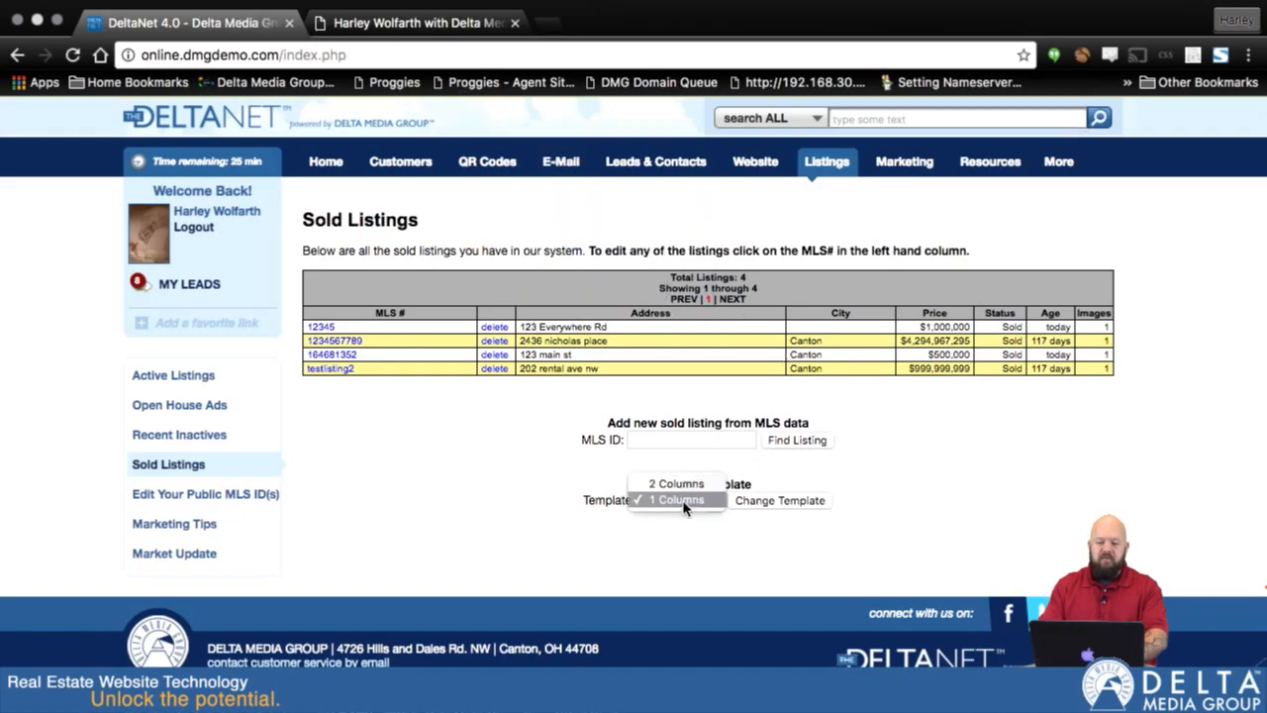
{"action": "left_click", "coordinate": [677, 485]}
{"action": "left_click", "coordinate": [802, 502]}
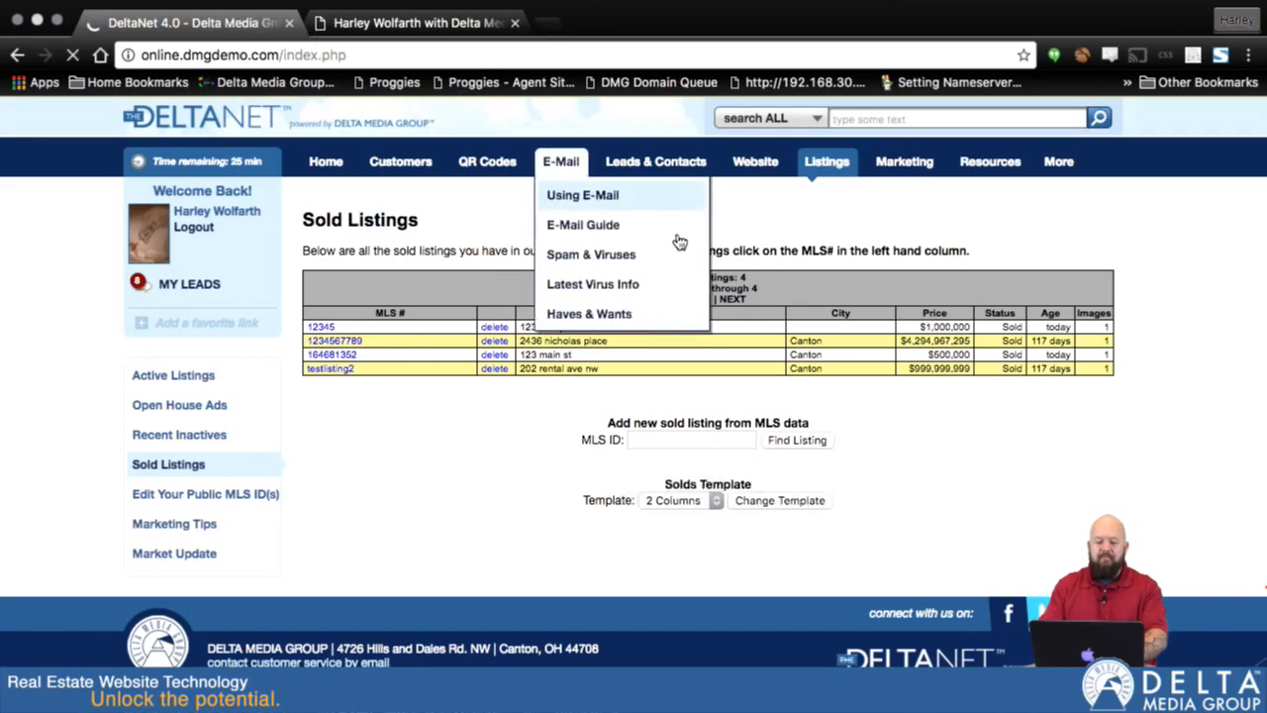
- Reopen All Sold Listings on the agent website and check the two-column layout, including the tag line and comments
{"action": "left_click", "coordinate": [374, 24]}
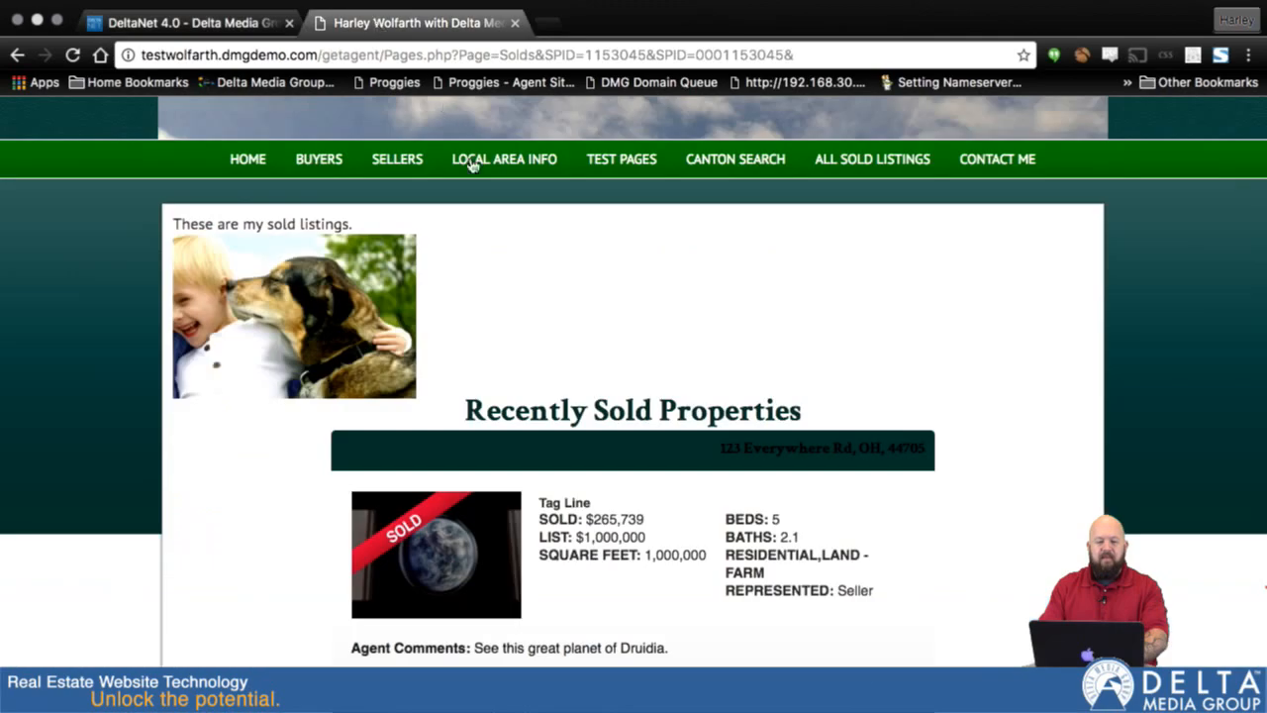
{"action": "left_click", "coordinate": [836, 165]}
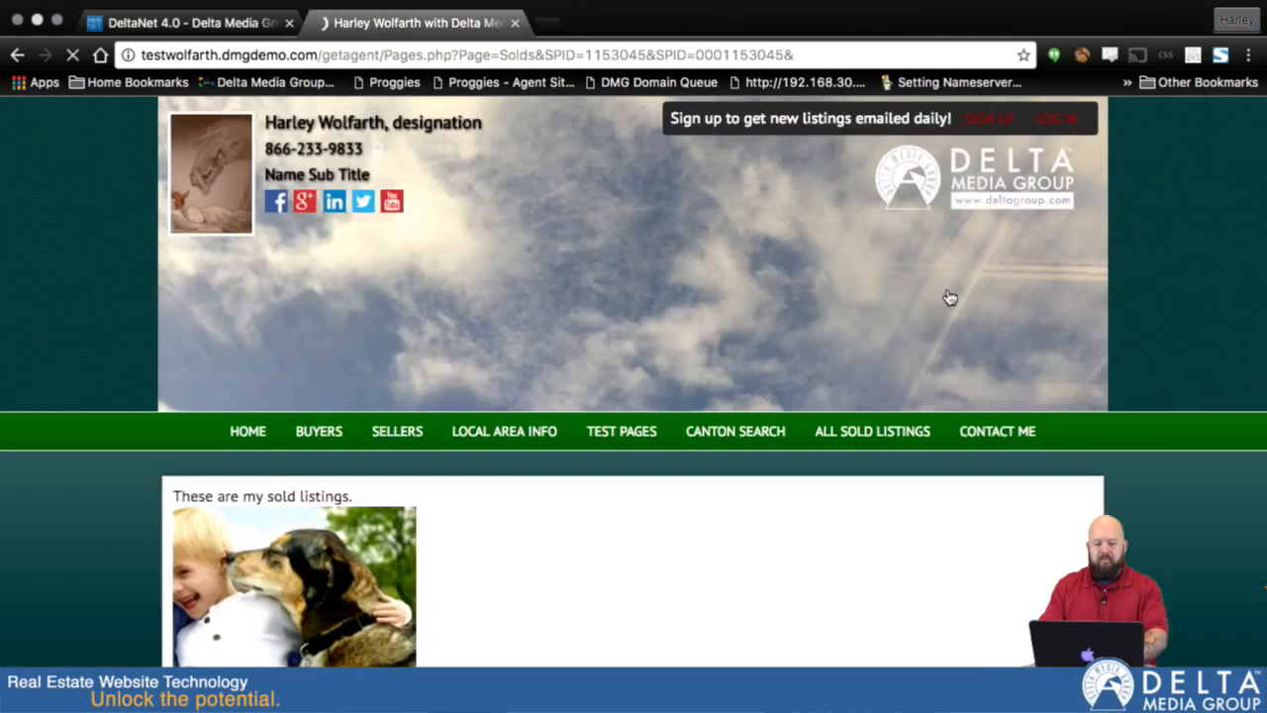
{"action": "scroll", "coordinate": [990, 369], "scroll_direction": "down", "scroll_amount": 5}
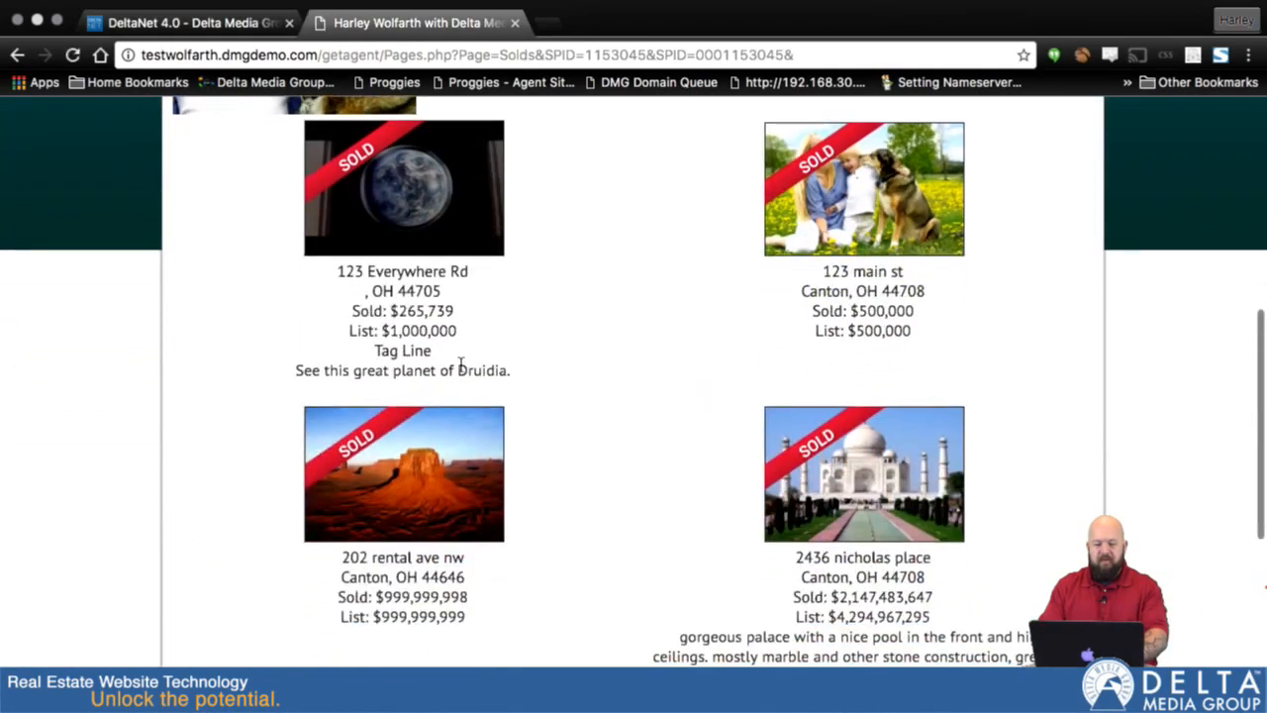
{"action": "left_click_drag", "start_coordinate": [376, 350], "coordinate": [420, 351]}
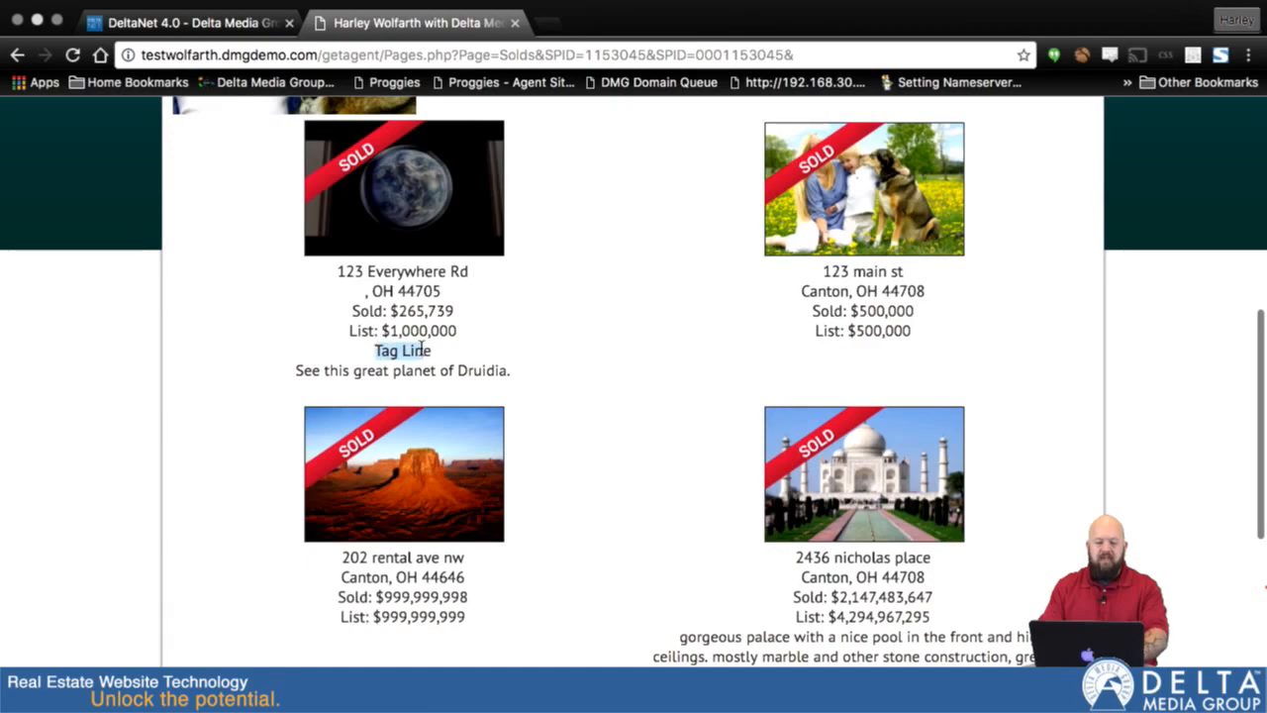
{"action": "left_click", "coordinate": [492, 364]}
{"action": "scroll", "coordinate": [625, 447], "scroll_direction": "down", "scroll_amount": 4}
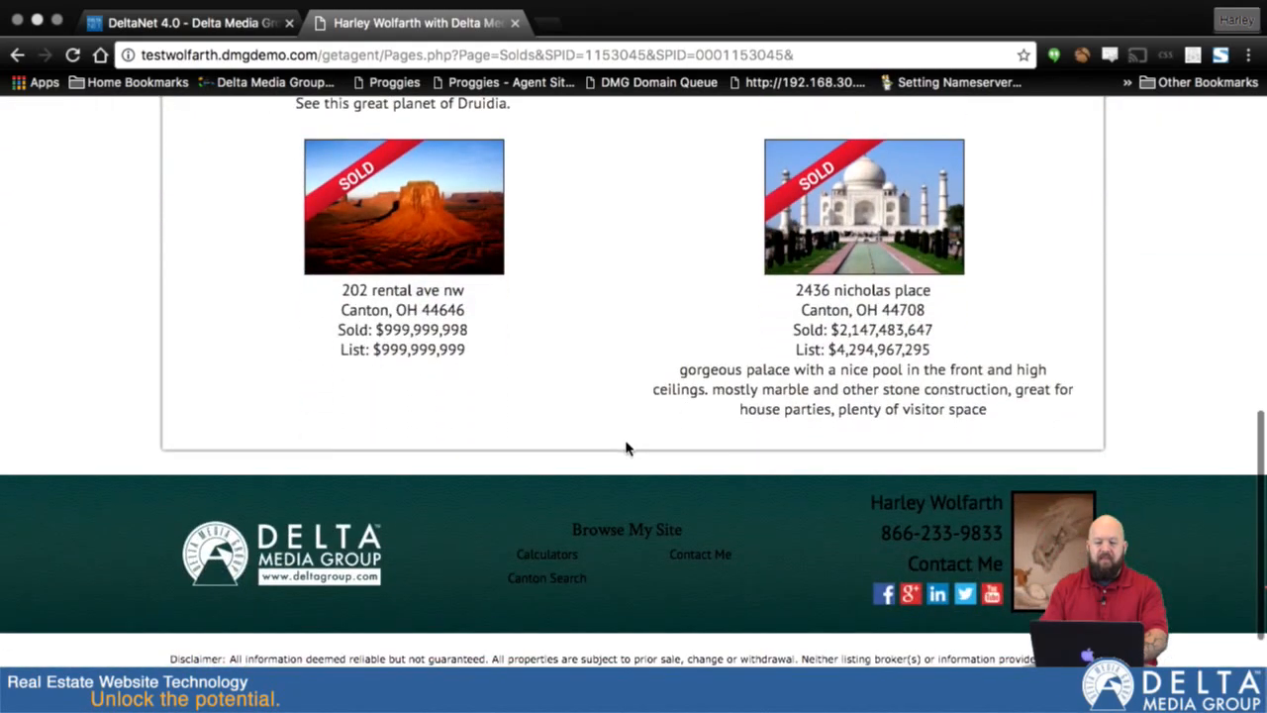
{"action": "scroll", "coordinate": [625, 447], "scroll_direction": "up", "scroll_amount": 9}
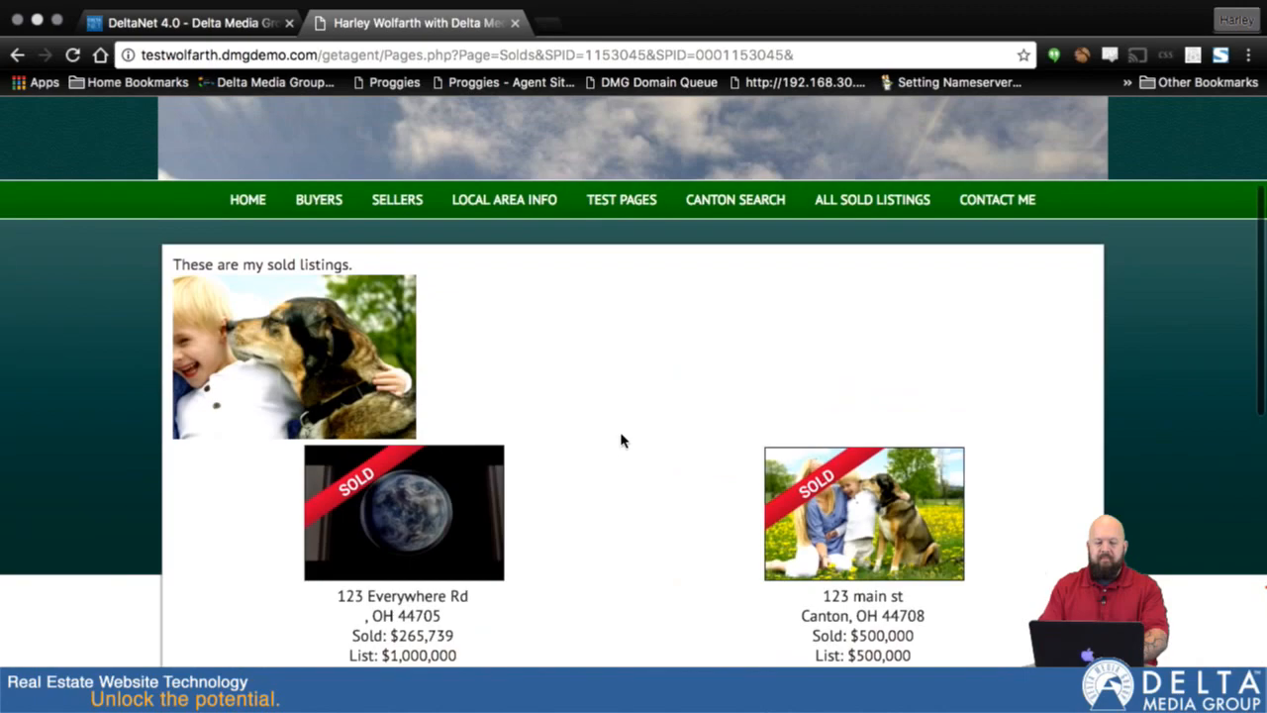
{"action": "scroll", "coordinate": [621, 432], "scroll_direction": "down", "scroll_amount": 3}
{"action": "scroll", "coordinate": [621, 433], "scroll_direction": "up", "scroll_amount": 5}
- Return to DeltaNet and add a new custom website page as a pre-defined page of the Sold Listings type
{"action": "left_click", "coordinate": [176, 24]}
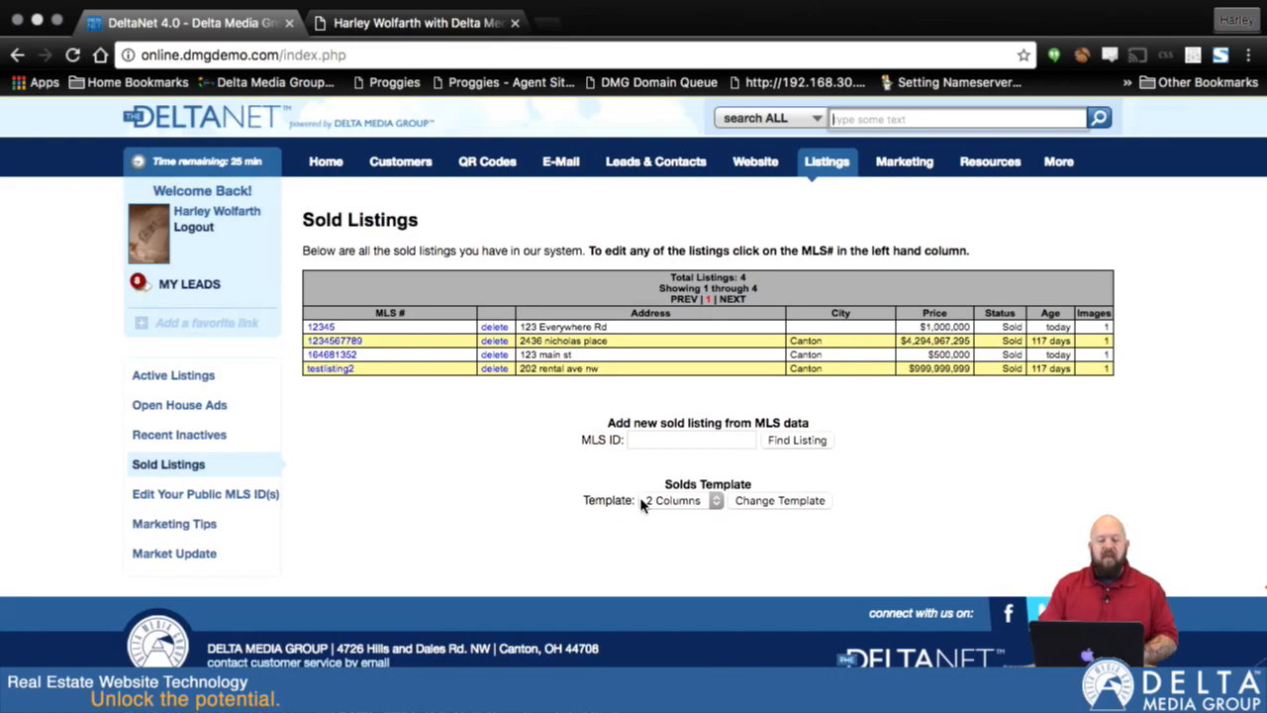
{"action": "mouse_move", "coordinate": [758, 166]}
{"action": "left_click", "coordinate": [762, 227]}
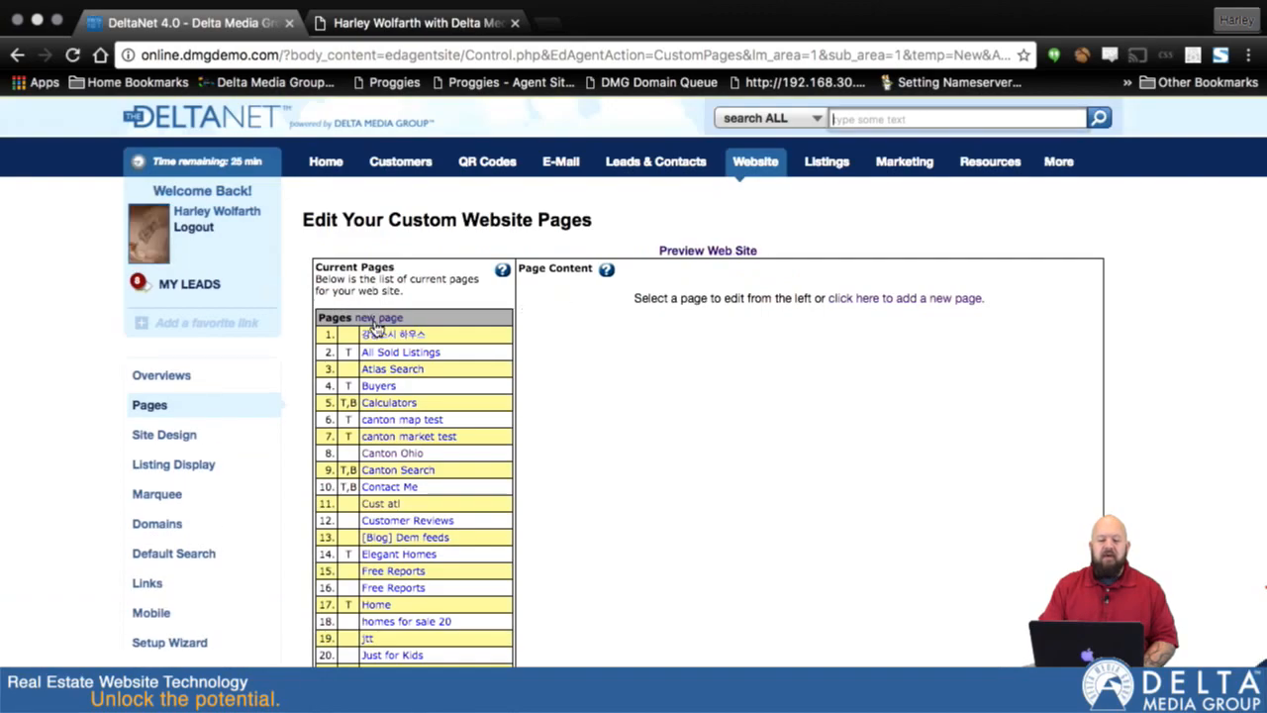
{"action": "left_click", "coordinate": [366, 322]}
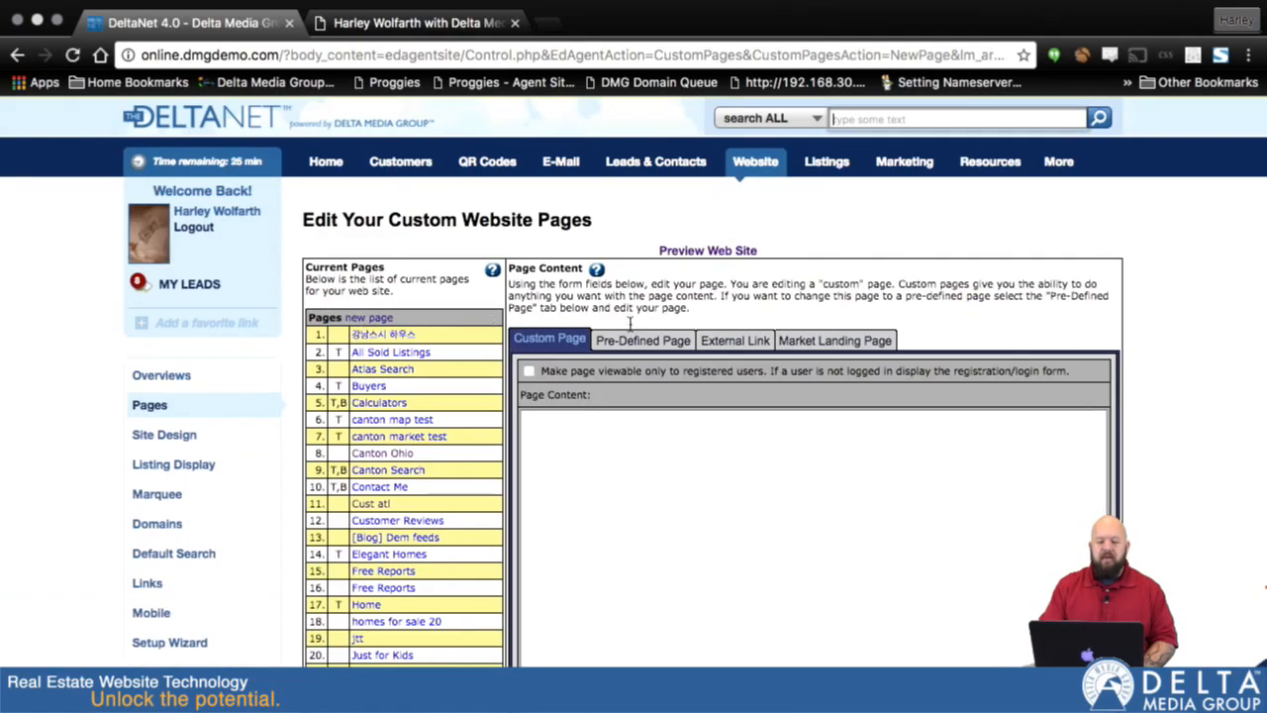
{"action": "left_click", "coordinate": [631, 331]}
{"action": "scroll", "coordinate": [892, 466], "scroll_direction": "down", "scroll_amount": 1}
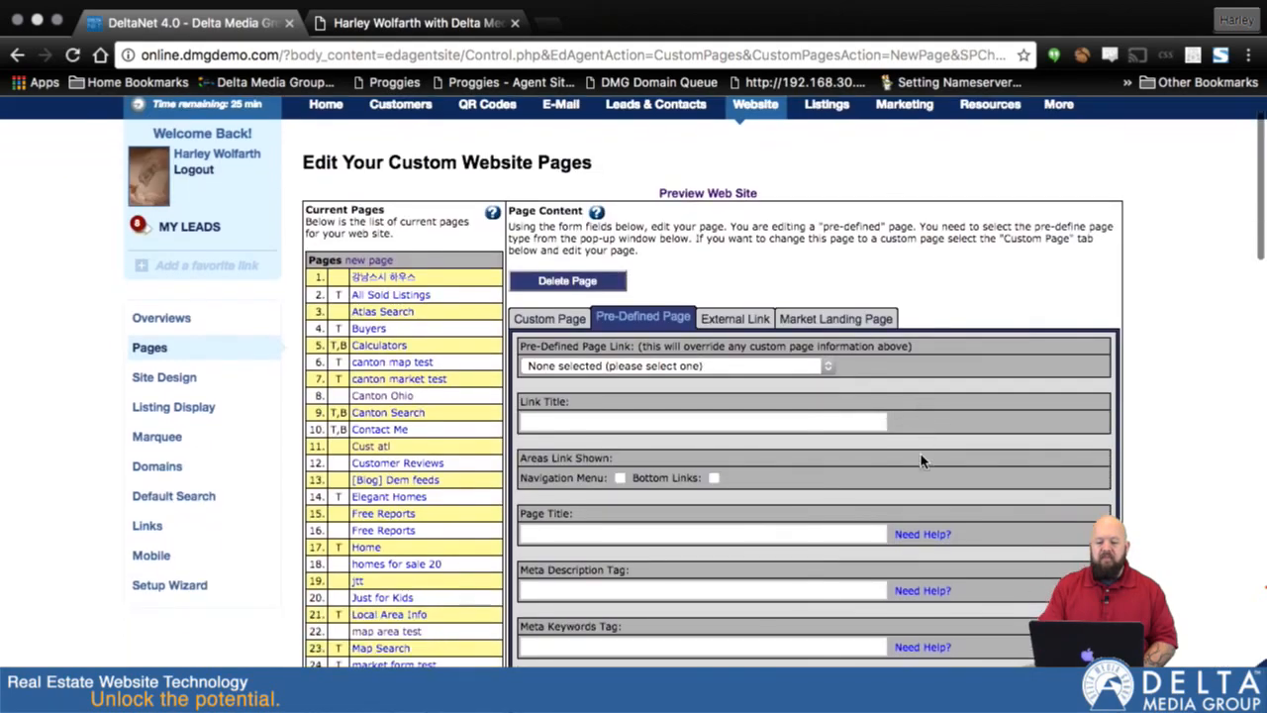
{"action": "left_click", "coordinate": [673, 370]}
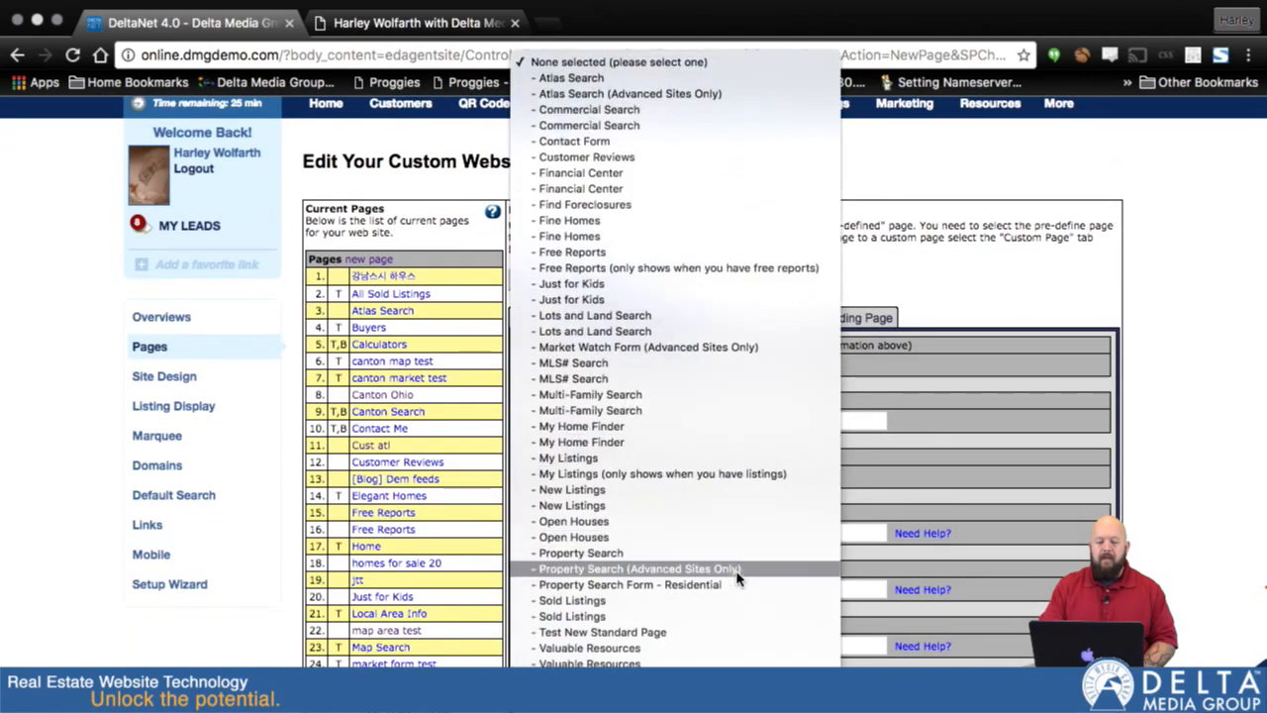
{"action": "left_click", "coordinate": [653, 616]}
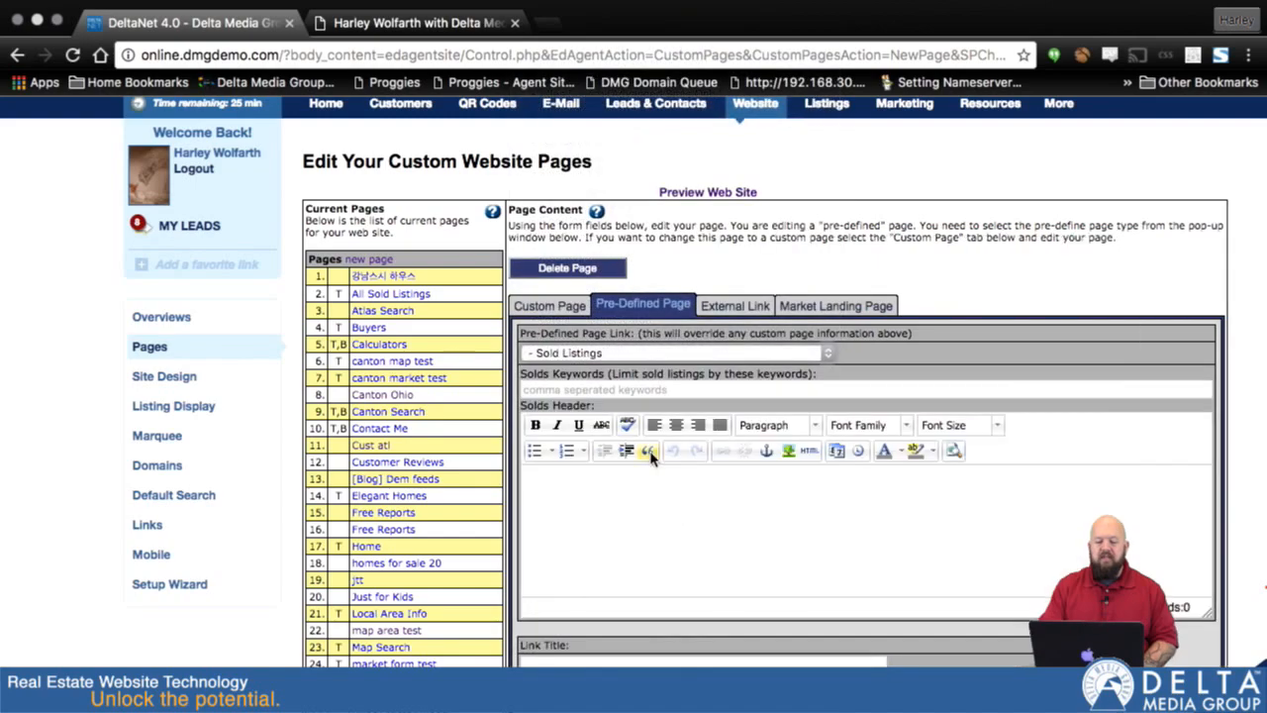
- Limit the solds by the keyword "canton" and enter the solds header "These are the listings I've sold in Canton."
{"action": "left_click", "coordinate": [640, 392]}
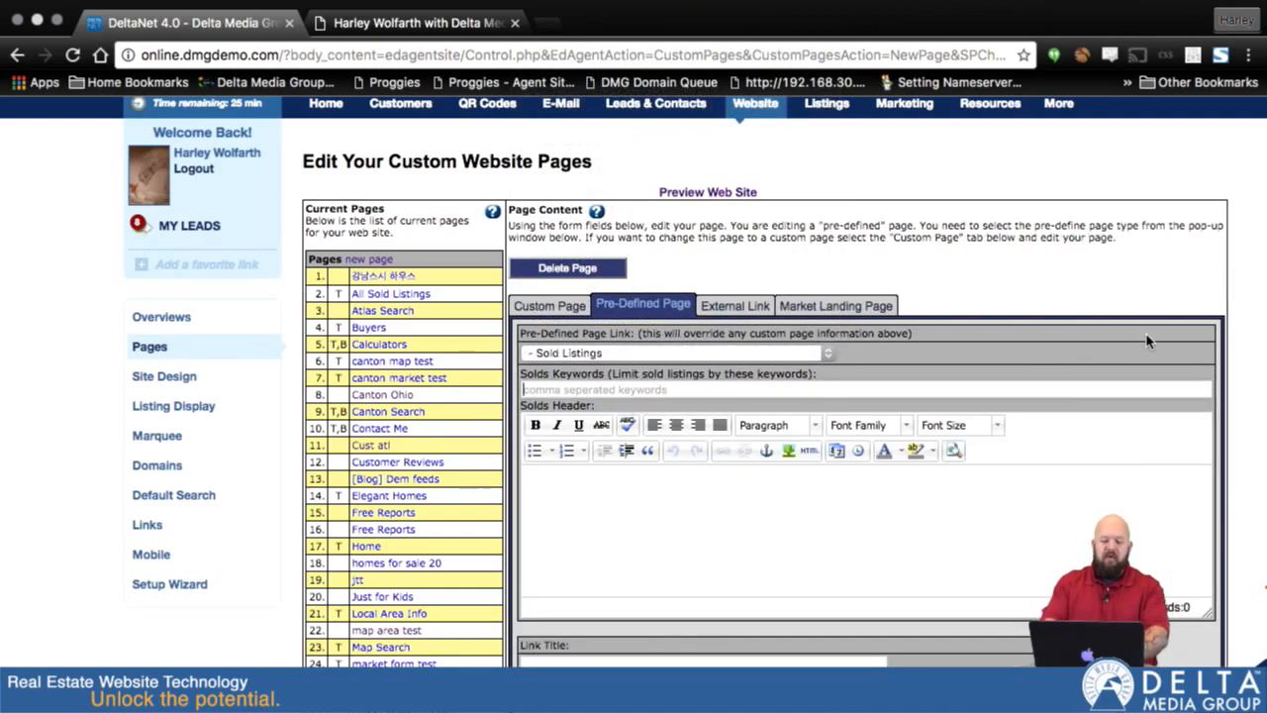
{"action": "type", "text": "canton"}
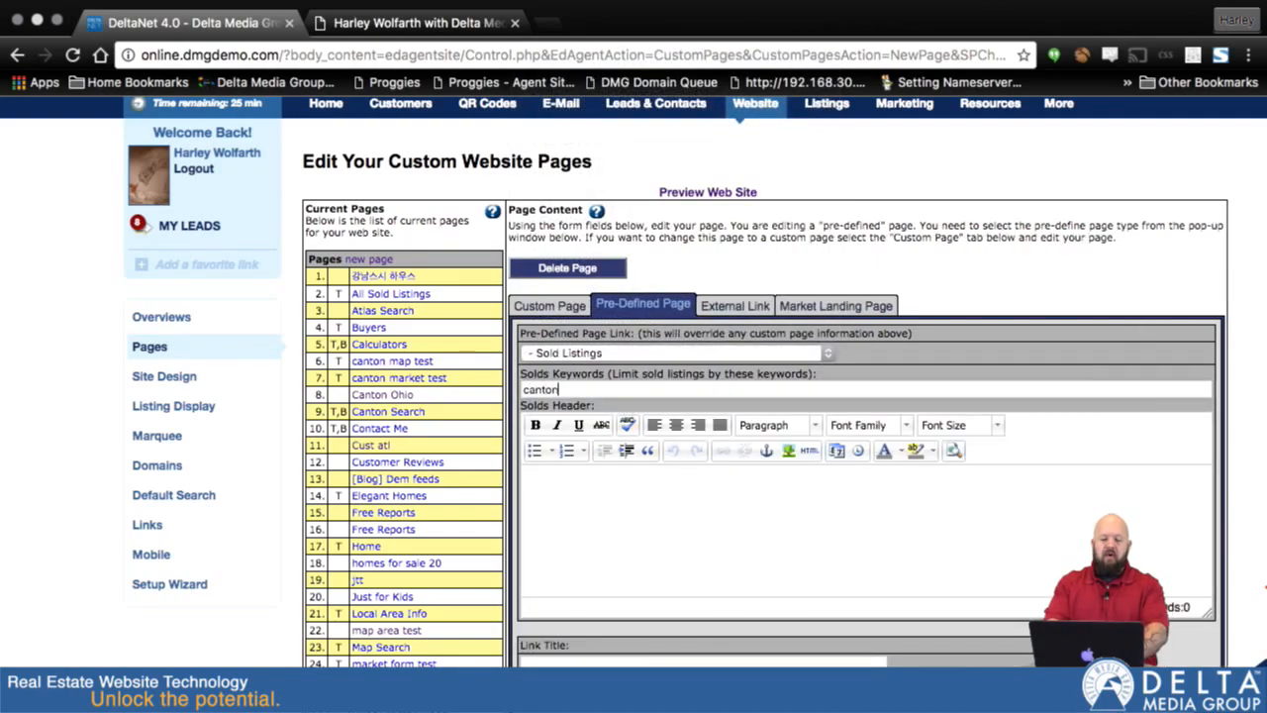
{"action": "left_click", "coordinate": [923, 530]}
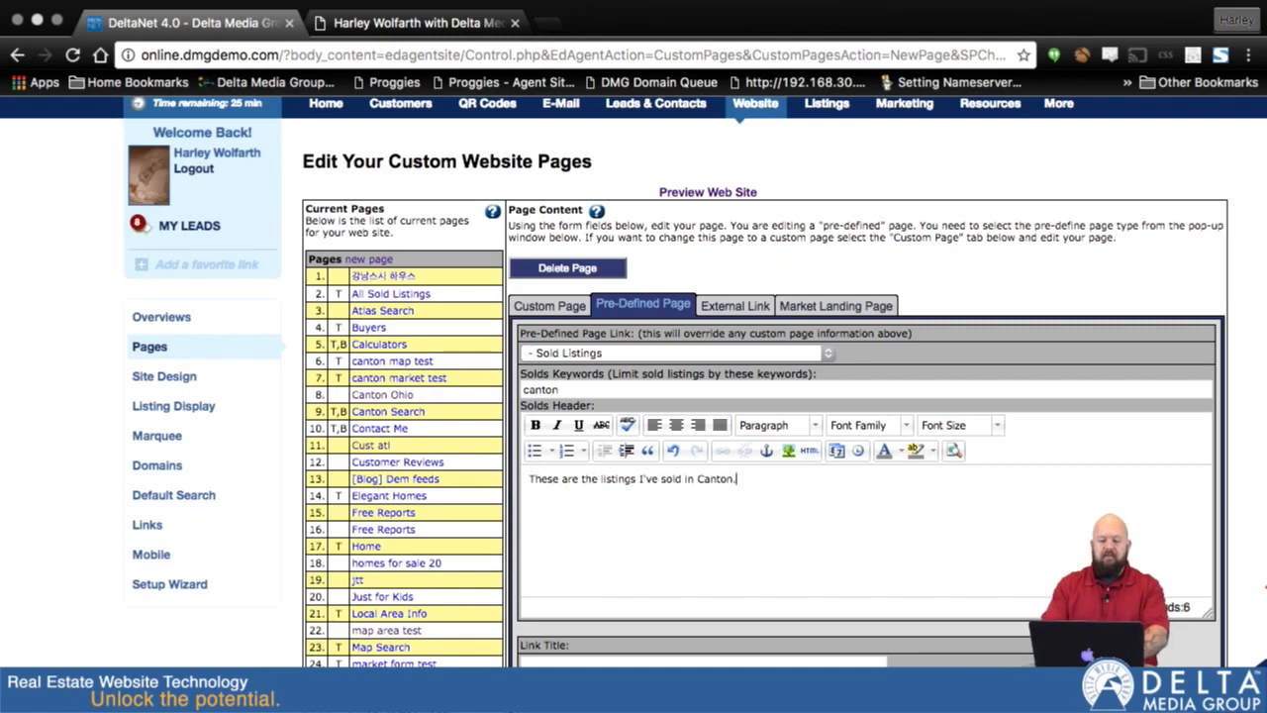
- Enter the link title "Canton Sold Listing" and show the page's link in the navigation menu
{"action": "scroll", "coordinate": [755, 433], "scroll_direction": "down", "scroll_amount": 5}
{"action": "left_click", "coordinate": [736, 478]}
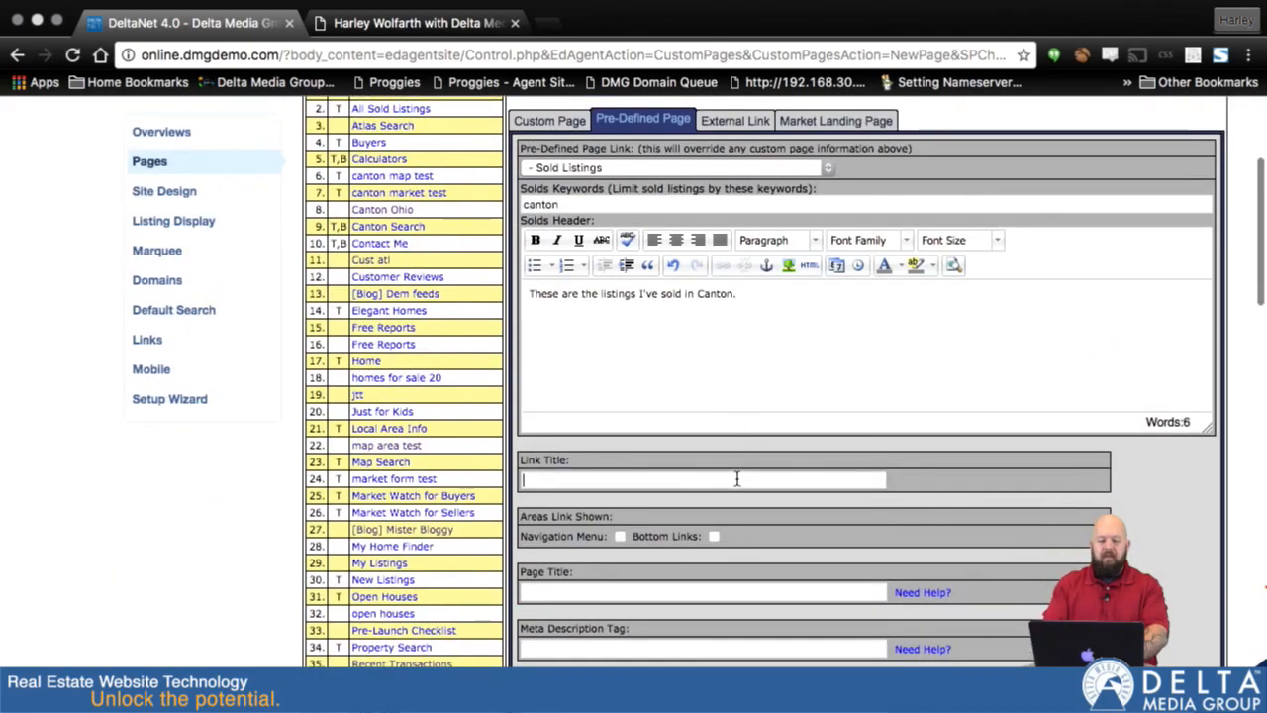
{"action": "type", "text": "Canton Sold"}
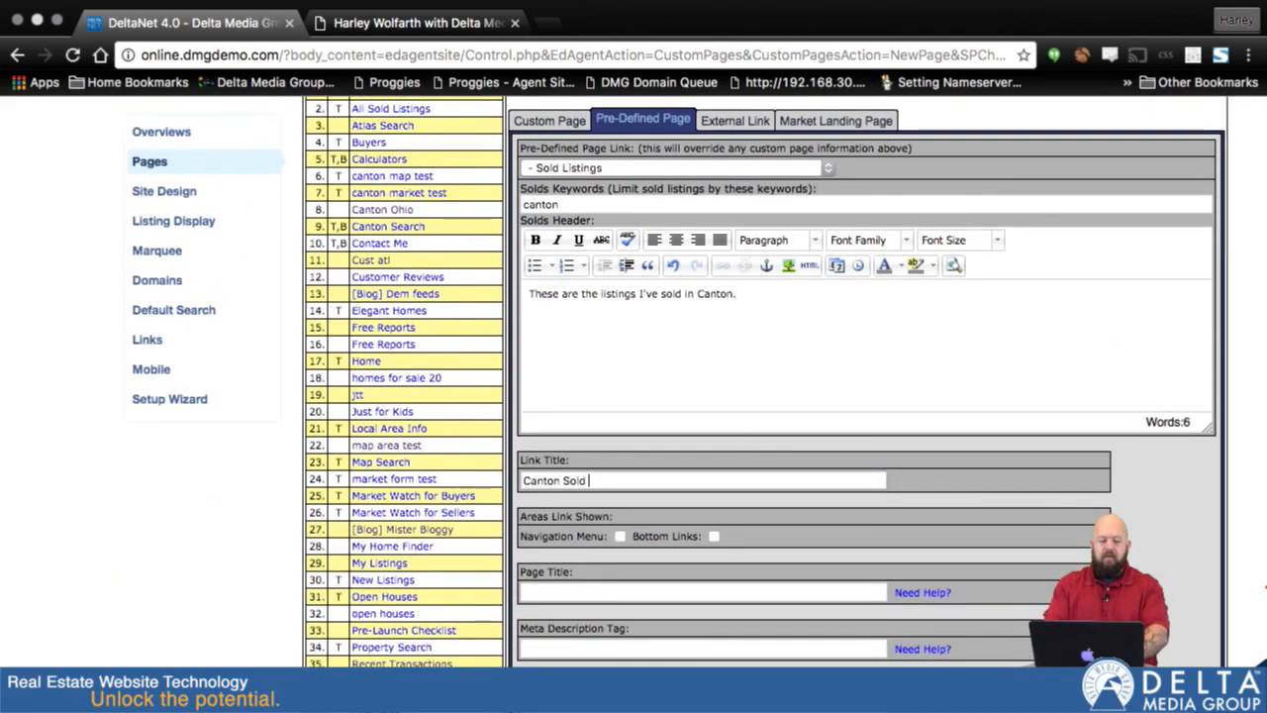
{"action": "type", "text": " Listing"}
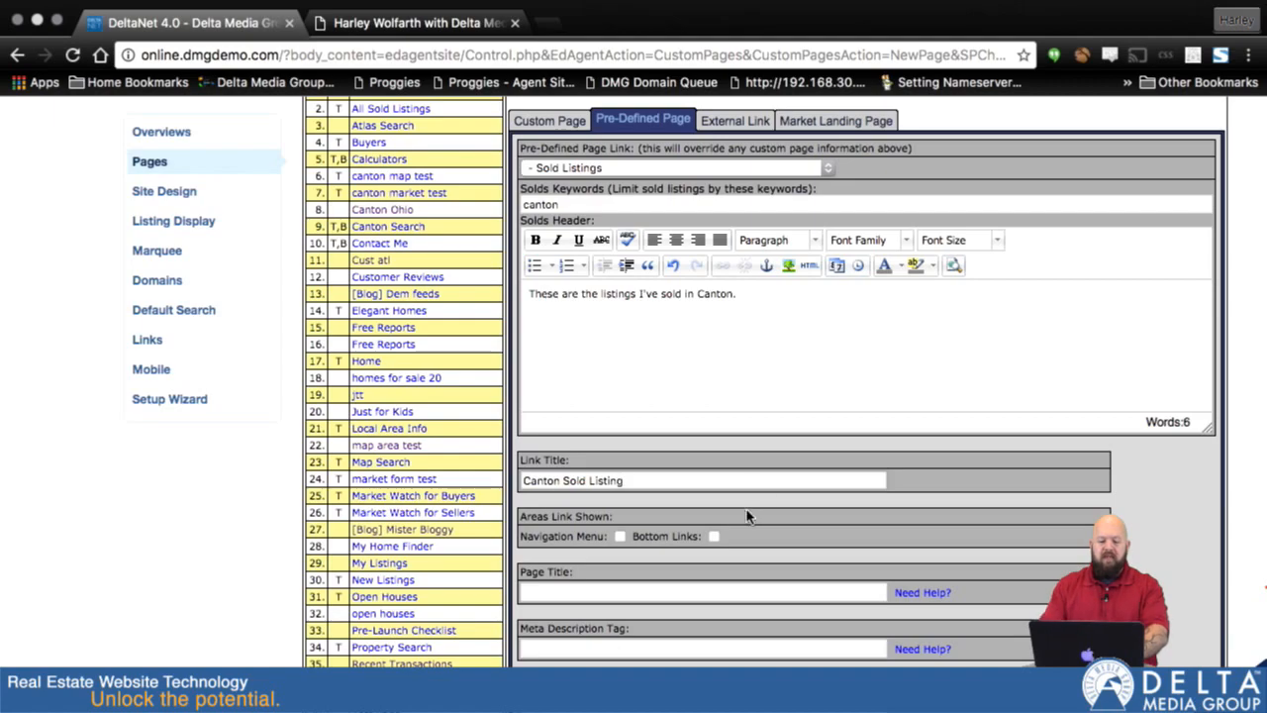
{"action": "left_click", "coordinate": [619, 537]}
- Set the page title to the agent's first name in possessive form followed by "Sold listings in Canton Ohio", and save the page
{"action": "scroll", "coordinate": [638, 584], "scroll_direction": "down", "scroll_amount": 2}
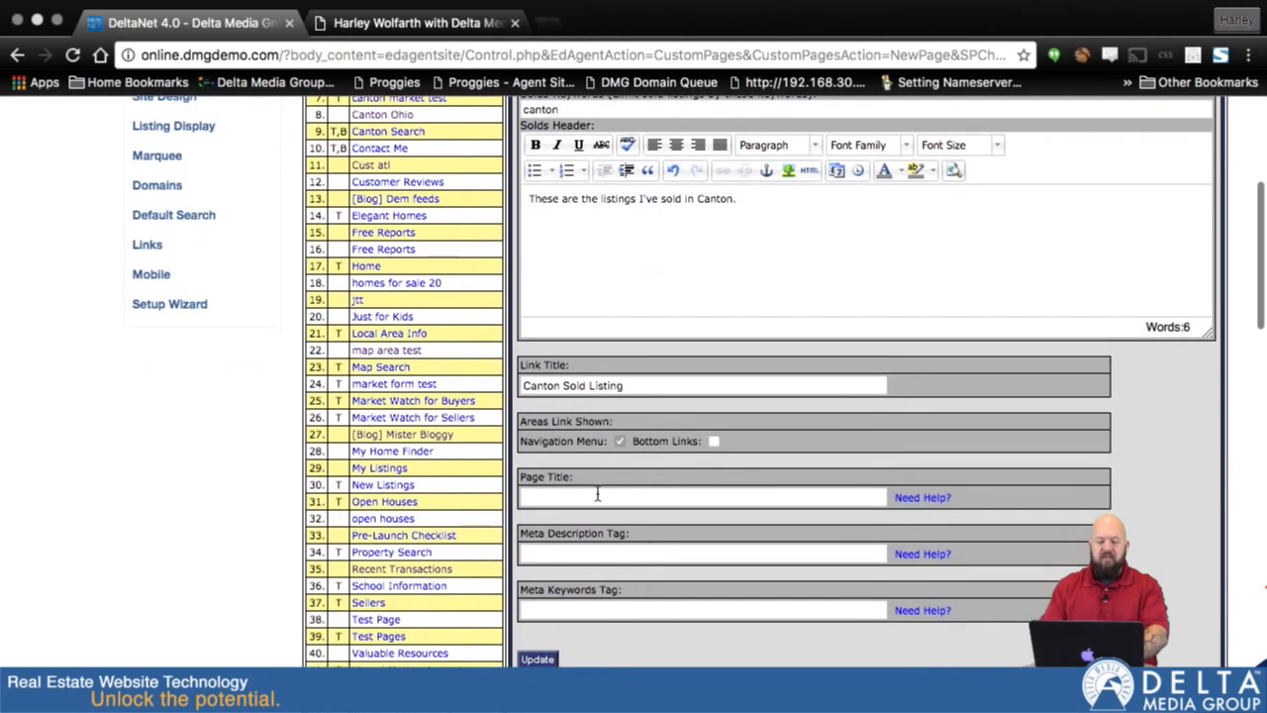
{"action": "left_click", "coordinate": [594, 498]}
{"action": "type", "text": "Harley"}
{"action": "key", "text": "BackSpace"}
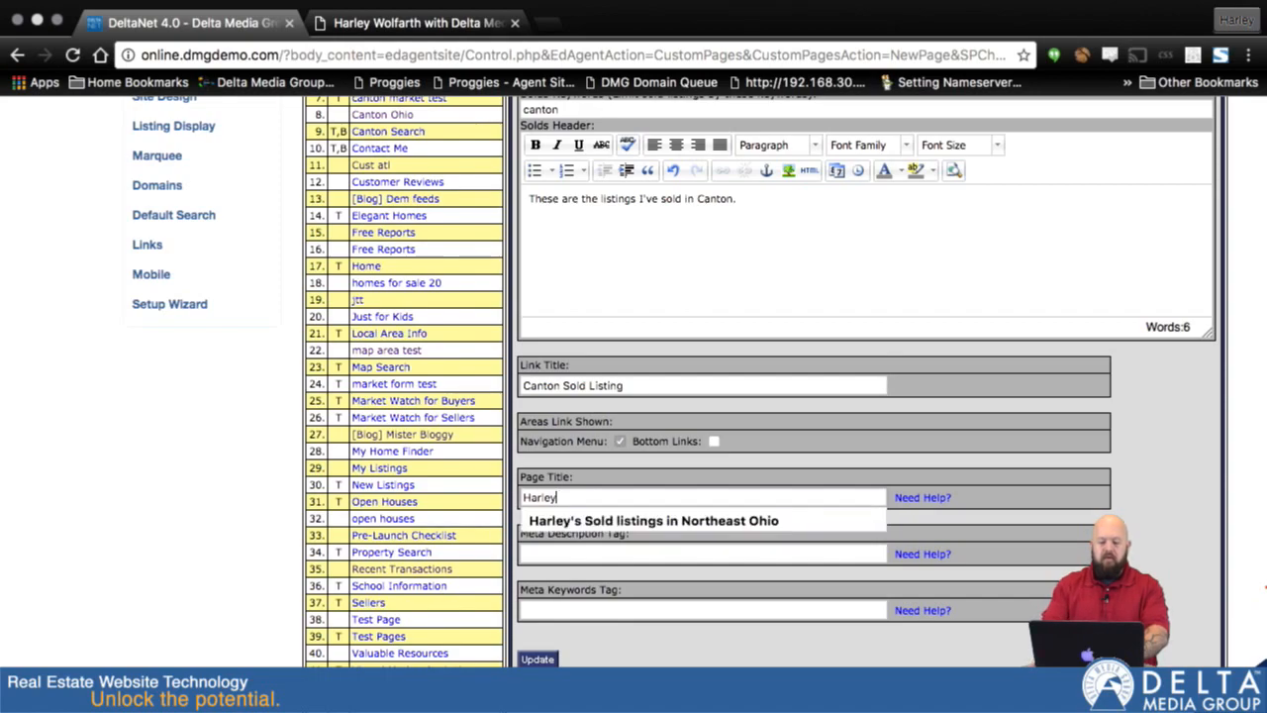
{"action": "key", "text": "Down"}
{"action": "key", "text": "Right"}
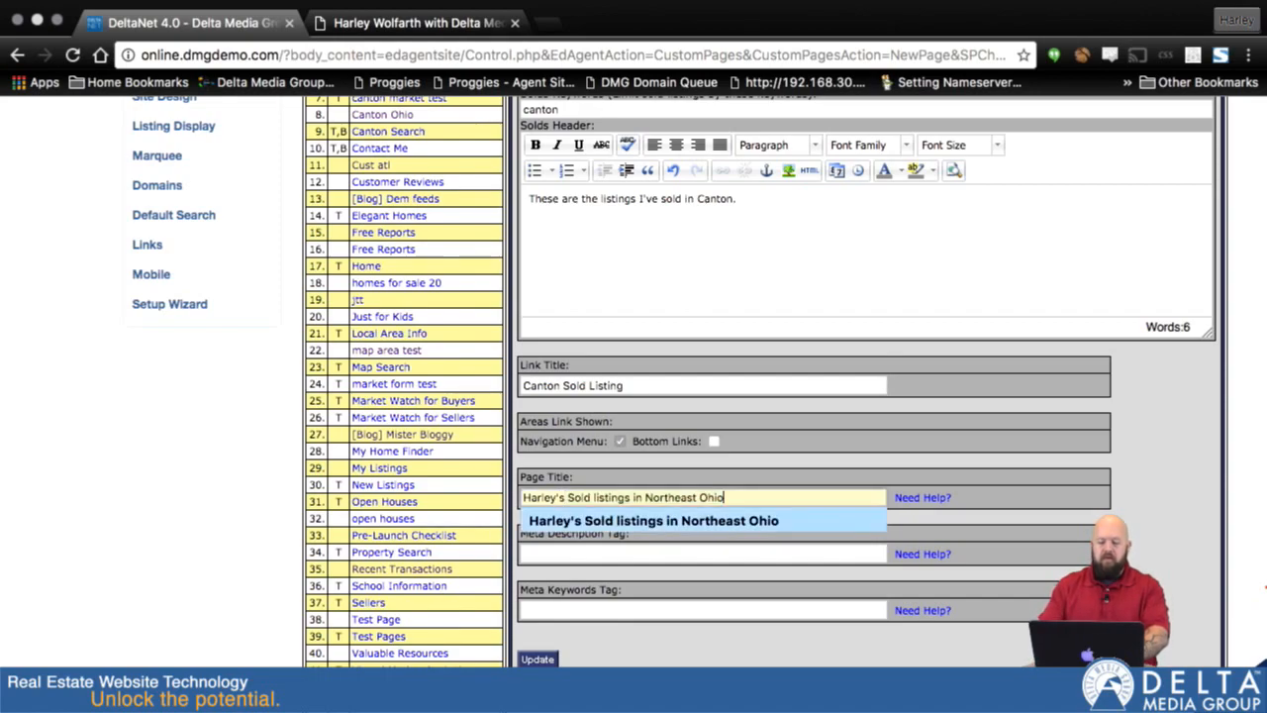
{"action": "key", "text": "BackSpace"}
{"action": "key", "text": "BackSpace"}
{"action": "key", "text": "BackSpace"}
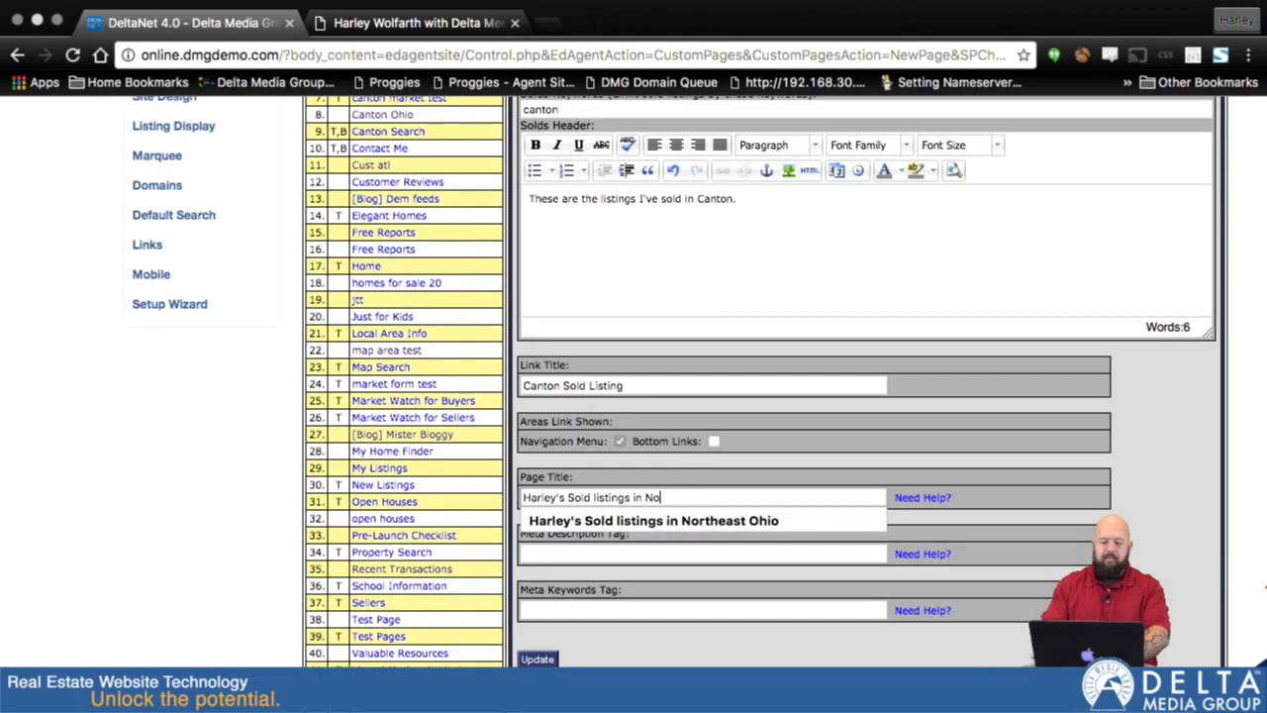
{"action": "type", "text": "Canton Ohio"}
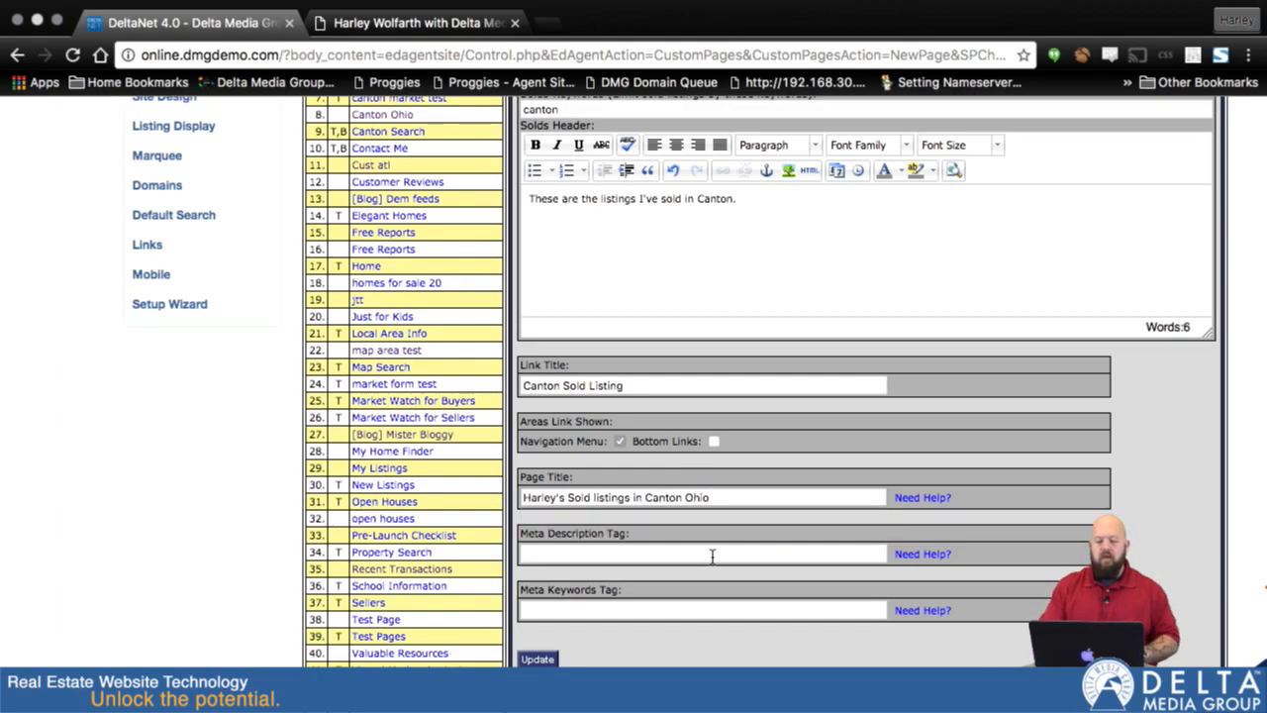
{"action": "scroll", "coordinate": [712, 556], "scroll_direction": "down", "scroll_amount": 2}
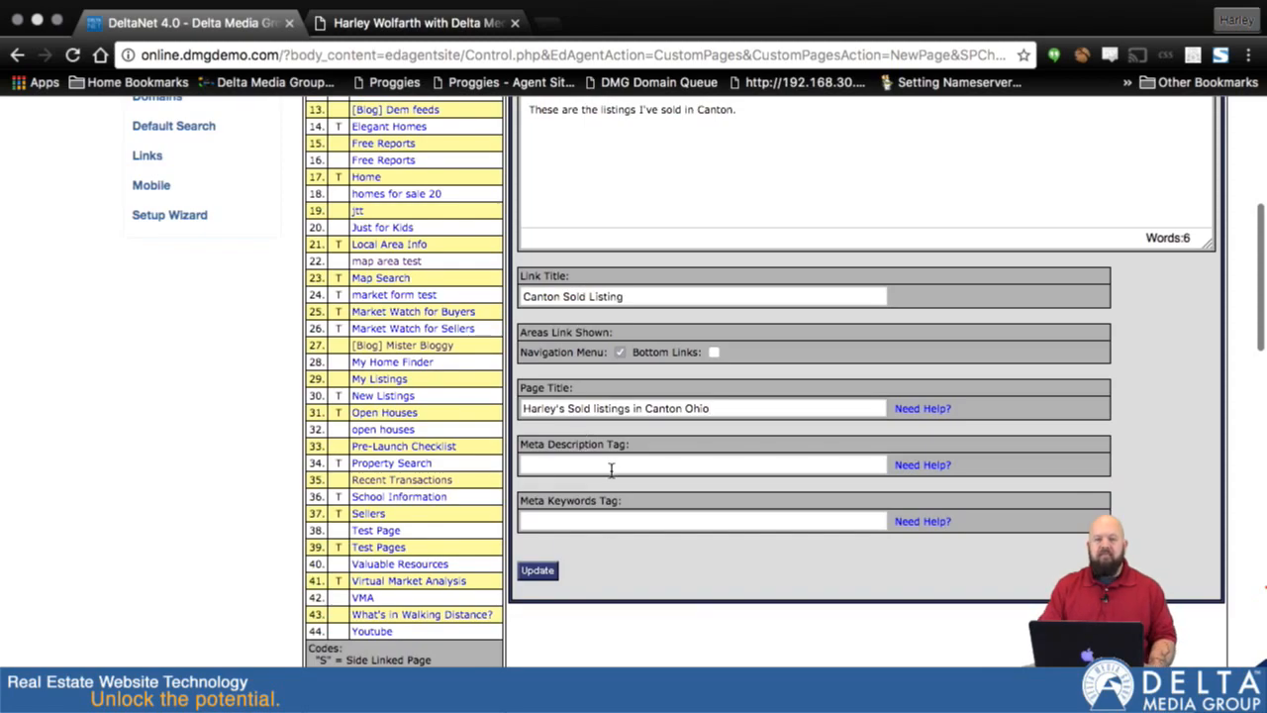
{"action": "left_click", "coordinate": [540, 571]}
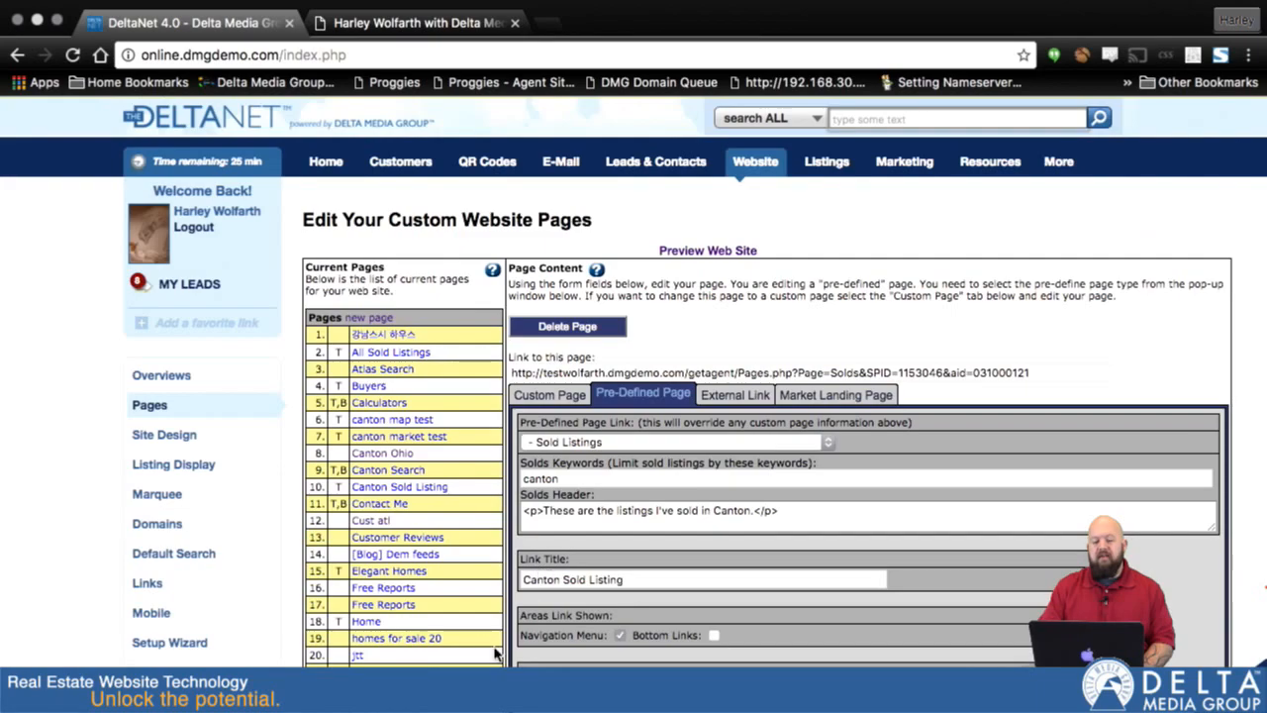
- Reopen the new Canton page from the current pages list, correct its link title to "Canton Sold Listings", and save it
{"action": "scroll", "coordinate": [524, 614], "scroll_direction": "down", "scroll_amount": 5}
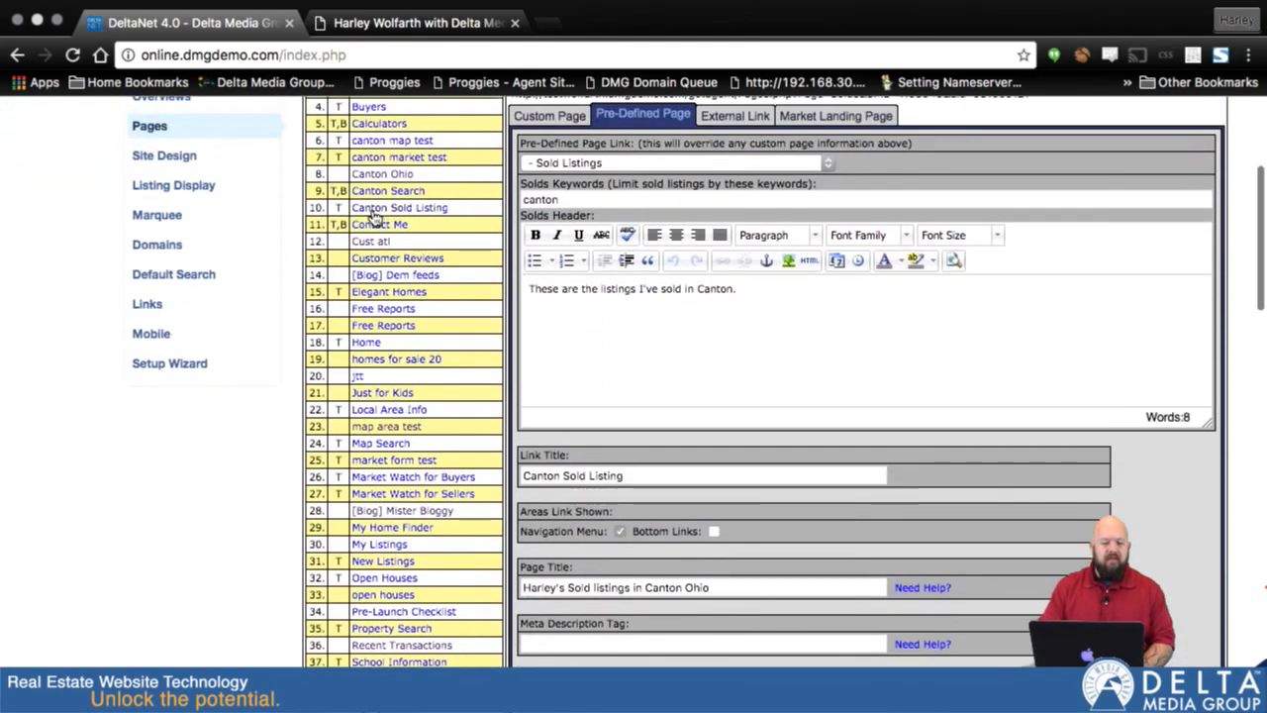
{"action": "scroll", "coordinate": [436, 365], "scroll_direction": "down", "scroll_amount": 5}
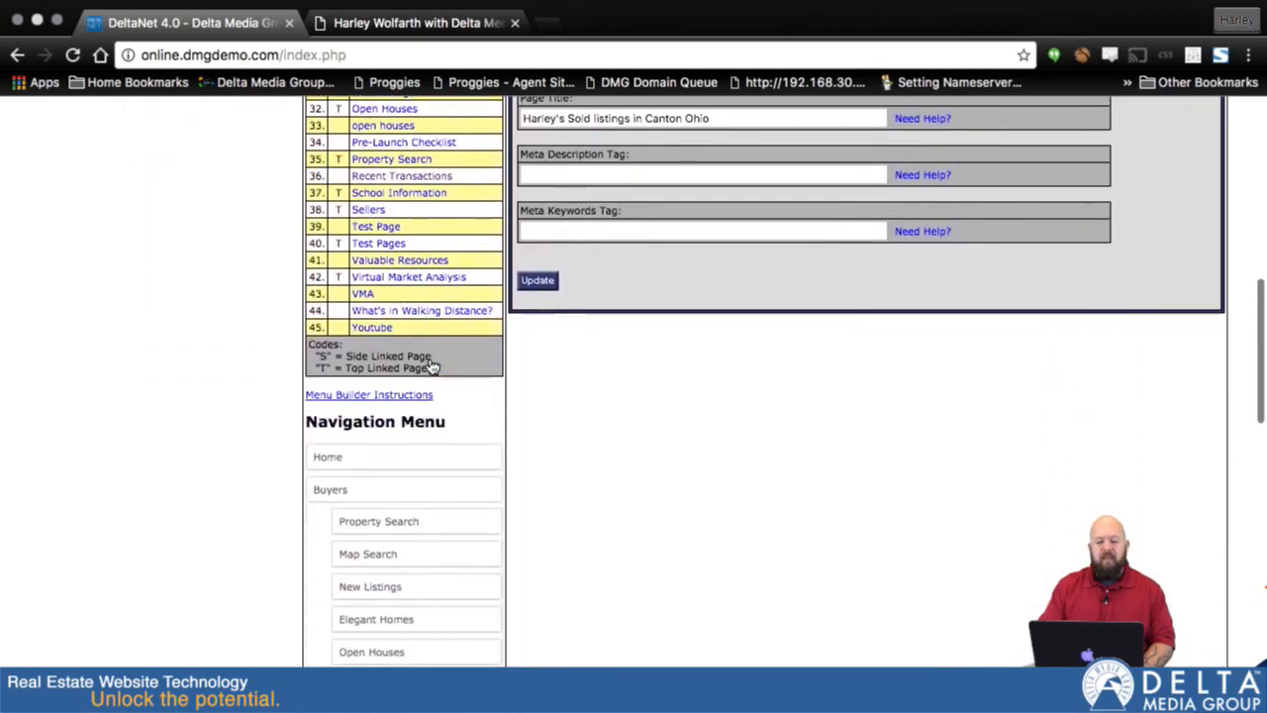
{"action": "scroll", "coordinate": [433, 365], "scroll_direction": "down", "scroll_amount": 3}
{"action": "scroll", "coordinate": [432, 366], "scroll_direction": "up", "scroll_amount": 8}
{"action": "scroll", "coordinate": [431, 365], "scroll_direction": "up", "scroll_amount": 1}
{"action": "left_click", "coordinate": [420, 281]}
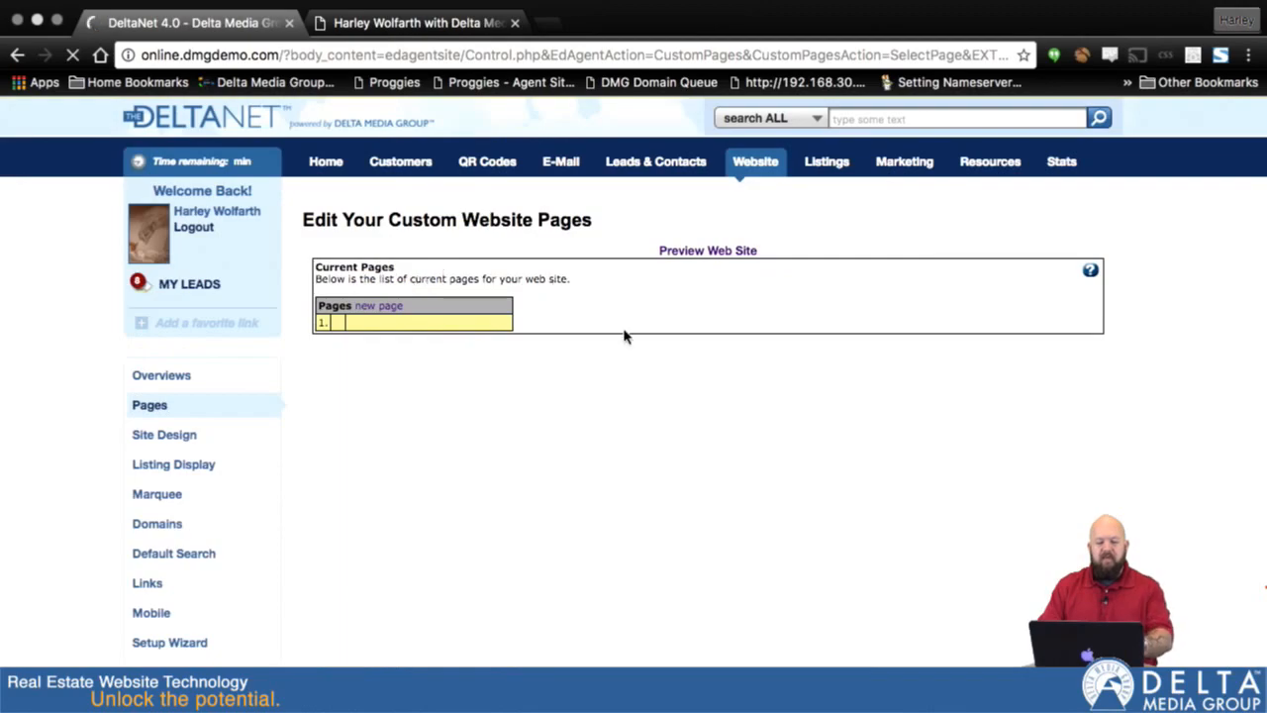
{"action": "scroll", "coordinate": [693, 456], "scroll_direction": "down", "scroll_amount": 7}
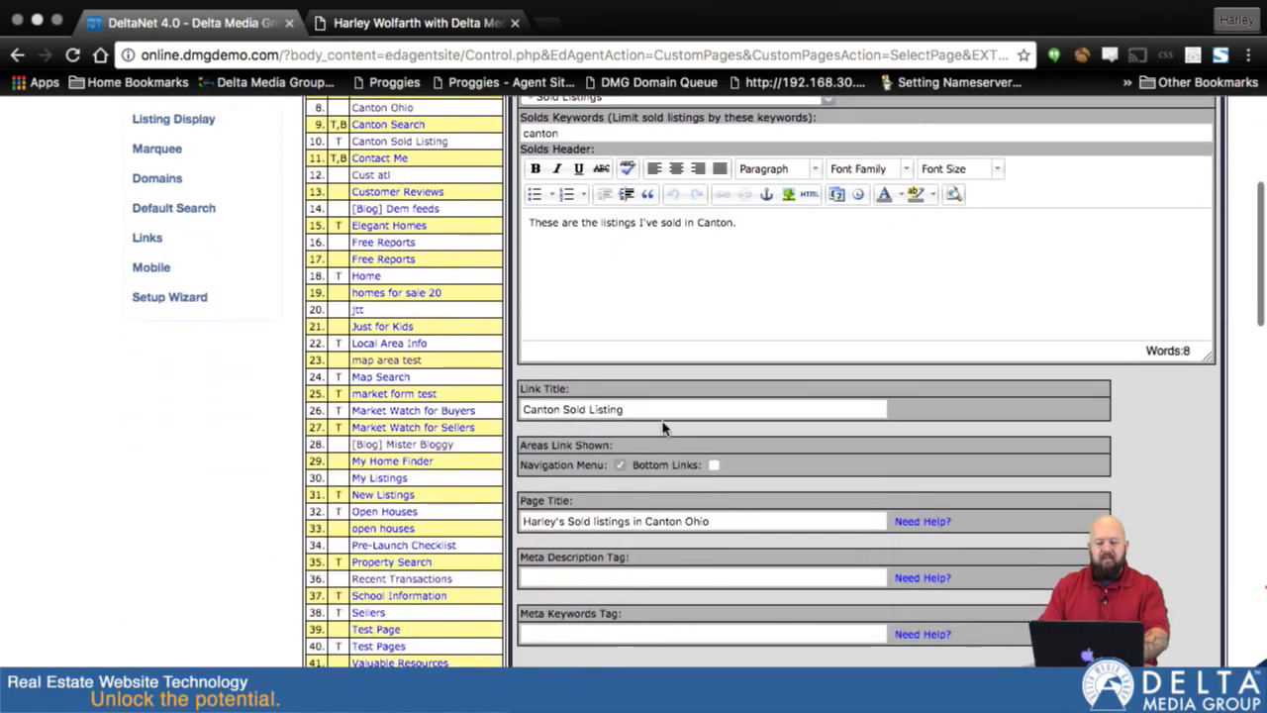
{"action": "left_click", "coordinate": [661, 410]}
{"action": "type", "text": "s"}
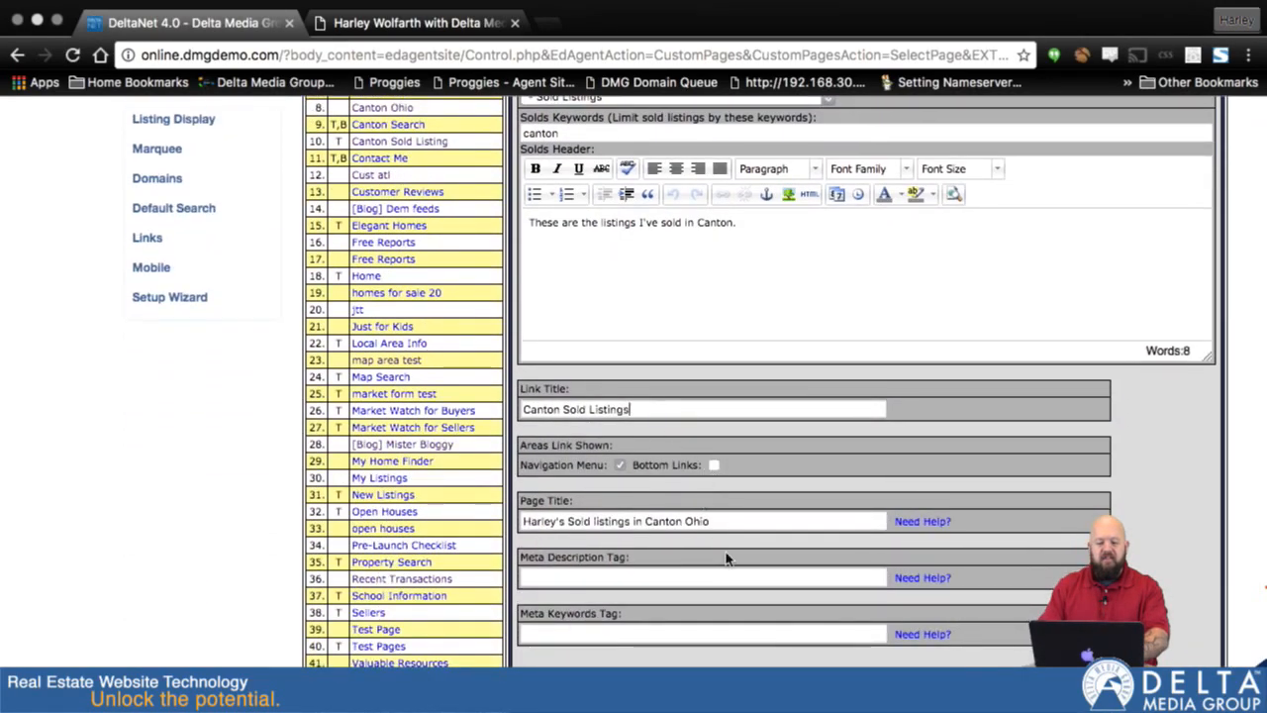
{"action": "key", "text": "Return"}
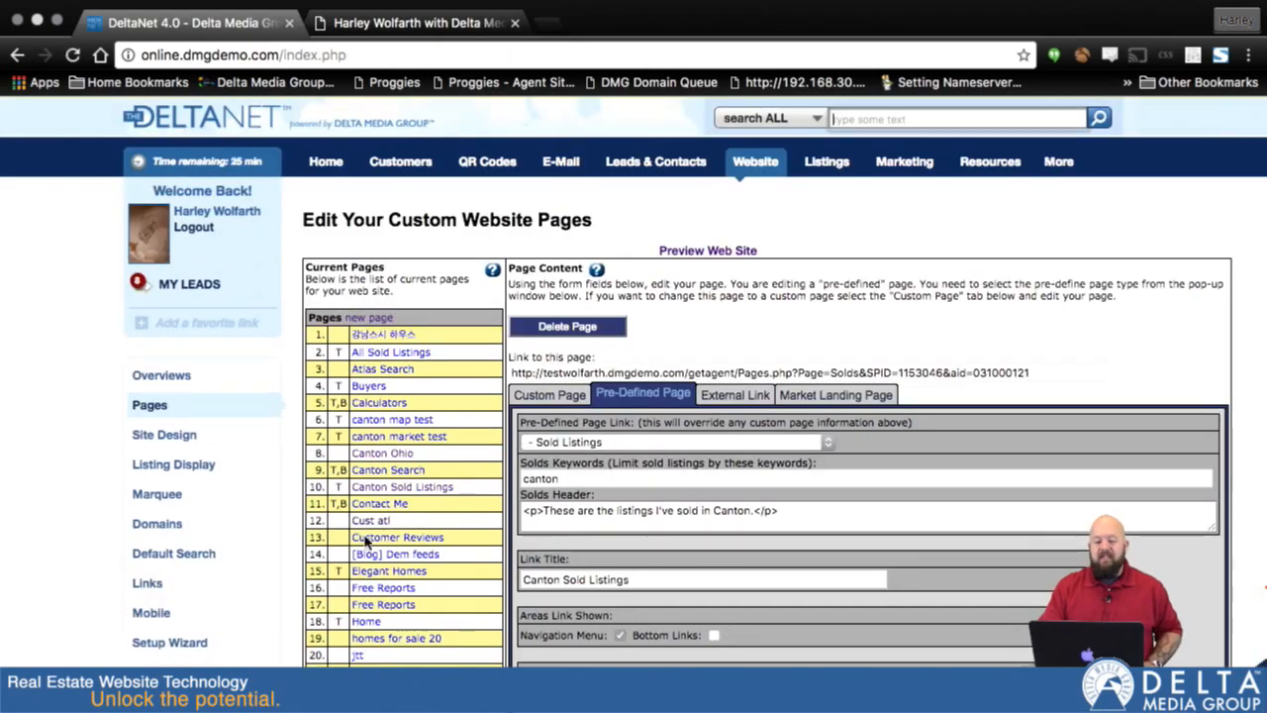
- Nest Canton Sold Listings under All Sold Listings in the navigation menu and save the menu order
{"action": "scroll", "coordinate": [382, 580], "scroll_direction": "down", "scroll_amount": 14}
{"action": "scroll", "coordinate": [382, 579], "scroll_direction": "down", "scroll_amount": 15}
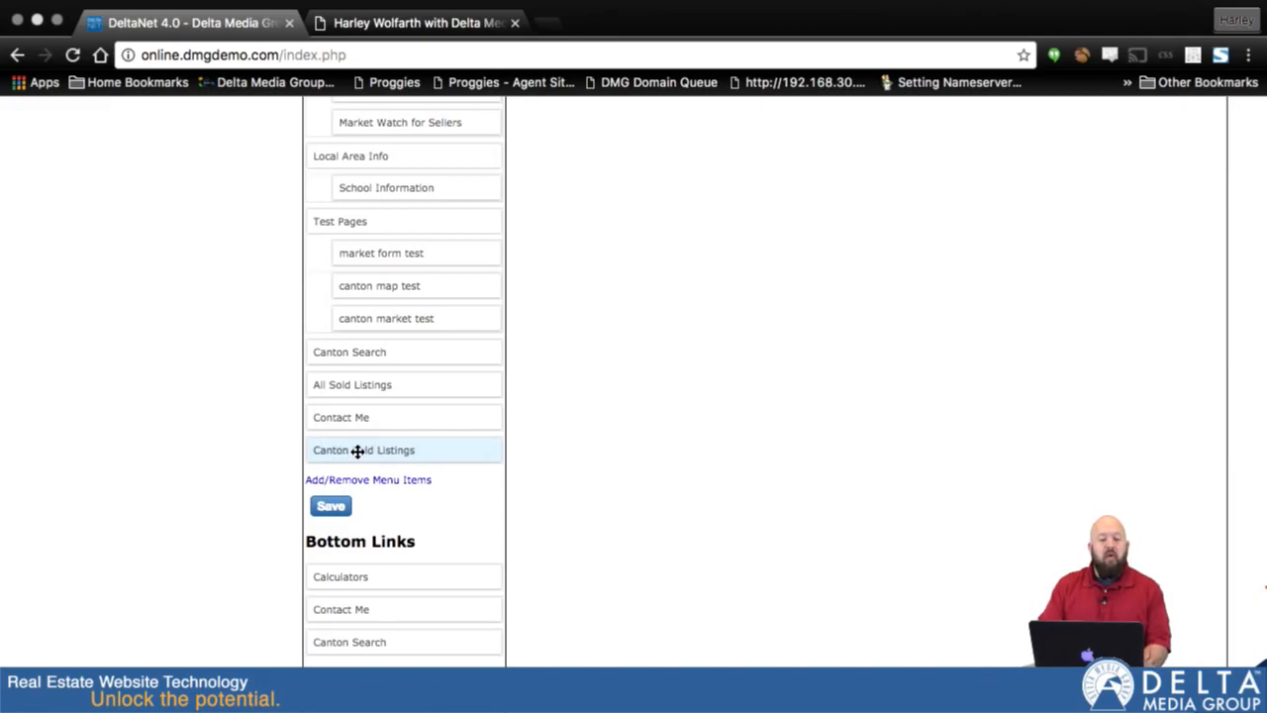
{"action": "left_click_drag", "start_coordinate": [357, 450], "coordinate": [403, 415]}
{"action": "left_click", "coordinate": [329, 506]}
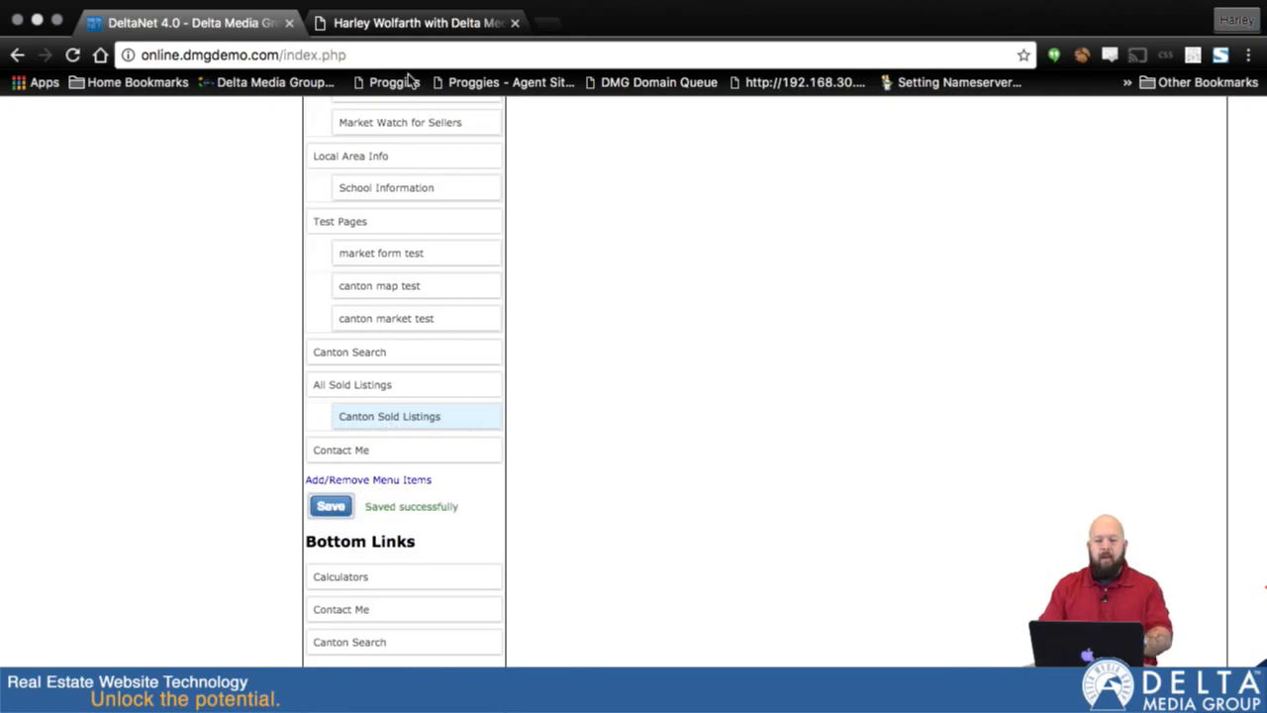
- Reload the agent website, check the All Sold Listings submenu, and open the Canton Sold Listings page to review its content
{"action": "left_click", "coordinate": [416, 25]}
{"action": "key", "text": "super+r"}
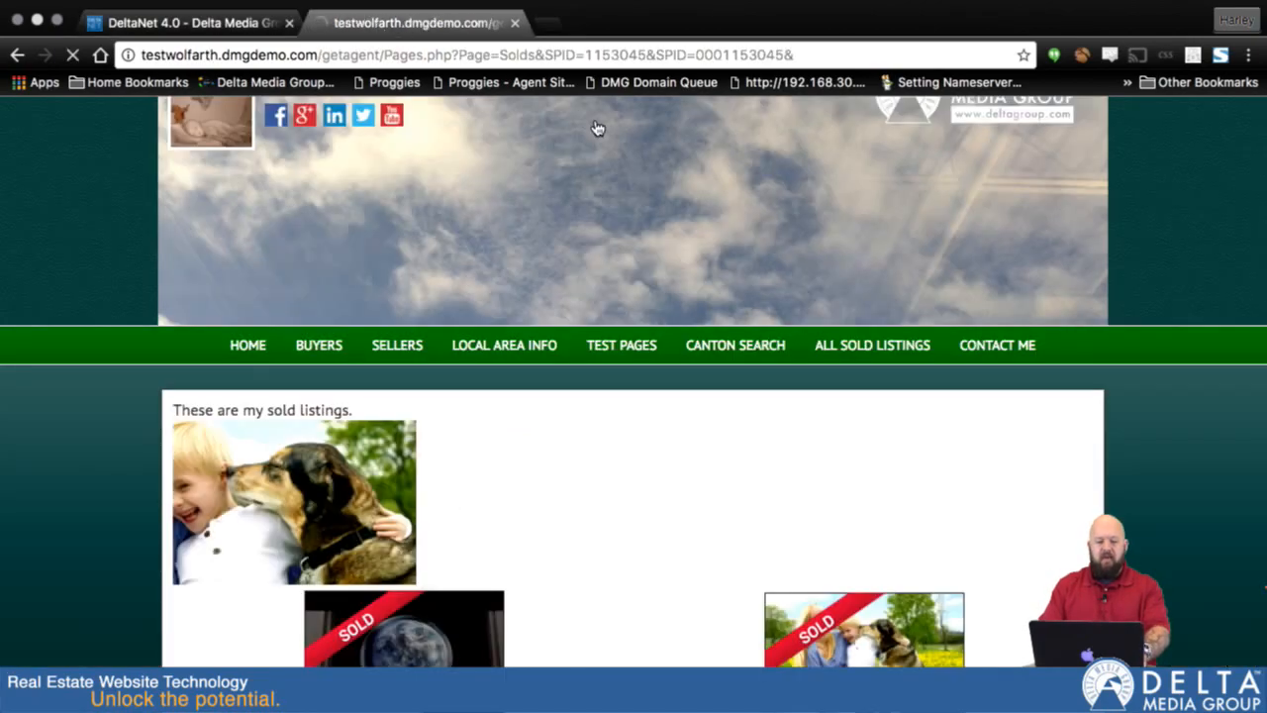
{"action": "mouse_move", "coordinate": [886, 359]}
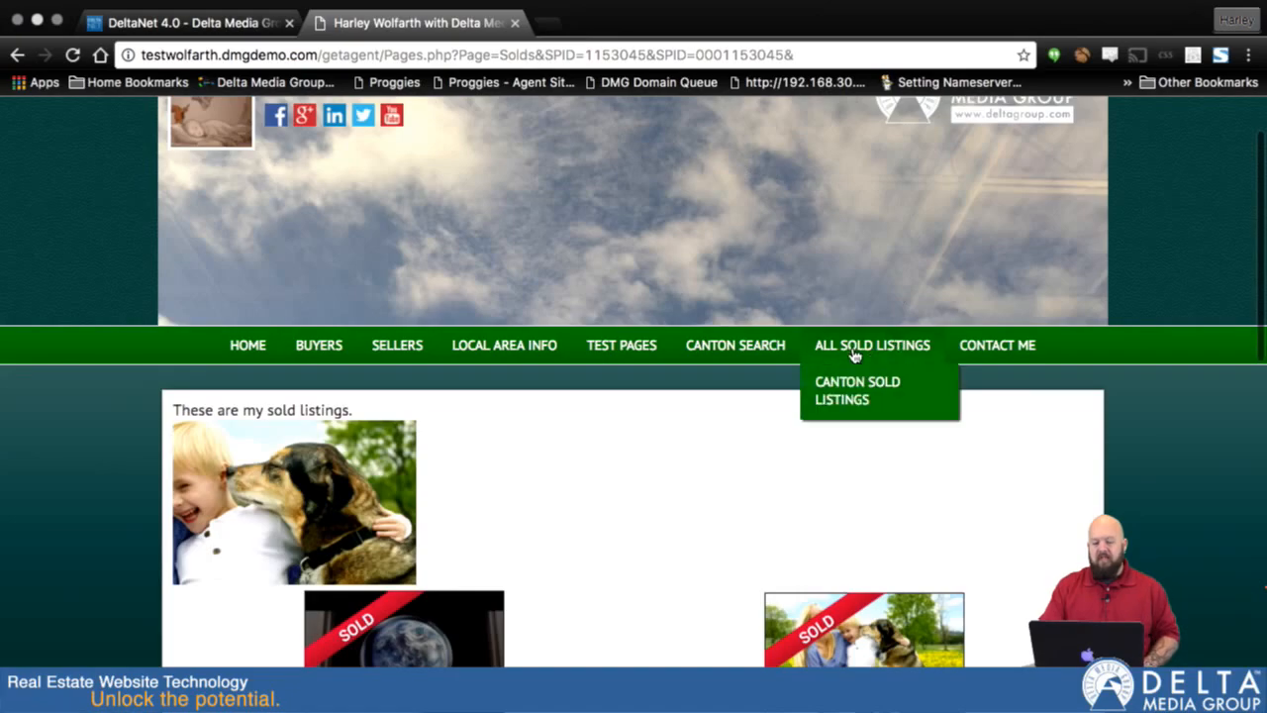
{"action": "left_click", "coordinate": [852, 348]}
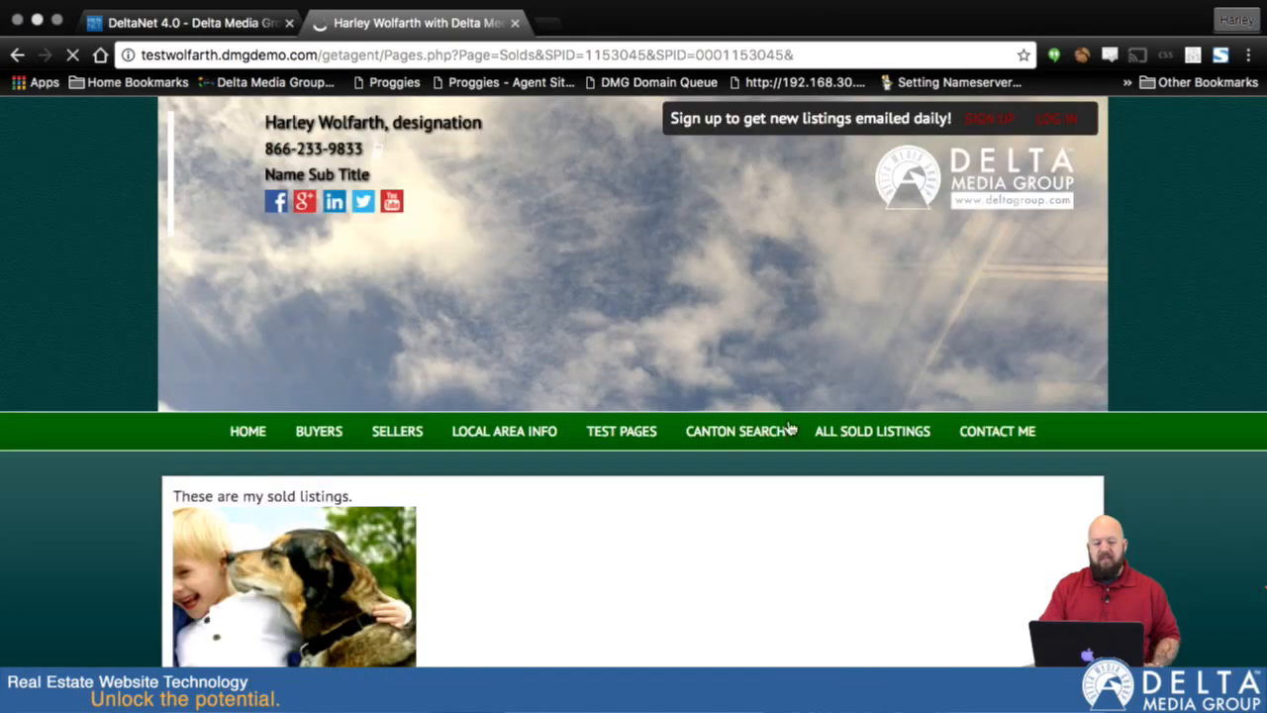
{"action": "scroll", "coordinate": [761, 456], "scroll_direction": "down", "scroll_amount": 5}
{"action": "scroll", "coordinate": [762, 453], "scroll_direction": "up", "scroll_amount": 10}
{"action": "mouse_move", "coordinate": [847, 430]}
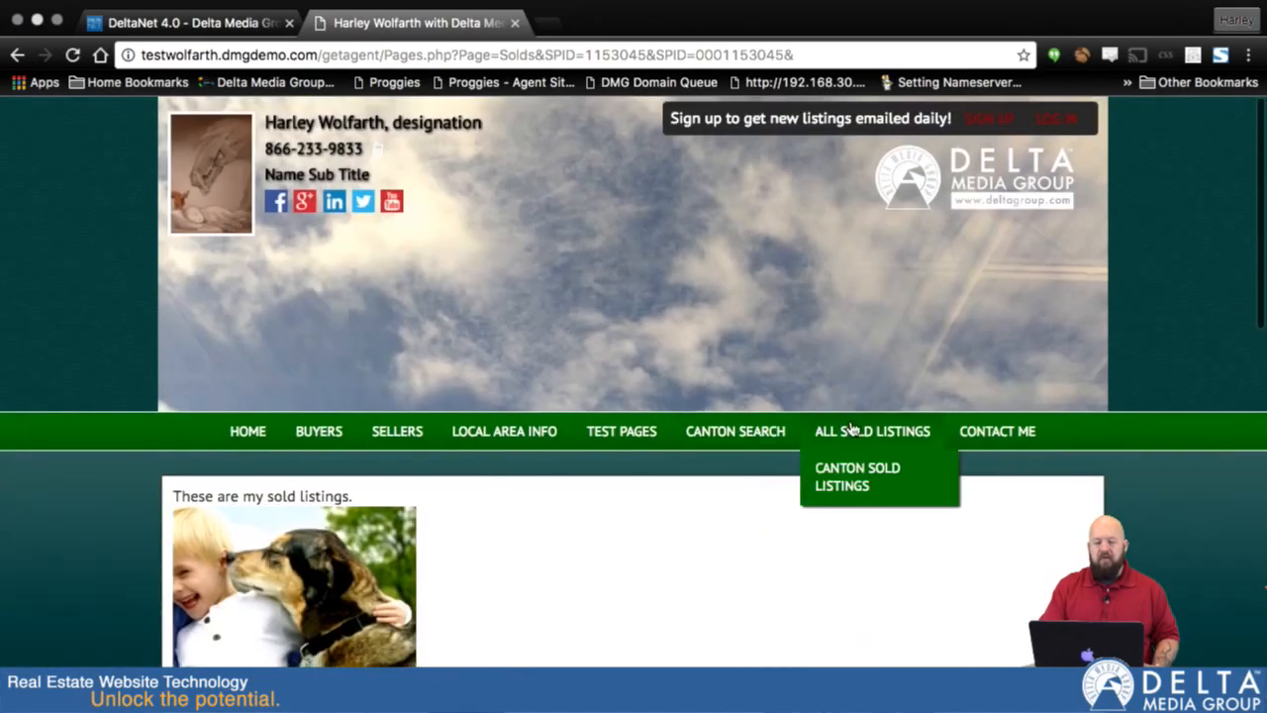
{"action": "left_click", "coordinate": [875, 495]}
{"action": "scroll", "coordinate": [838, 609], "scroll_direction": "down", "scroll_amount": 5}
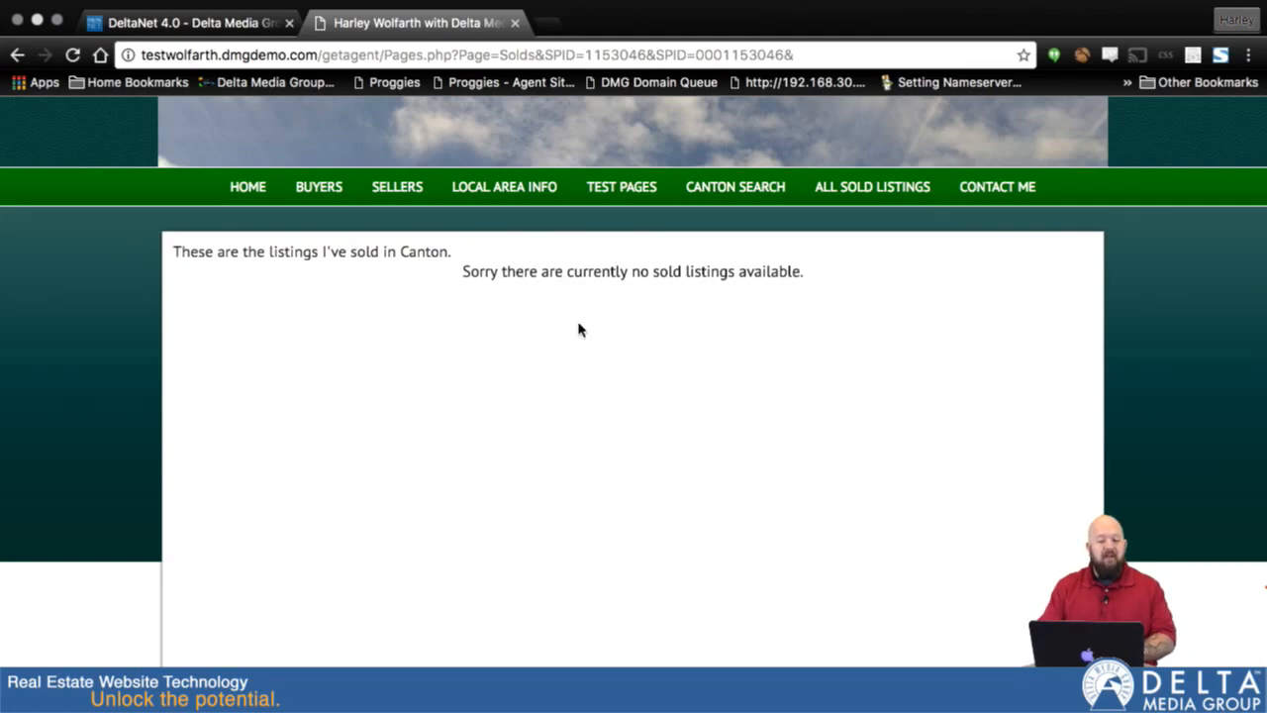
- Switch to DeltaNet and open the first listing in the Sold Listings table for editing
{"action": "mouse_move", "coordinate": [219, 5]}
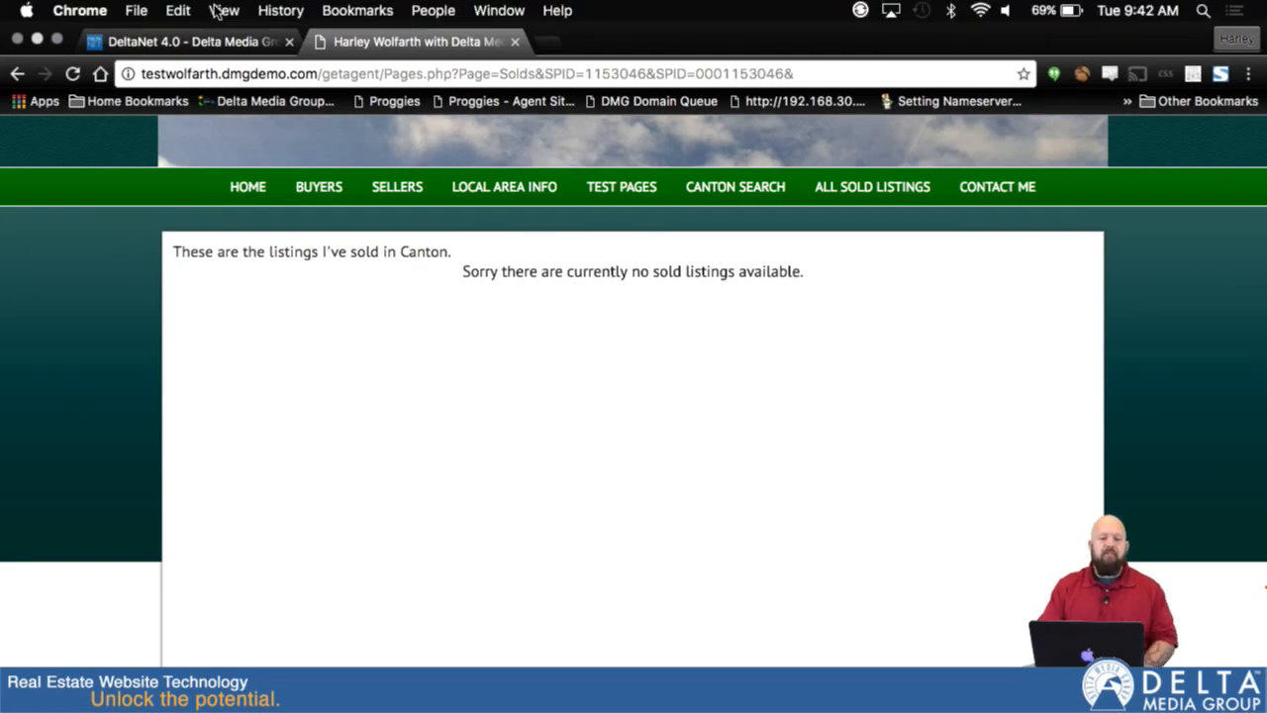
{"action": "left_click", "coordinate": [166, 36]}
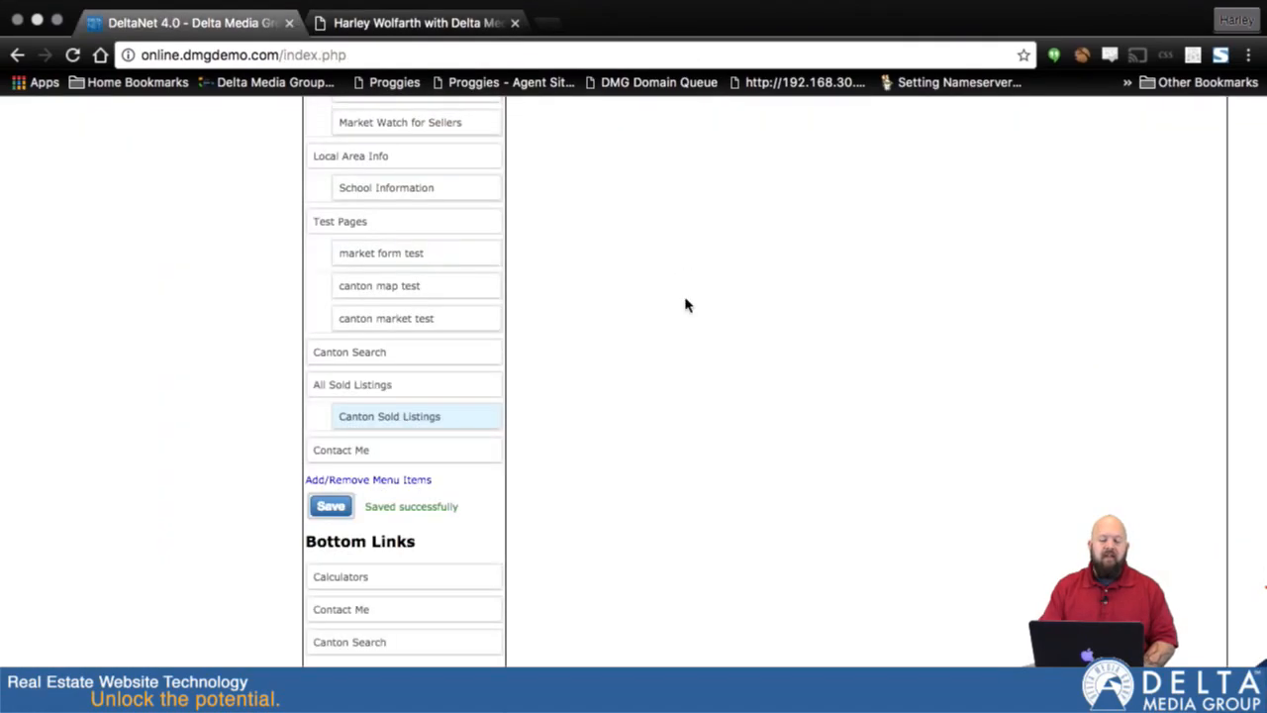
{"action": "scroll", "coordinate": [684, 303], "scroll_direction": "up", "scroll_amount": 15}
{"action": "scroll", "coordinate": [688, 302], "scroll_direction": "up", "scroll_amount": 3}
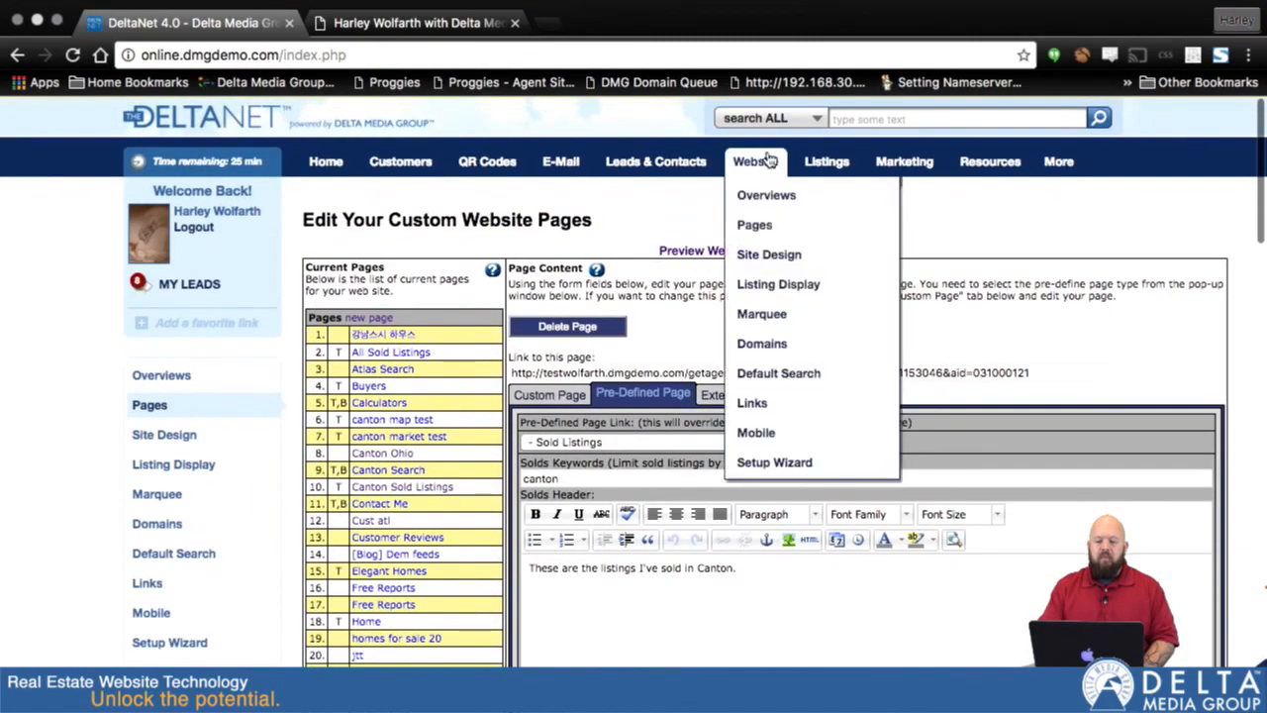
{"action": "mouse_move", "coordinate": [836, 169]}
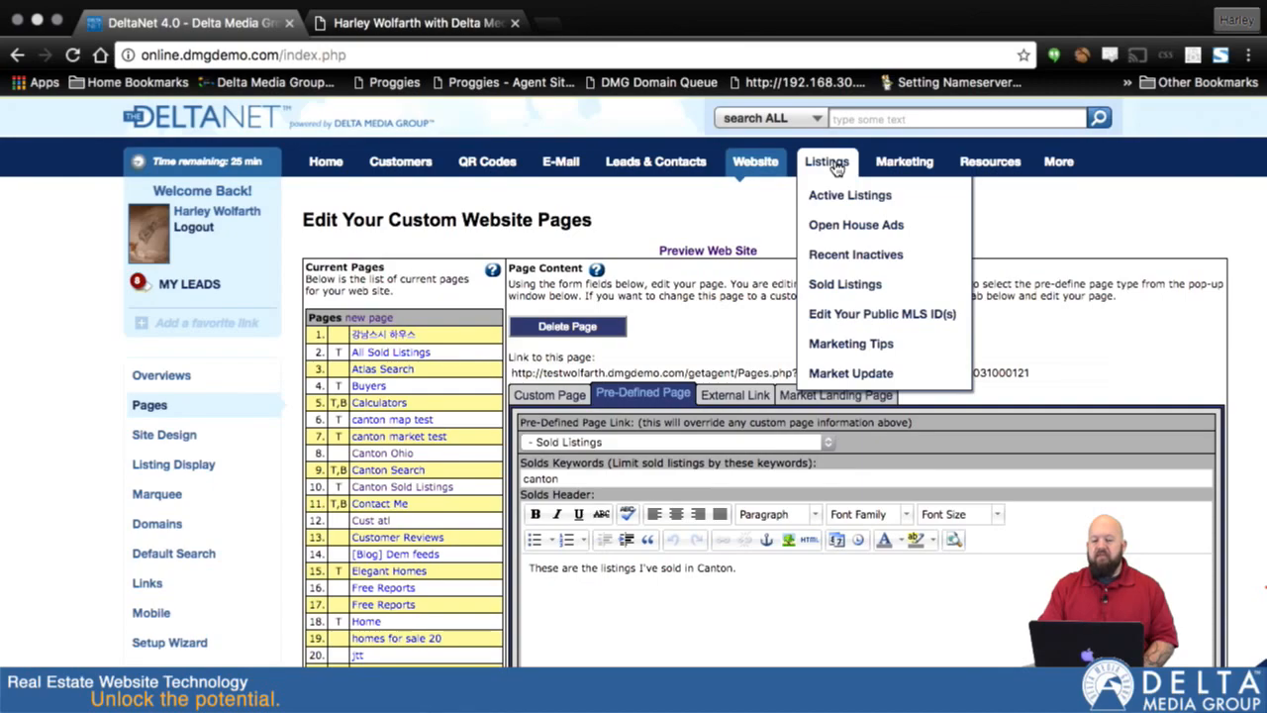
{"action": "left_click", "coordinate": [832, 289]}
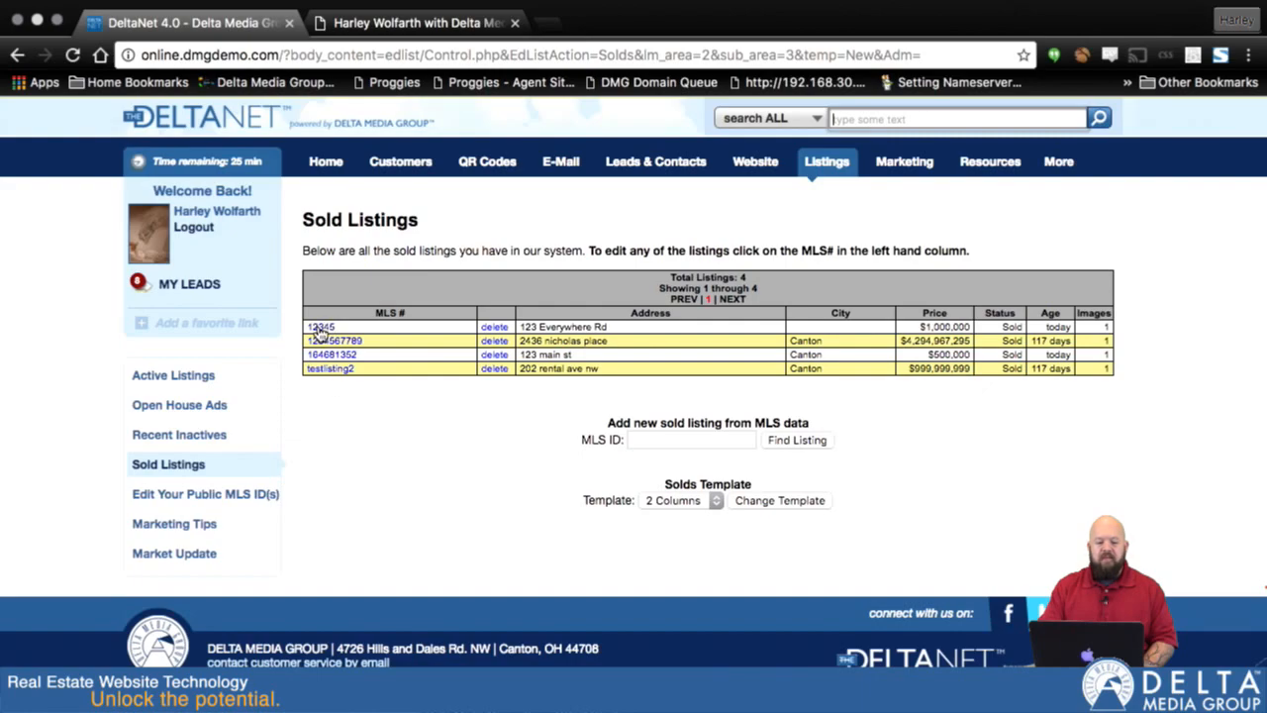
{"action": "left_click", "coordinate": [320, 328]}
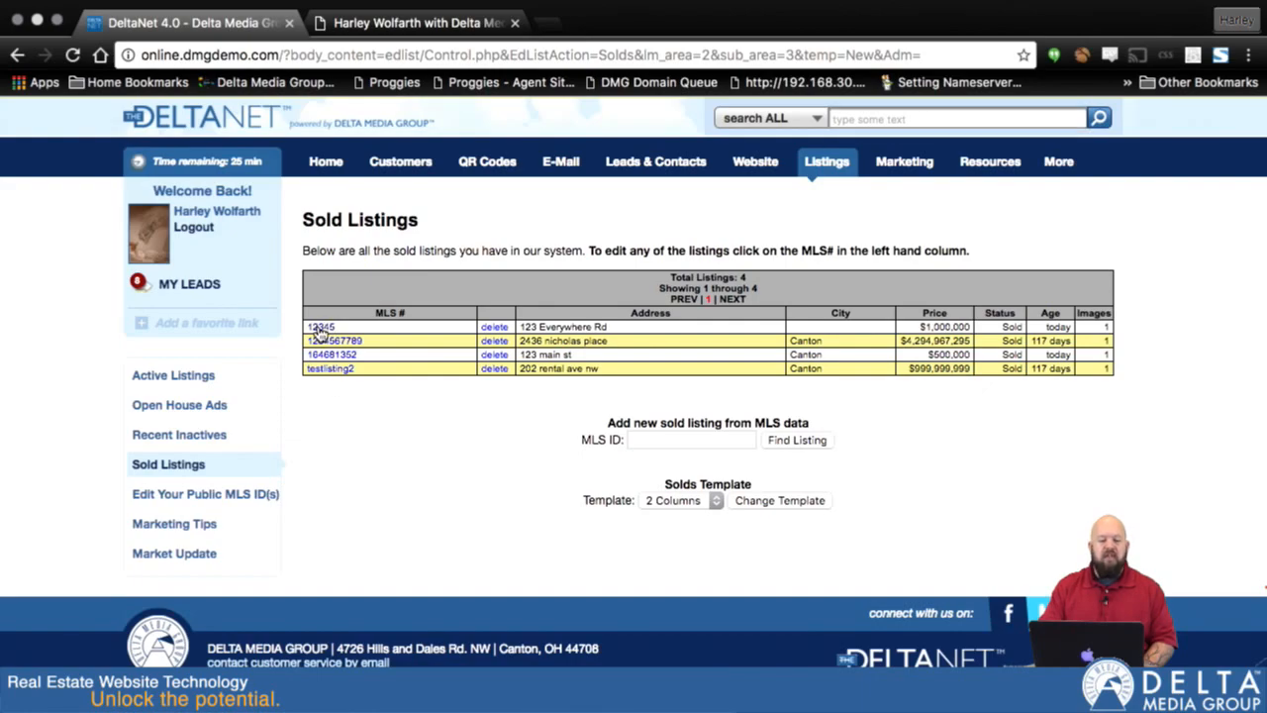
- Set the first sold listing's keyword to "canton" and save the updated comments
{"action": "left_click", "coordinate": [700, 591]}
{"action": "type", "text": "canton"}
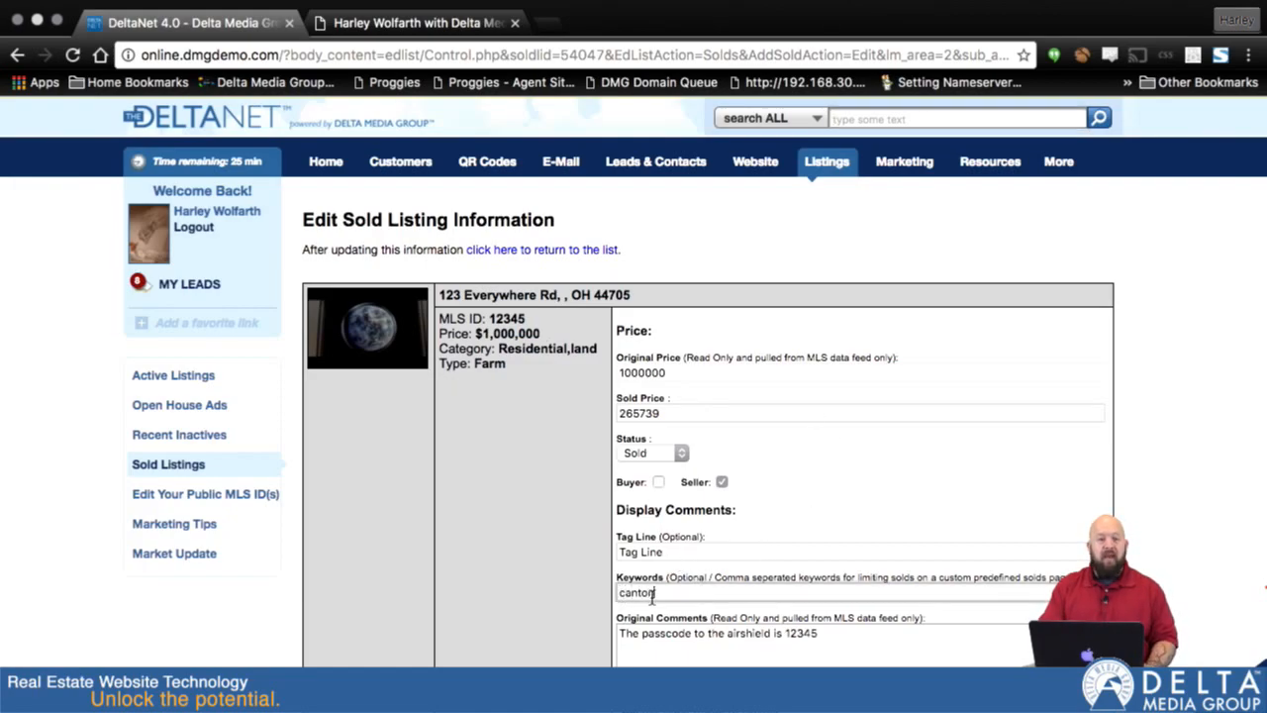
{"action": "left_click", "coordinate": [912, 545]}
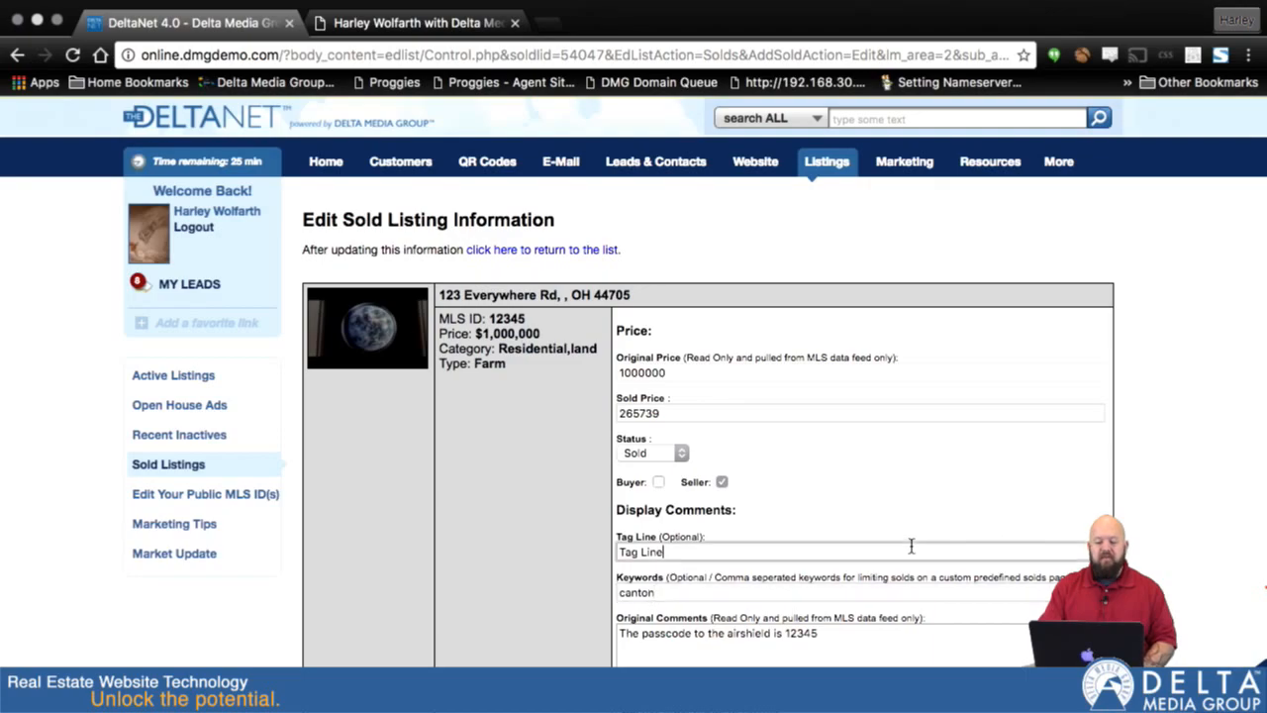
{"action": "scroll", "coordinate": [911, 544], "scroll_direction": "down", "scroll_amount": 5}
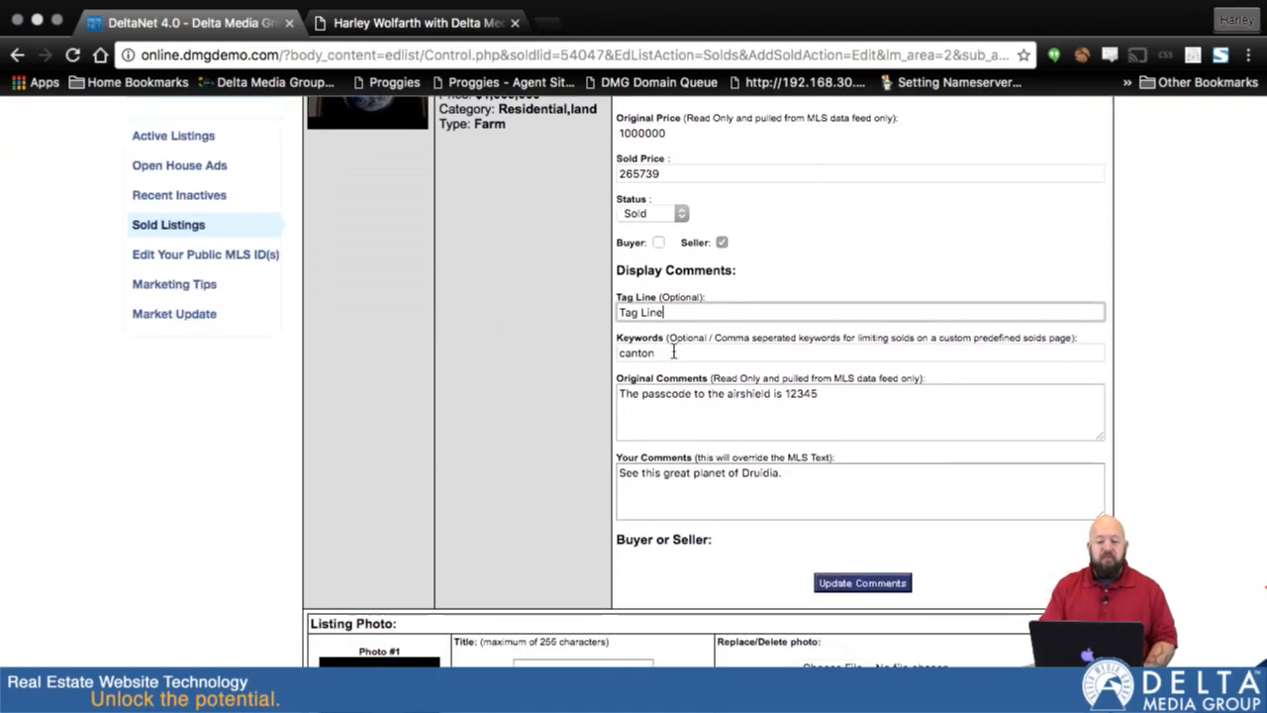
{"action": "scroll", "coordinate": [769, 391], "scroll_direction": "down", "scroll_amount": 4}
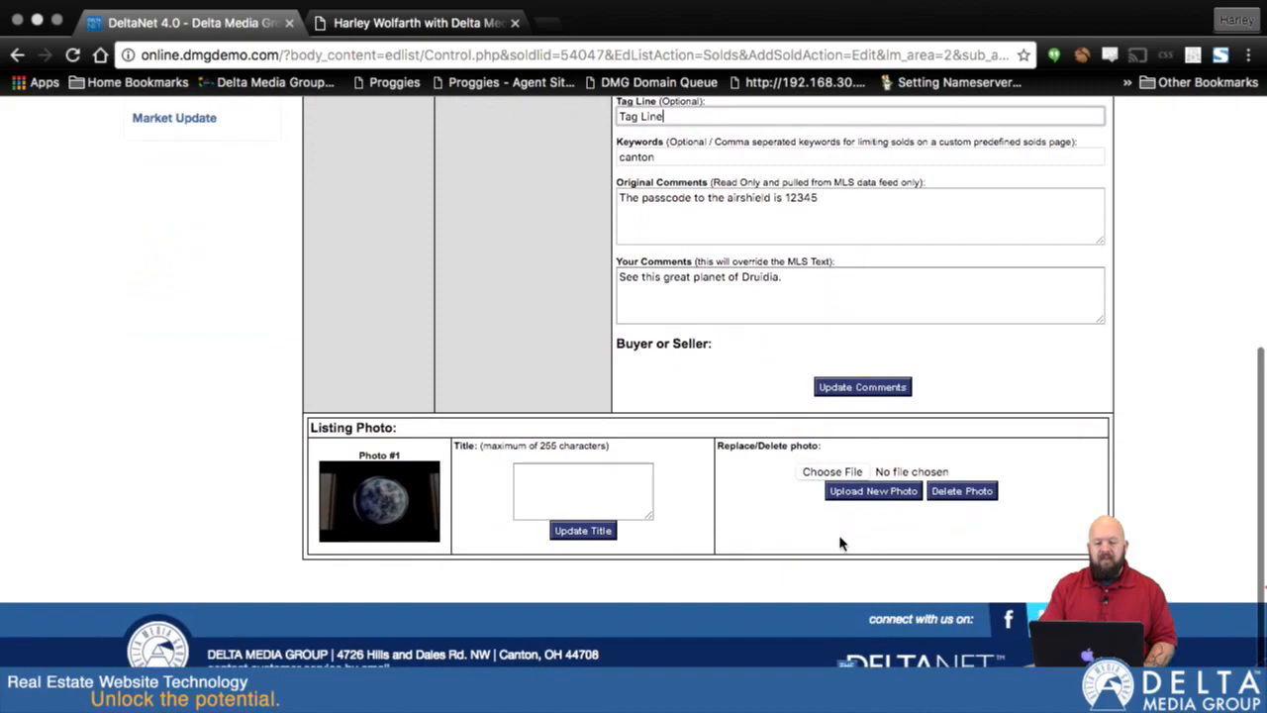
{"action": "left_click", "coordinate": [862, 386]}
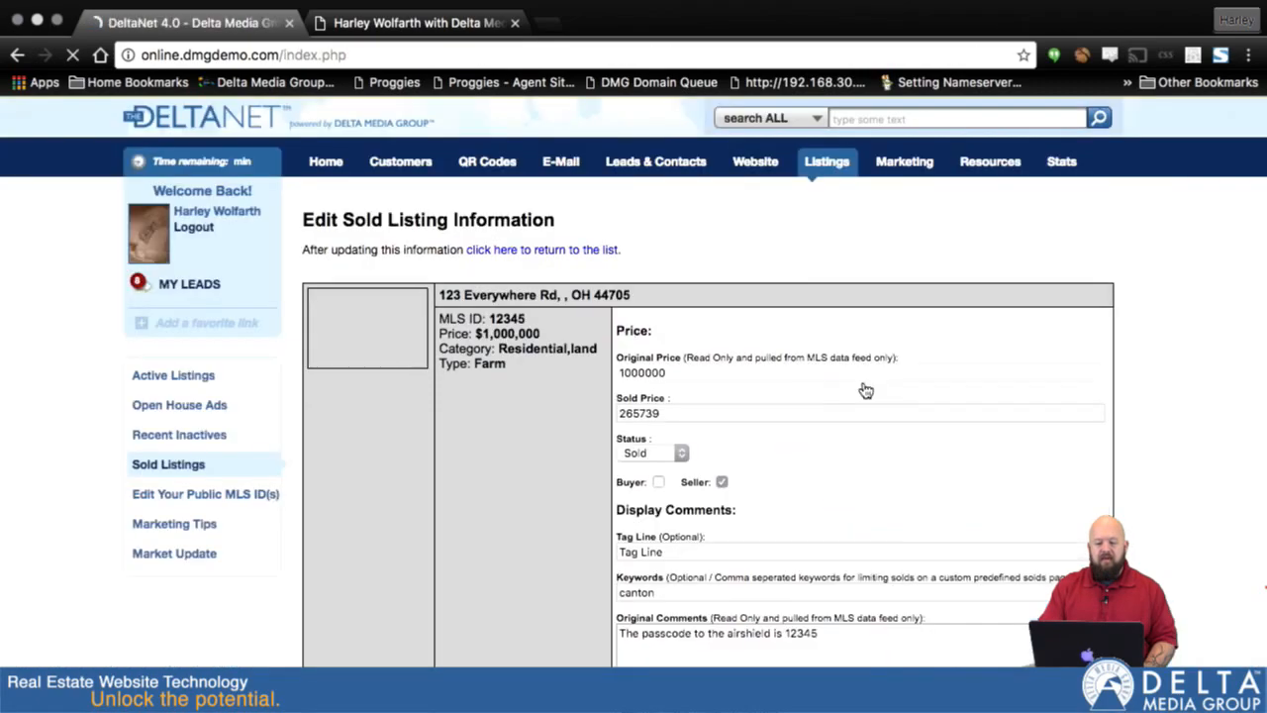
- Open the Canton Sold Listings page in the website page editor and review its solds keyword and header settings
{"action": "scroll", "coordinate": [867, 391], "scroll_direction": "down", "scroll_amount": 1}
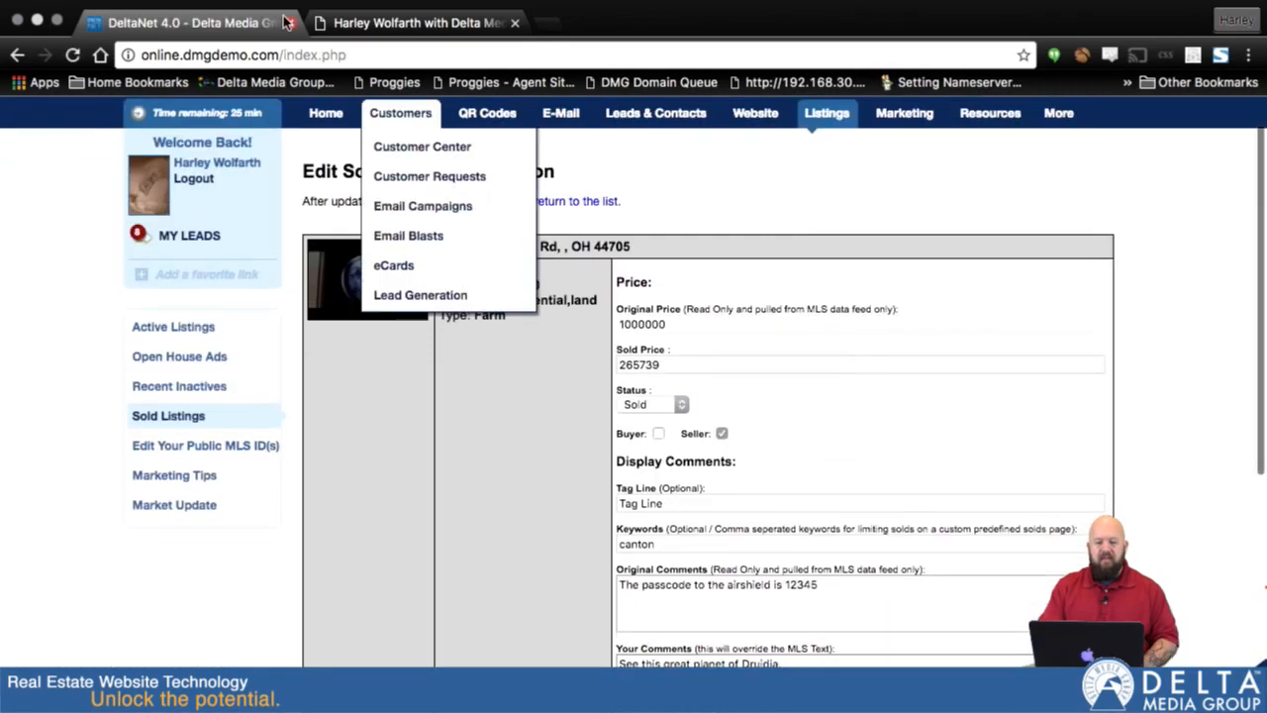
{"action": "scroll", "coordinate": [710, 216], "scroll_direction": "up", "scroll_amount": 1}
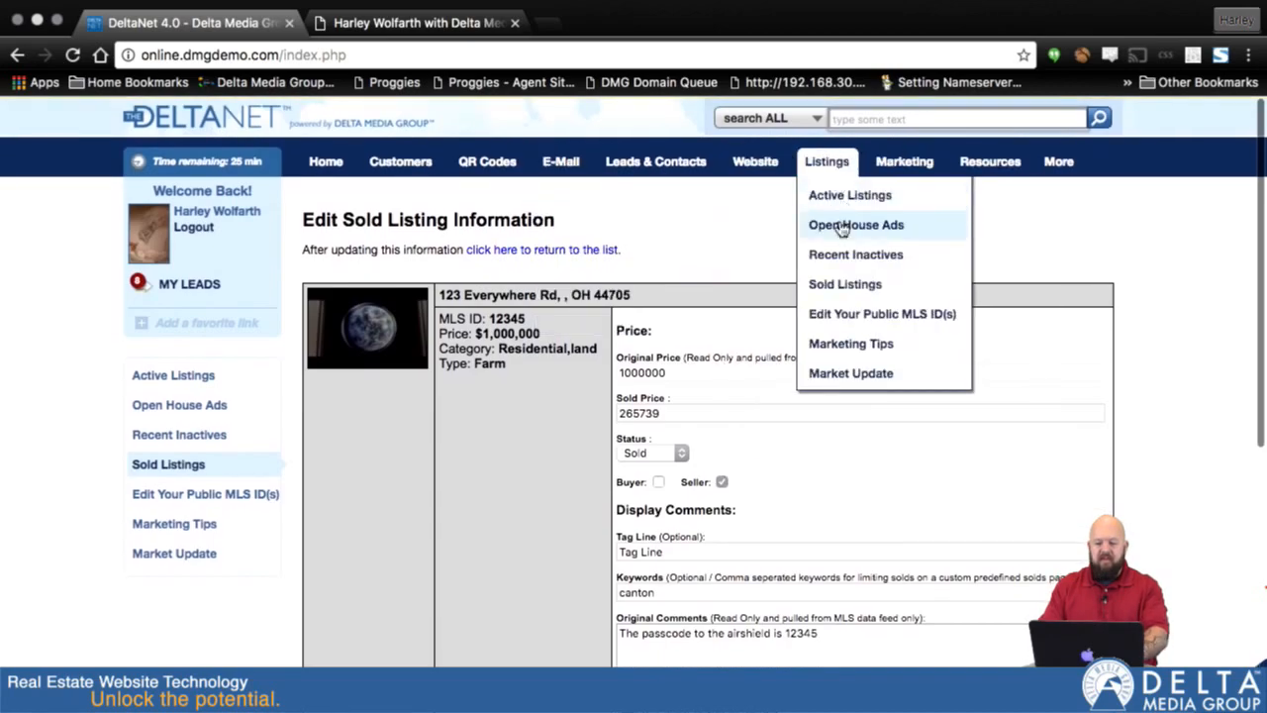
{"action": "mouse_move", "coordinate": [753, 167]}
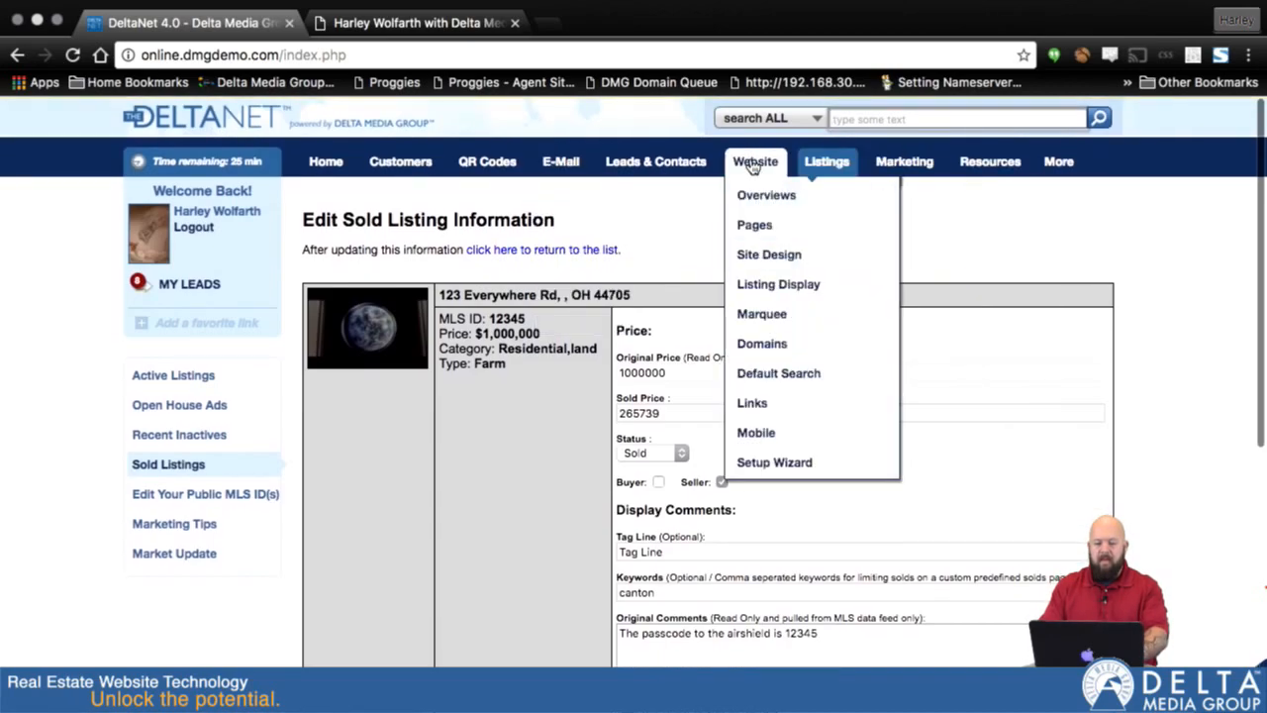
{"action": "left_click", "coordinate": [760, 230]}
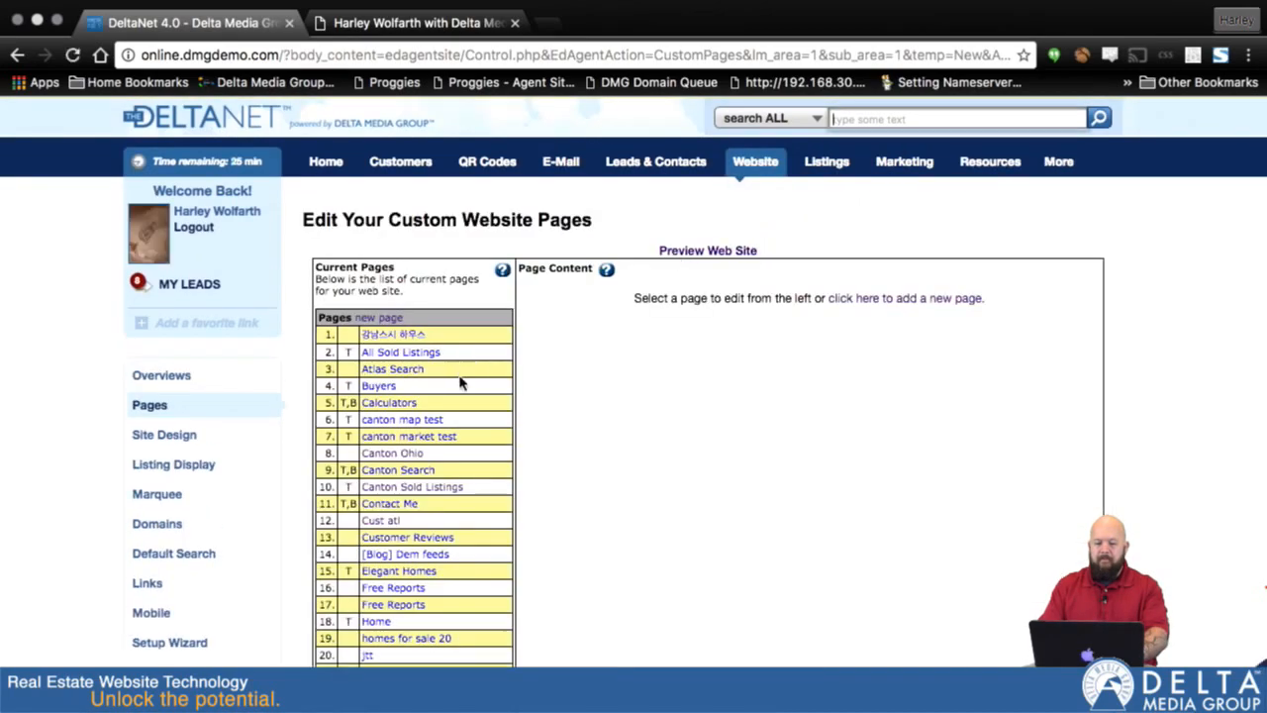
{"action": "left_click", "coordinate": [404, 488]}
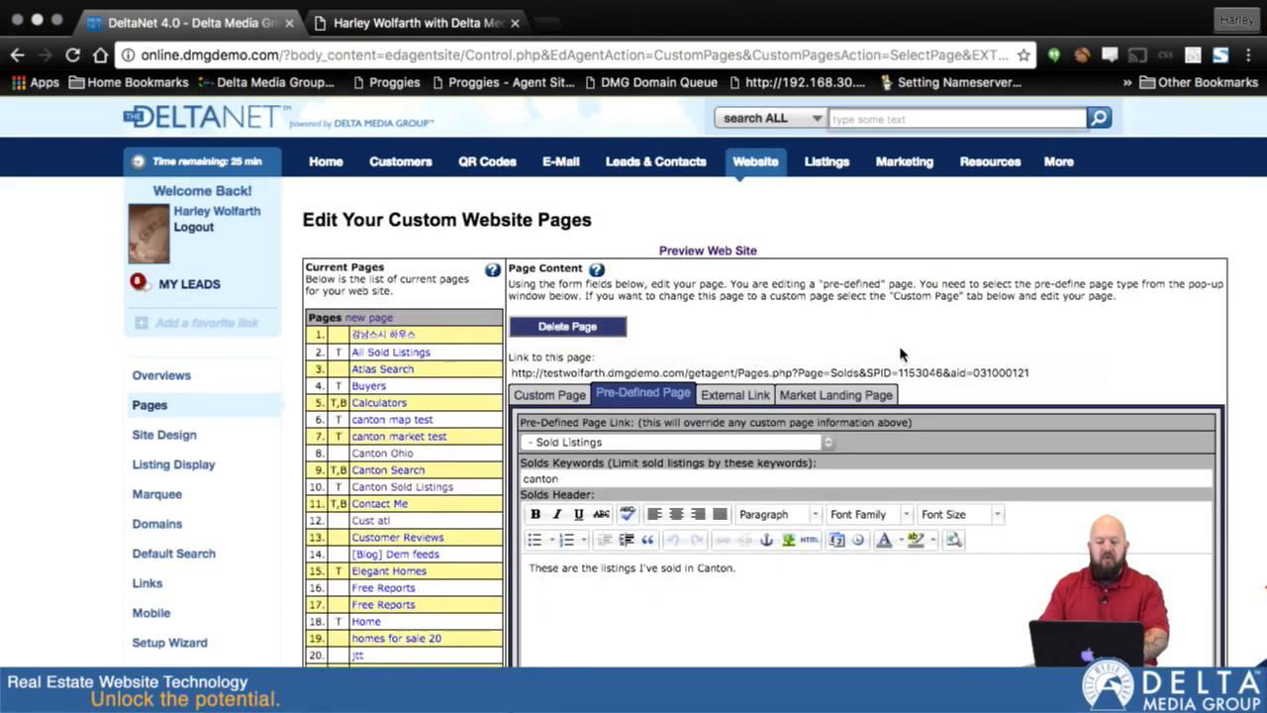
{"action": "scroll", "coordinate": [901, 353], "scroll_direction": "down", "scroll_amount": 2}
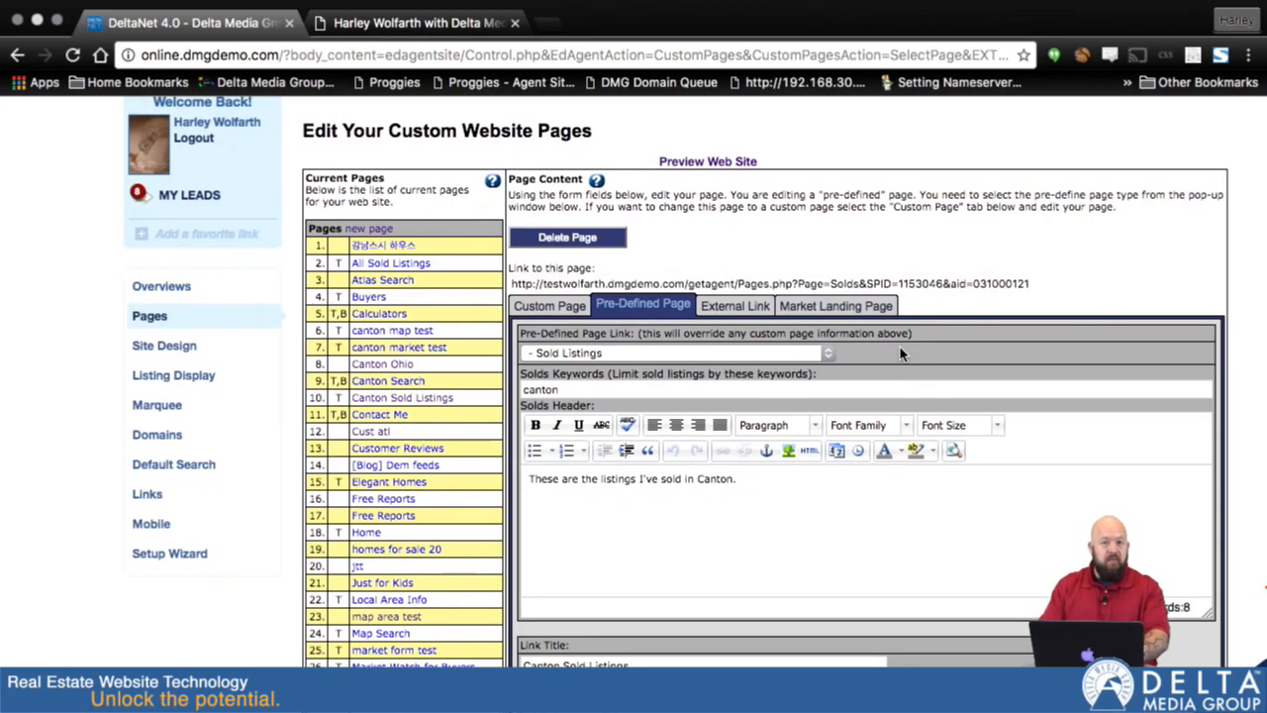
{"action": "scroll", "coordinate": [901, 353], "scroll_direction": "down", "scroll_amount": 1}
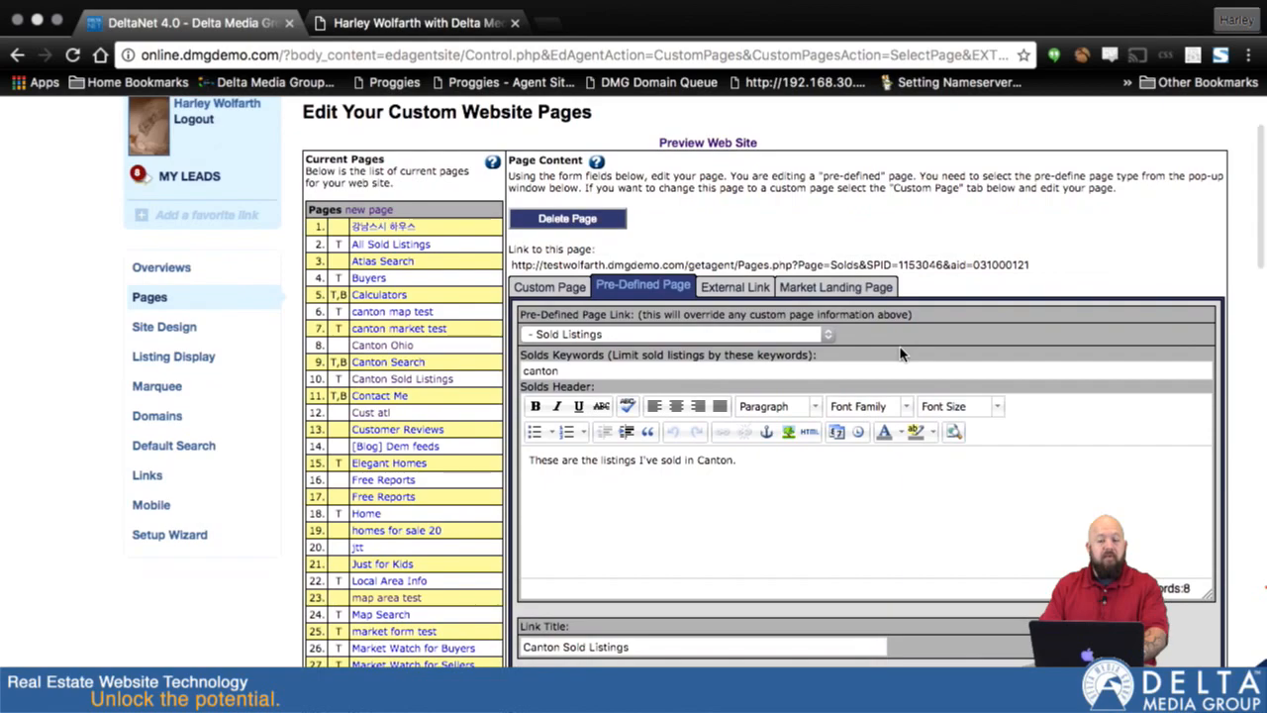
- Switch to the agent website, reload the Canton Sold Listings page, and check which sold listings it displays
{"action": "left_click", "coordinate": [425, 28]}
{"action": "key", "text": "super+r"}
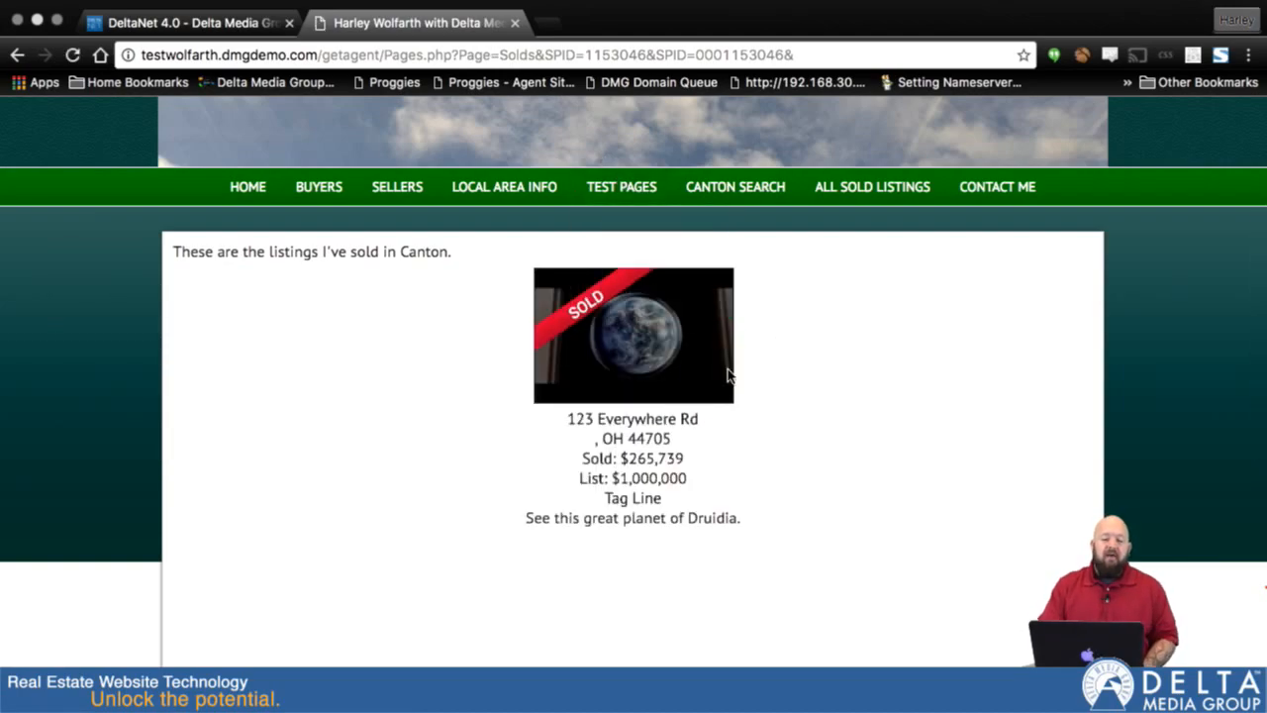
{"action": "mouse_move", "coordinate": [863, 187]}
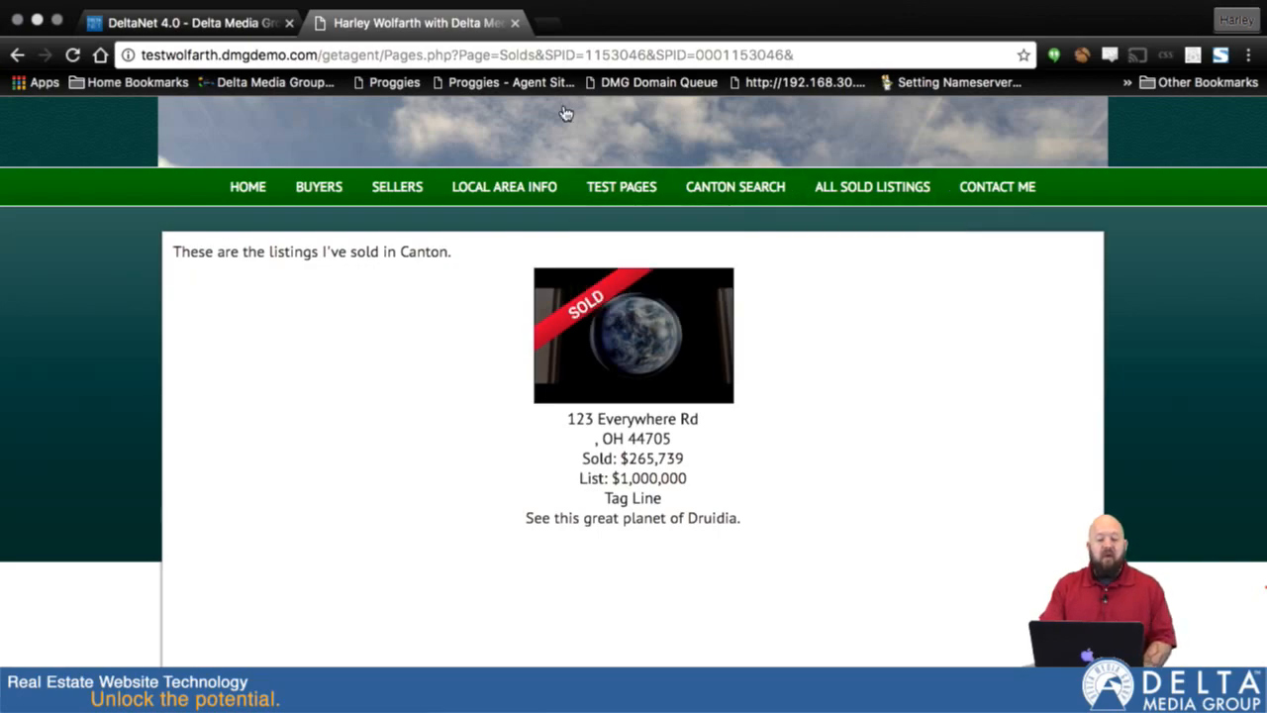
- Return to DeltaNet and open the second listing in the Sold Listings table, the one in Canton, for editing
{"action": "left_click", "coordinate": [199, 21]}
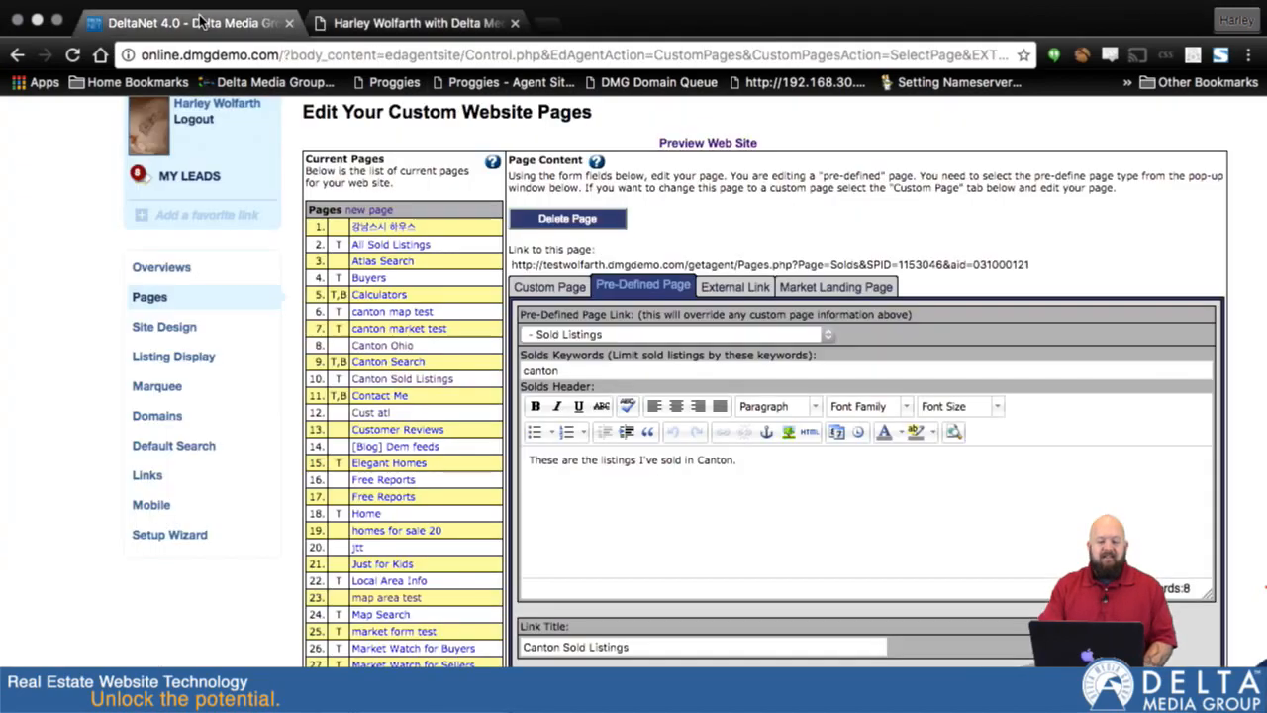
{"action": "scroll", "coordinate": [894, 161], "scroll_direction": "up", "scroll_amount": 2}
{"action": "mouse_move", "coordinate": [827, 161]}
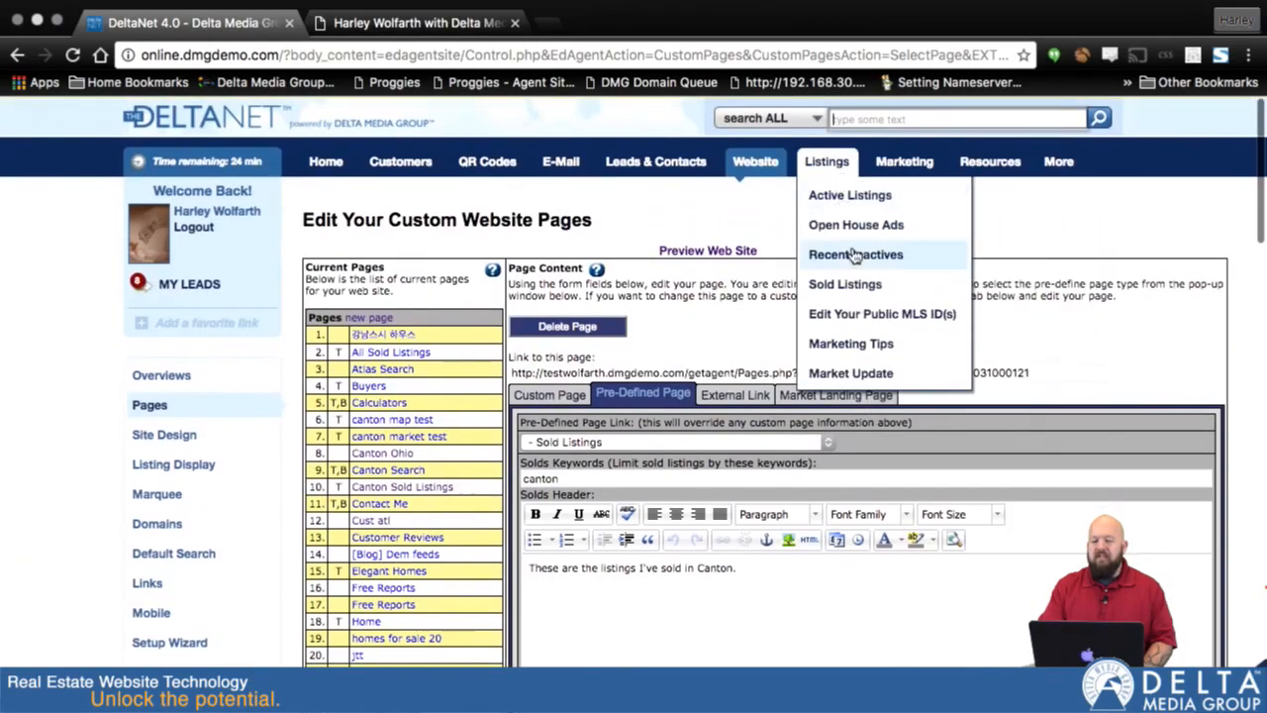
{"action": "left_click", "coordinate": [847, 285]}
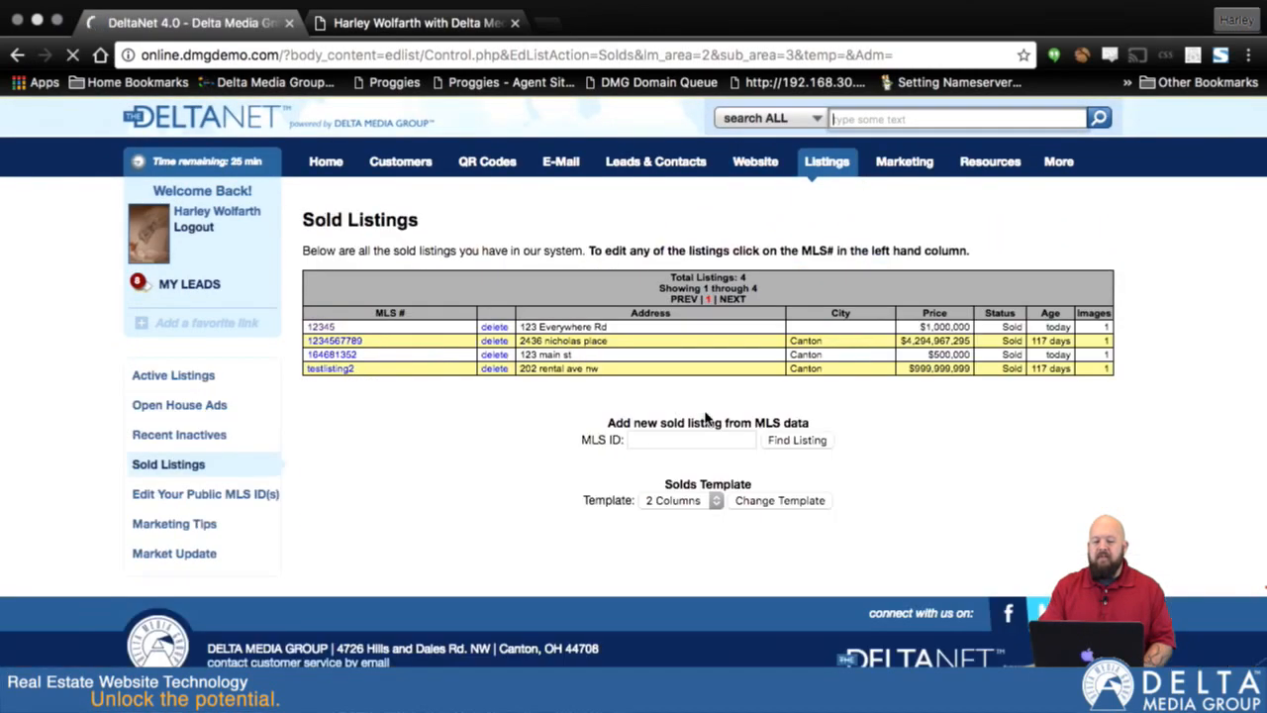
{"action": "left_click", "coordinate": [314, 340]}
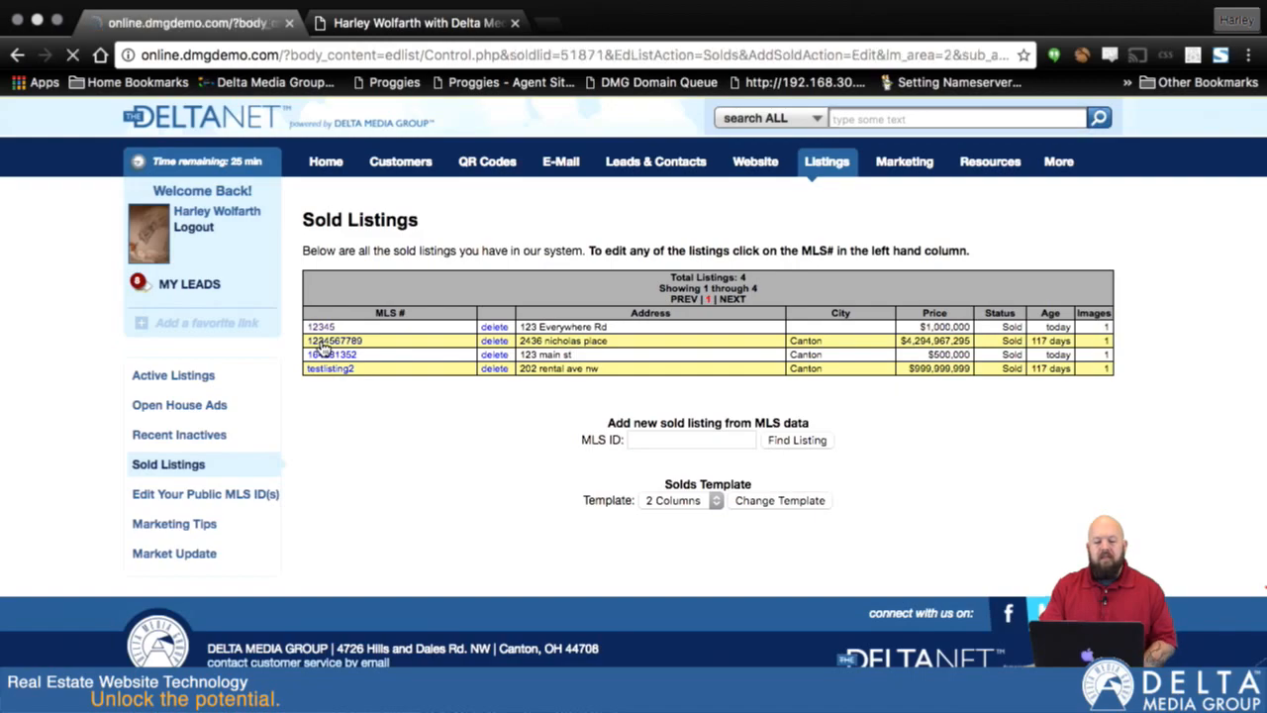
- Replace the second sold listing's keywords with "canton" and save the updated comments
{"action": "scroll", "coordinate": [613, 503], "scroll_direction": "down", "scroll_amount": 10}
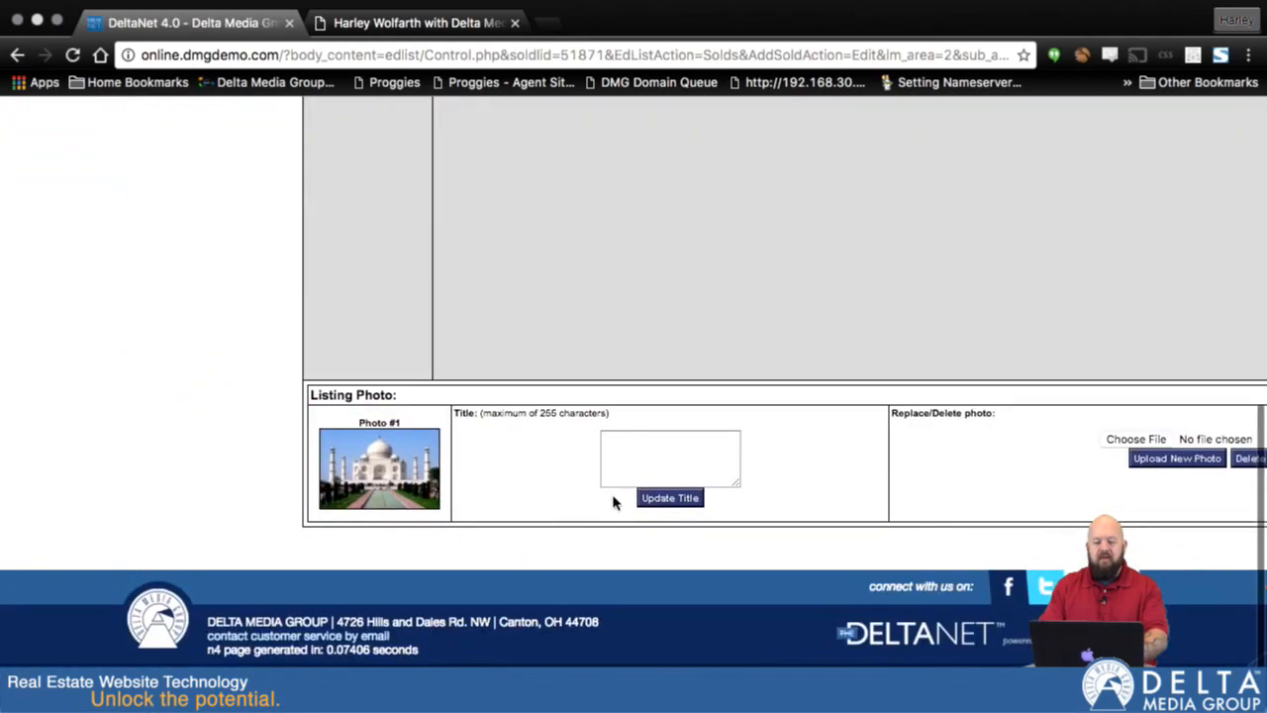
{"action": "scroll", "coordinate": [613, 503], "scroll_direction": "up", "scroll_amount": 5}
{"action": "scroll", "coordinate": [613, 503], "scroll_direction": "right", "scroll_amount": 3}
{"action": "scroll", "coordinate": [937, 303], "scroll_direction": "left", "scroll_amount": 2}
{"action": "scroll", "coordinate": [937, 303], "scroll_direction": "up", "scroll_amount": 10}
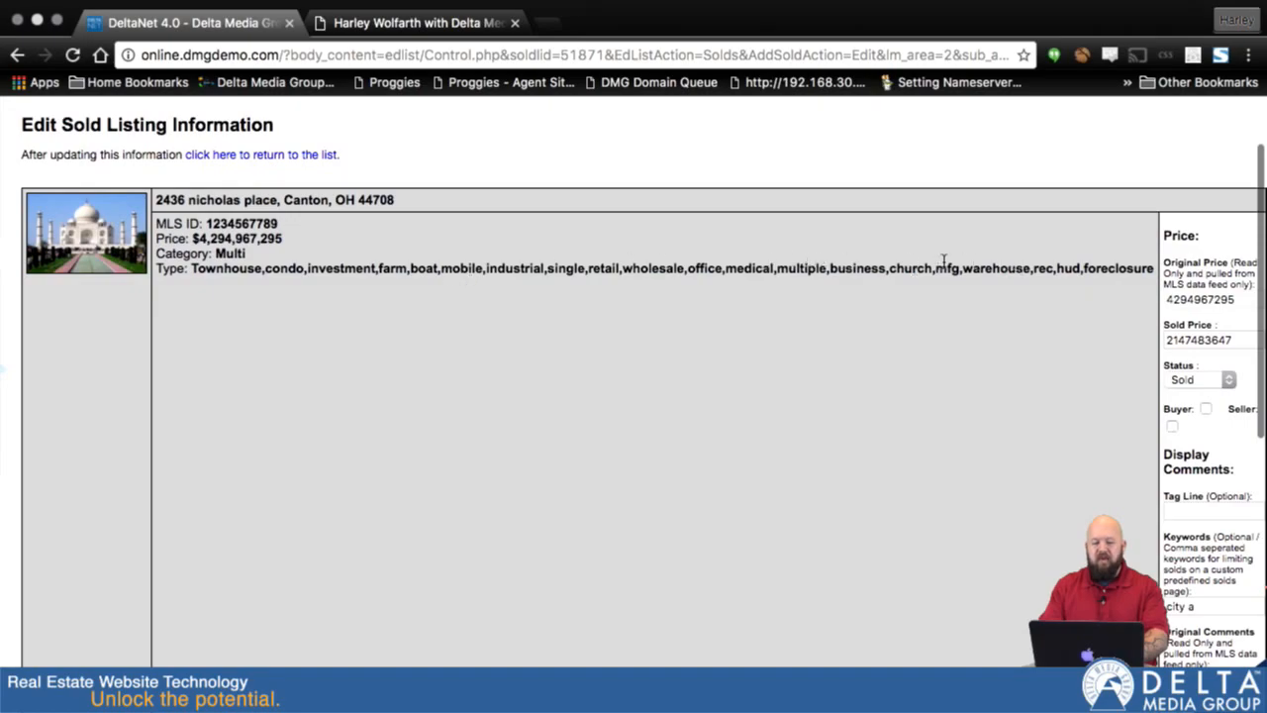
{"action": "scroll", "coordinate": [1164, 475], "scroll_direction": "down", "scroll_amount": 3}
{"action": "left_click", "coordinate": [1184, 356]}
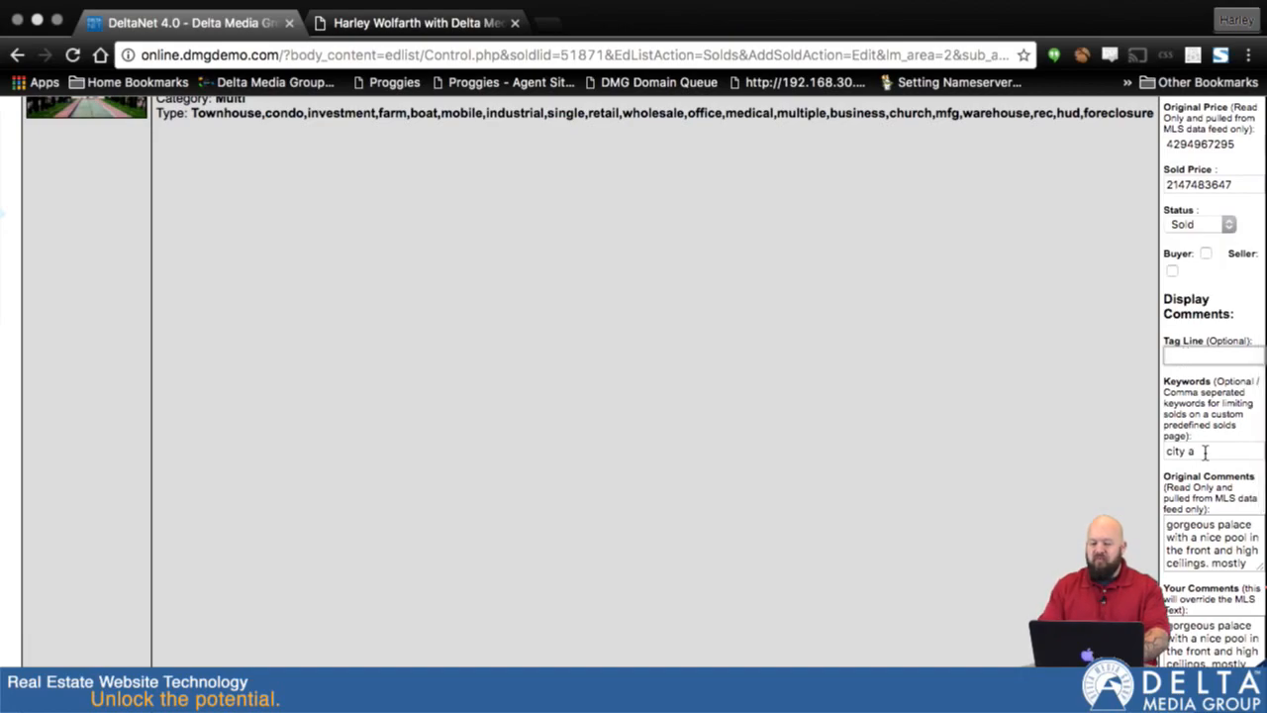
{"action": "key", "text": "Tab"}
{"action": "type", "text": "canton"}
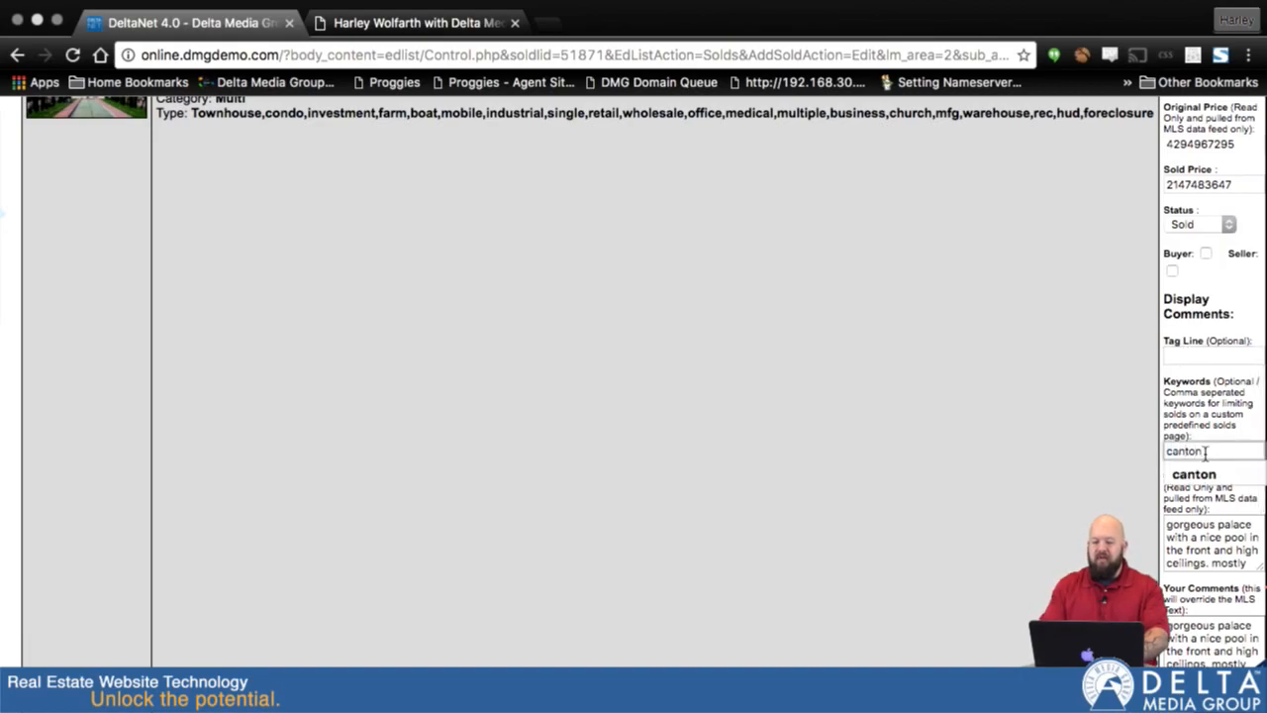
{"action": "scroll", "coordinate": [1061, 522], "scroll_direction": "down", "scroll_amount": 5}
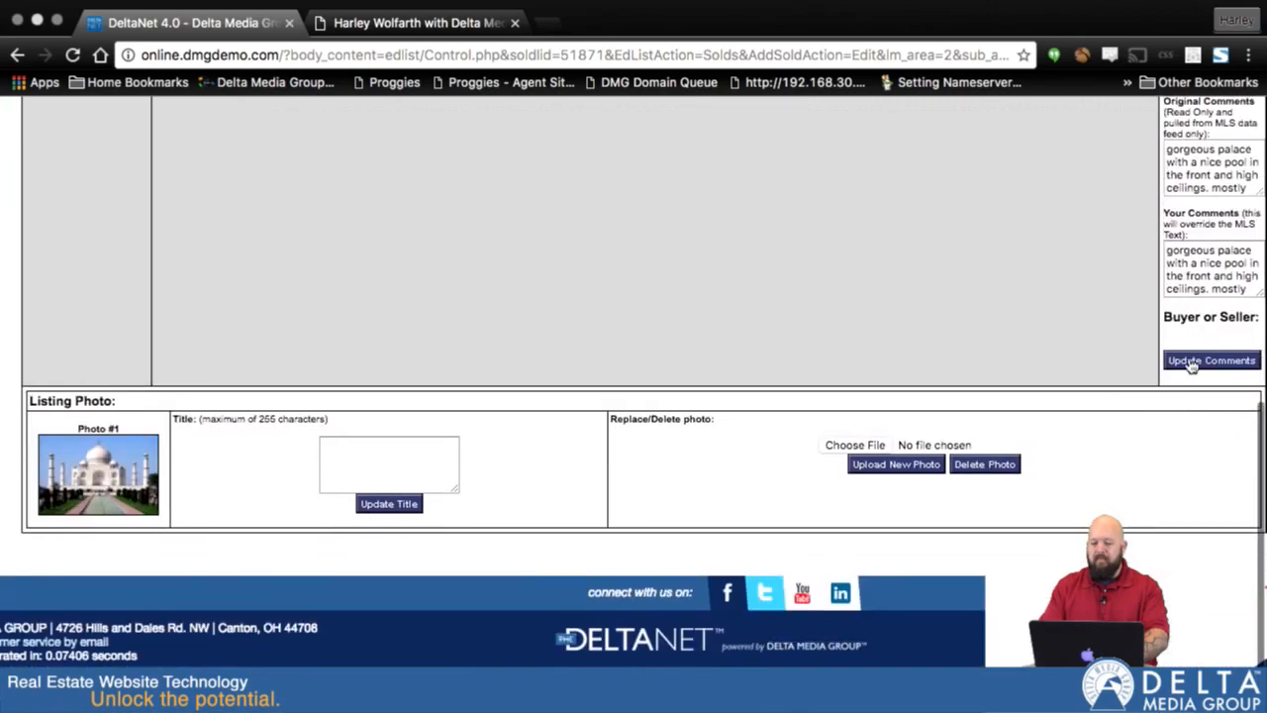
{"action": "left_click", "coordinate": [1191, 361]}
- Start a new website page and make it a pre-defined page with the Sold Listings type
{"action": "mouse_move", "coordinate": [755, 164]}
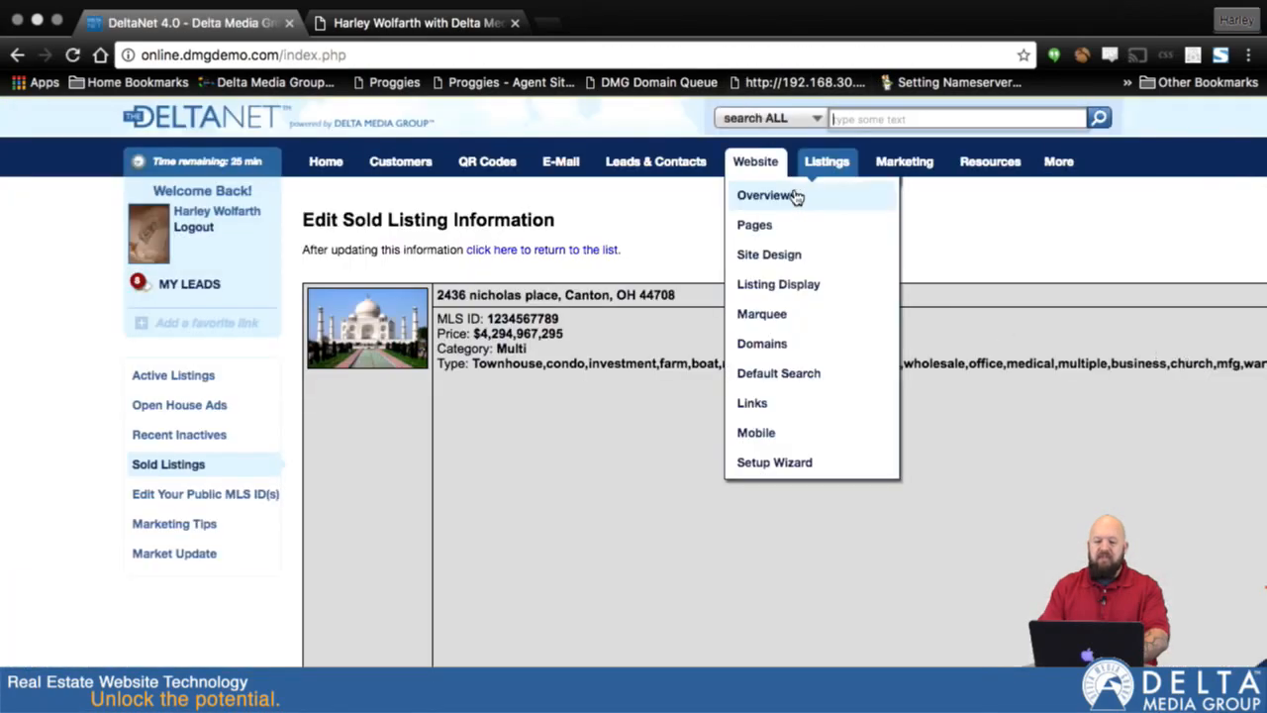
{"action": "left_click", "coordinate": [766, 230]}
{"action": "scroll", "coordinate": [650, 439], "scroll_direction": "down", "scroll_amount": 2}
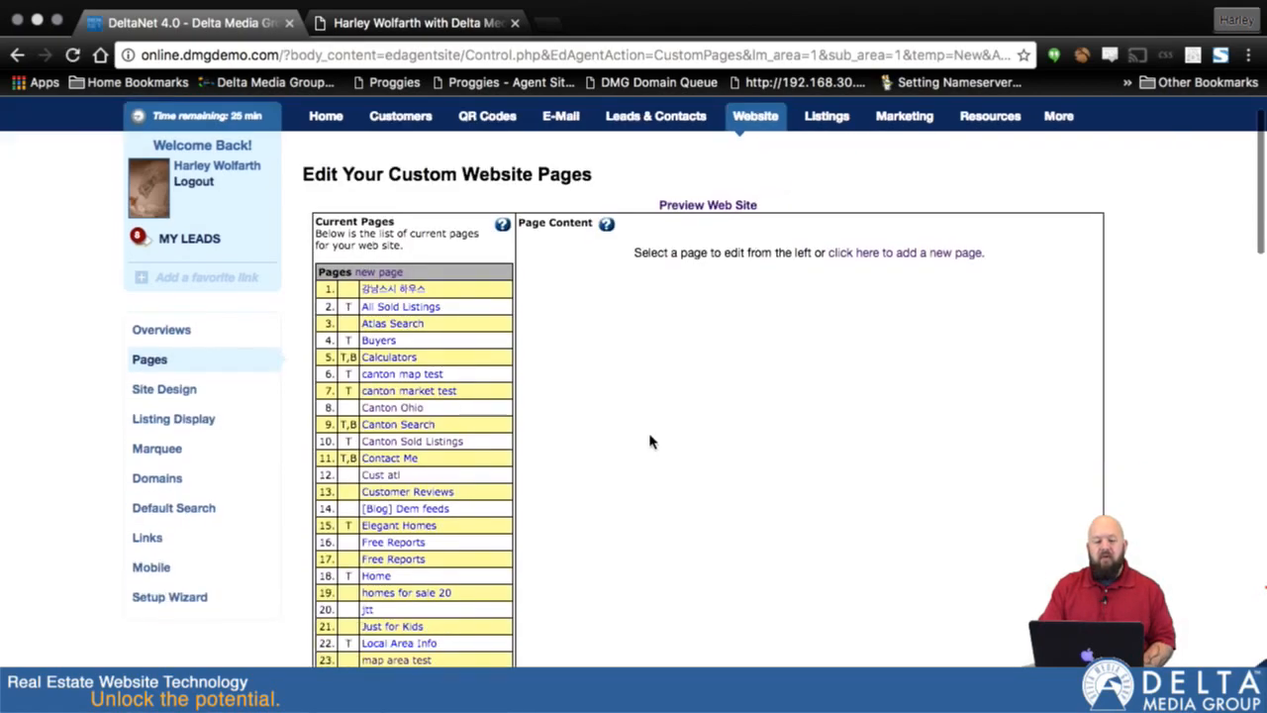
{"action": "left_click", "coordinate": [381, 273]}
{"action": "left_click", "coordinate": [643, 340]}
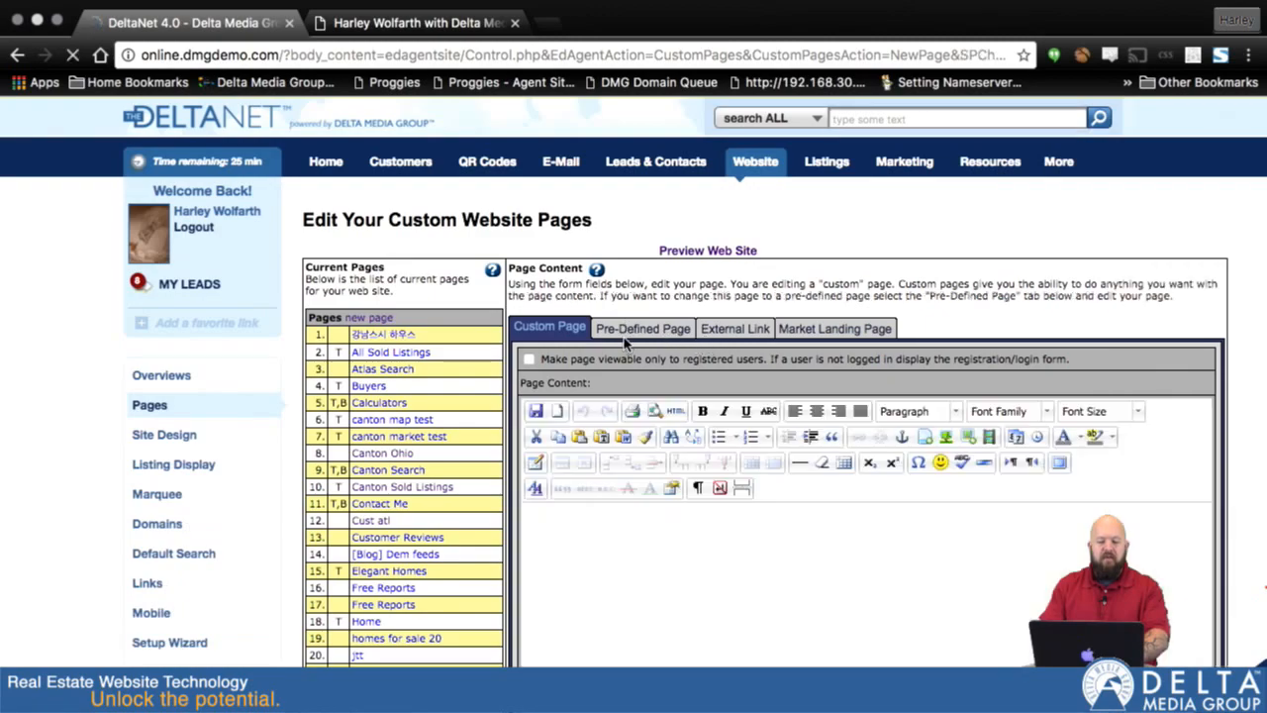
{"action": "left_click", "coordinate": [742, 424]}
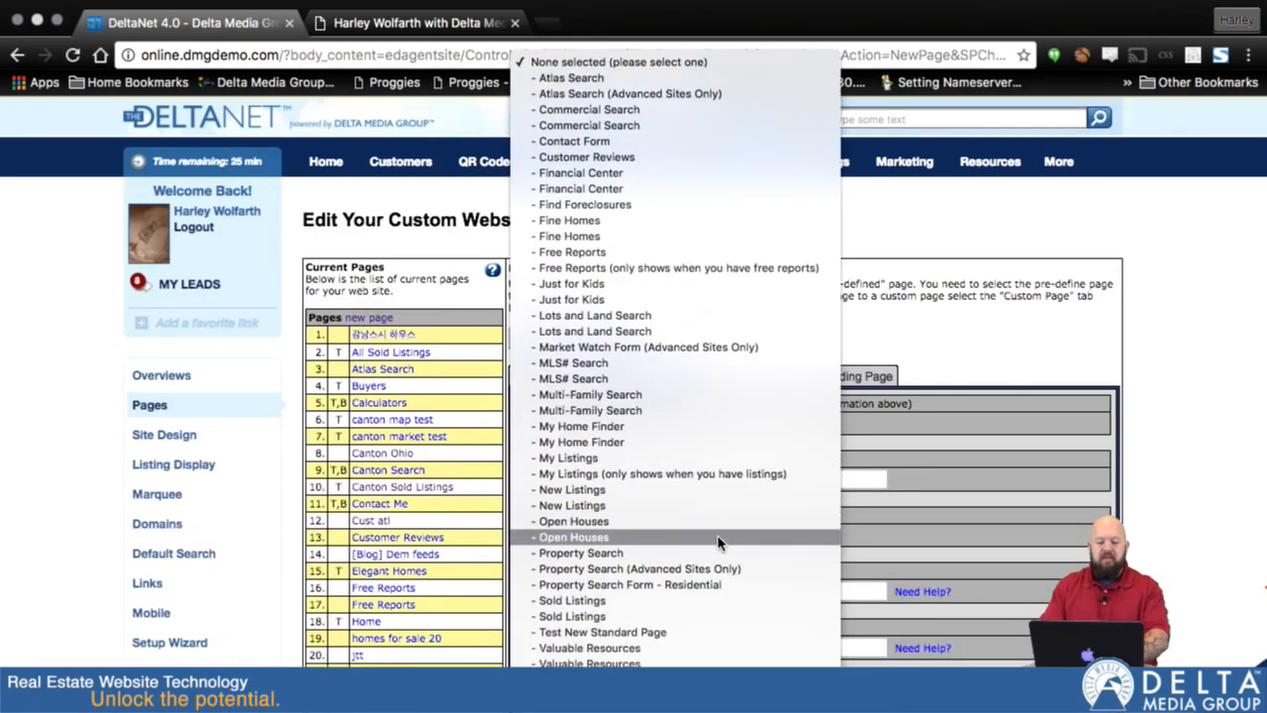
{"action": "left_click", "coordinate": [673, 601]}
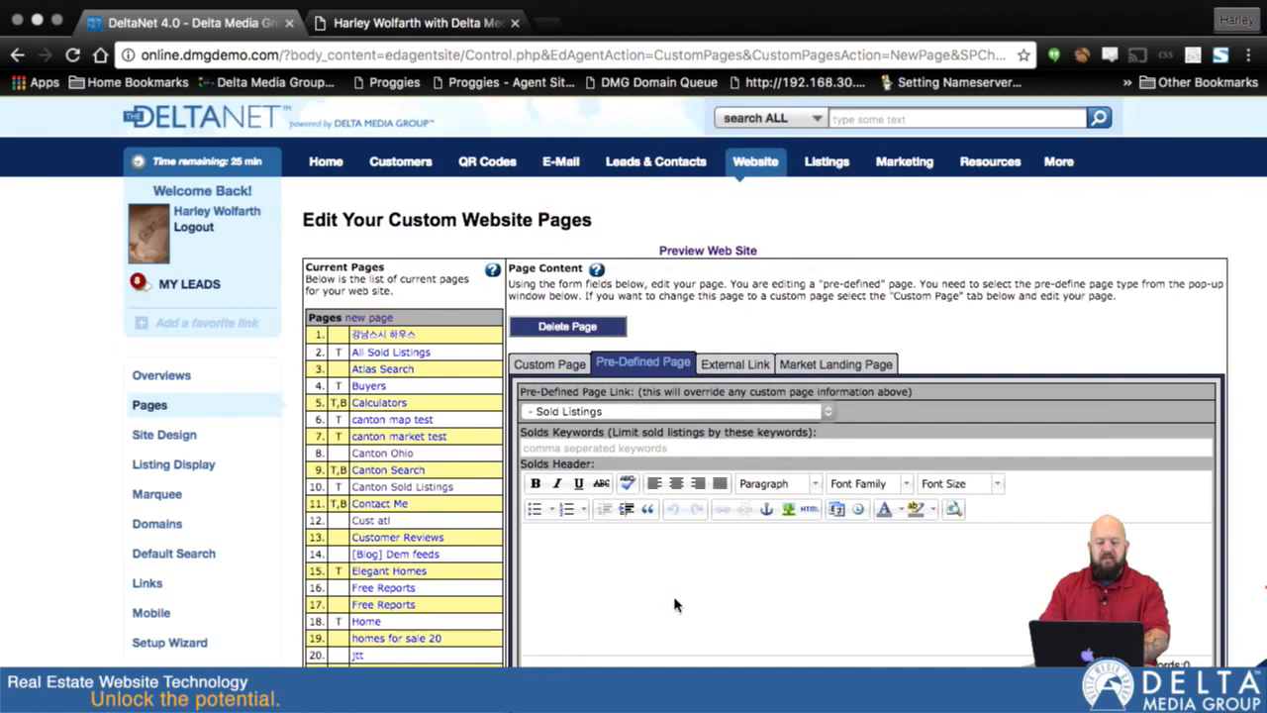
- Enter "These are my Massillon sold listings" as the solds header of the new page
{"action": "scroll", "coordinate": [710, 563], "scroll_direction": "down", "scroll_amount": 5}
{"action": "left_click", "coordinate": [681, 376]}
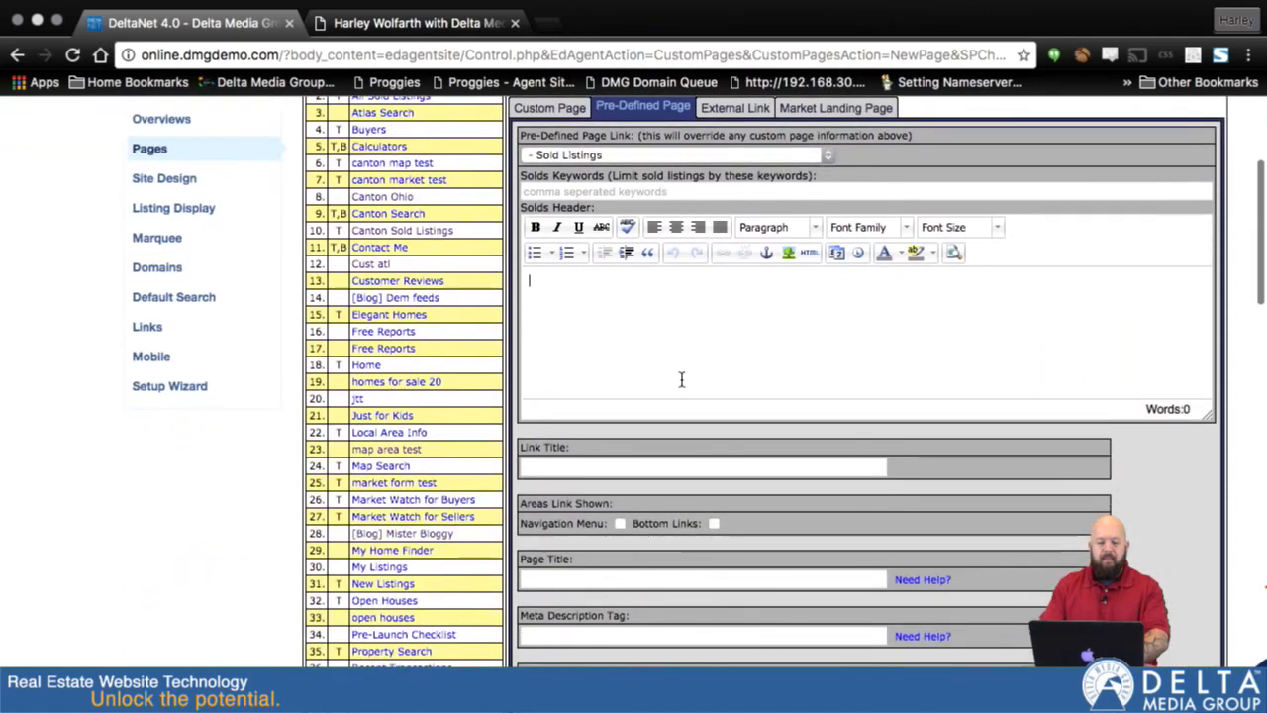
{"action": "type", "text": "These are my Mass"}
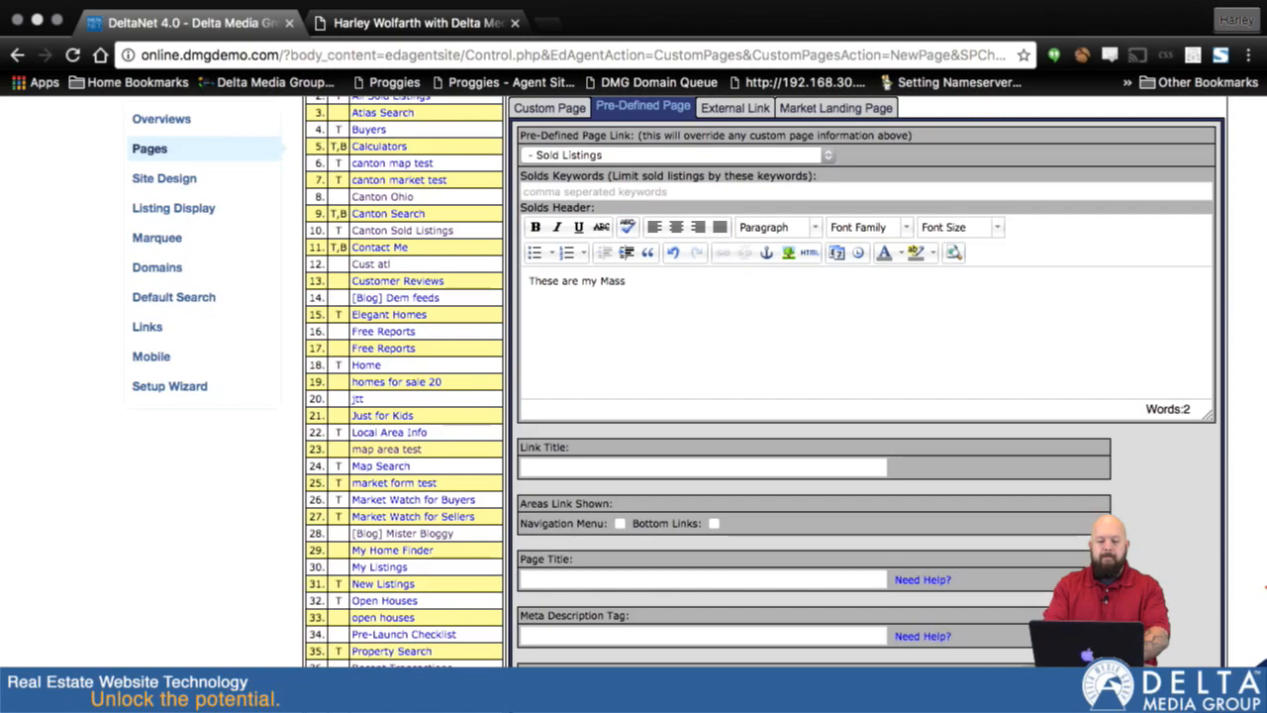
{"action": "type", "text": "illon sold listings"}
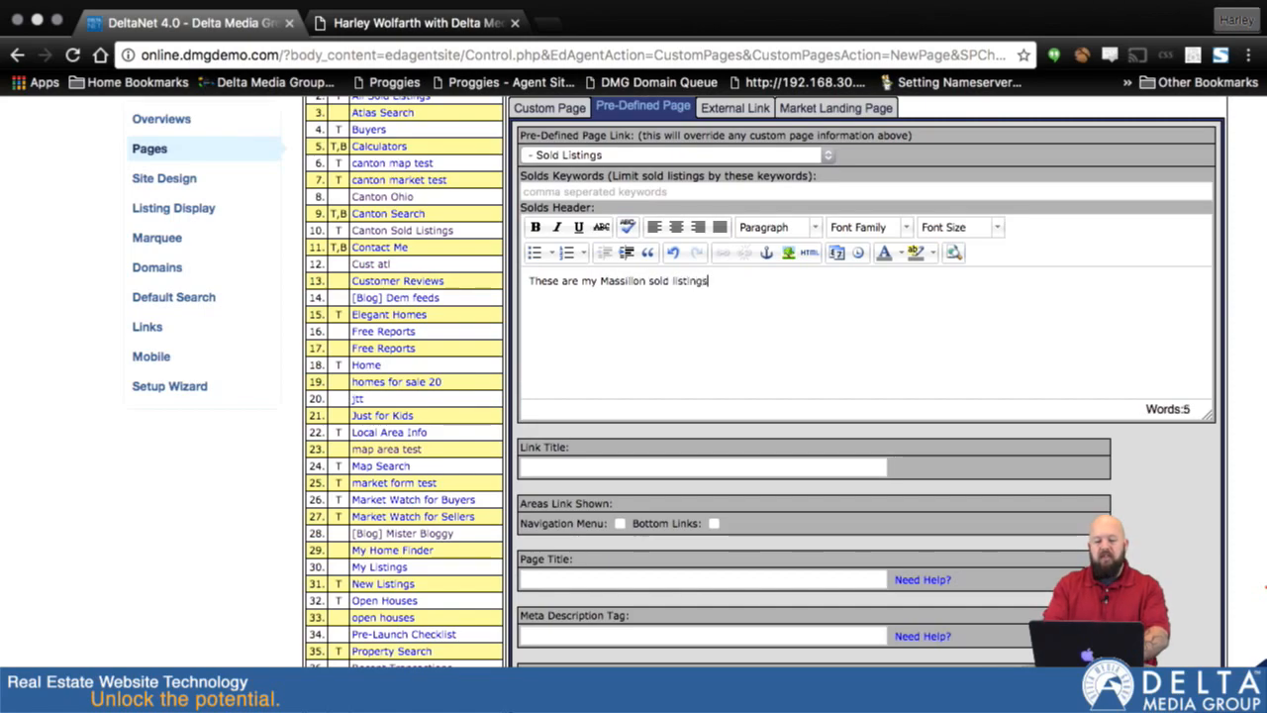
- Limit the new page's sold listings to the keyword "massillon"
{"action": "left_click", "coordinate": [637, 191]}
{"action": "type", "text": "mass"}
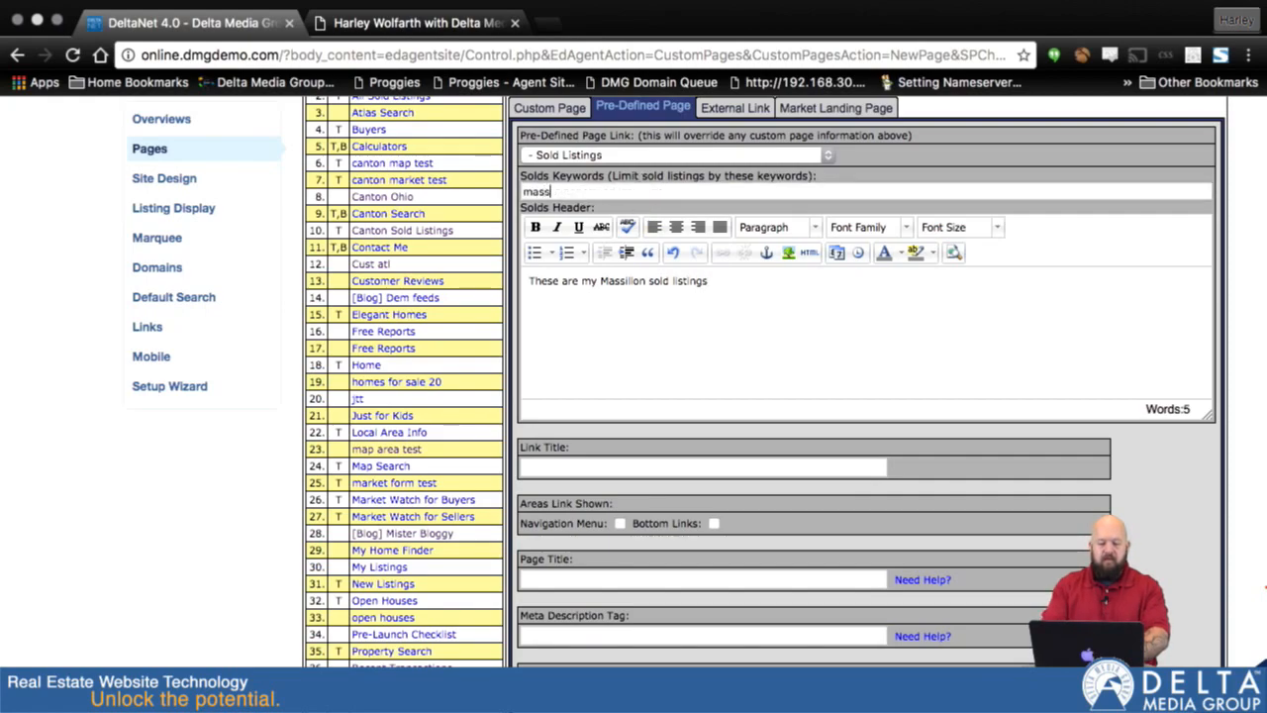
{"action": "key", "text": "BackSpace"}
{"action": "key", "text": "BackSpace"}
{"action": "key", "text": "BackSpace"}
{"action": "type", "text": "illon"}
{"action": "key", "text": "BackSpace"}
{"action": "key", "text": "BackSpace"}
{"action": "key", "text": "BackSpace"}
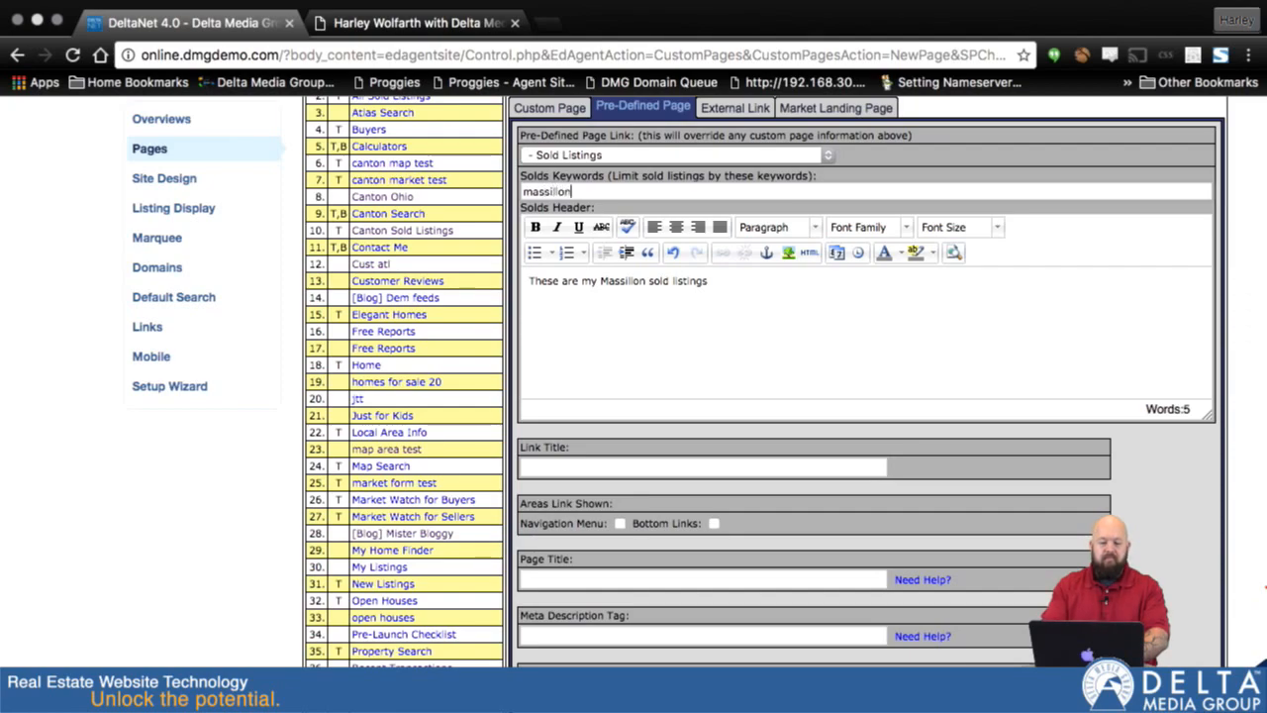
- Set the new page's link title to "Massillon Sold Listings", with each word capitalized
{"action": "scroll", "coordinate": [683, 351], "scroll_direction": "down", "scroll_amount": 3}
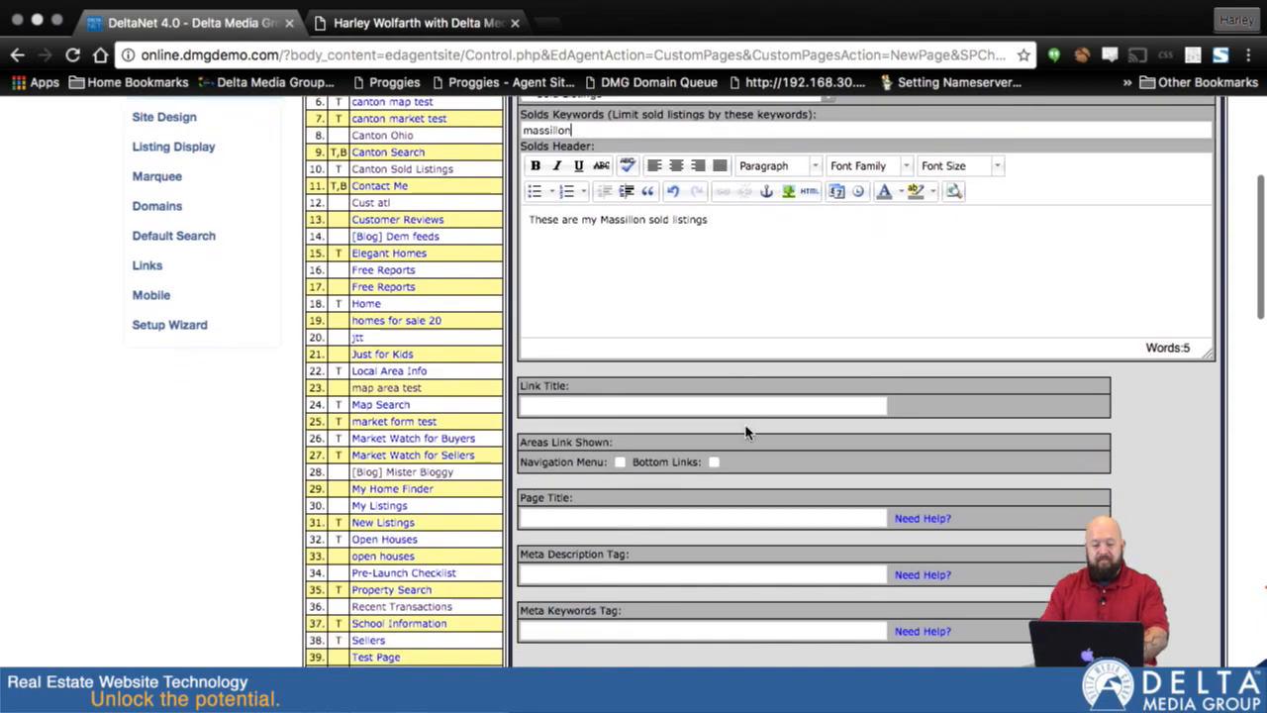
{"action": "left_click", "coordinate": [706, 376]}
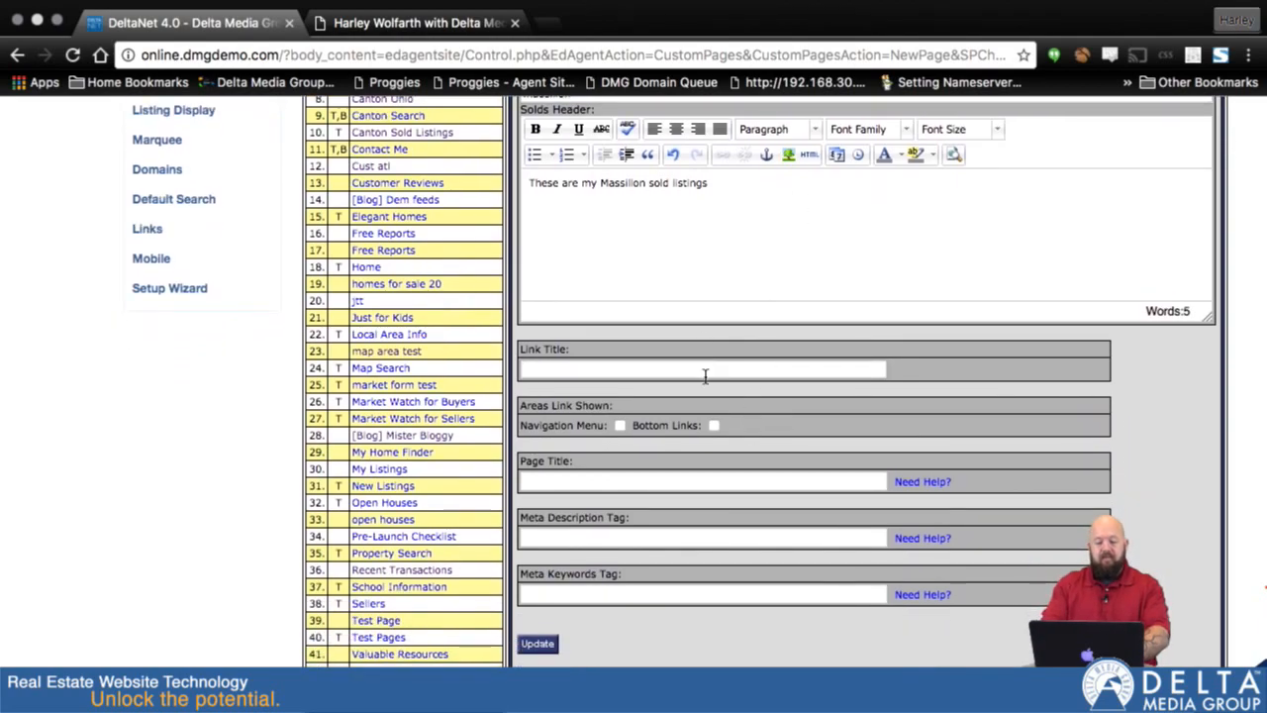
{"action": "type", "text": "Massillon sold listings"}
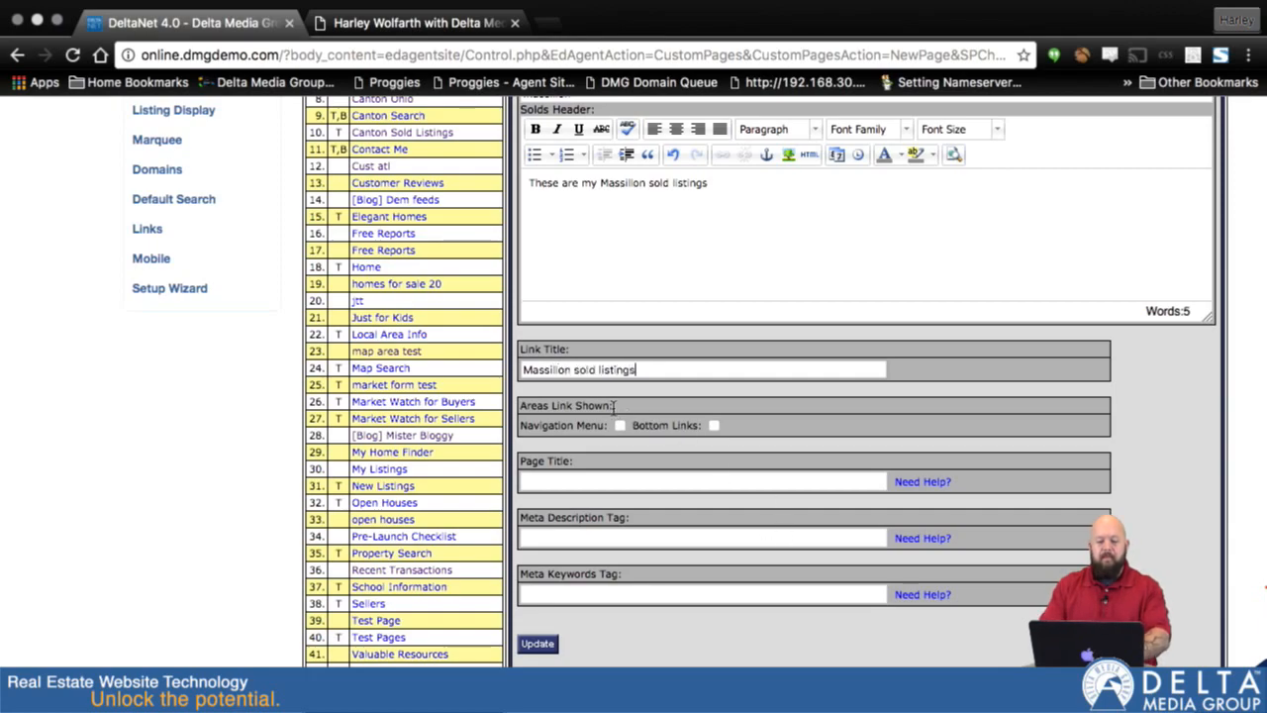
{"action": "left_click_drag", "start_coordinate": [574, 369], "coordinate": [635, 369]}
{"action": "type", "text": "Sold L"}
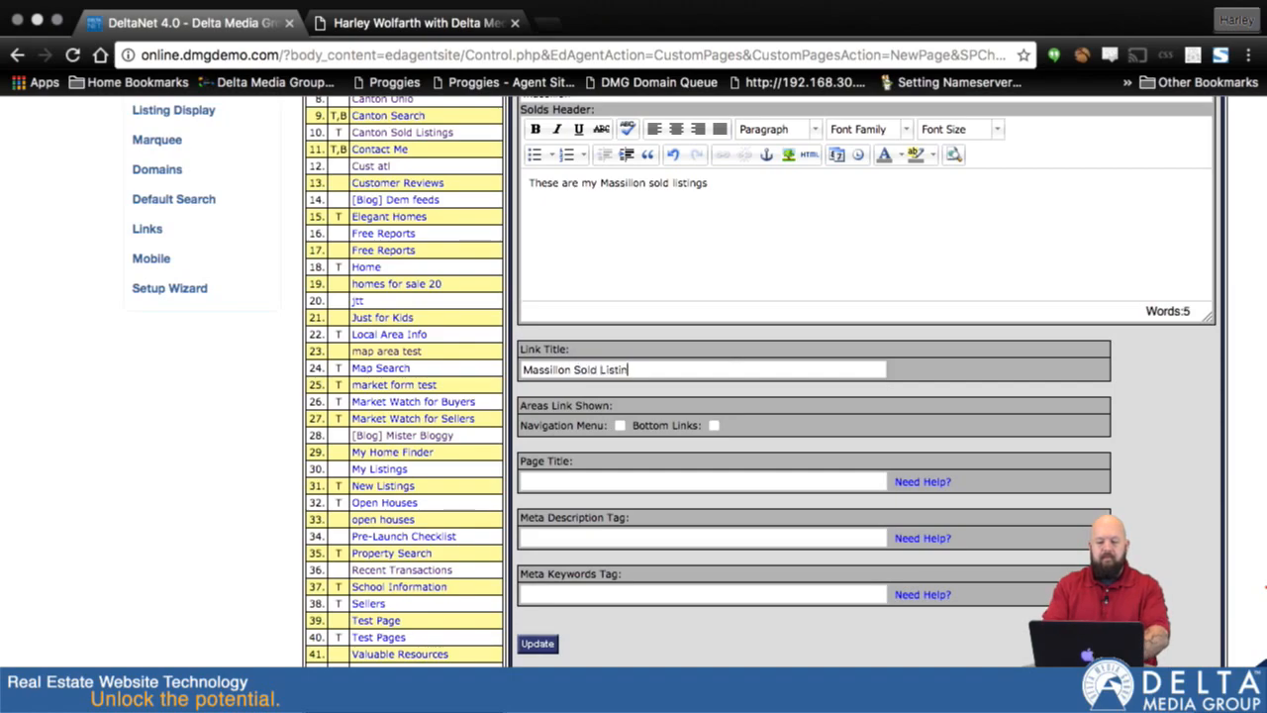
- Show the page link in the navigation menu, title the page with the agent's first name plus "Massillon sold listings", and save the page
{"action": "left_click", "coordinate": [620, 425]}
{"action": "left_click", "coordinate": [616, 482]}
{"action": "type", "text": "Harley's Massillon sold listings"}
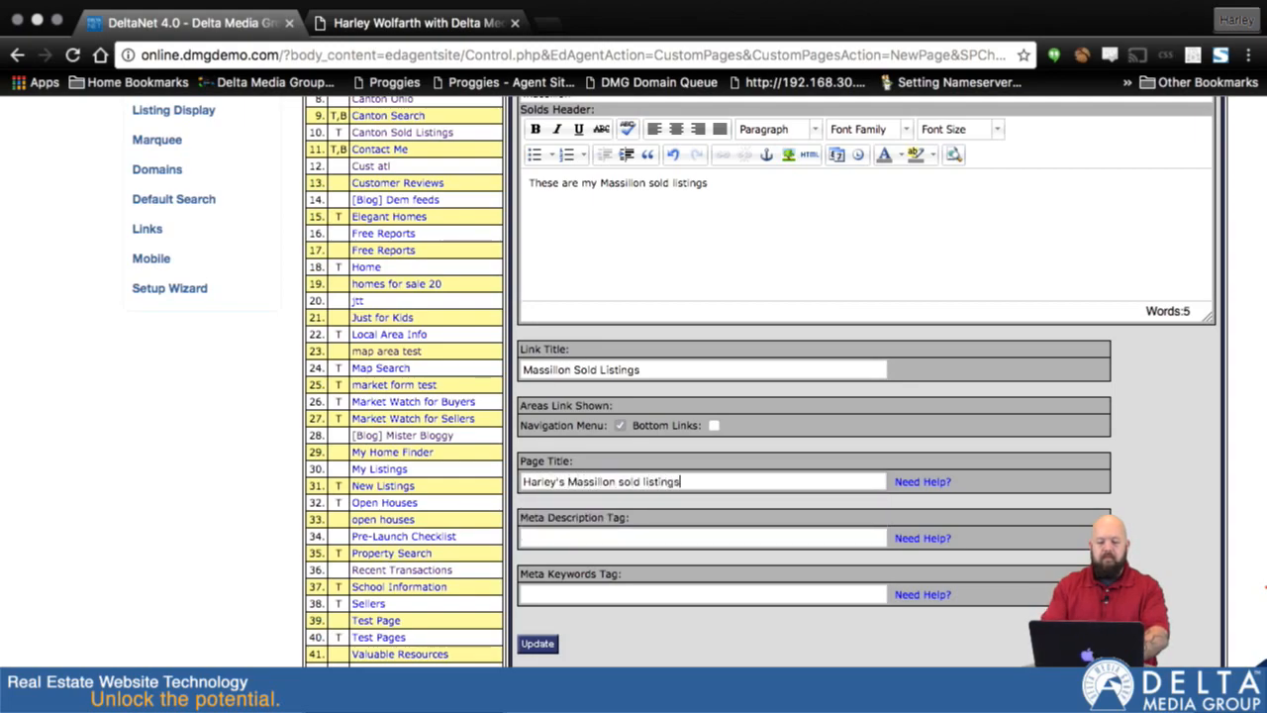
{"action": "left_click", "coordinate": [535, 649]}
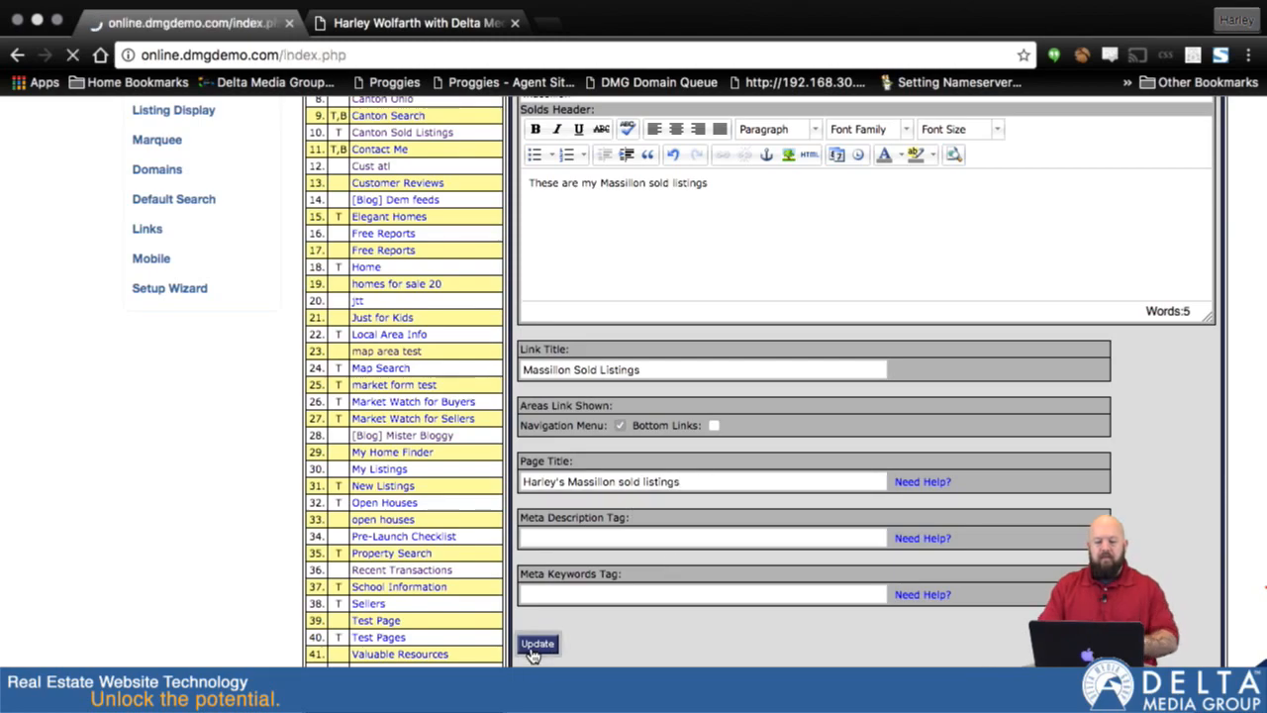
- Nest Massillon Sold Listings below Canton Sold Listings under All Sold Listings in the navigation menu, and save the menu order
{"action": "scroll", "coordinate": [515, 565], "scroll_direction": "down", "scroll_amount": 5}
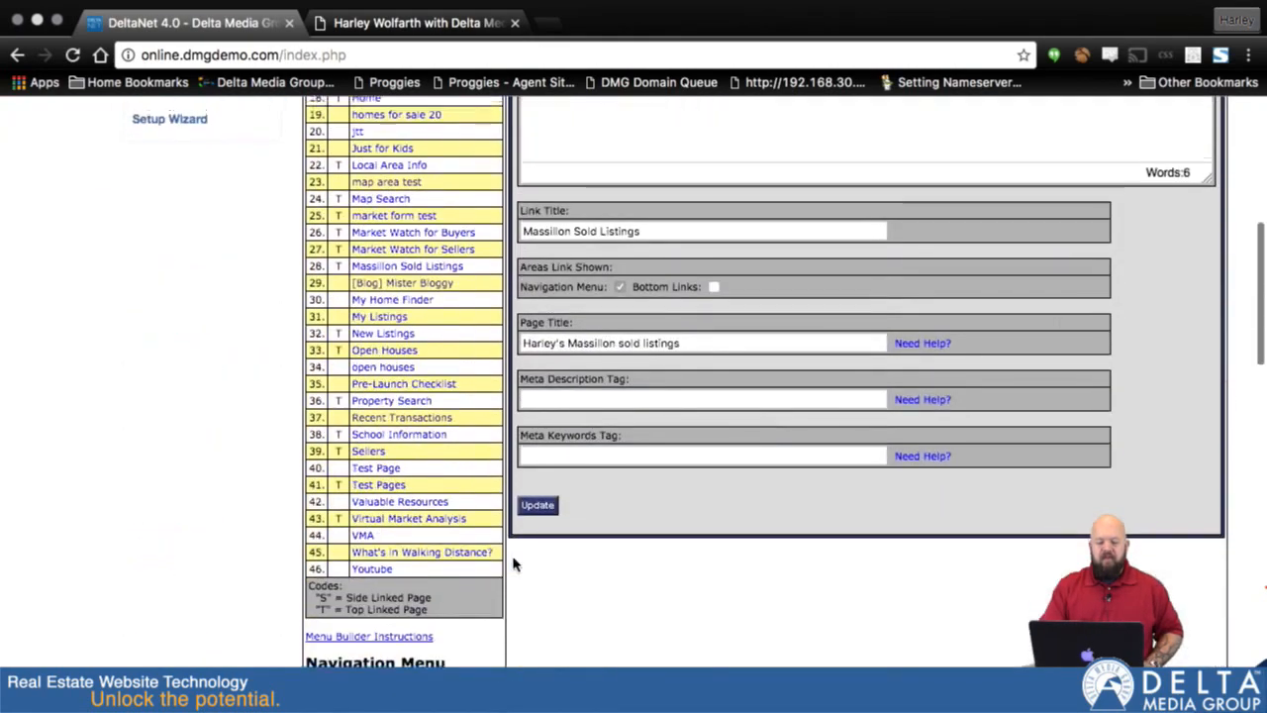
{"action": "scroll", "coordinate": [515, 564], "scroll_direction": "up", "scroll_amount": 2}
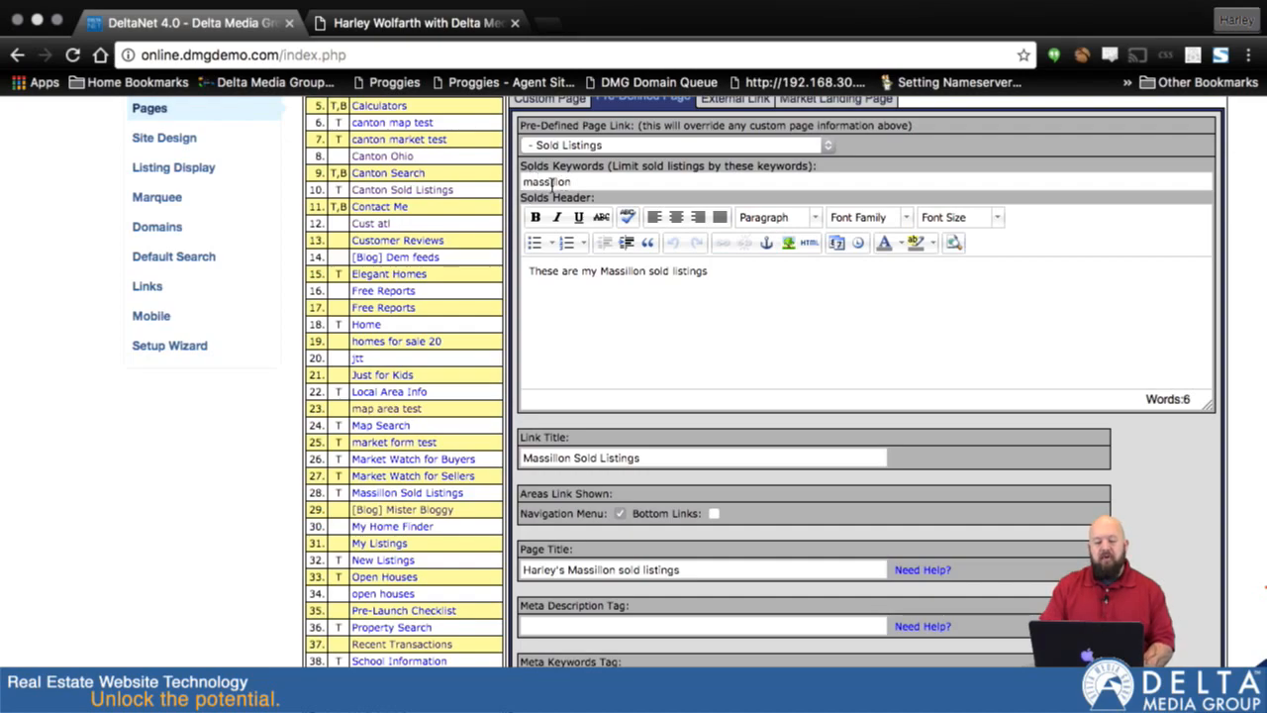
{"action": "scroll", "coordinate": [592, 307], "scroll_direction": "down", "scroll_amount": 3}
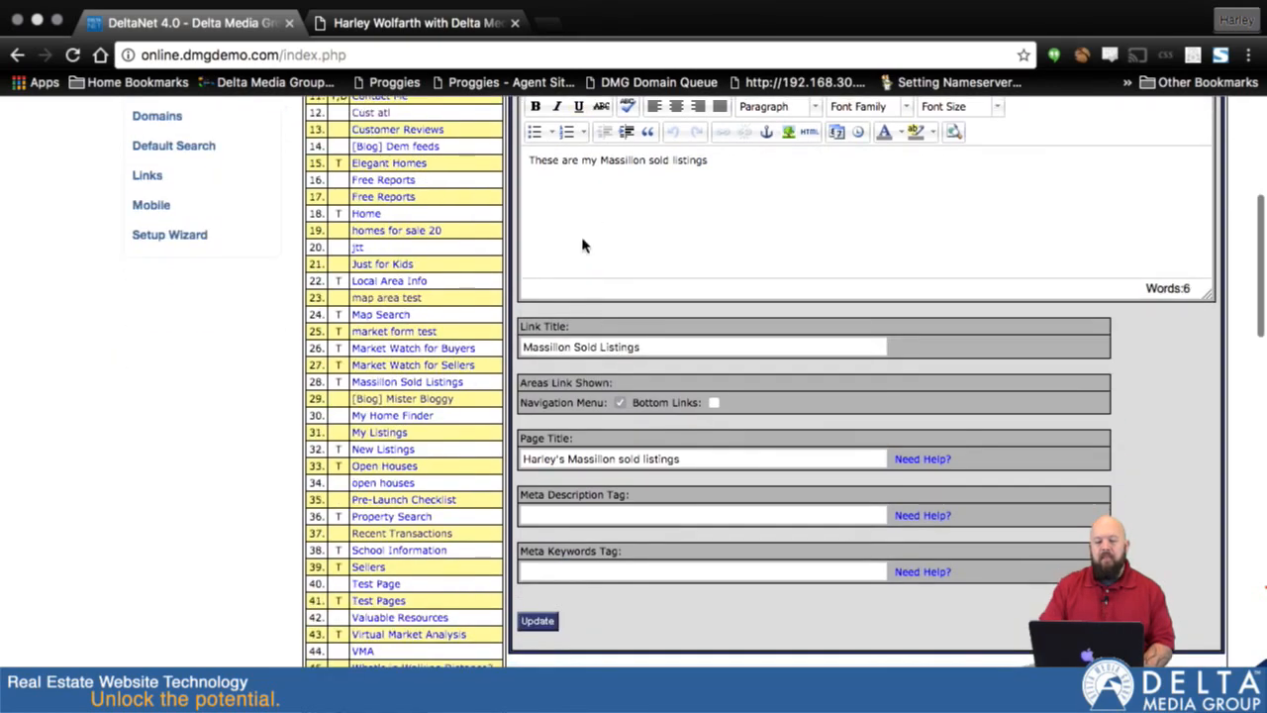
{"action": "scroll", "coordinate": [618, 347], "scroll_direction": "down", "scroll_amount": 4}
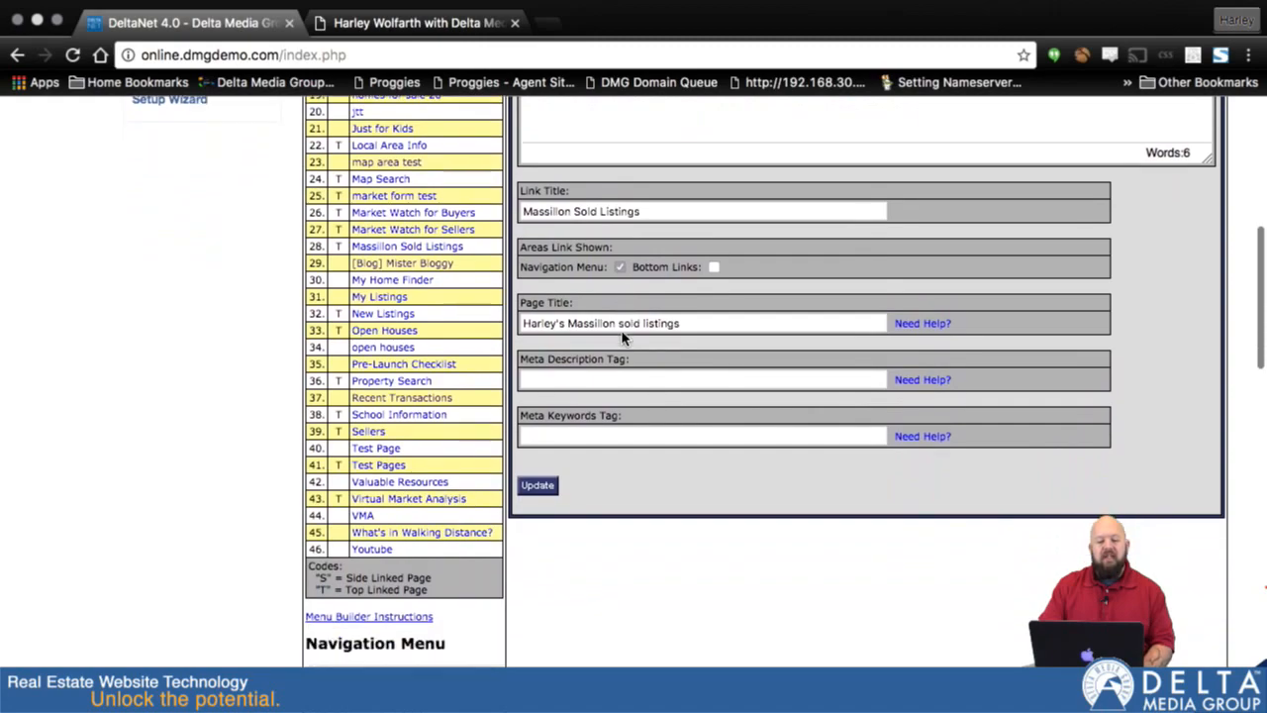
{"action": "scroll", "coordinate": [585, 446], "scroll_direction": "down", "scroll_amount": 20}
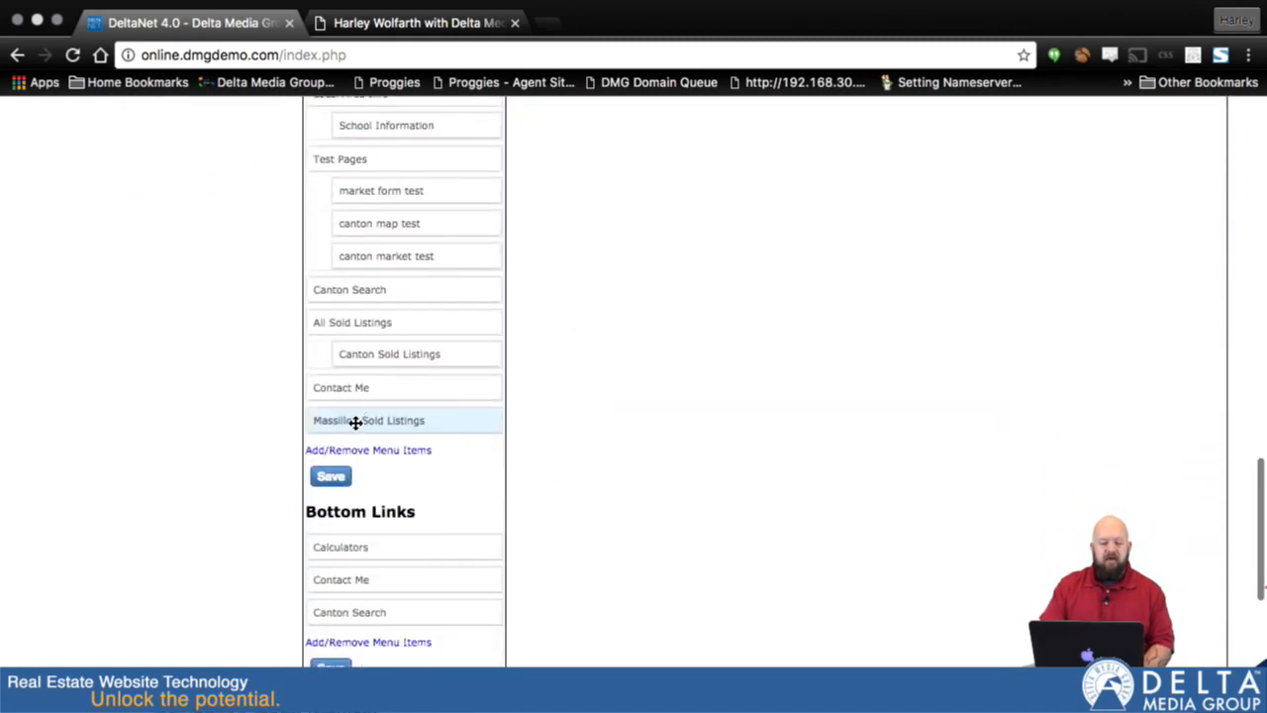
{"action": "left_click_drag", "start_coordinate": [382, 422], "coordinate": [416, 386]}
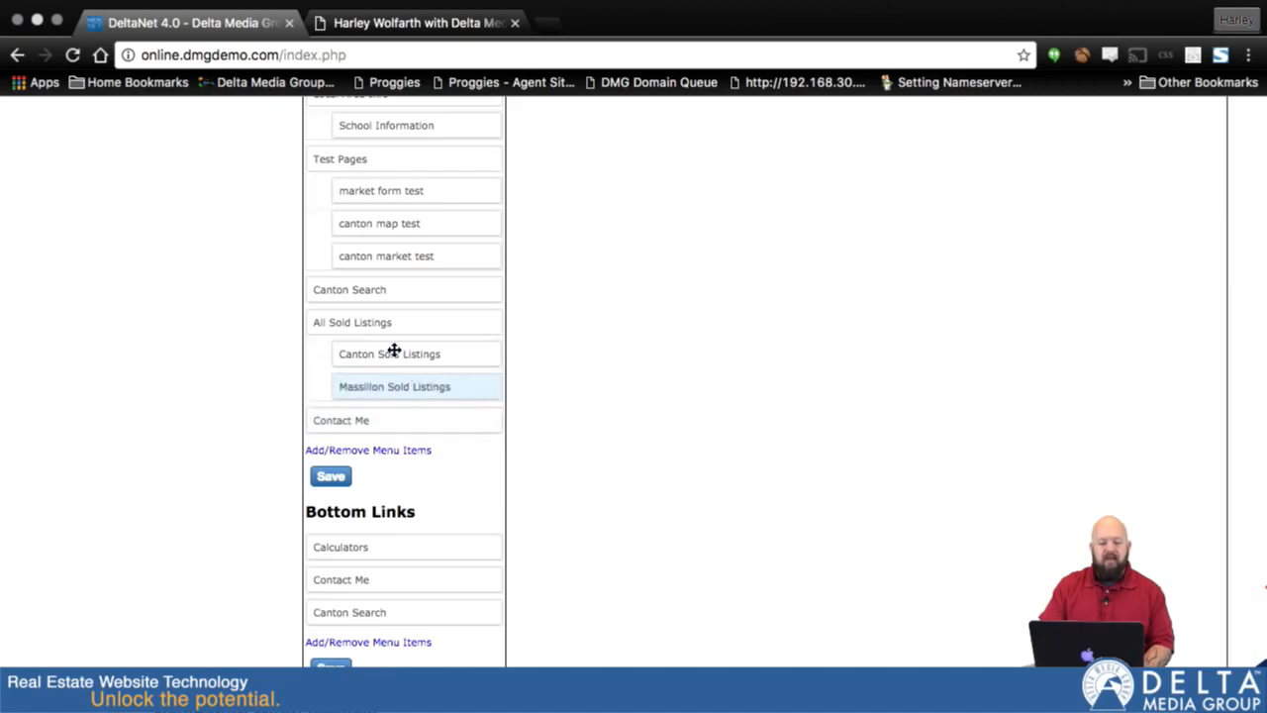
{"action": "left_click", "coordinate": [333, 479]}
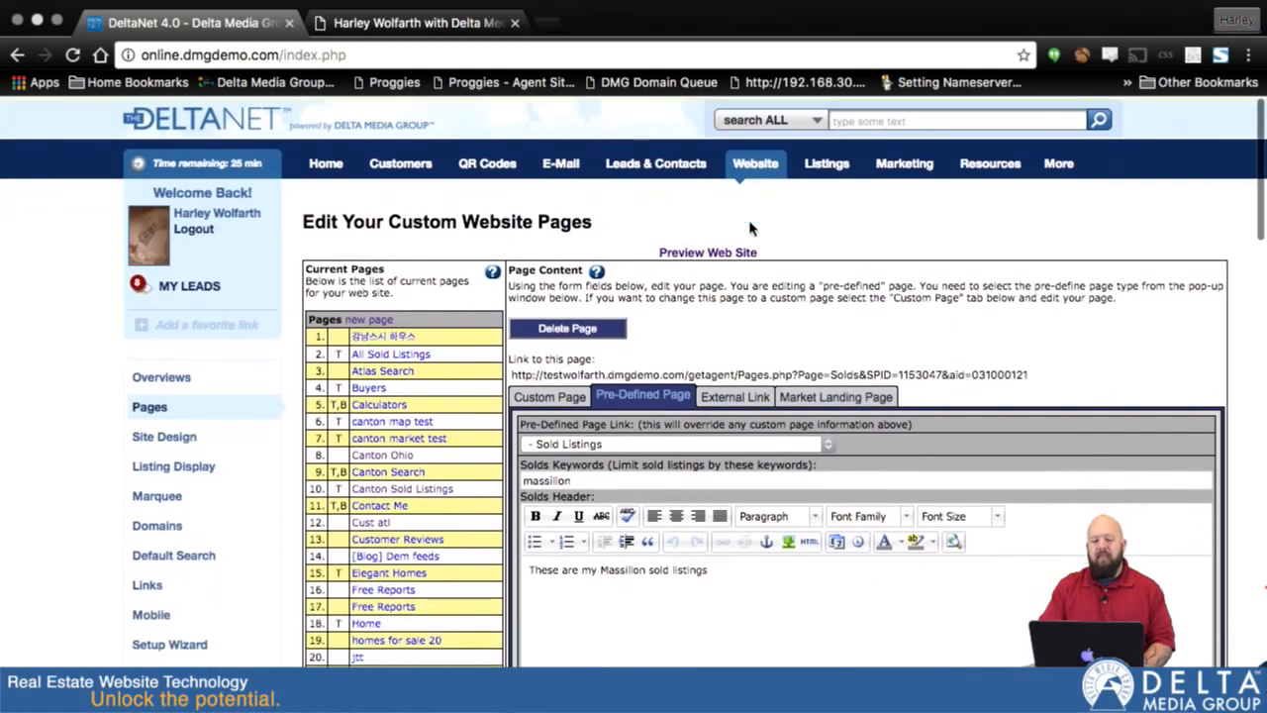
- Go to the Sold Listings table and open the third listing, priced at $500,000, for editing
{"action": "mouse_move", "coordinate": [830, 175]}
{"action": "left_click", "coordinate": [845, 285]}
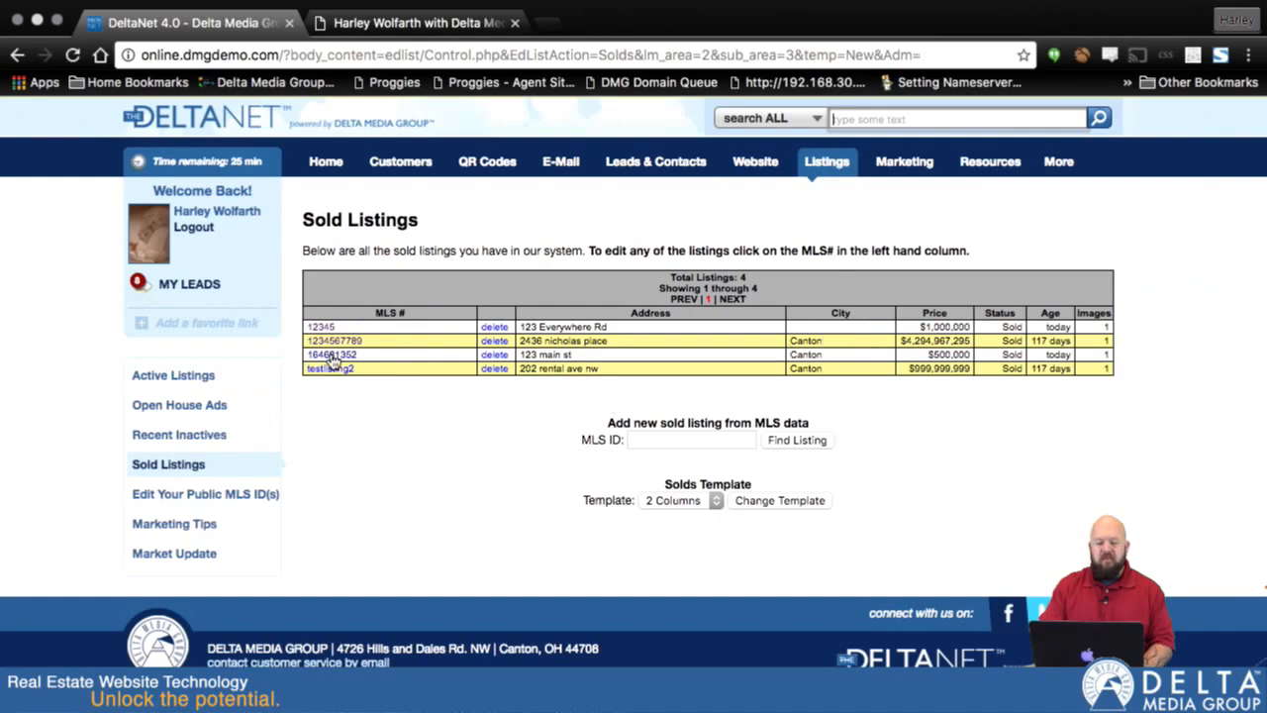
{"action": "left_click", "coordinate": [331, 356]}
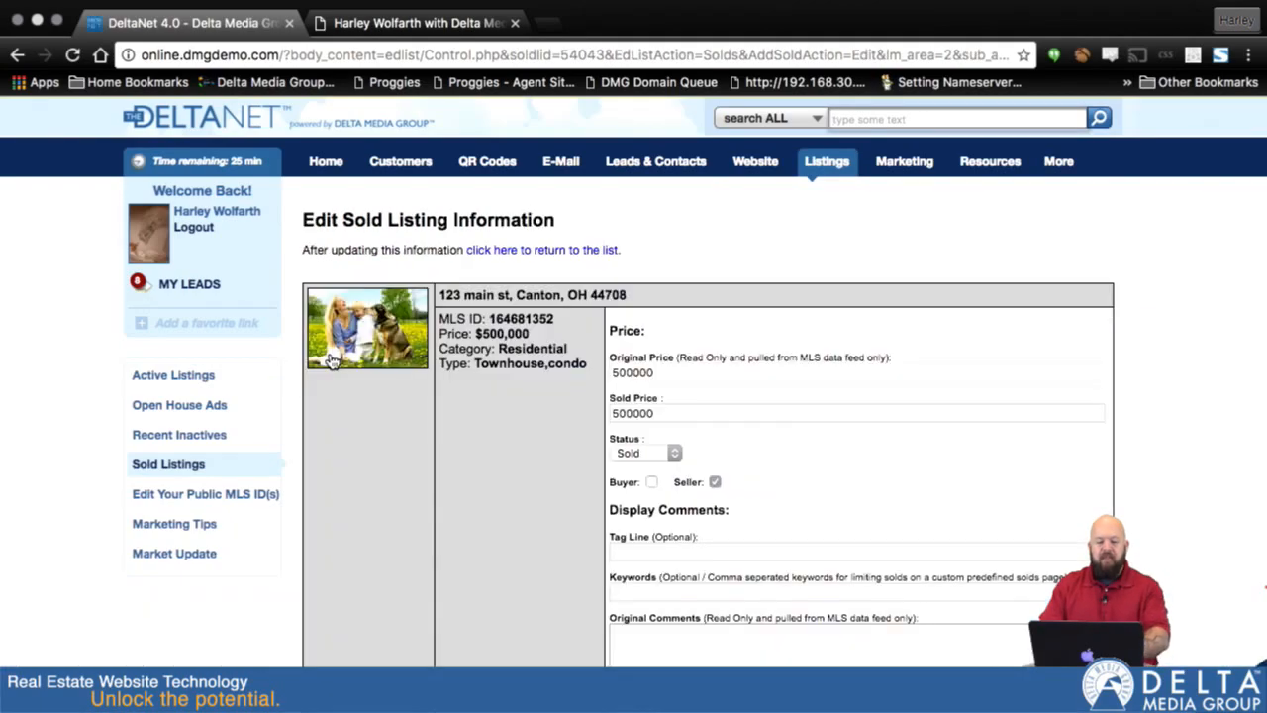
- Set the $500,000 listing's keywords to "massillon" and save the updated comments
{"action": "scroll", "coordinate": [836, 471], "scroll_direction": "down", "scroll_amount": 2}
{"action": "scroll", "coordinate": [836, 471], "scroll_direction": "down", "scroll_amount": 3}
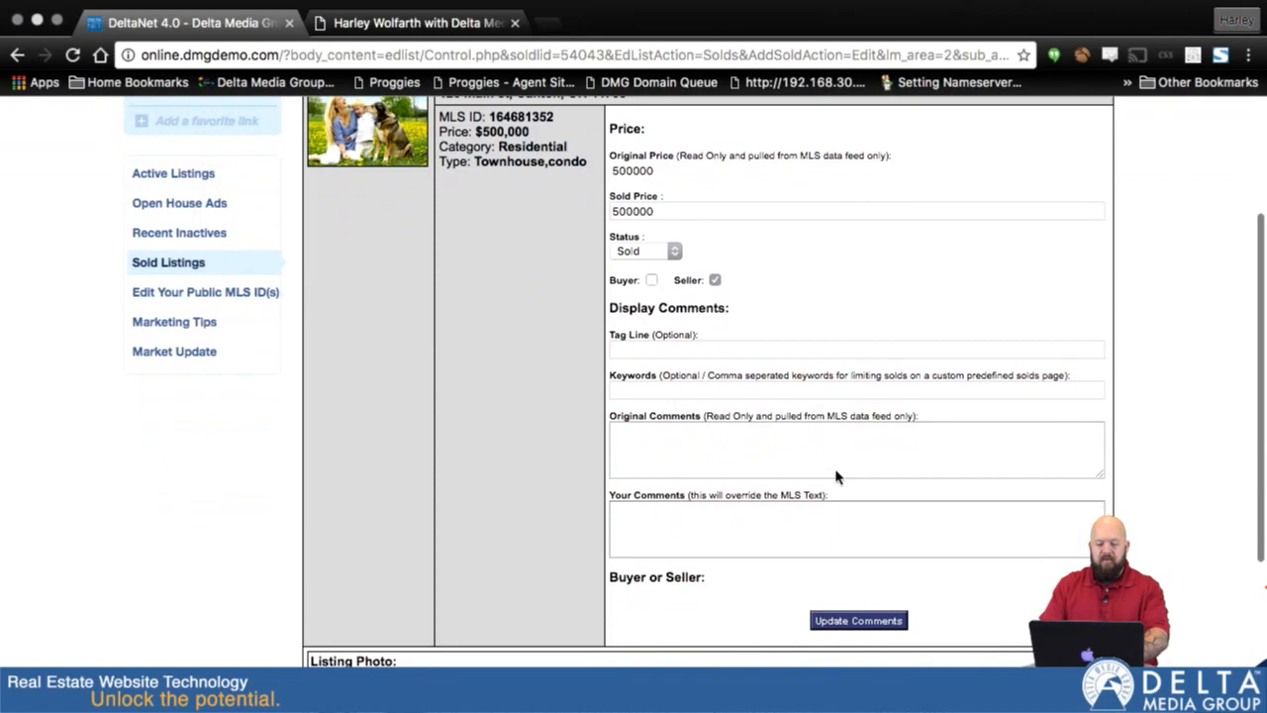
{"action": "left_click", "coordinate": [737, 390]}
{"action": "type", "text": "massillon"}
{"action": "left_click", "coordinate": [848, 621]}
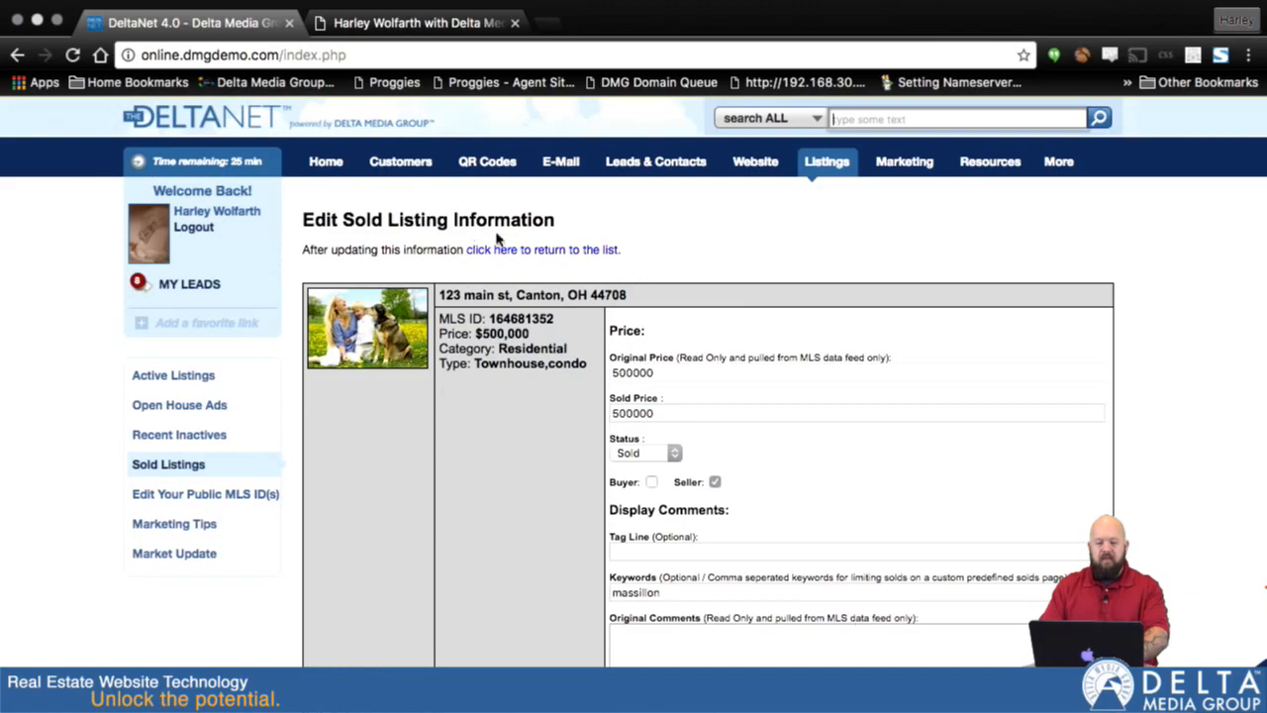
- Return to the Sold Listings table and open the last listing, testlisting2, for editing
{"action": "mouse_move", "coordinate": [826, 163]}
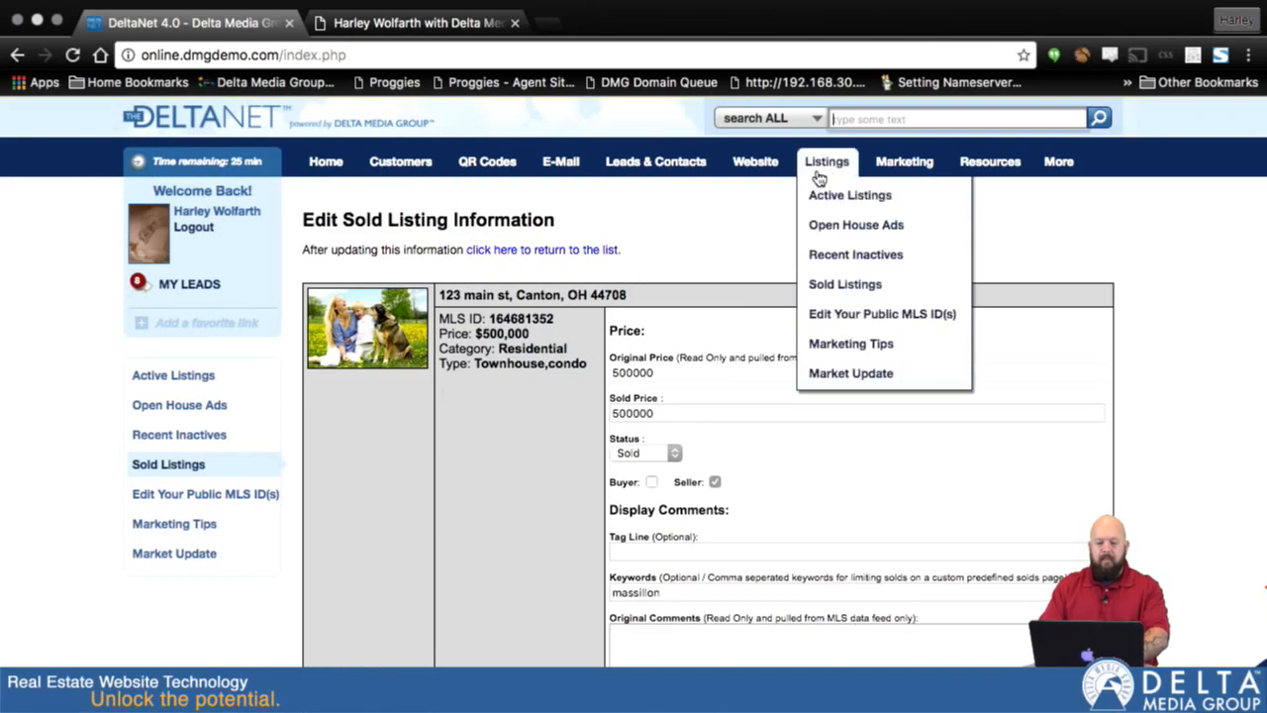
{"action": "left_click", "coordinate": [822, 289]}
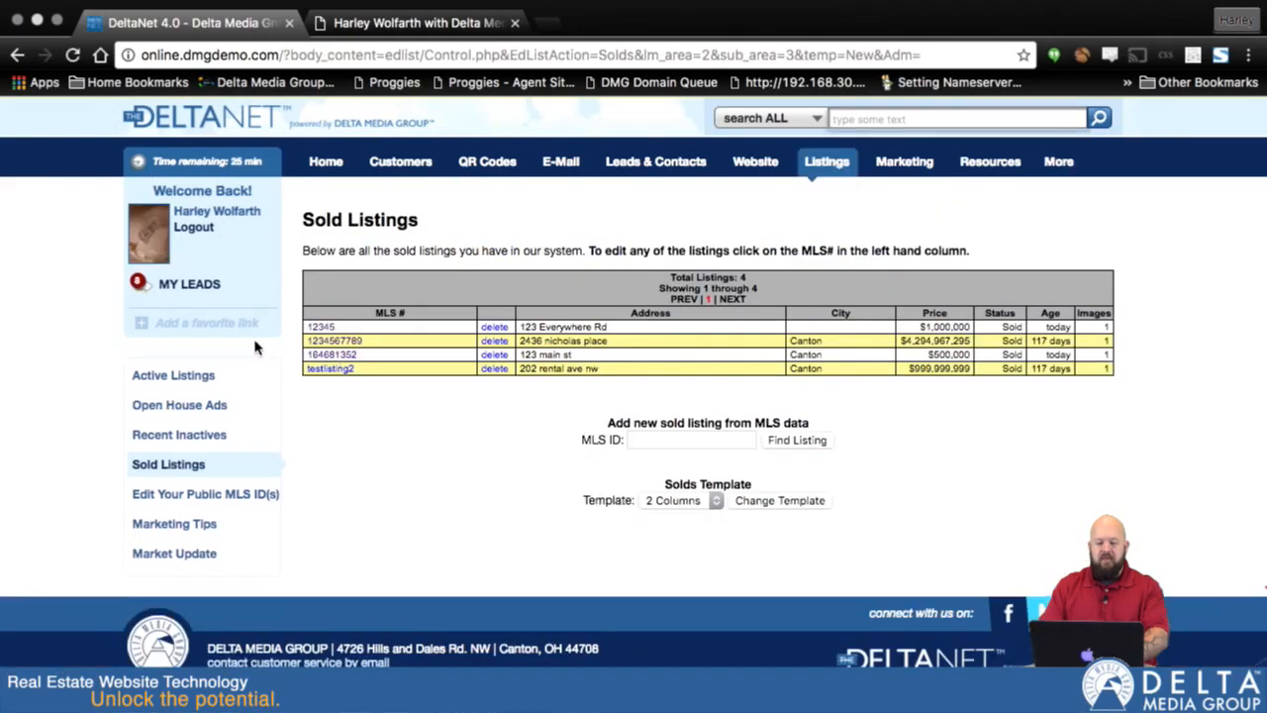
{"action": "left_click", "coordinate": [317, 368]}
- Mark testlisting2 as a Buyer sale, set its keywords to "massillon", and save the listing
{"action": "scroll", "coordinate": [642, 408], "scroll_direction": "down", "scroll_amount": 3}
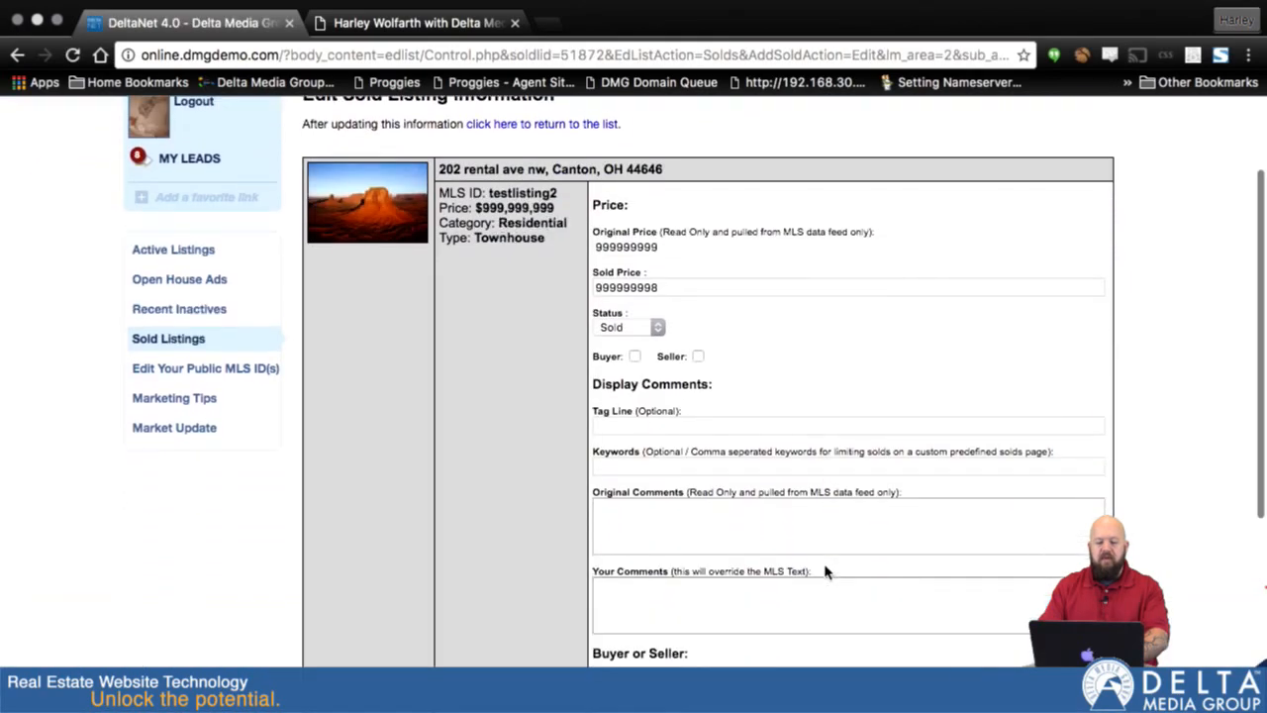
{"action": "left_click", "coordinate": [636, 342]}
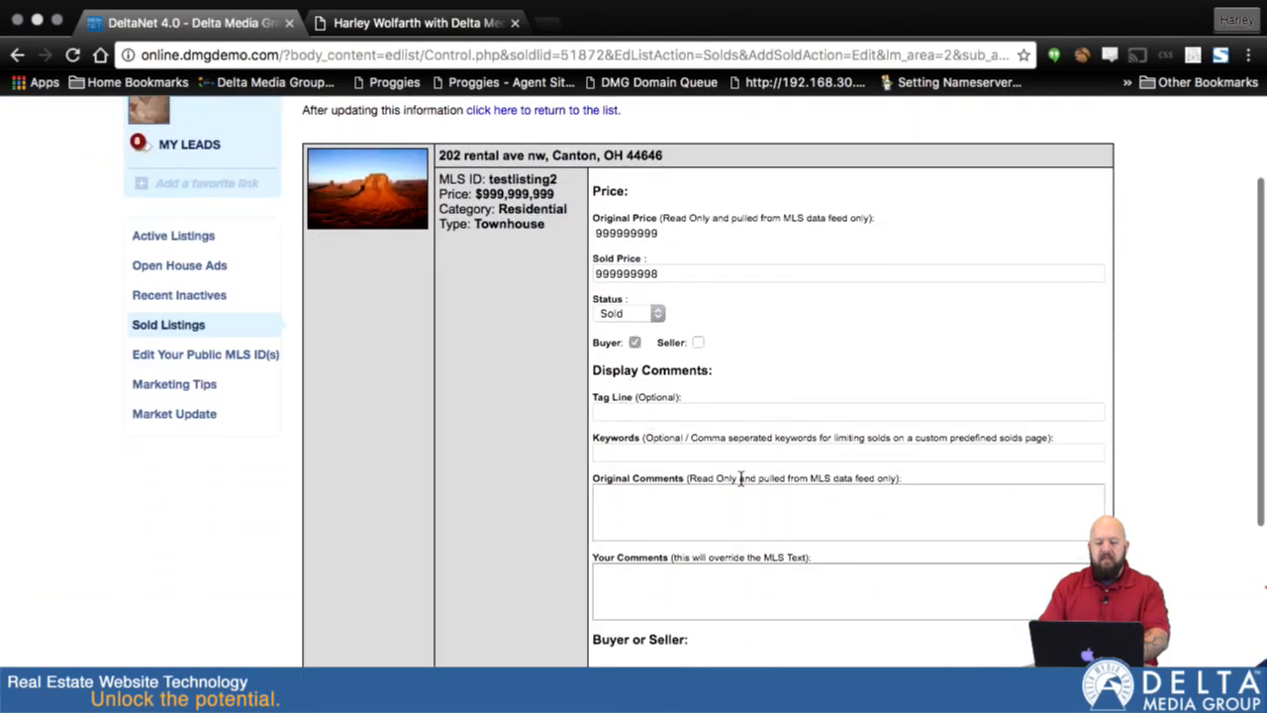
{"action": "left_click", "coordinate": [649, 452]}
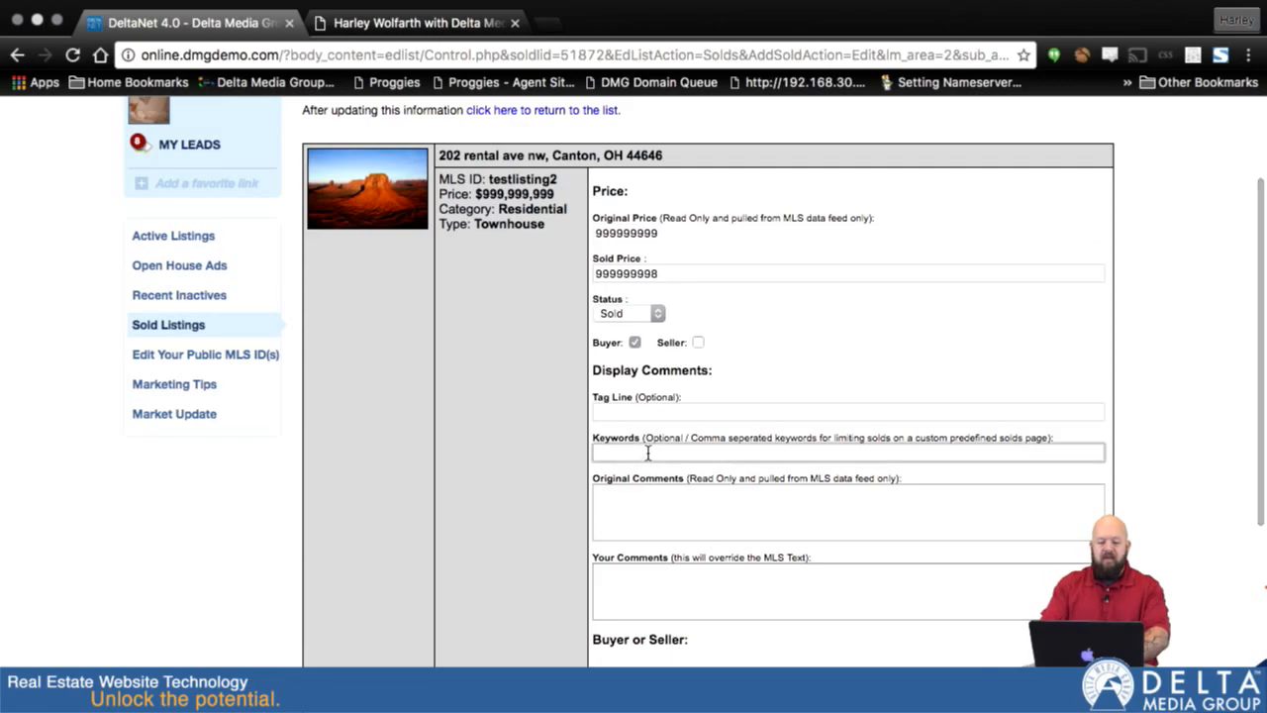
{"action": "type", "text": "massillon"}
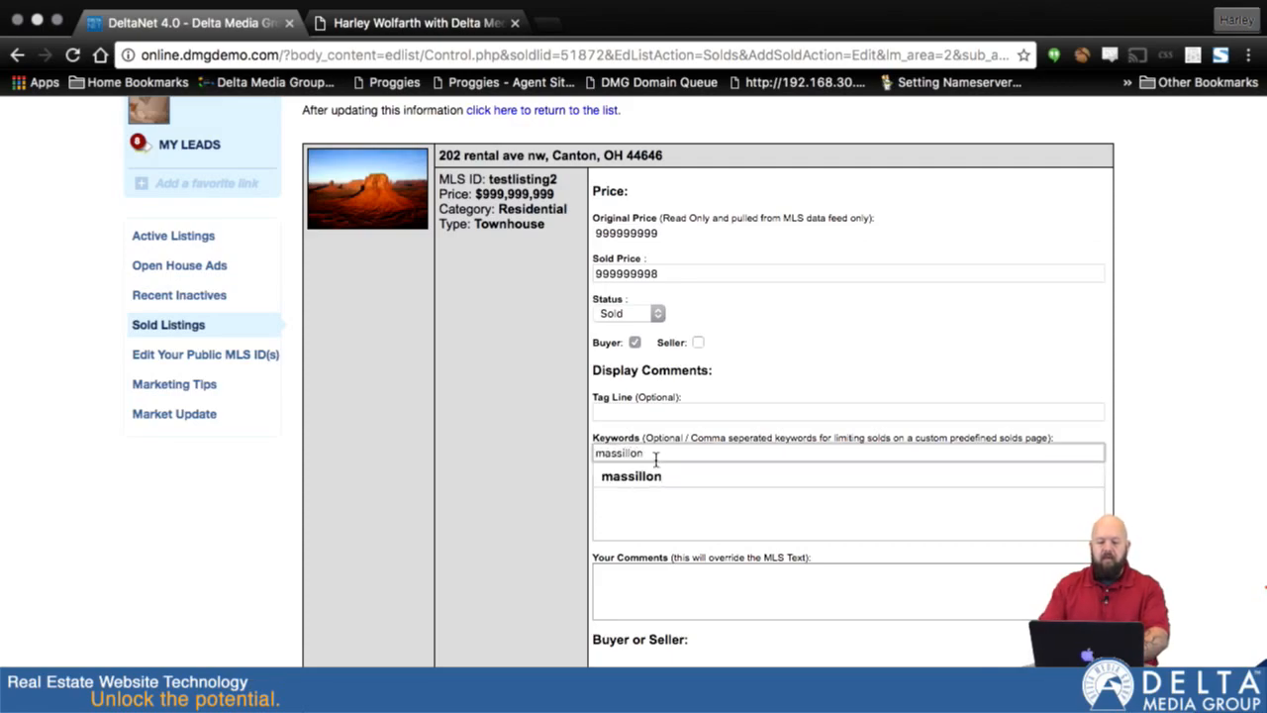
{"action": "left_click", "coordinate": [718, 480]}
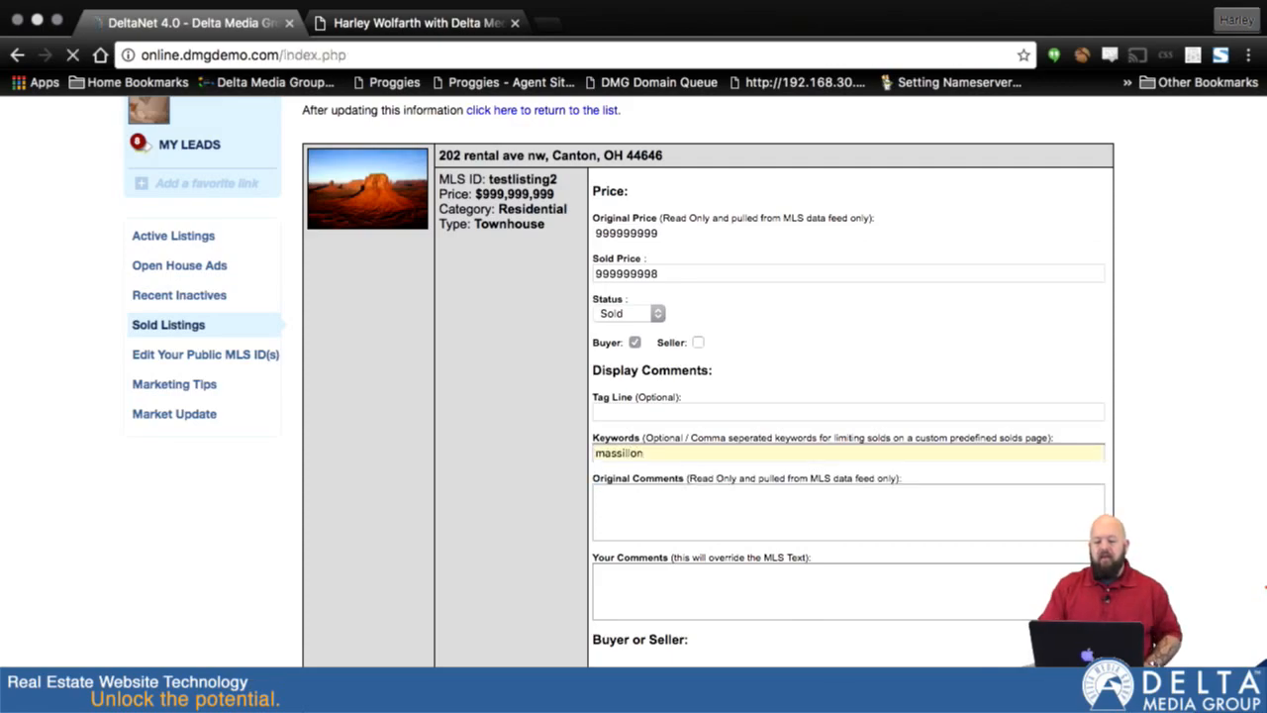
- Switch to the agent website and reload the Canton Sold Listings page to check its listings
{"action": "mouse_move", "coordinate": [756, 178]}
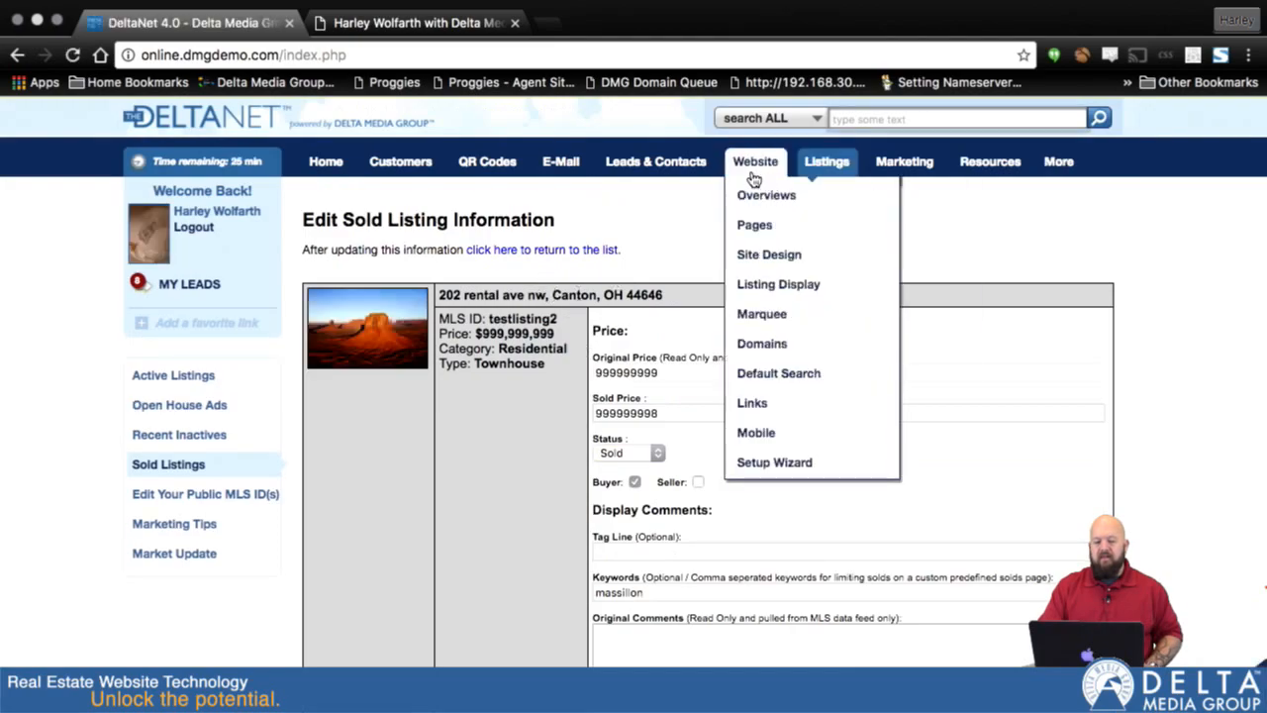
{"action": "left_click", "coordinate": [349, 22]}
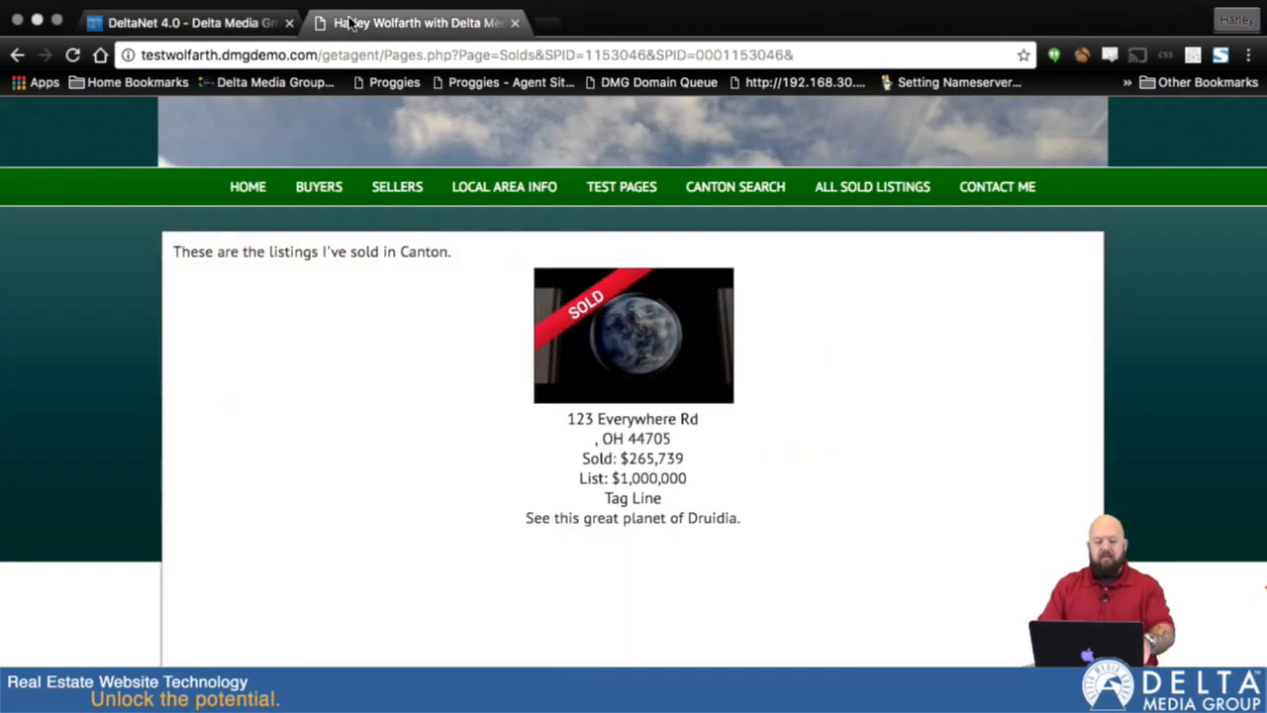
{"action": "key", "text": "super+r"}
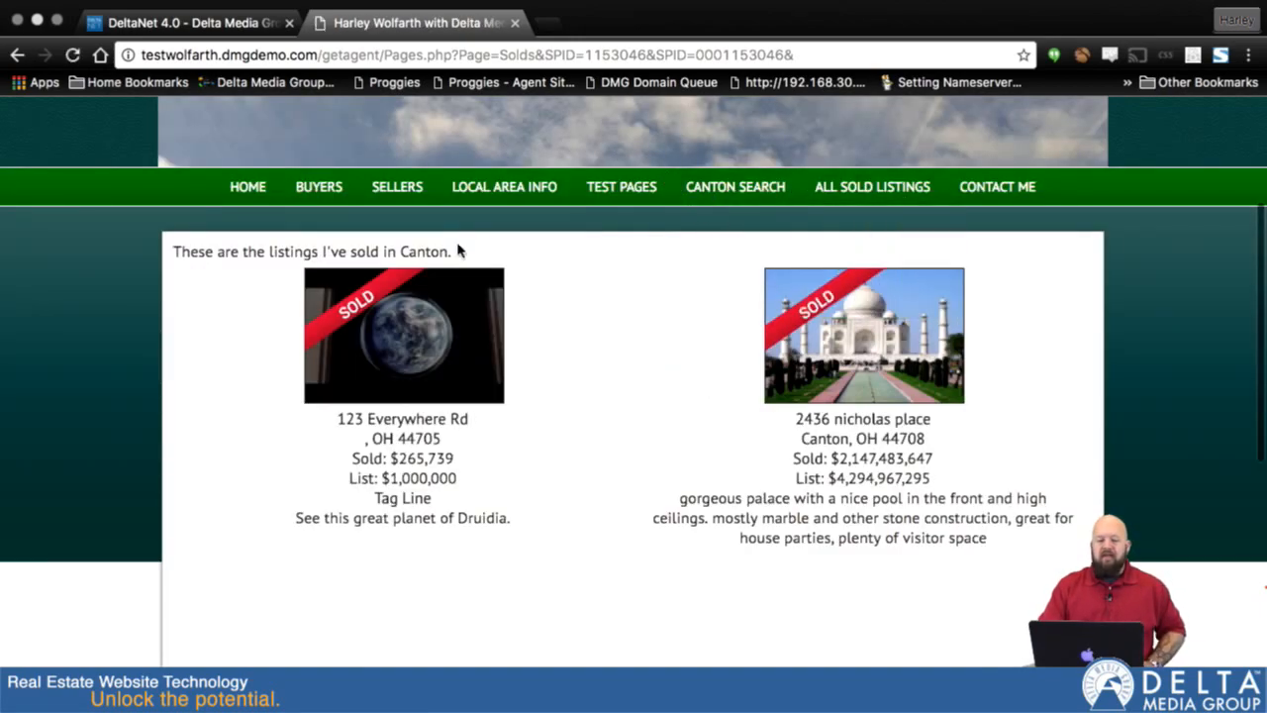
- Go to the agent website's home page, then open All Sold Listings and look through the listings shown
{"action": "left_click", "coordinate": [239, 191]}
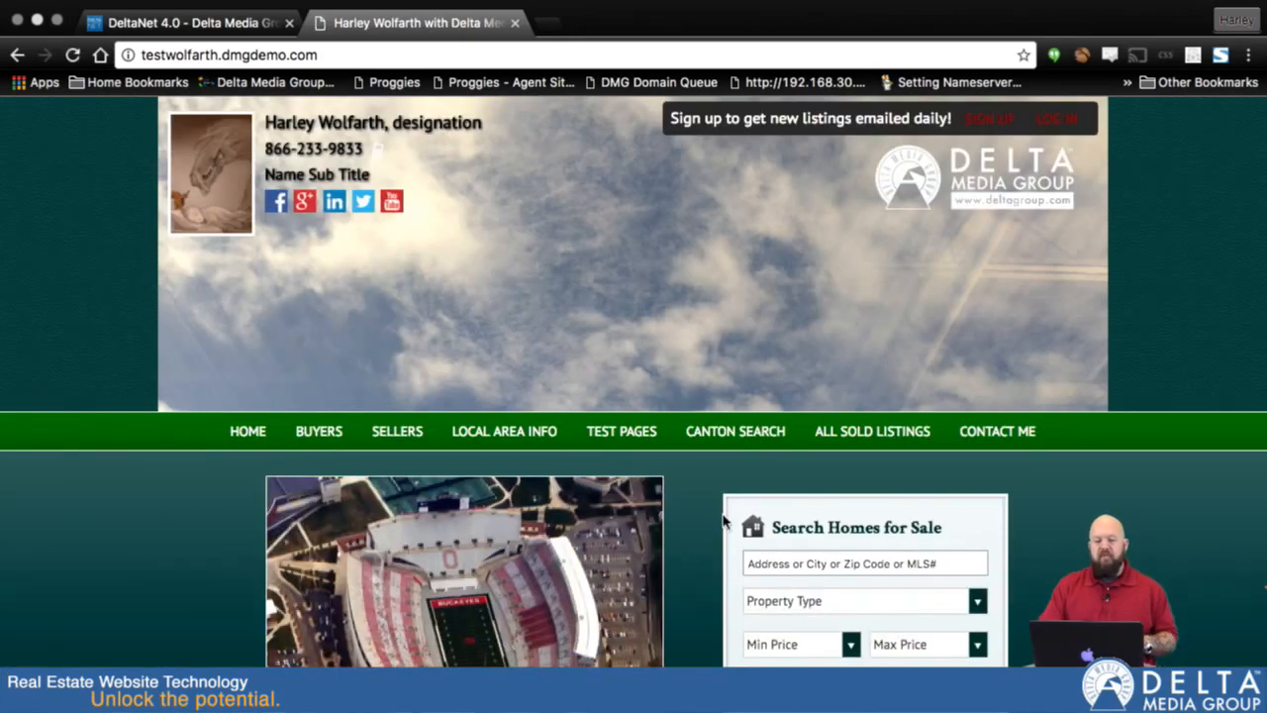
{"action": "scroll", "coordinate": [764, 530], "scroll_direction": "down", "scroll_amount": 3}
{"action": "scroll", "coordinate": [767, 523], "scroll_direction": "up", "scroll_amount": 3}
{"action": "left_click", "coordinate": [857, 413]}
{"action": "scroll", "coordinate": [865, 420], "scroll_direction": "down", "scroll_amount": 8}
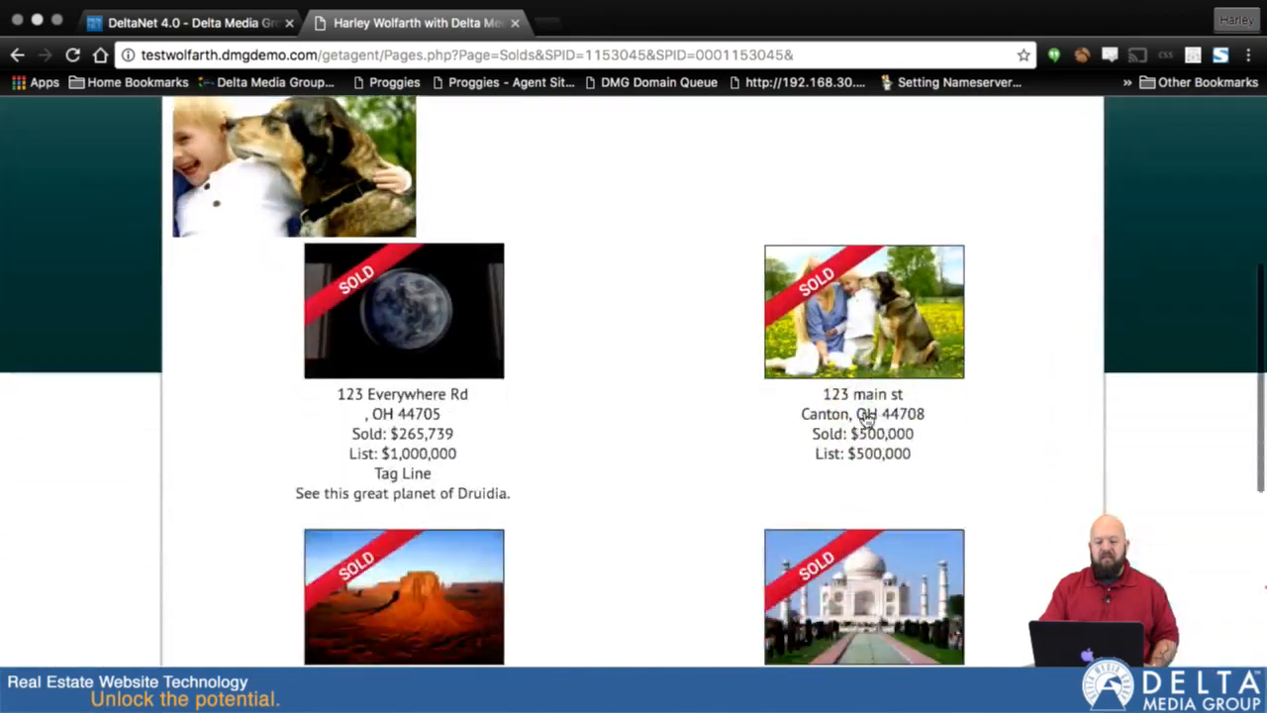
{"action": "scroll", "coordinate": [864, 420], "scroll_direction": "up", "scroll_amount": 8}
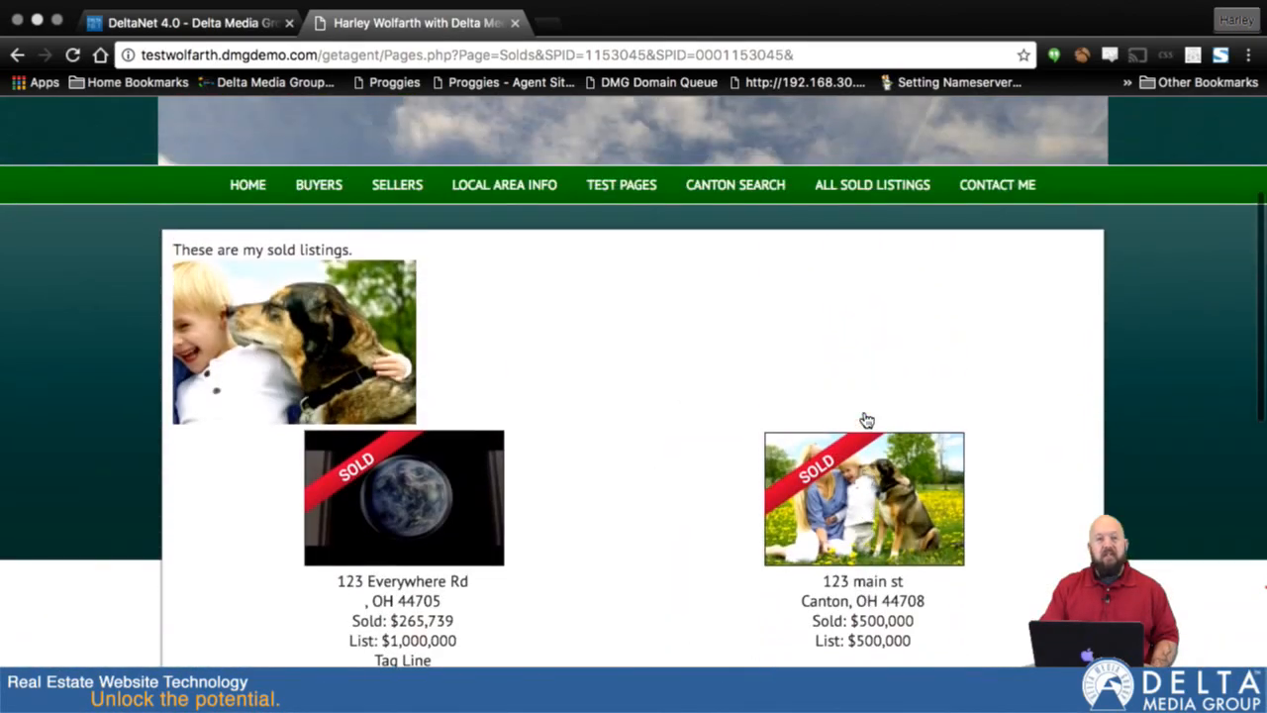
- Open the Canton Sold Listings page and the Massillon Sold Listings page, and check the listings shown on each
{"action": "mouse_move", "coordinate": [868, 198]}
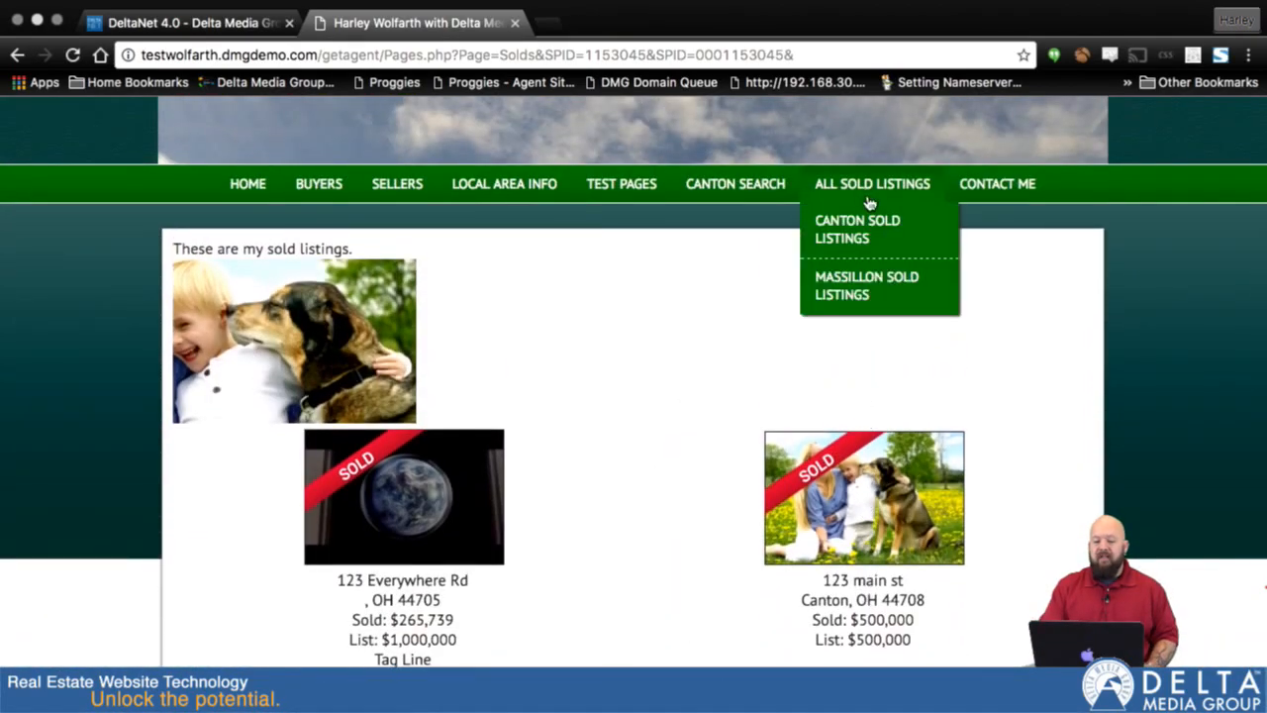
{"action": "left_click", "coordinate": [870, 235]}
{"action": "scroll", "coordinate": [872, 233], "scroll_direction": "down", "scroll_amount": 3}
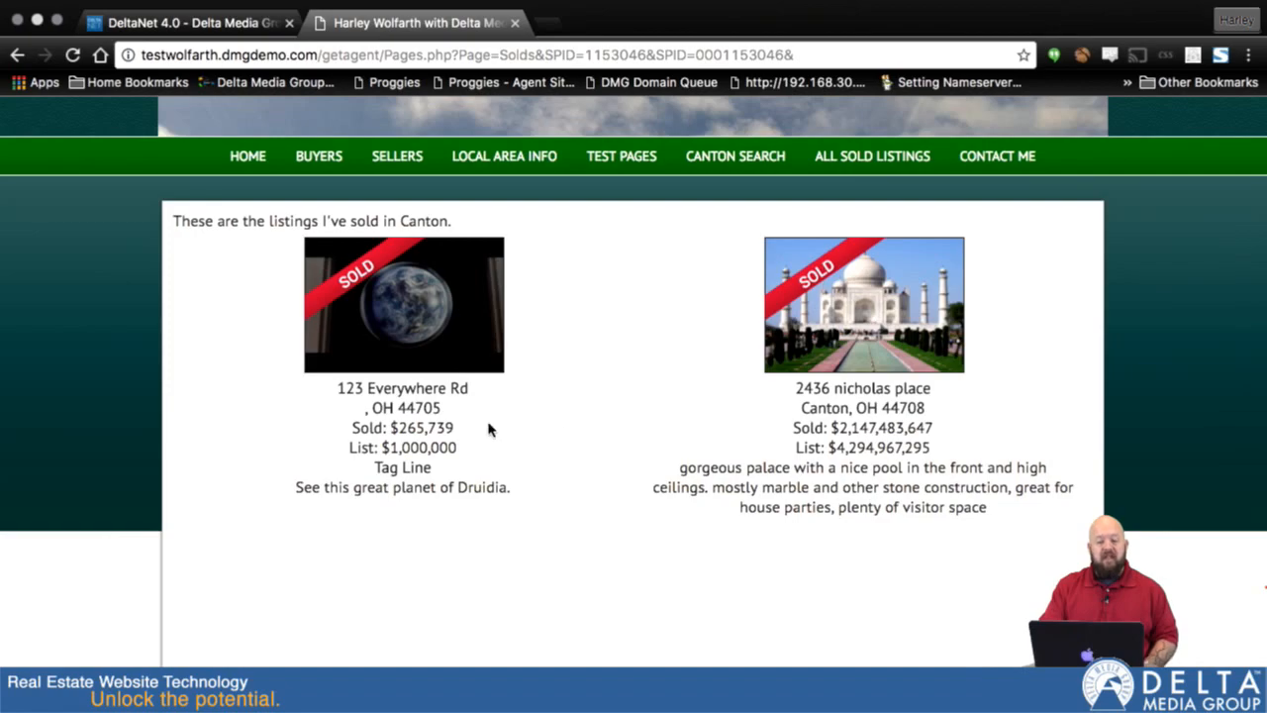
{"action": "scroll", "coordinate": [485, 410], "scroll_direction": "up", "scroll_amount": 3}
{"action": "mouse_move", "coordinate": [868, 264]}
{"action": "left_click", "coordinate": [881, 353]}
{"action": "scroll", "coordinate": [876, 371], "scroll_direction": "down", "scroll_amount": 5}
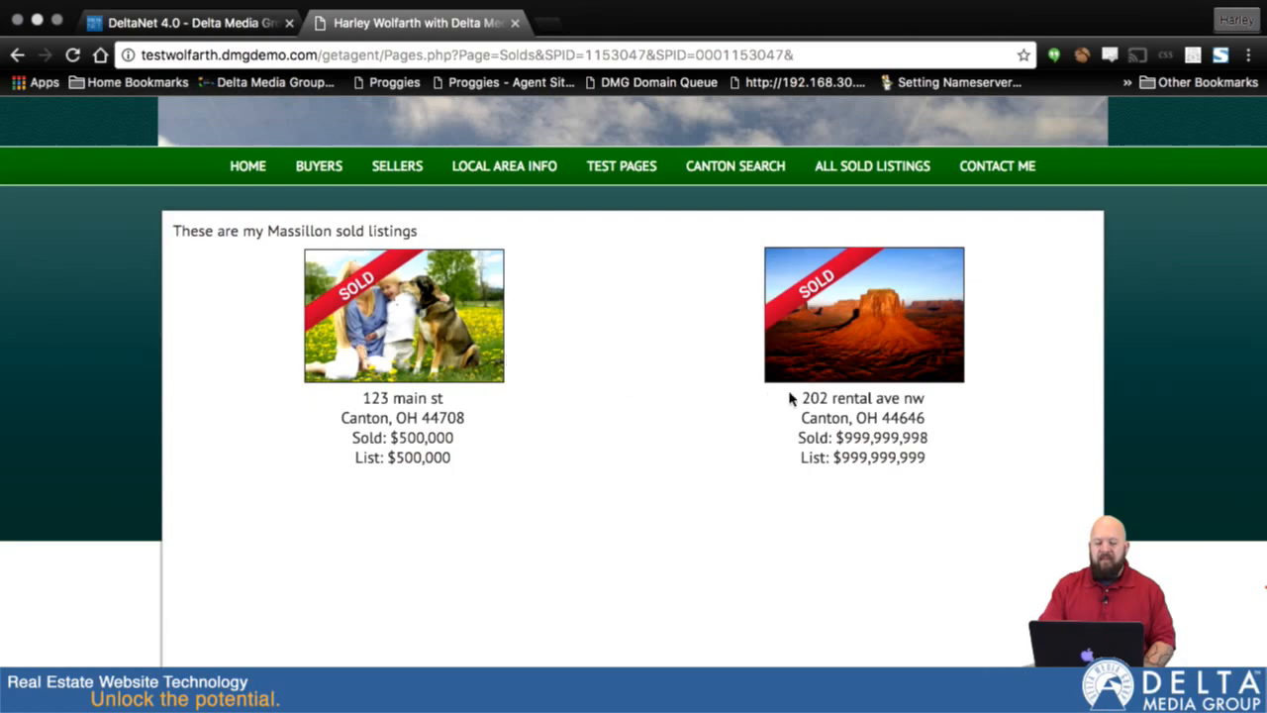
{"action": "scroll", "coordinate": [838, 382], "scroll_direction": "up", "scroll_amount": 5}
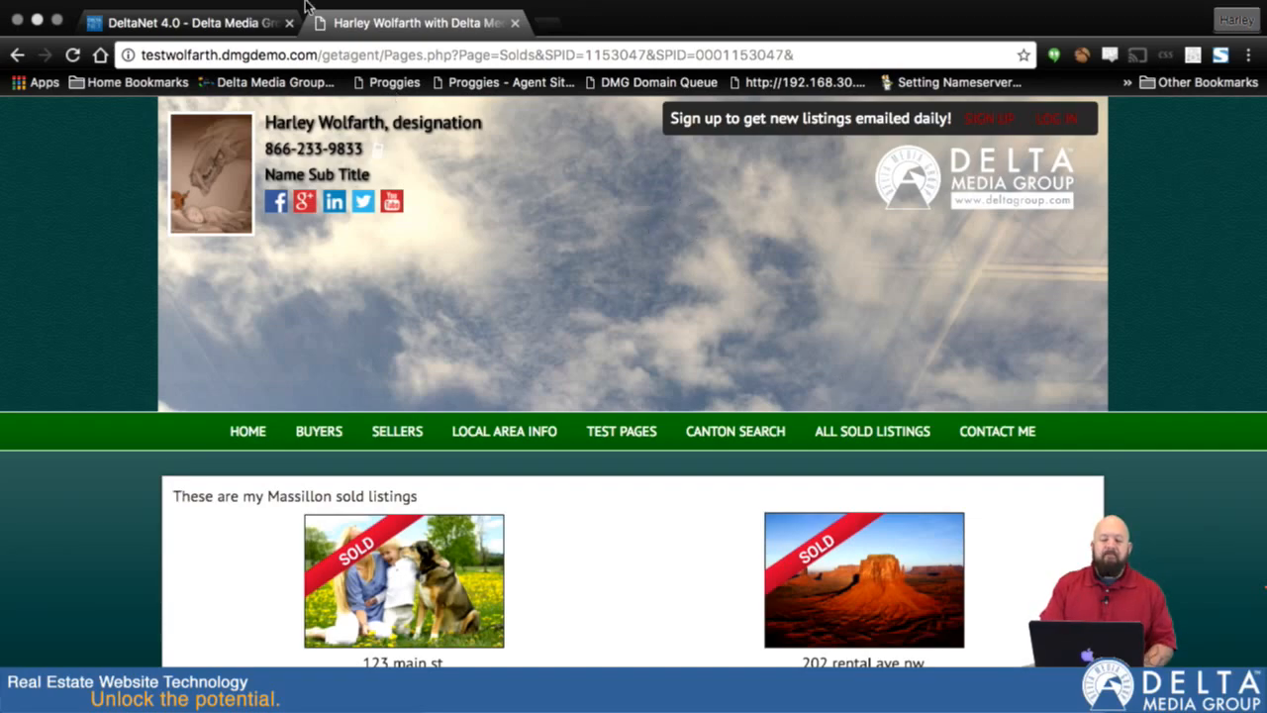
- Switch back to DeltaNet and open the Sold Listings table
{"action": "left_click", "coordinate": [297, 44]}
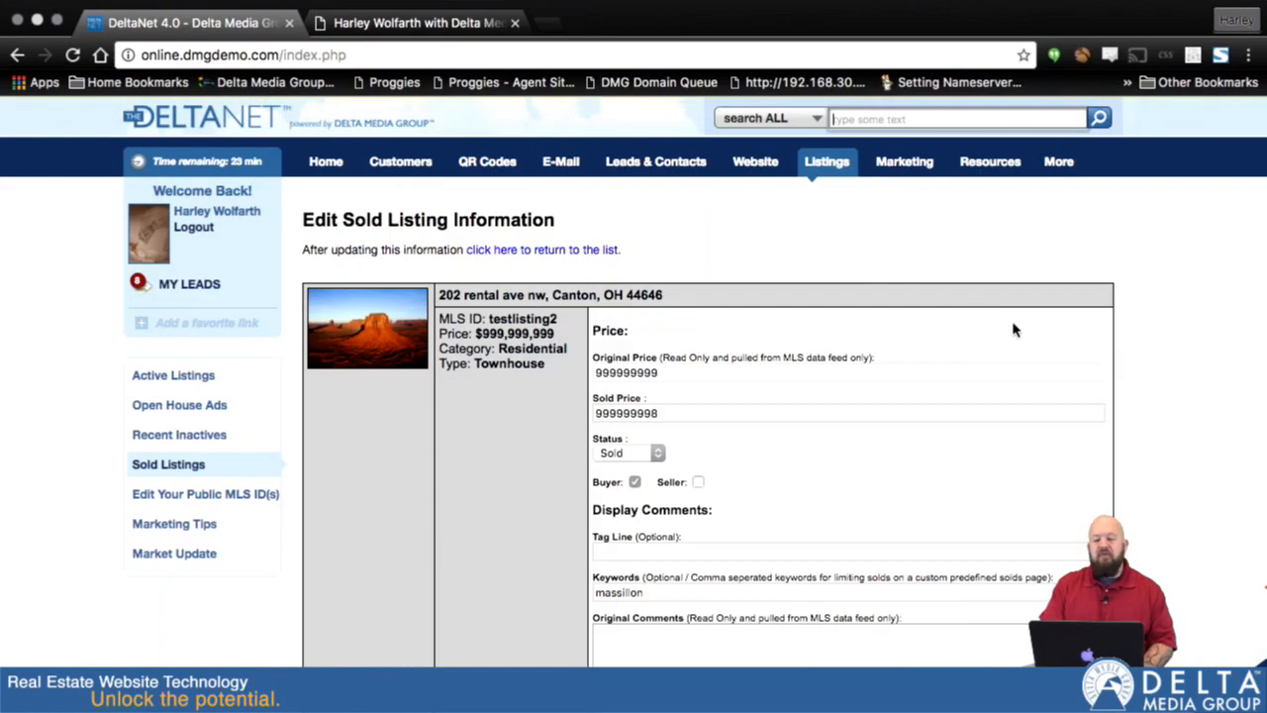
{"action": "mouse_move", "coordinate": [831, 178]}
{"action": "left_click", "coordinate": [836, 285]}
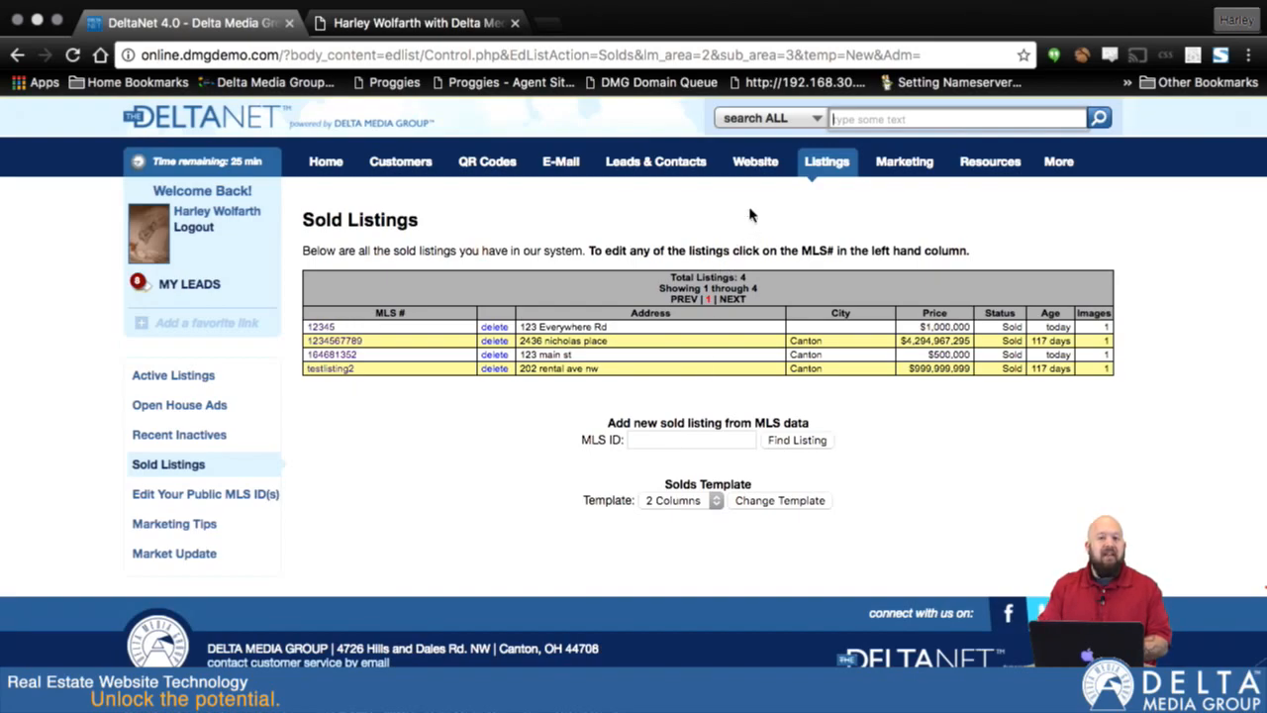
- Go to the Active Listings, open the form for a new pocket listing, and look over its first sections
{"action": "mouse_move", "coordinate": [826, 164]}
{"action": "left_click", "coordinate": [825, 194]}
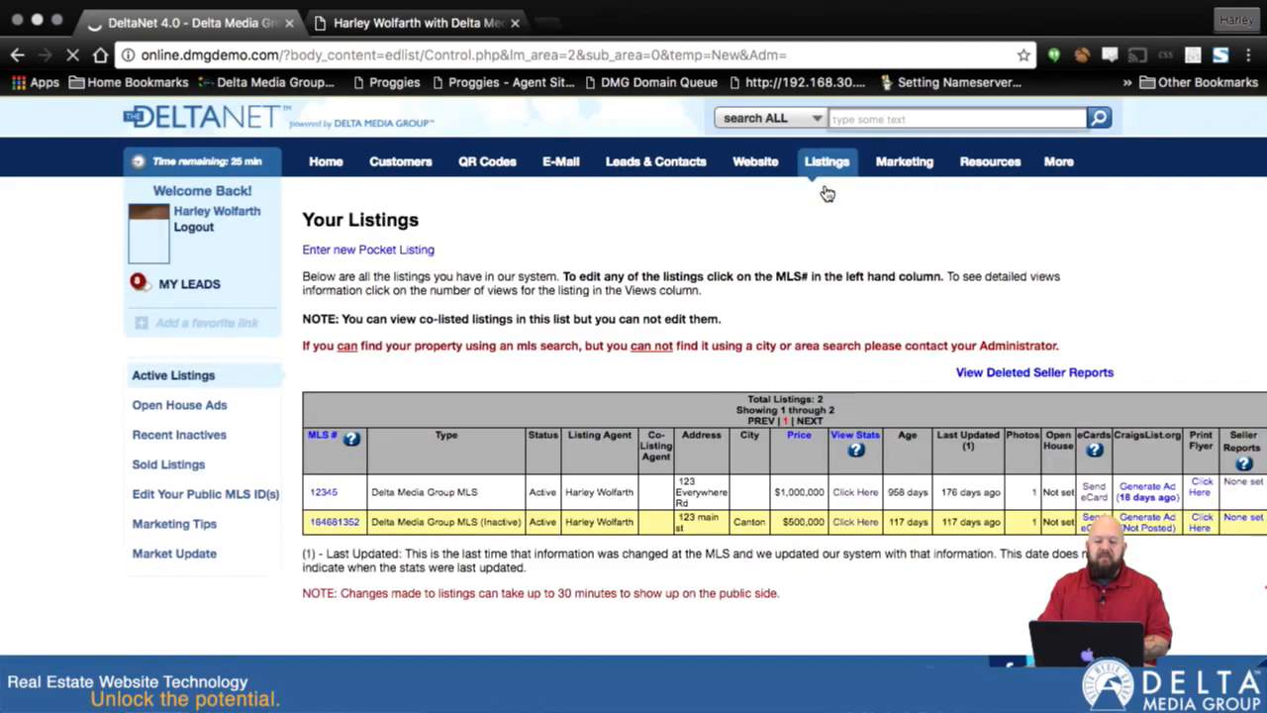
{"action": "left_click", "coordinate": [340, 253]}
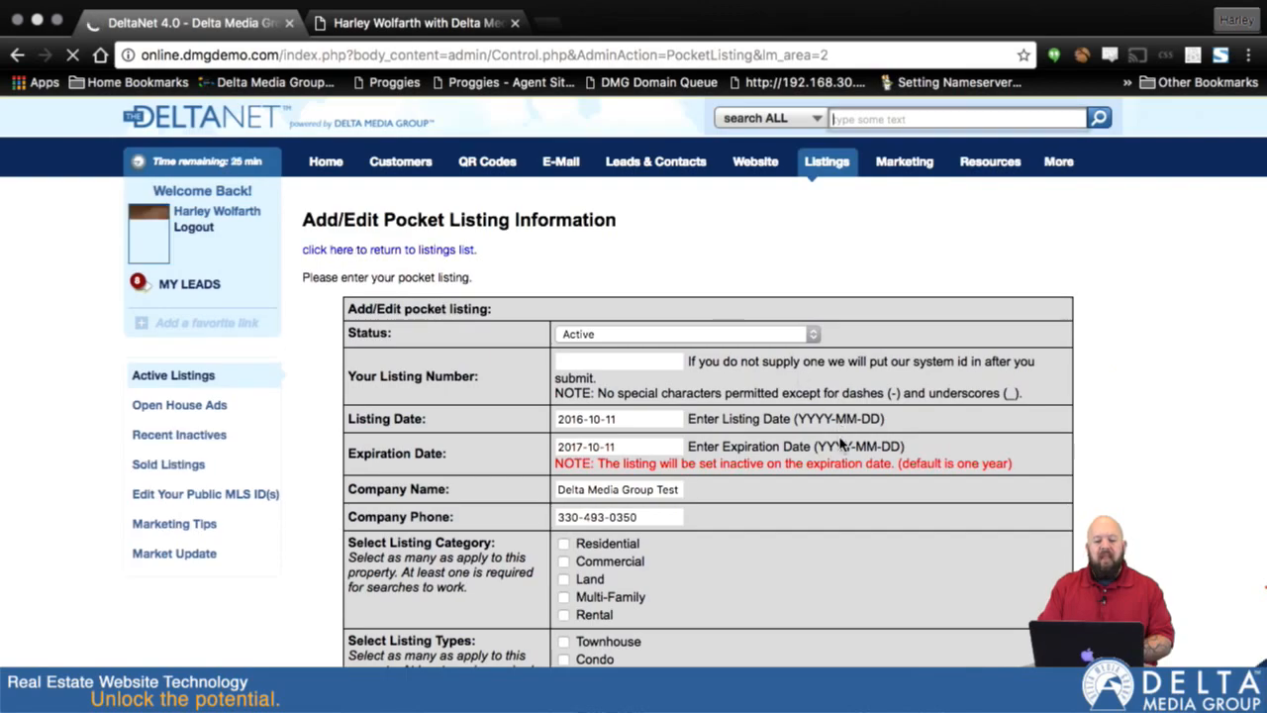
{"action": "scroll", "coordinate": [840, 445], "scroll_direction": "down", "scroll_amount": 3}
{"action": "scroll", "coordinate": [839, 445], "scroll_direction": "down", "scroll_amount": 3}
{"action": "scroll", "coordinate": [723, 442], "scroll_direction": "up", "scroll_amount": 3}
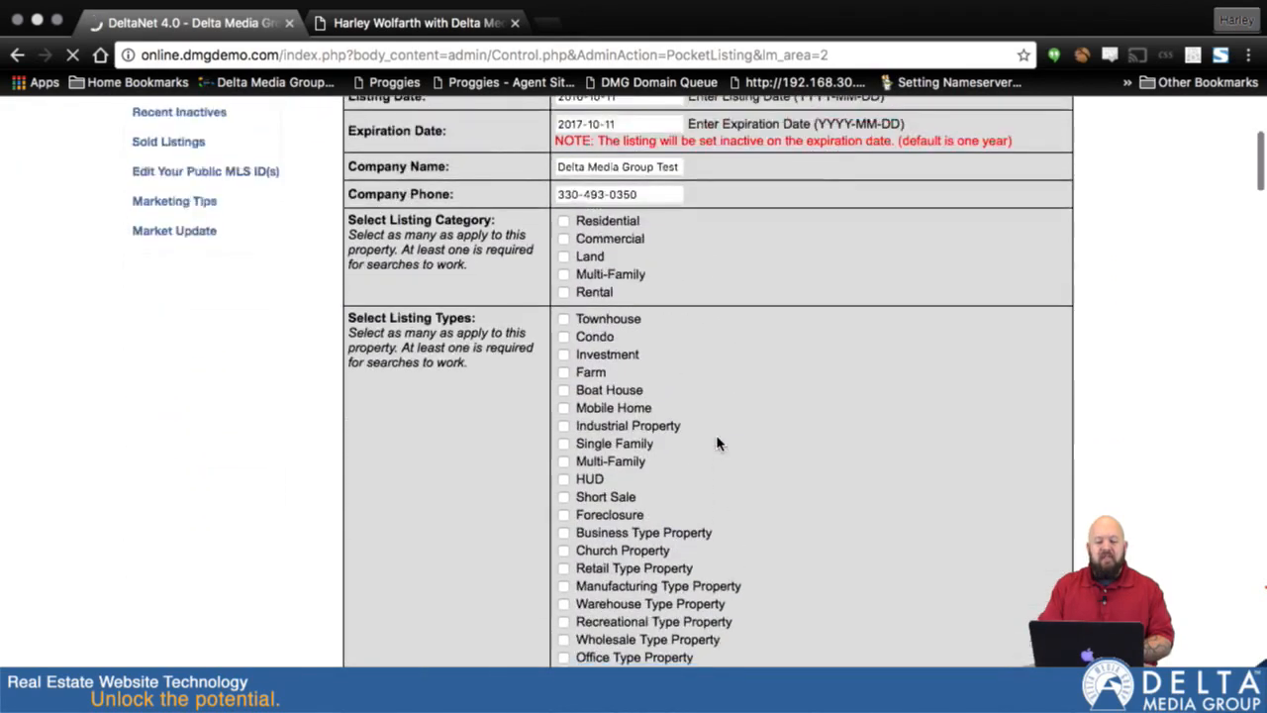
{"action": "scroll", "coordinate": [718, 443], "scroll_direction": "up", "scroll_amount": 3}
- Set the new pocket listing's status to Inactive (and will come back on market)
{"action": "left_click", "coordinate": [806, 228]}
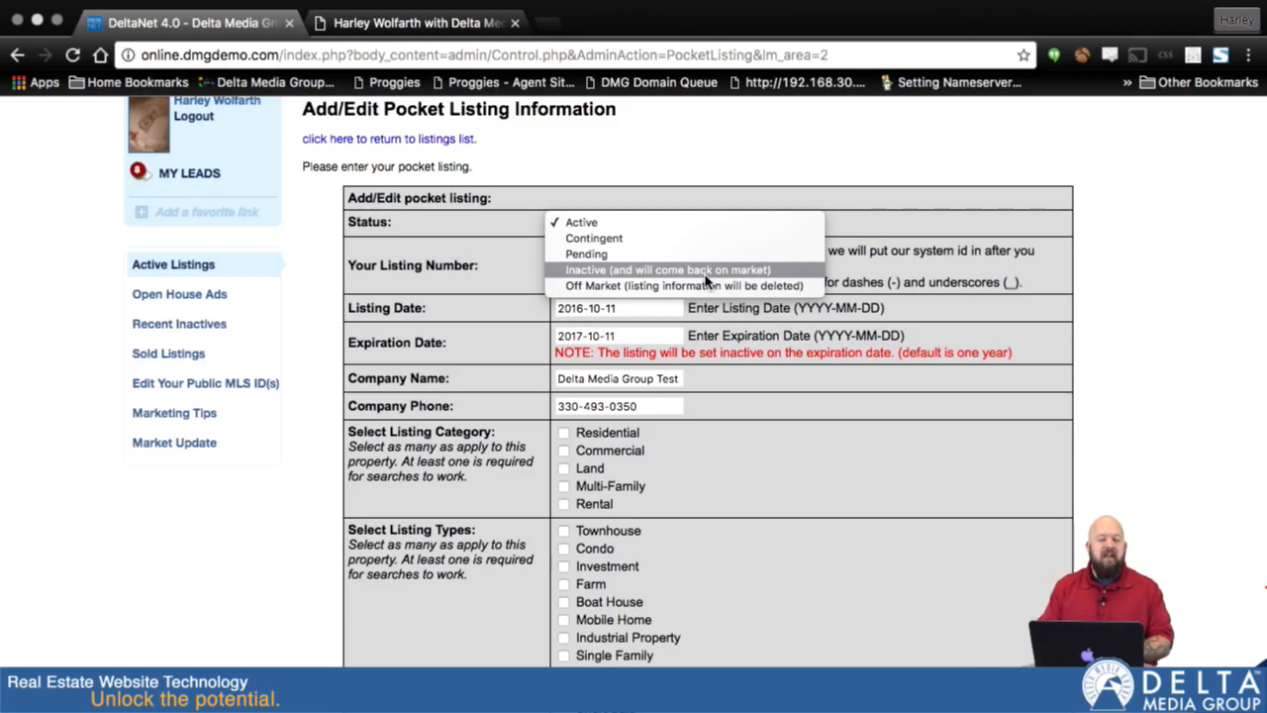
{"action": "left_click", "coordinate": [618, 185]}
{"action": "left_click", "coordinate": [736, 230]}
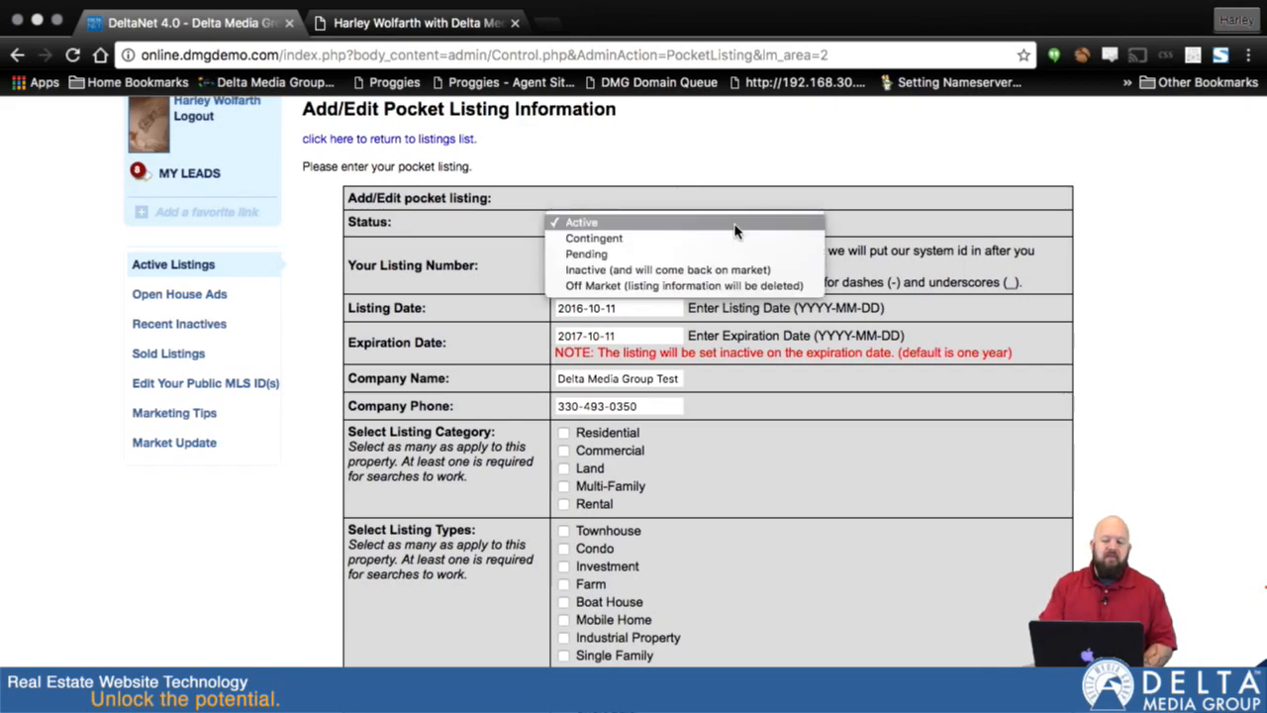
{"action": "left_click", "coordinate": [711, 275]}
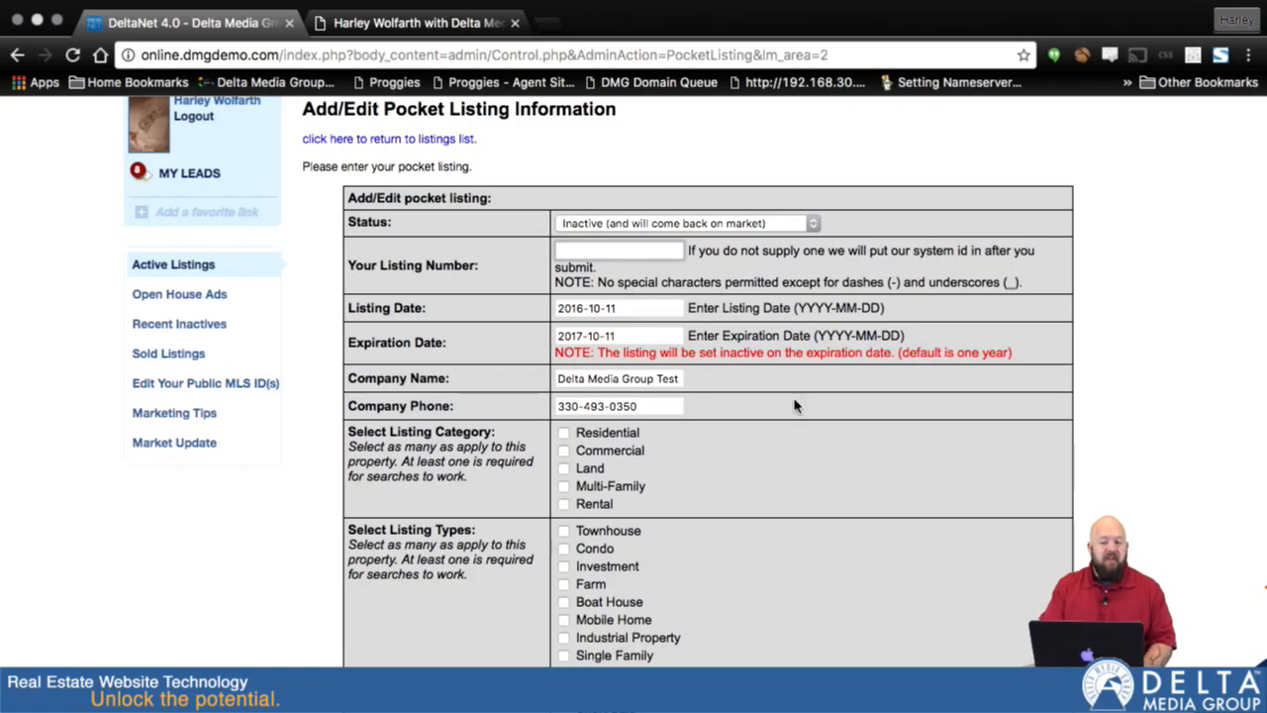
- Examine the remaining pocket listing fields, from pricing and location through property details and lease information to the submission section
{"action": "scroll", "coordinate": [790, 426], "scroll_direction": "down", "scroll_amount": 10}
{"action": "scroll", "coordinate": [703, 479], "scroll_direction": "down", "scroll_amount": 4}
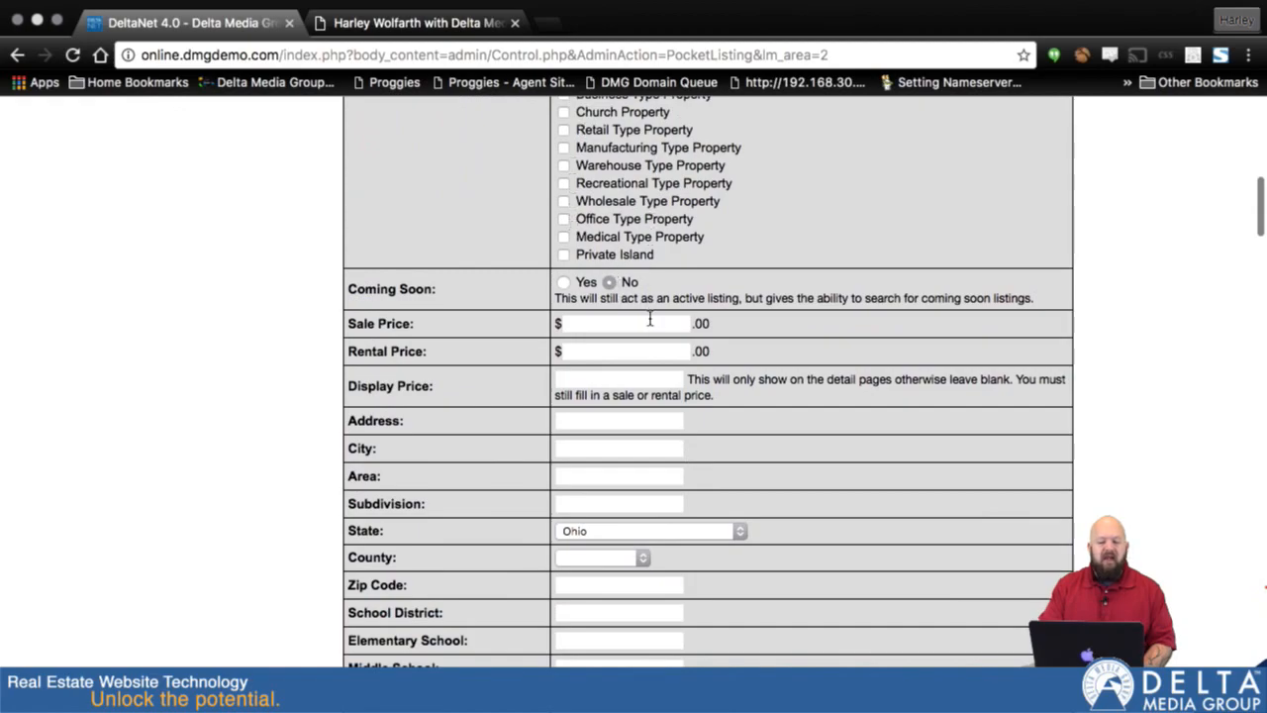
{"action": "scroll", "coordinate": [676, 439], "scroll_direction": "down", "scroll_amount": 3}
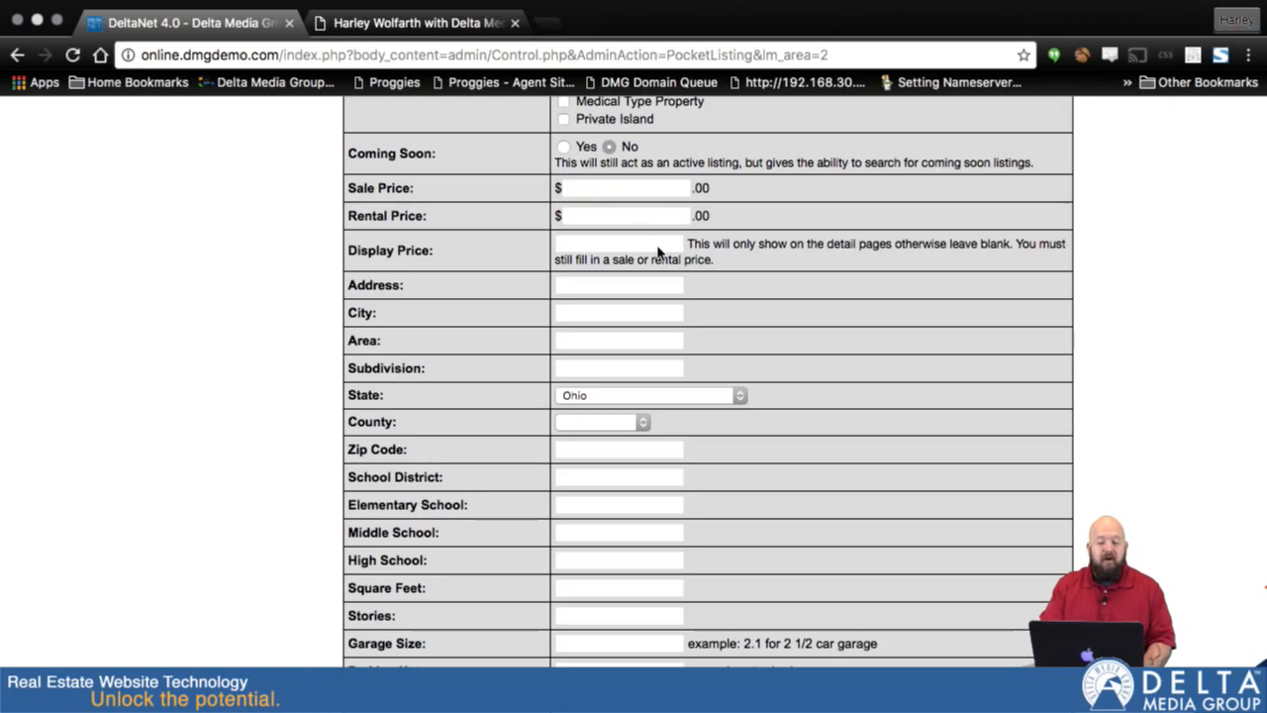
{"action": "scroll", "coordinate": [707, 359], "scroll_direction": "down", "scroll_amount": 10}
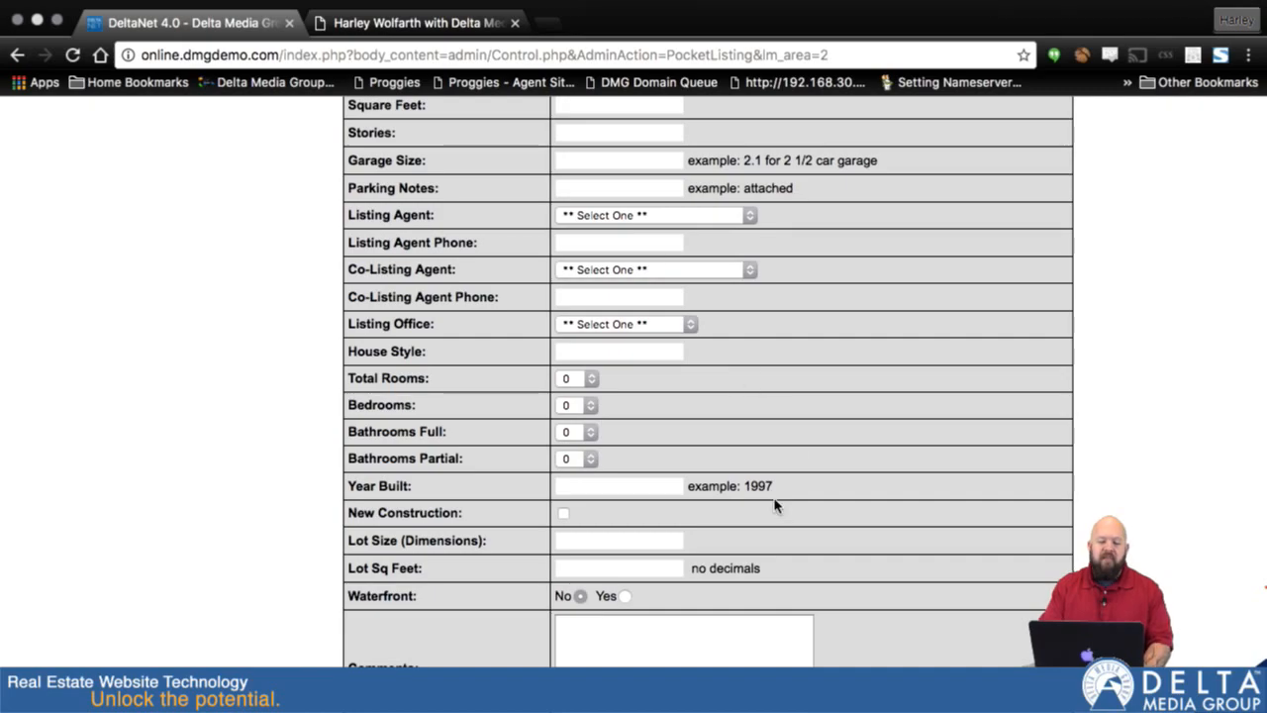
{"action": "scroll", "coordinate": [775, 506], "scroll_direction": "up", "scroll_amount": 5}
{"action": "scroll", "coordinate": [775, 506], "scroll_direction": "down", "scroll_amount": 20}
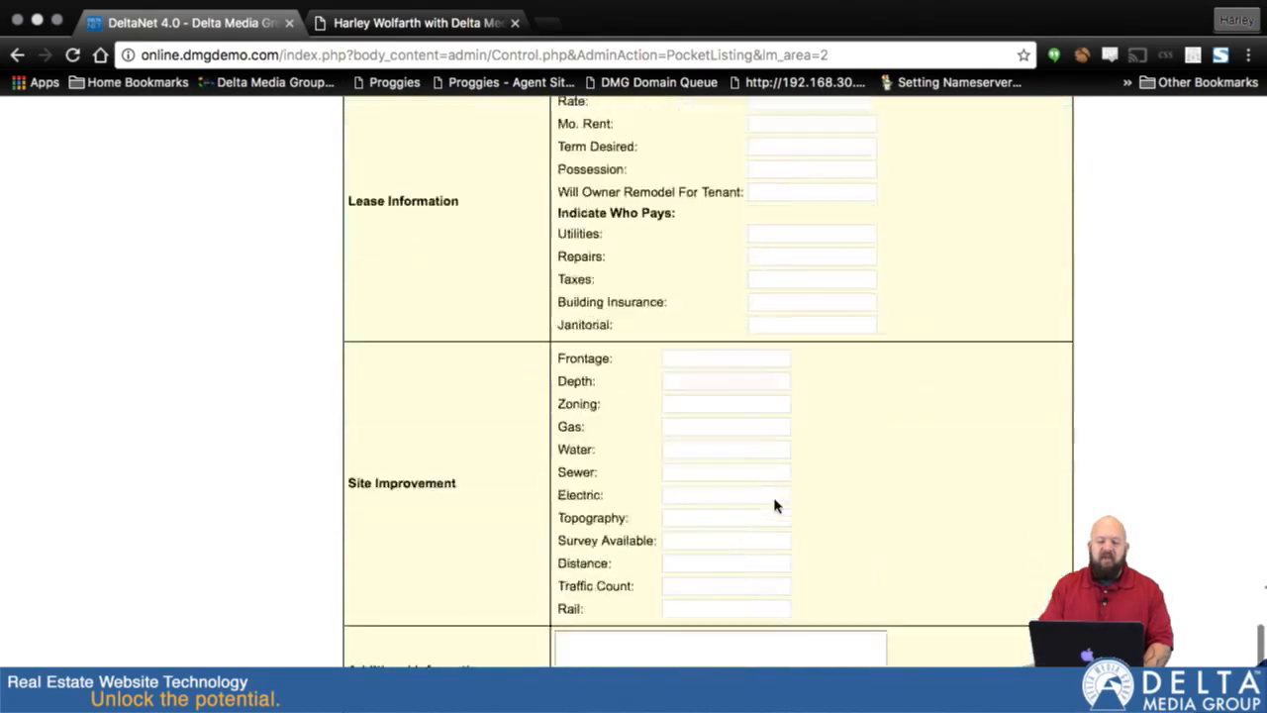
{"action": "scroll", "coordinate": [776, 506], "scroll_direction": "down", "scroll_amount": 5}
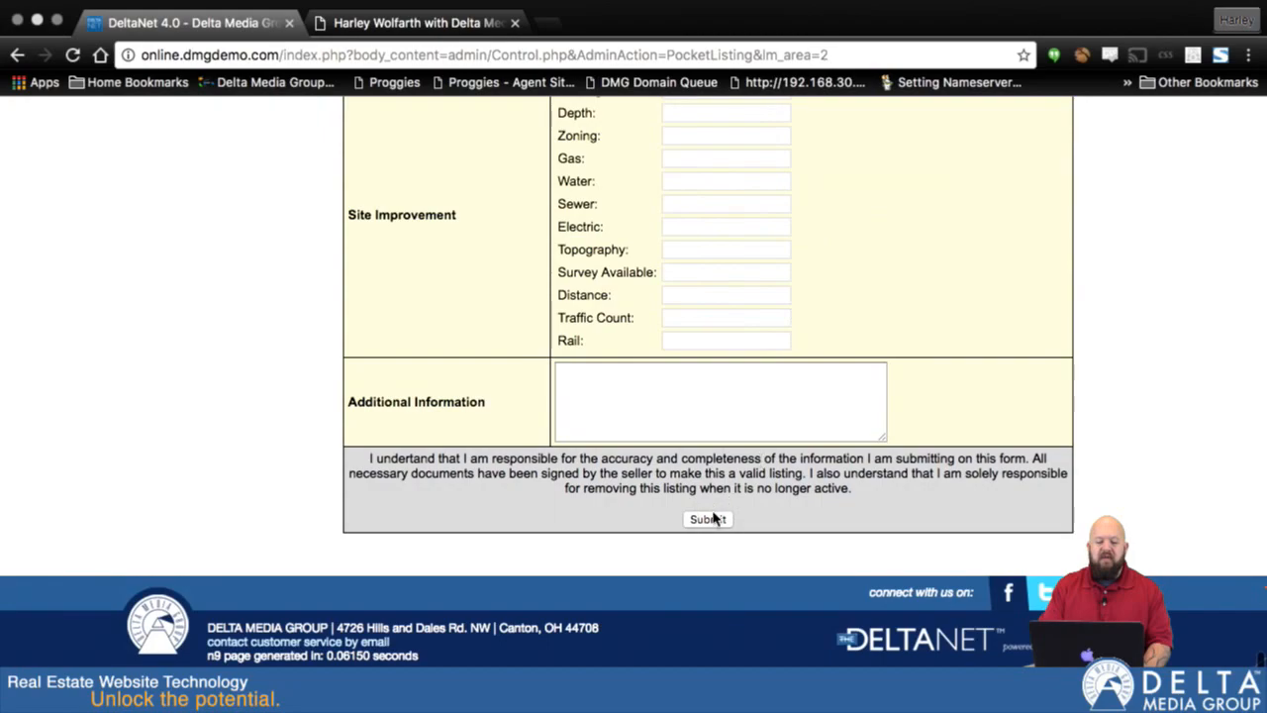
{"action": "scroll", "coordinate": [846, 157], "scroll_direction": "up", "scroll_amount": 5}
{"action": "scroll", "coordinate": [846, 156], "scroll_direction": "up", "scroll_amount": 10}
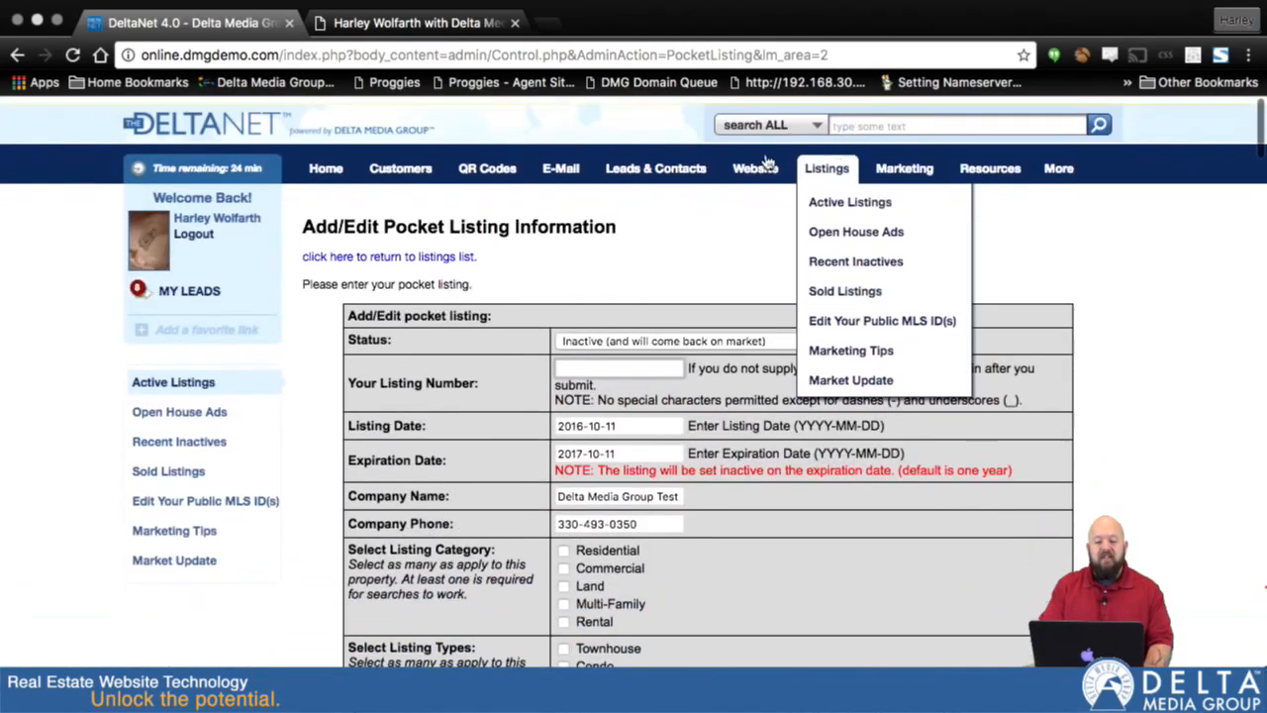
- Return to the Active Listings without submitting the form and open the photo settings of the Canton listing
{"action": "mouse_move", "coordinate": [829, 161]}
{"action": "left_click", "coordinate": [829, 201]}
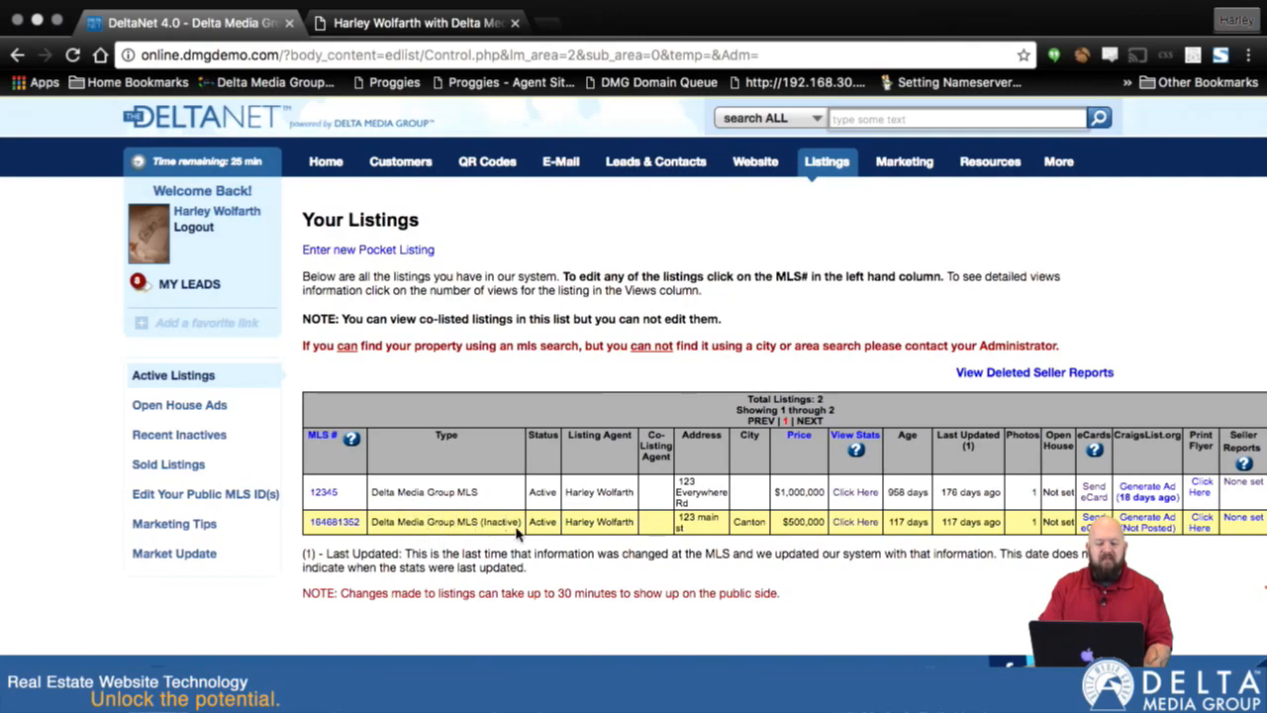
{"action": "left_click", "coordinate": [334, 525]}
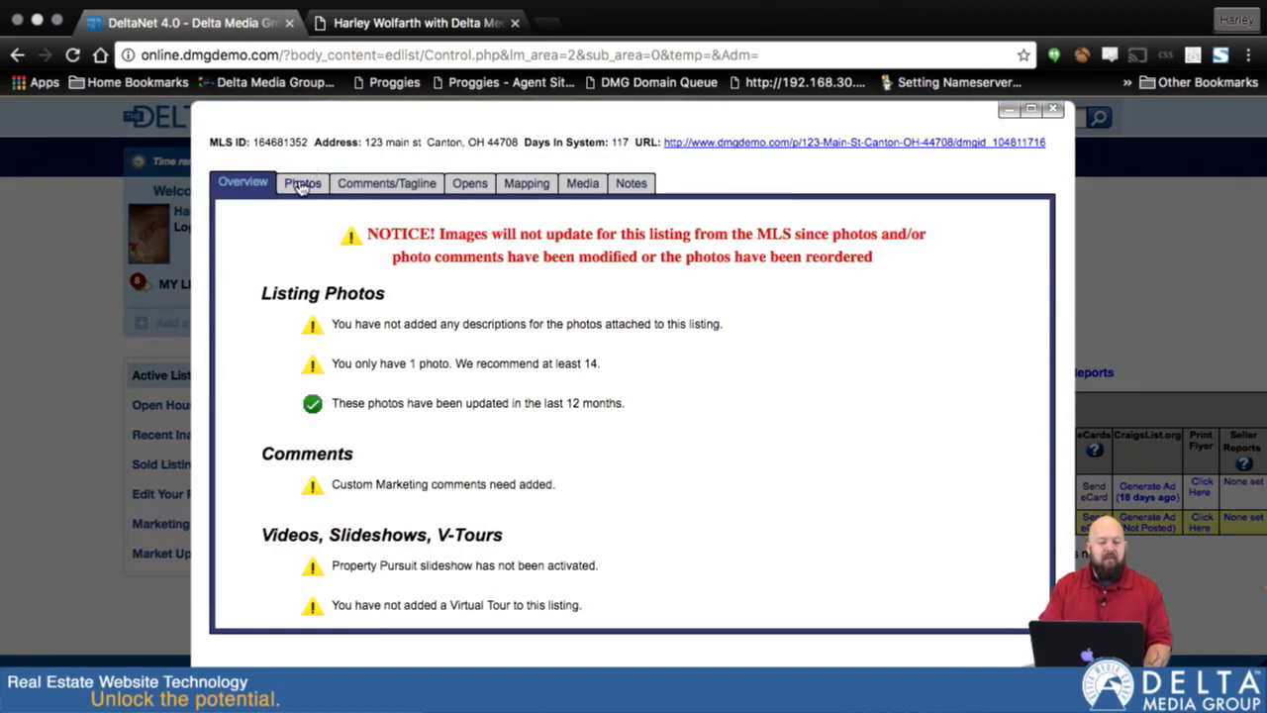
{"action": "left_click", "coordinate": [302, 185]}
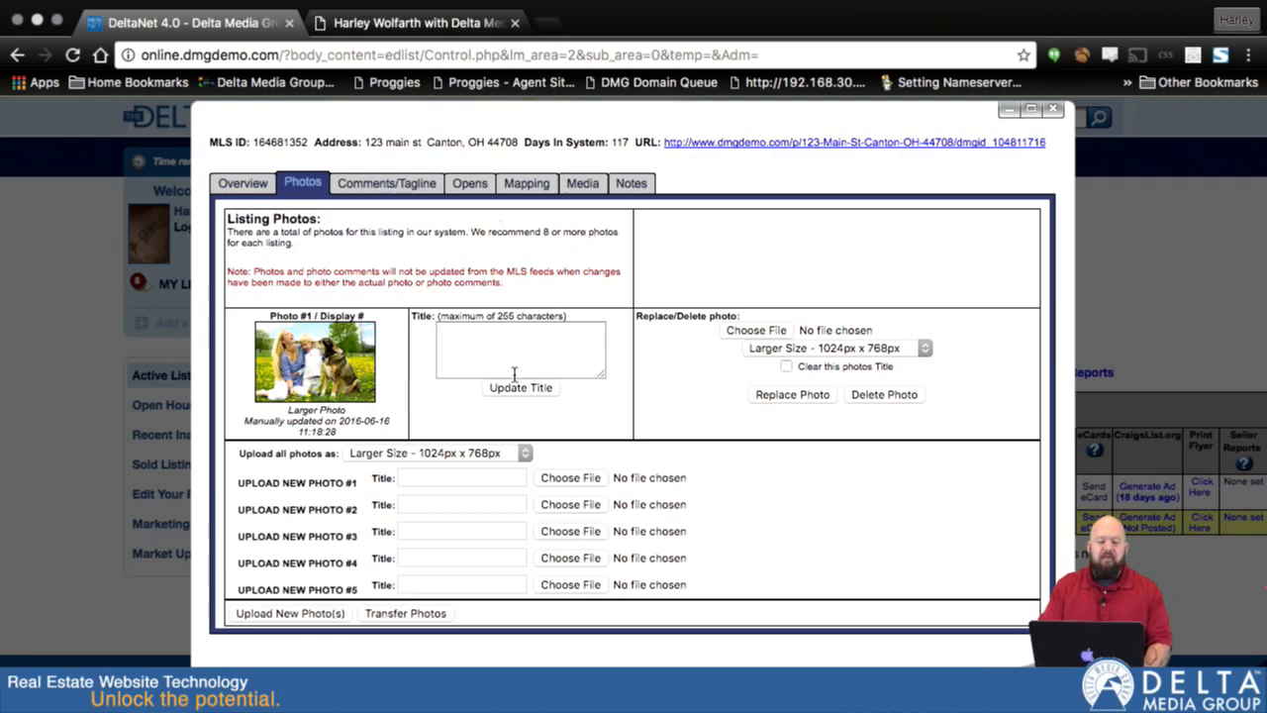
- Open the file chooser for new photo #1, cancel the selection, and close the listing editor
{"action": "left_click", "coordinate": [446, 478]}
{"action": "left_click", "coordinate": [584, 478]}
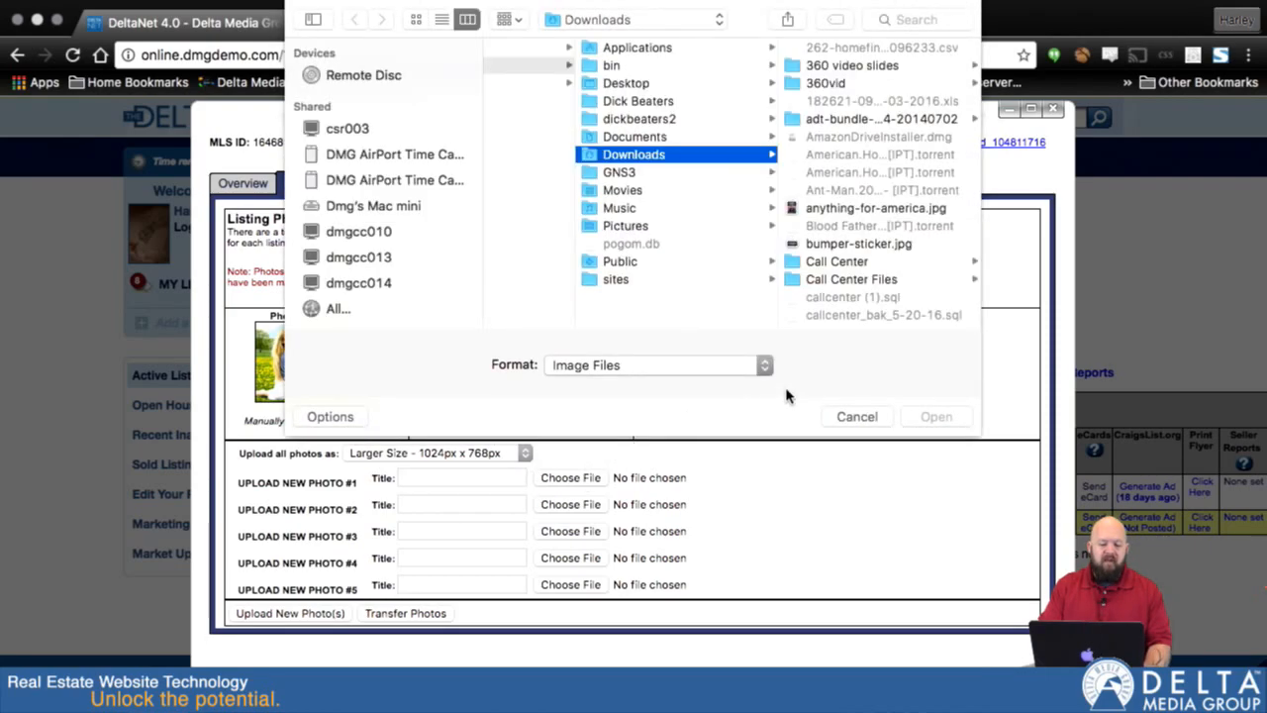
{"action": "left_click", "coordinate": [856, 417]}
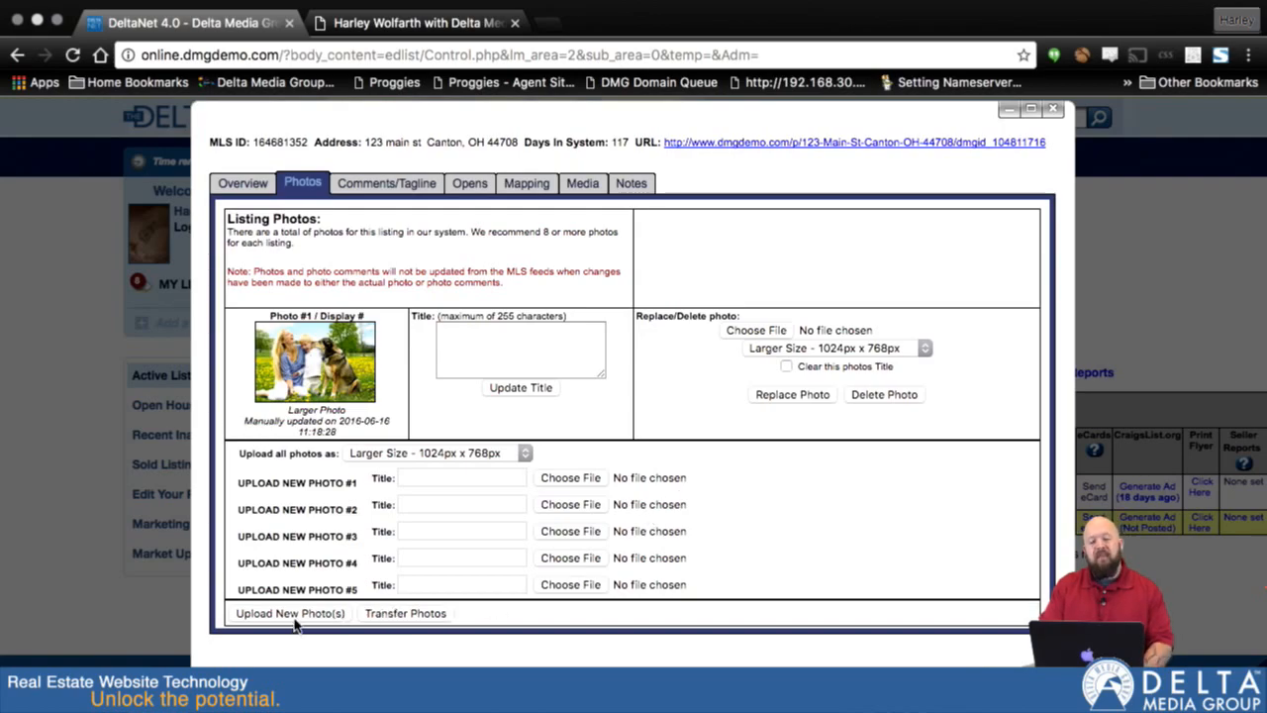
{"action": "left_click", "coordinate": [1053, 109]}
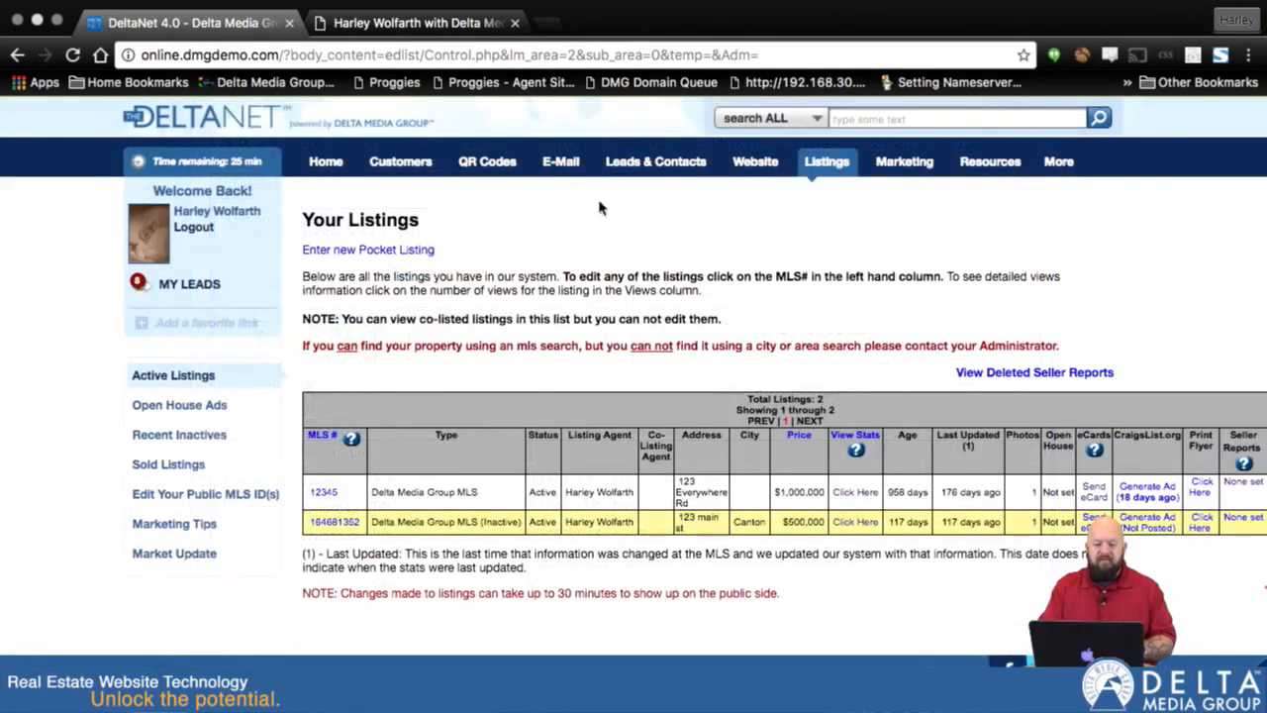